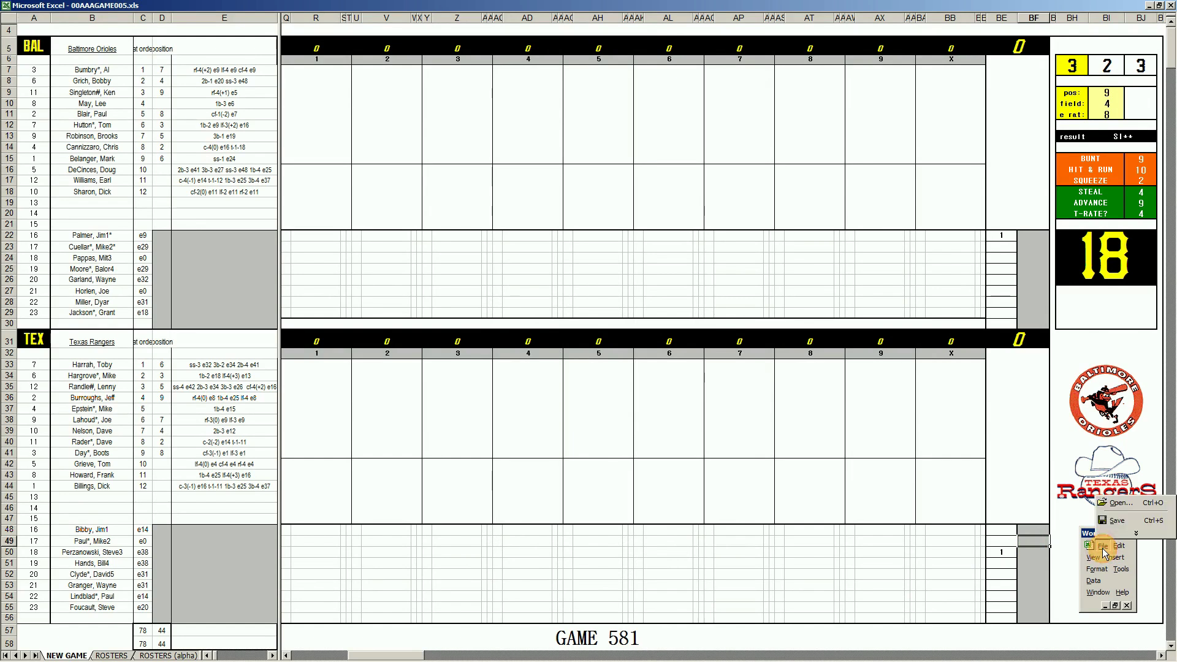
Open the workbook 91texbal.xls, then return to the 00AAAGAME005.xls score sheet
left_click(1121, 506)
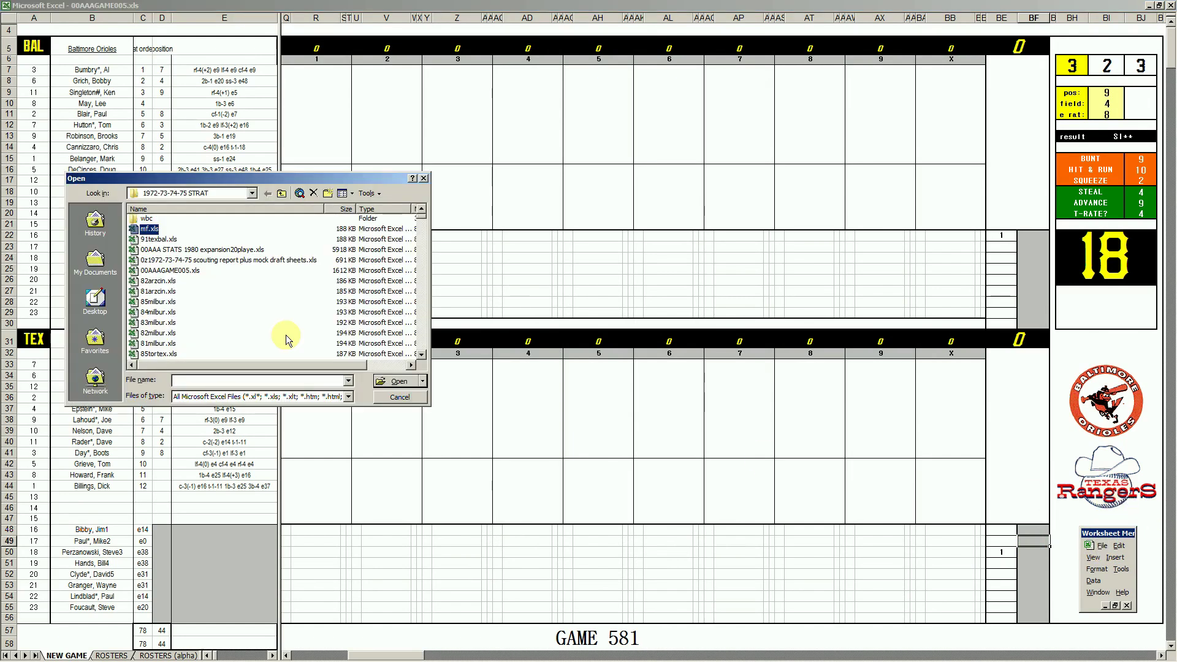
left_click(172, 241)
left_click(392, 381)
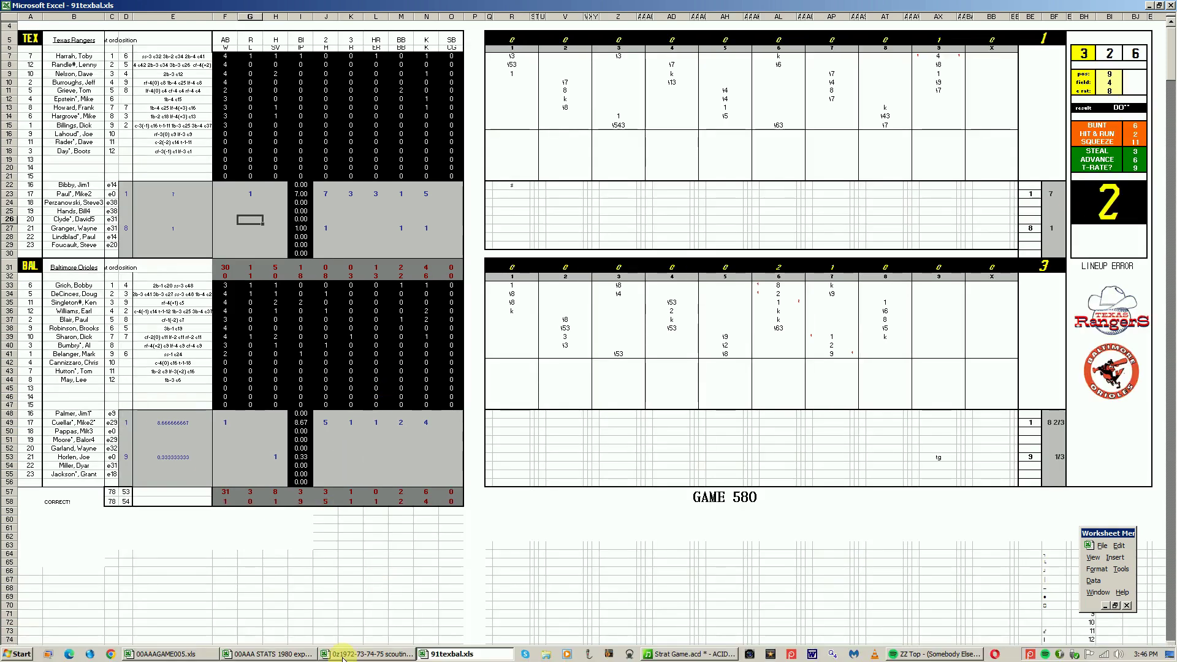
left_click(184, 654)
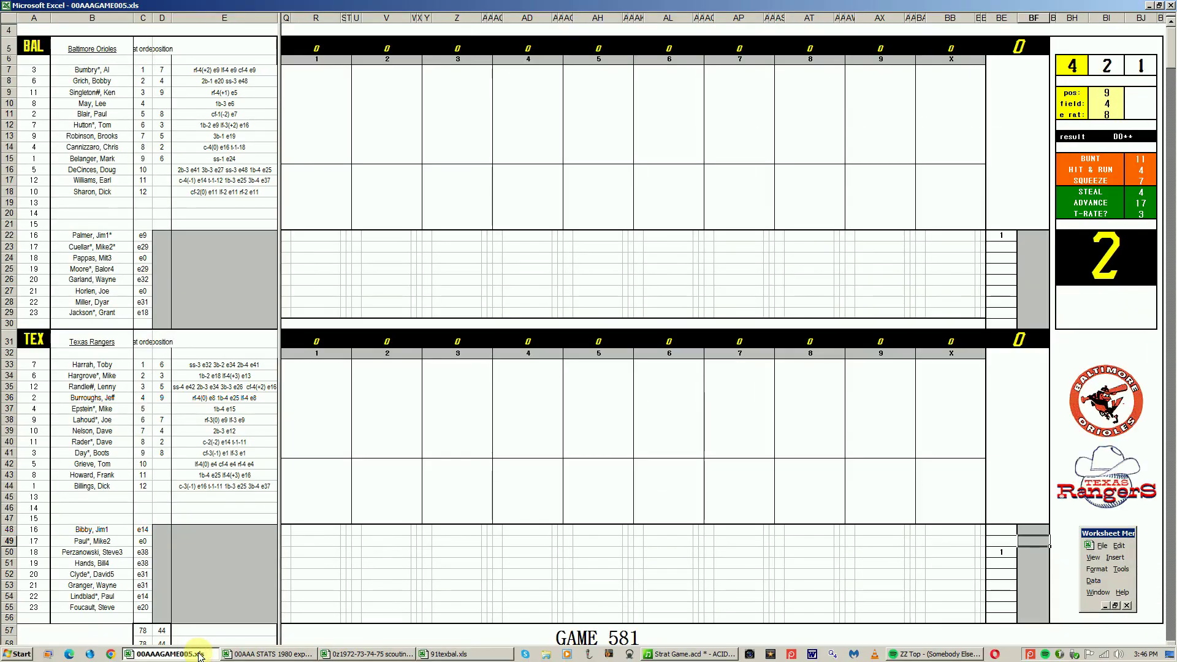
left_click(610, 567)
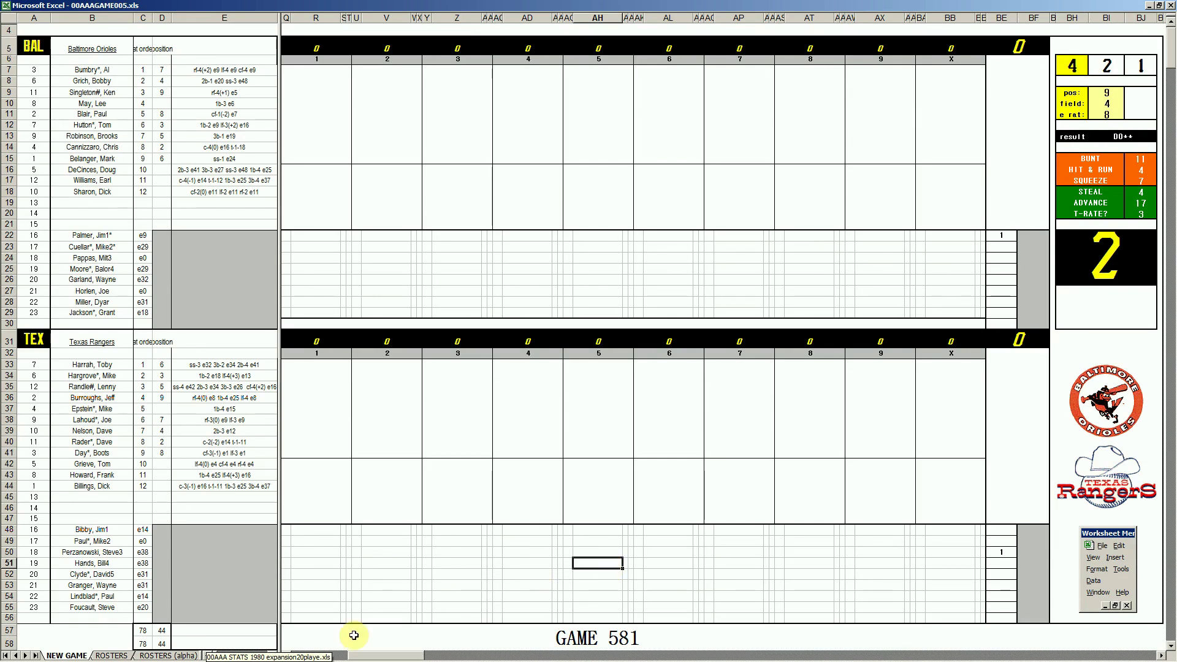
Switch to the workbook 00AAA STATS 1980 expansion20playe.xls and display its 2024 postseason sheet
mouse_move(266, 660)
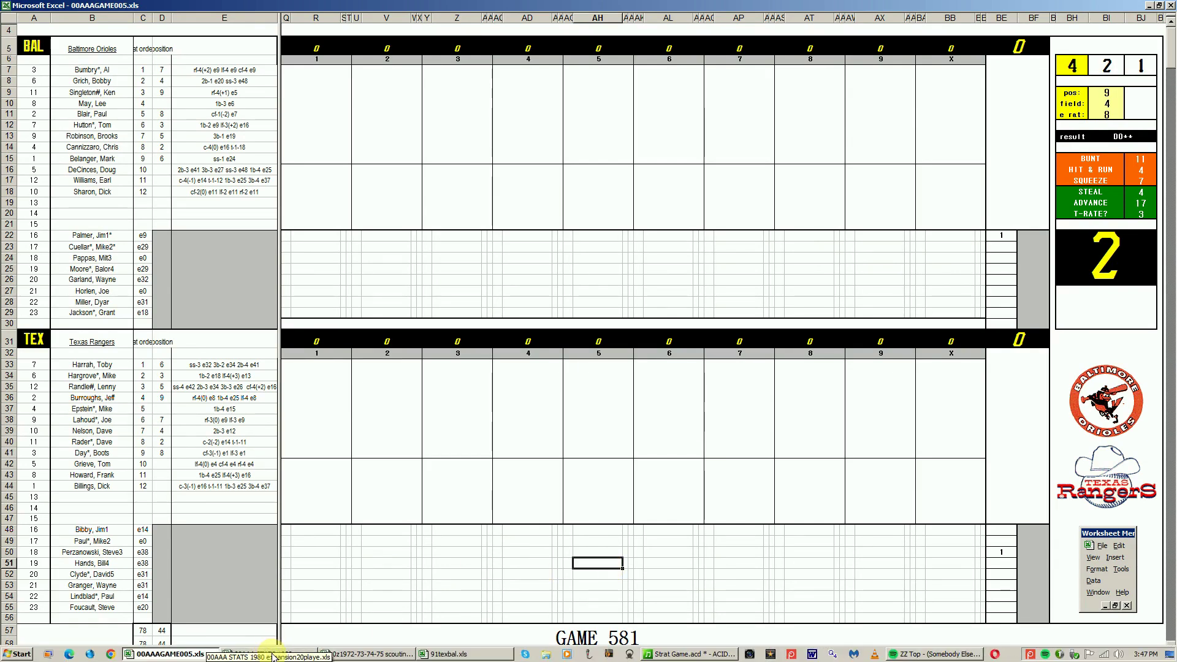
left_click(274, 654)
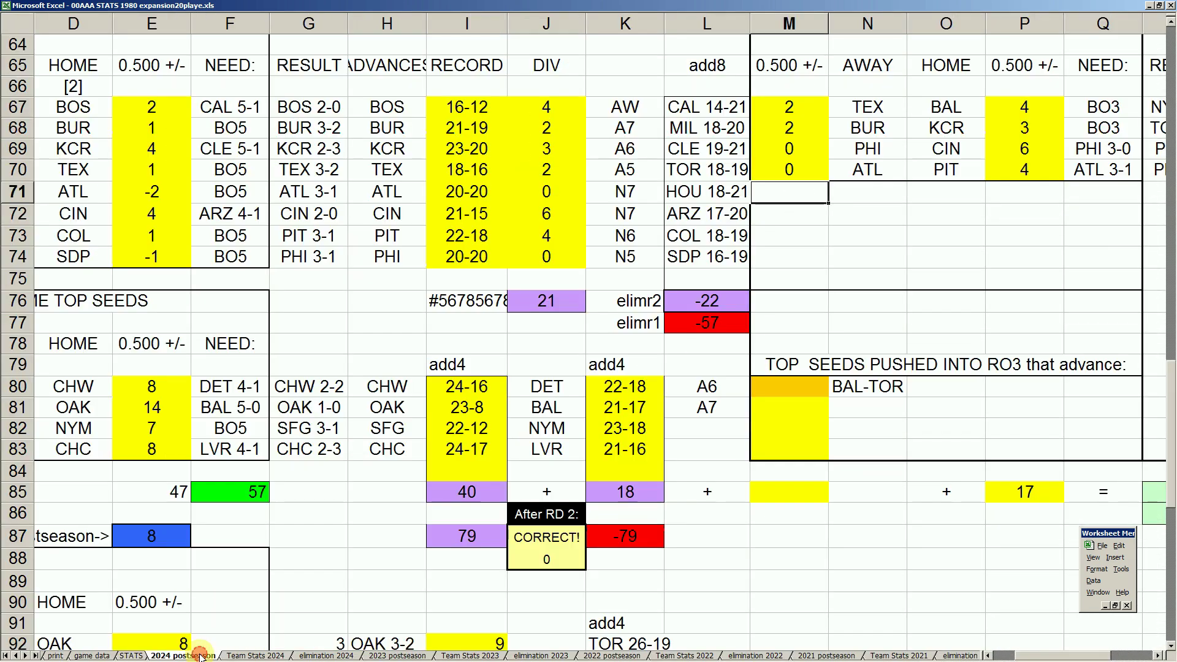
left_click(202, 656)
Review the seven-game division title matchups and the seven-game series listed above them, including their results and records
left_click(604, 185)
key("Up")
key("Up")
key("Up")
key("Up")
key("Up")
key("Up")
key("Up")
key("Up")
key("Up")
key("Up")
key("Up")
key("Up")
key("Up")
key("Up")
key("Up")
key("Up")
key("Up")
key("Up")
key("Up")
key("Up")
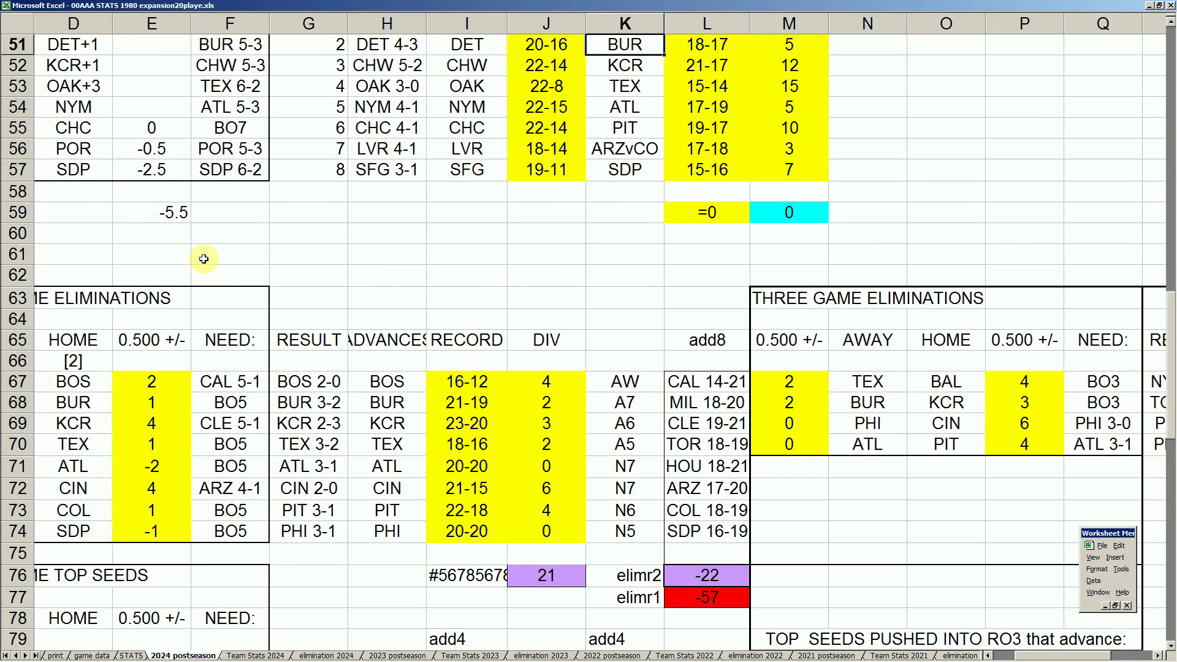
left_click(205, 214)
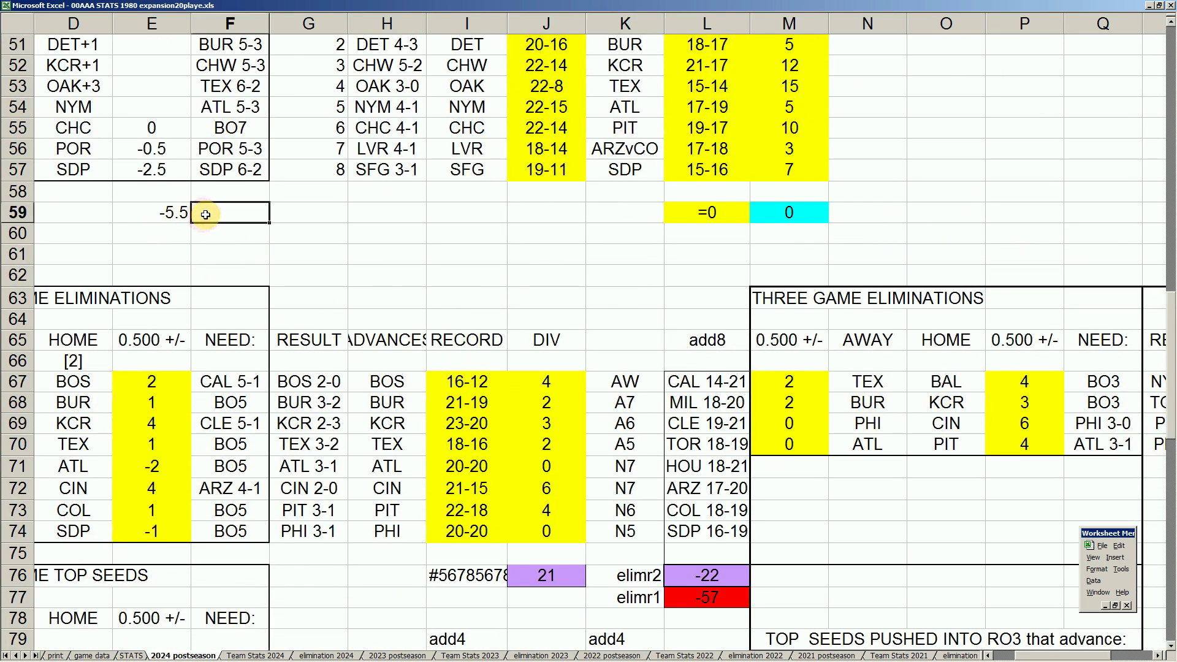
key("Left")
key("Left")
key("Left")
key("Left")
key("Left")
key("Up")
key("Up")
key("Up")
key("Up")
key("Up")
key("Up")
key("Up")
key("Up")
key("Up")
key("Up")
key("Up")
key("Up")
key("Up")
key("Up")
key("Up")
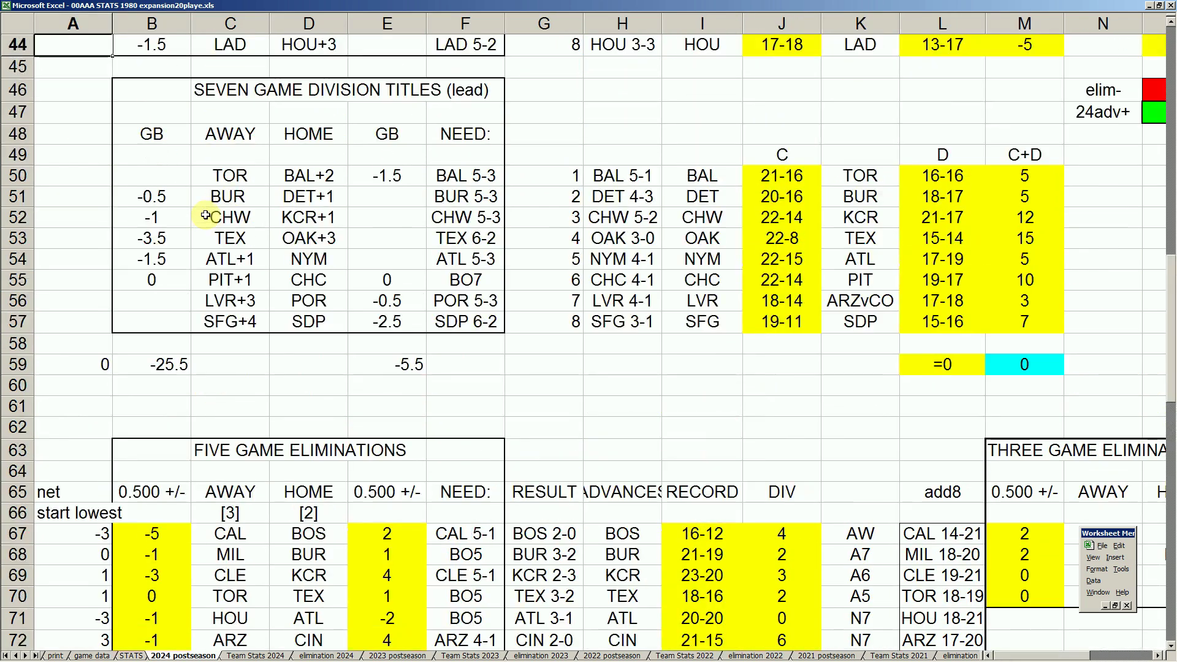
key("Up")
key("Up")
key("Up")
key("Up")
key("Up")
key("Up")
key("Up")
key("Up")
key("Up")
key("Up")
key("Up")
key("Up")
key("Up")
Examine the five-game eliminations and five-game top seeds tables, with their matchups, needed results and records
key("Down")
key("Down")
key("Down")
key("Down")
key("Down")
key("Down")
key("Down")
key("Down")
key("Down")
key("Down")
key("Down")
key("Down")
key("Down")
key("Down")
key("Down")
key("Down")
key("Down")
key("Down")
key("Down")
key("Down")
key("Down")
key("Down")
key("Down")
key("Down")
key("Down")
key("Down")
key("Down")
key("Down")
key("Down")
key("Down")
key("Down")
key("Down")
key("Down")
key("Down")
key("Down")
key("Down")
key("Down")
key("Down")
key("Down")
key("Down")
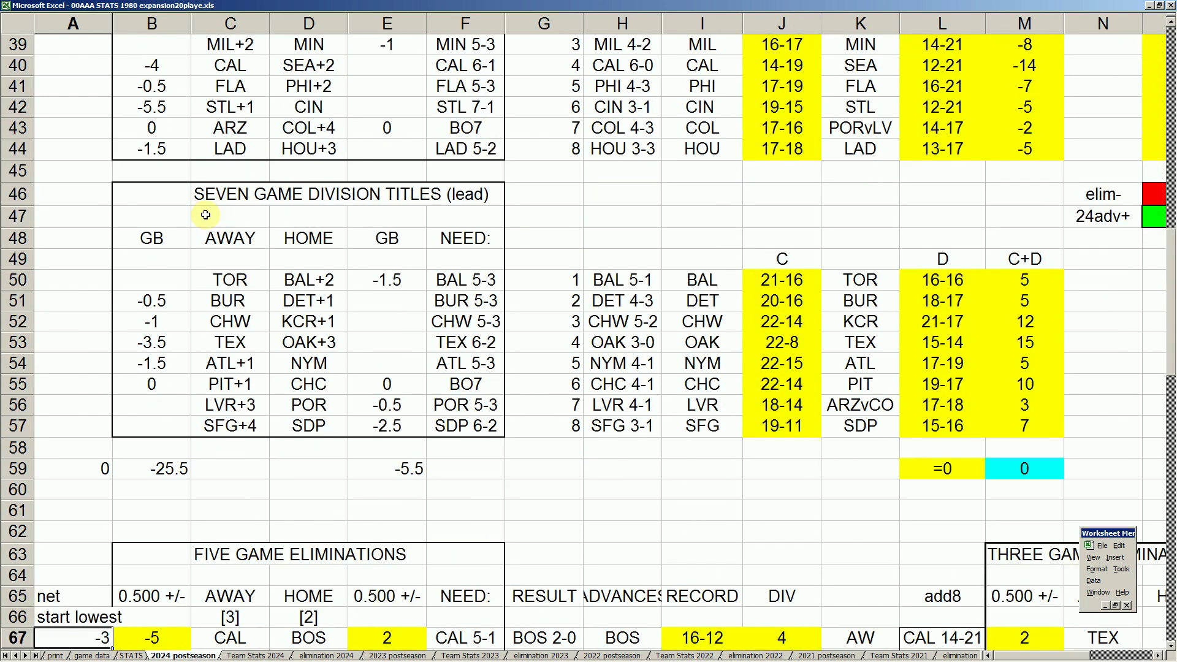
key("Up")
key("Up")
key("Up")
key("Up")
key("Up")
key("Up")
key("Up")
key("Up")
key("Up")
key("Up")
key("Up")
key("Up")
key("Up")
key("Up")
key("Up")
key("Up")
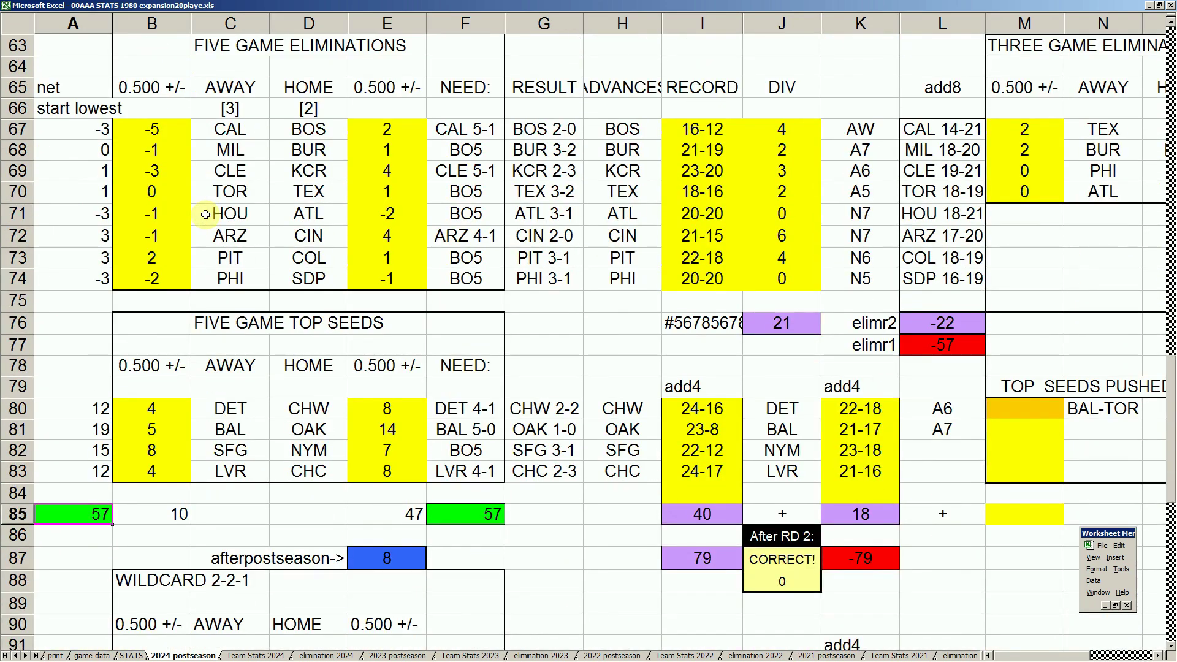
Examine the three-game eliminations table, focusing on the series with TEX away and BAL at home
key("Right")
key("Right")
key("Right")
key("Right")
key("Right")
key("Right")
key("Right")
key("Right")
key("Right")
key("Right")
key("Right")
key("Right")
key("Right")
key("Right")
key("Right")
key("Right")
key("Right")
key("Right")
key("Right")
key("Right")
key("Up")
key("Up")
key("Up")
key("Up")
key("Up")
key("Up")
key("Up")
key("Up")
key("Up")
key("Up")
key("Up")
key("Up")
key("Up")
key("Up")
key("Up")
key("Up")
key("Up")
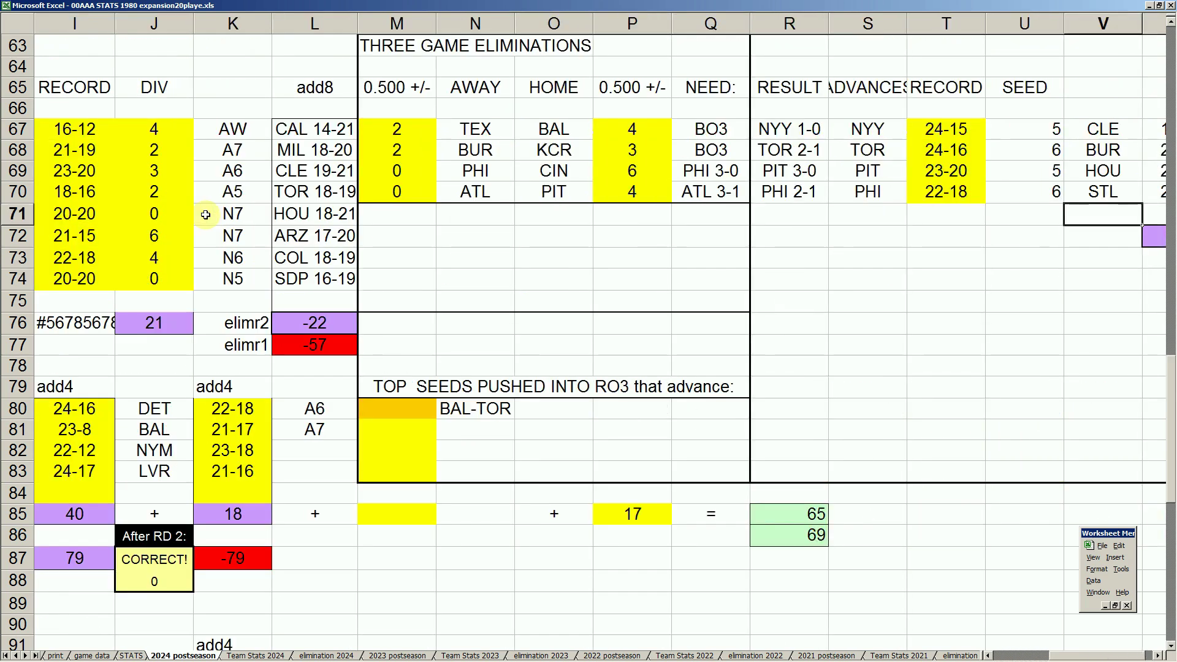
key("Down")
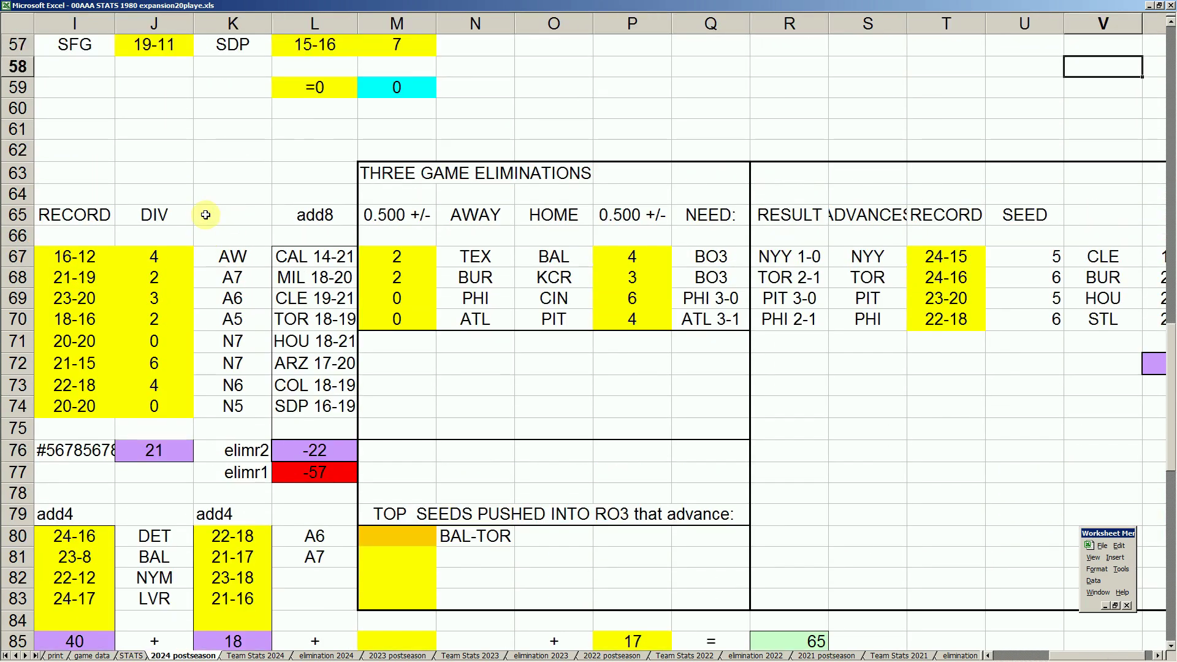
left_click(413, 176)
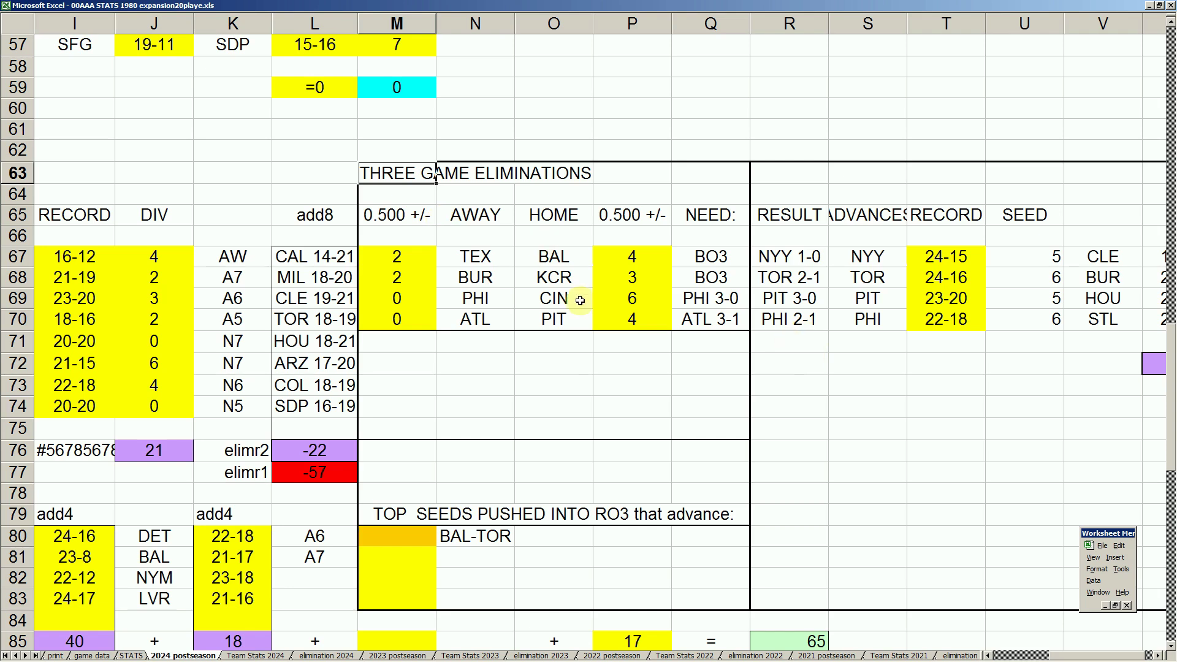
left_click(568, 258)
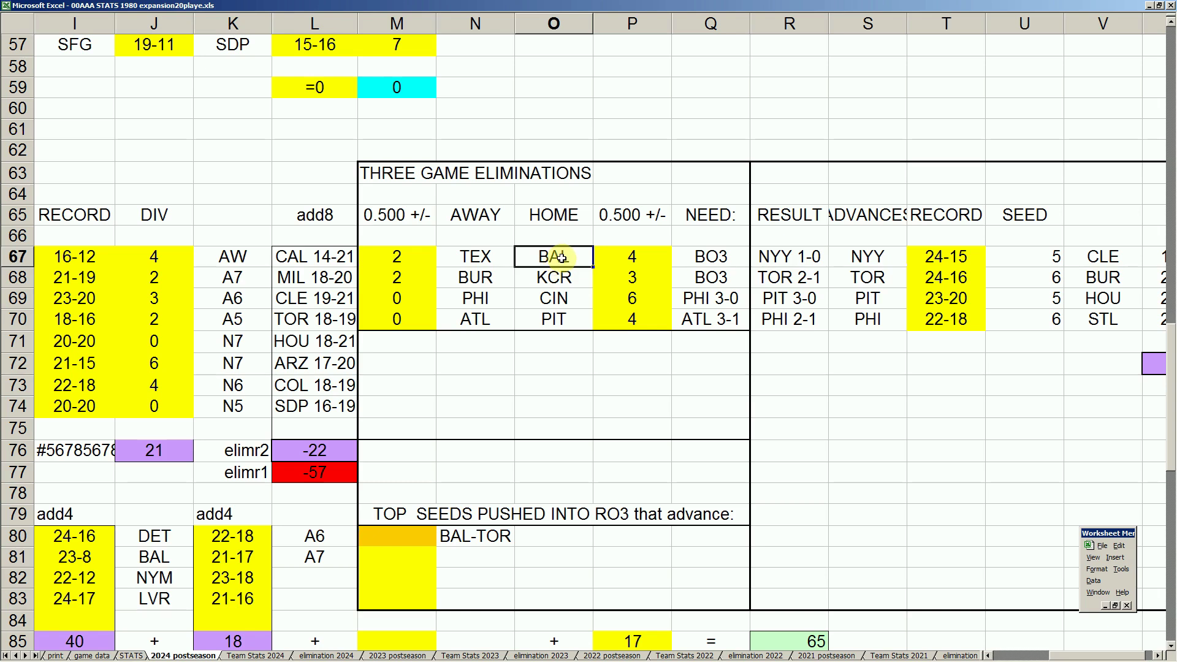
Examine the away and home teams of the four three-game elimination series, including BUR–KCR, PHI–CIN and ATL–PIT
left_click(554, 279)
left_click(492, 278)
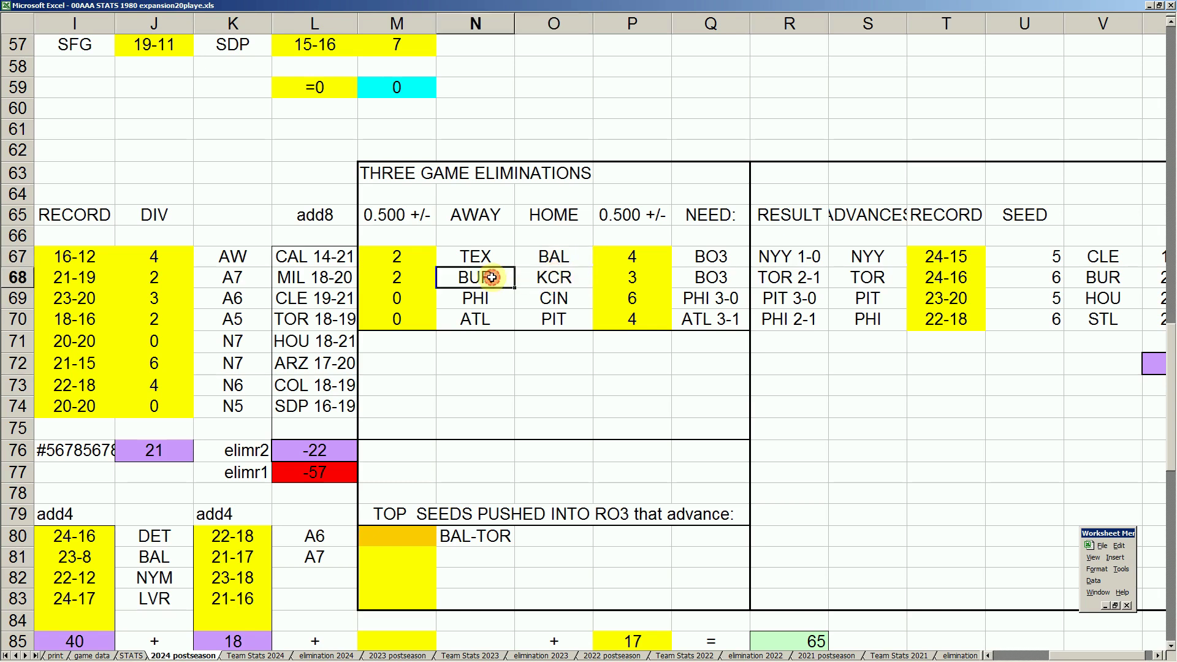
left_click(488, 258)
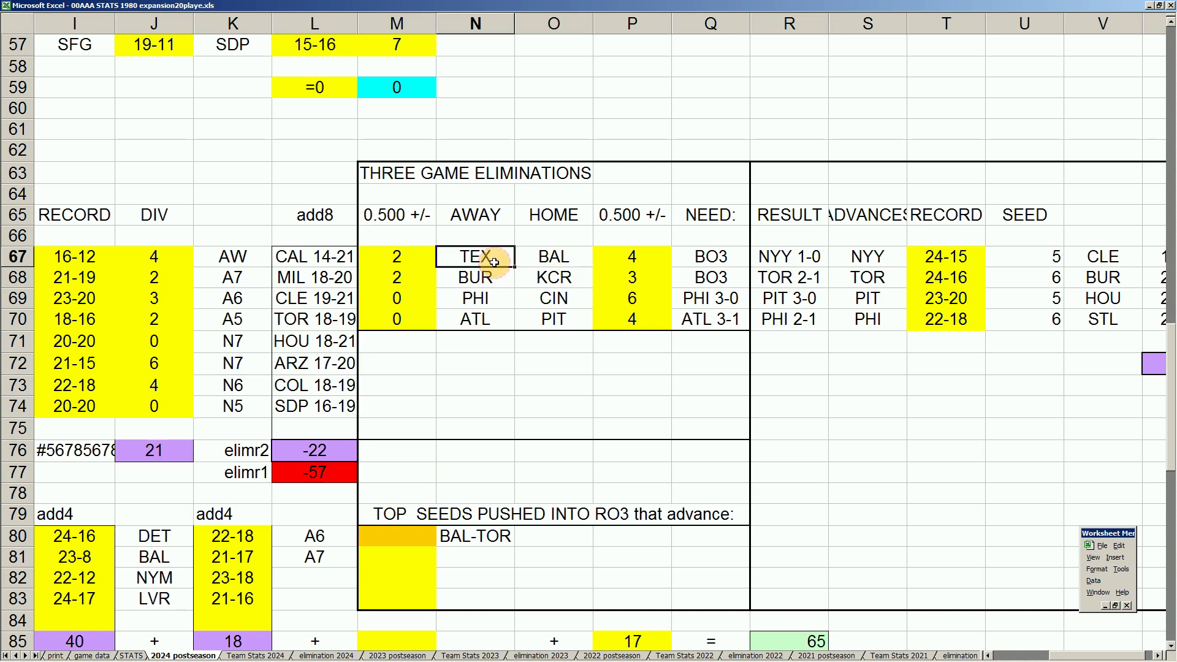
left_click(552, 303)
left_click(555, 319)
left_click(501, 320)
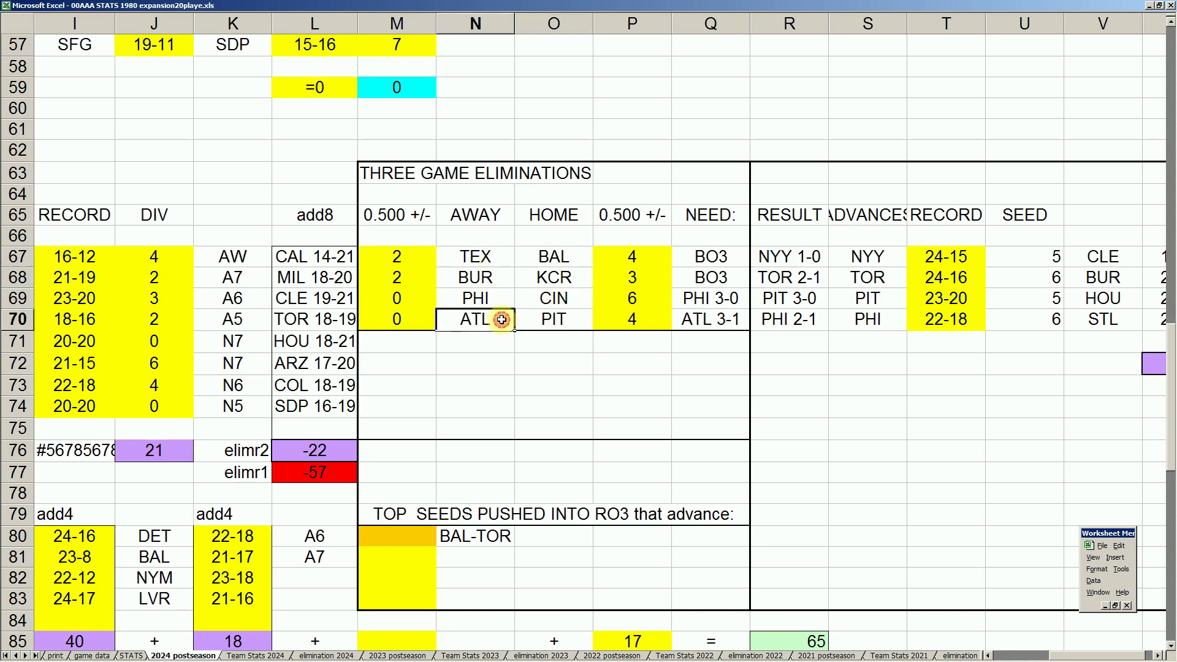
left_click(495, 298)
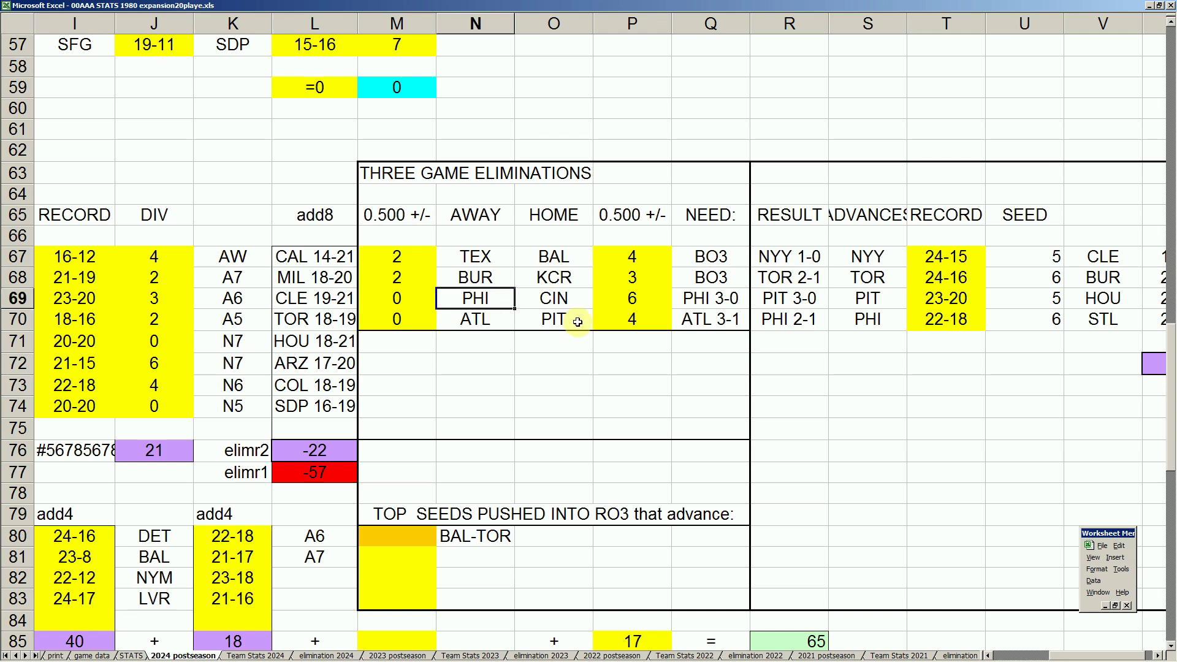
left_click(640, 303)
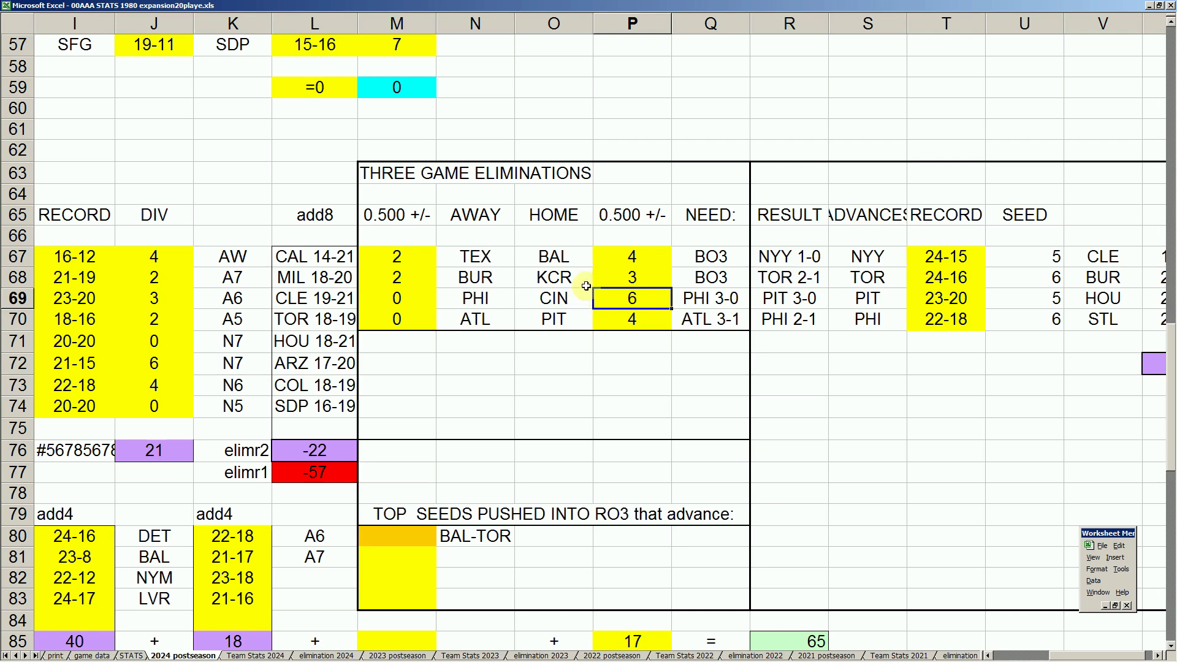
Review what each three-game elimination series needs, comparing every matchup's 0.500 +/- values with its NEED entry
left_click_drag(711, 220, 690, 309)
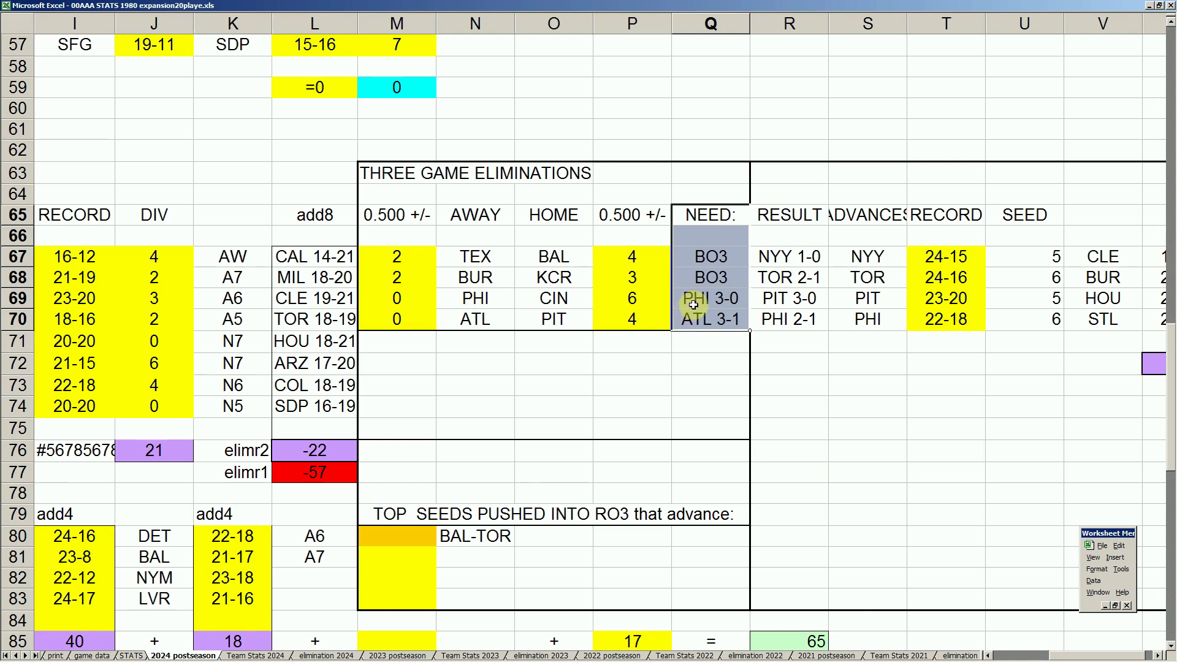
left_click_drag(398, 257, 612, 263)
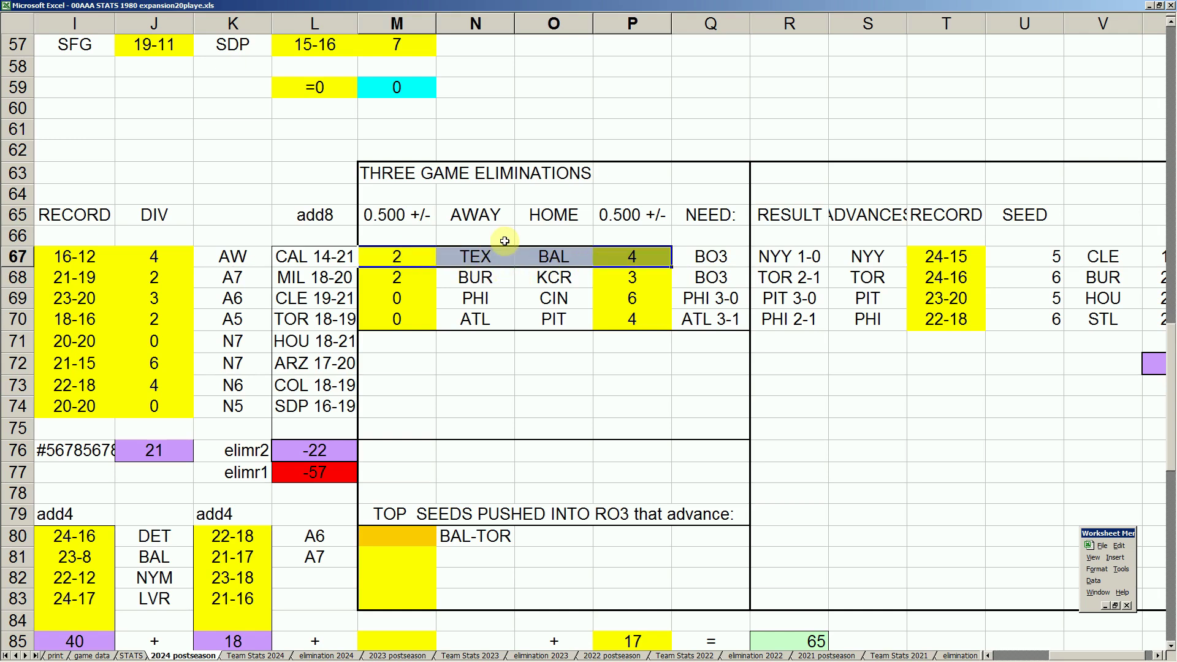
left_click(721, 261)
left_click_drag(432, 282, 607, 280)
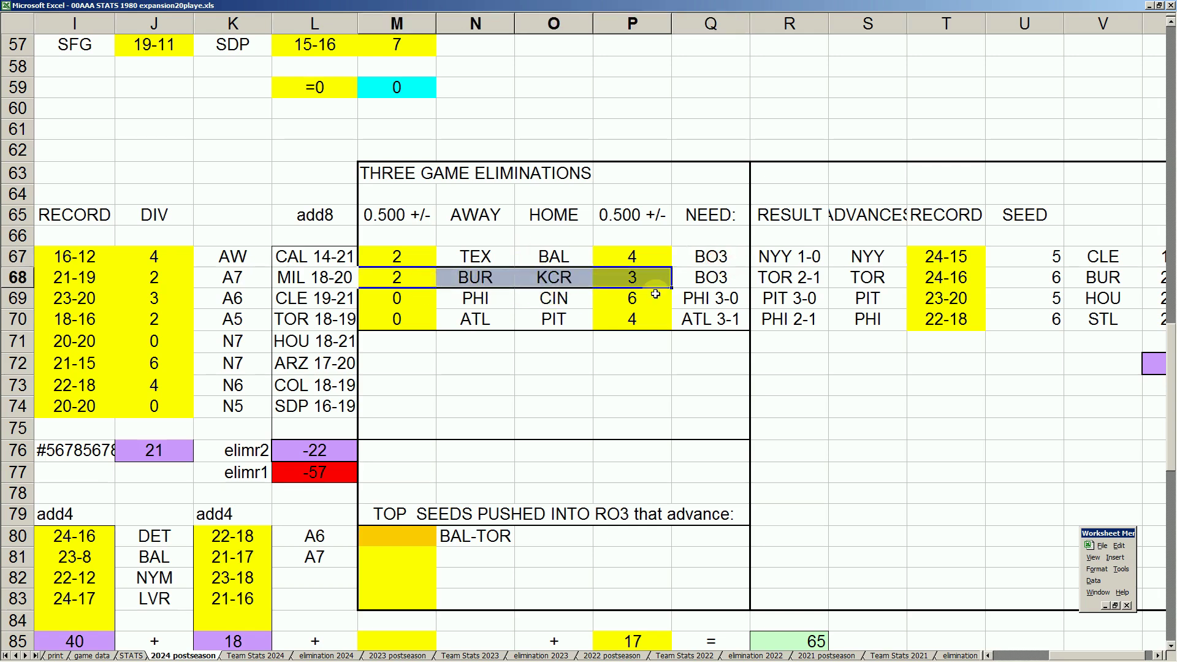
left_click(720, 281)
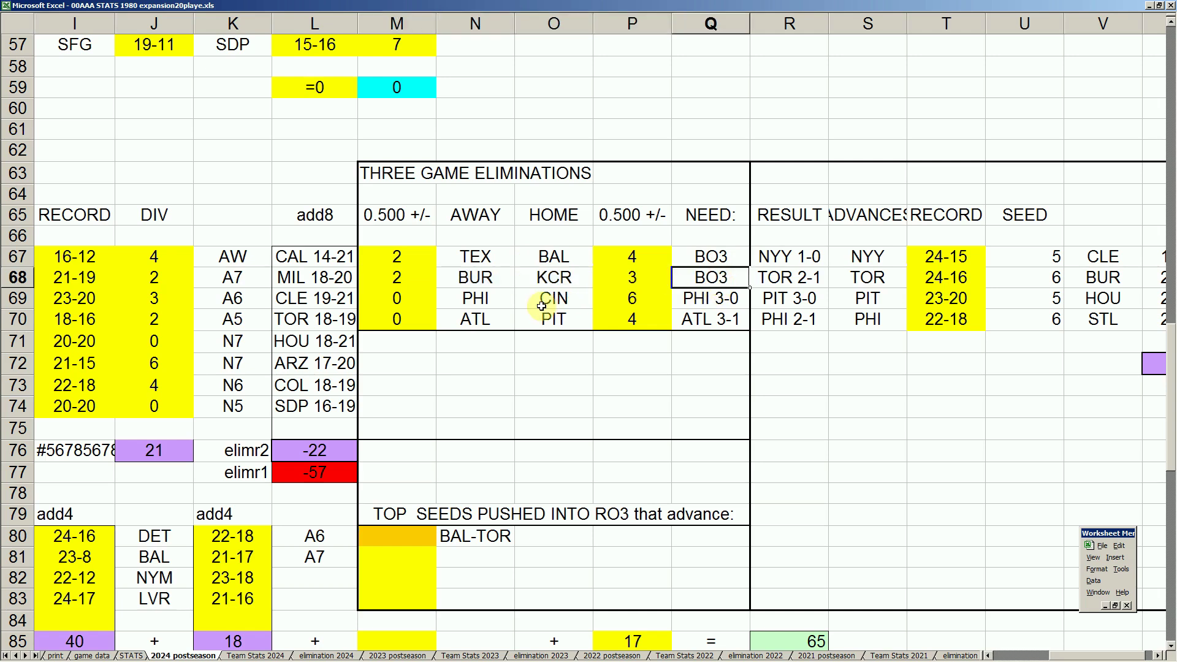
left_click_drag(420, 305, 626, 303)
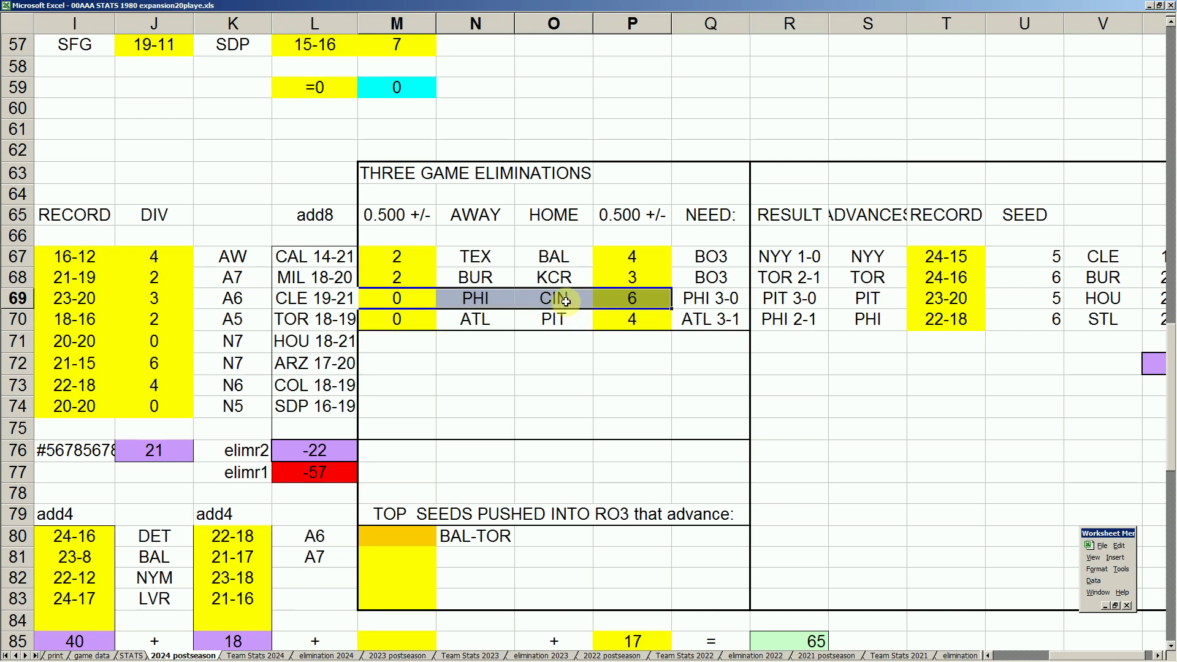
left_click(720, 301)
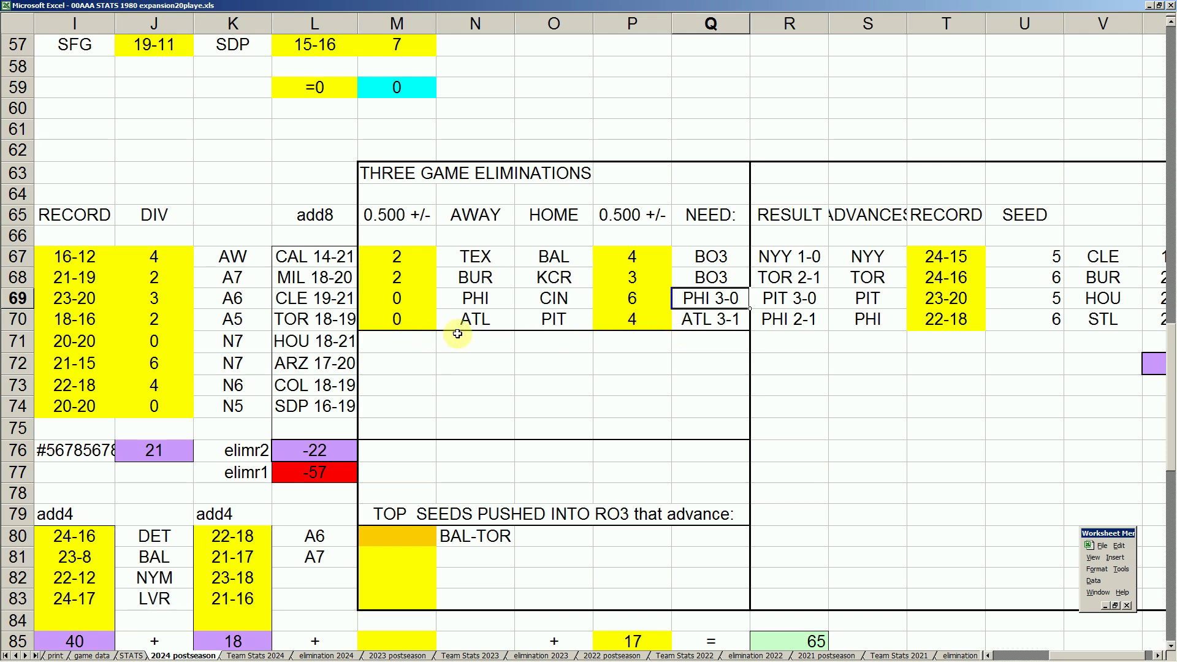
left_click_drag(420, 324, 616, 320)
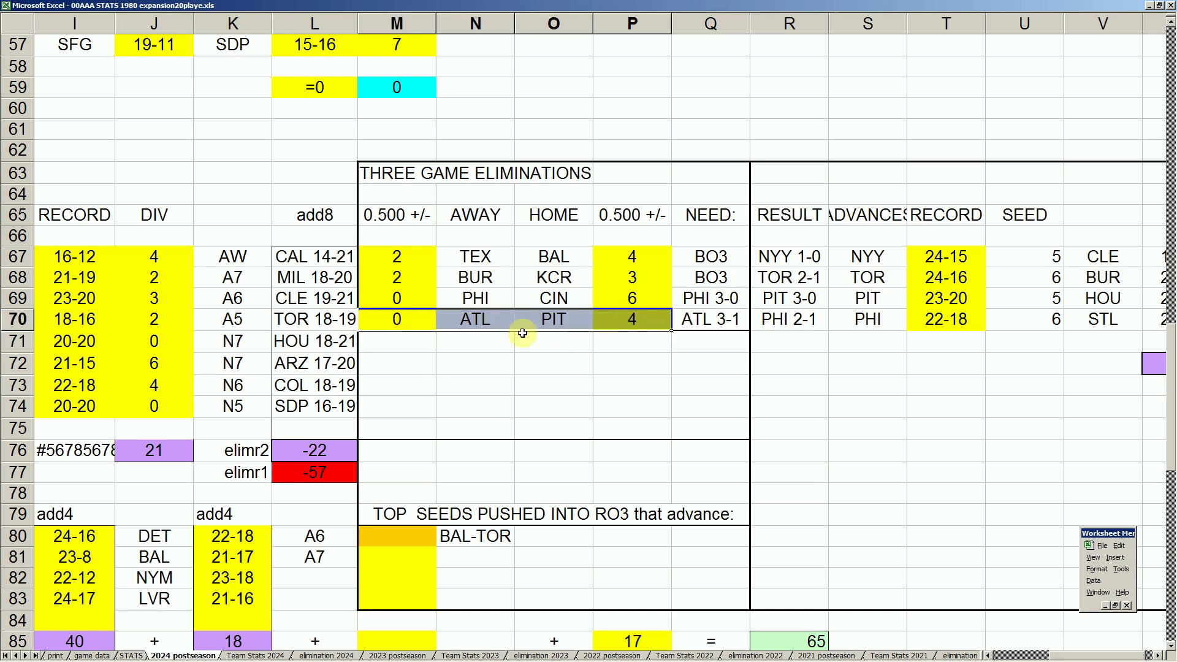
left_click(705, 320)
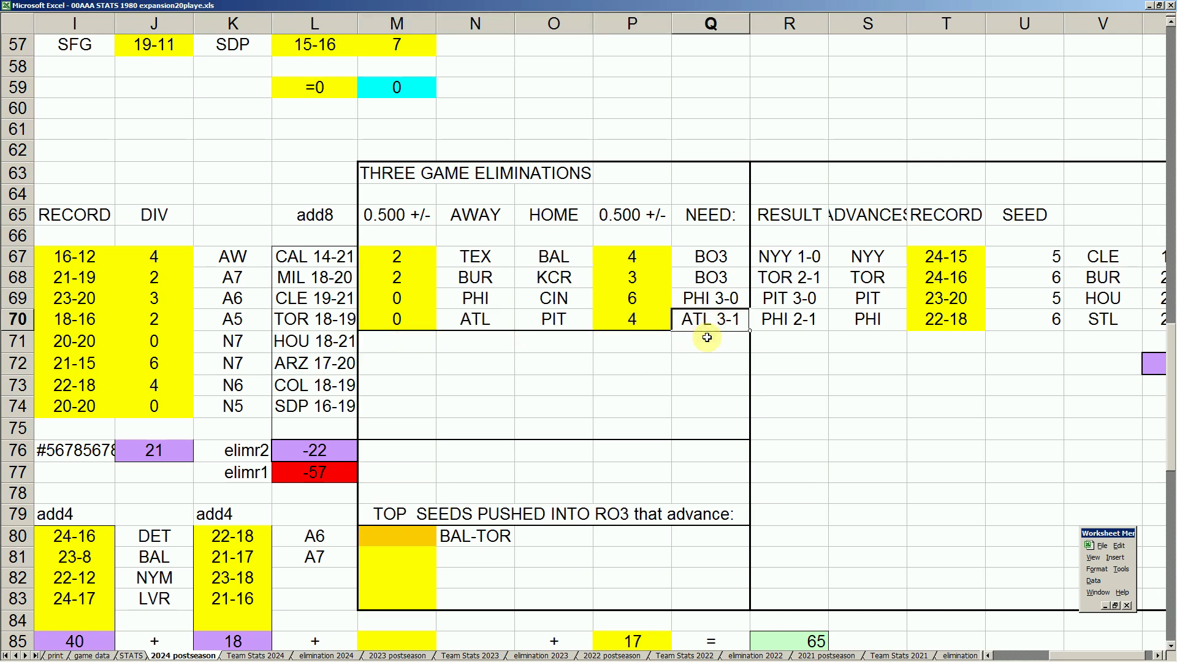
left_click(481, 257)
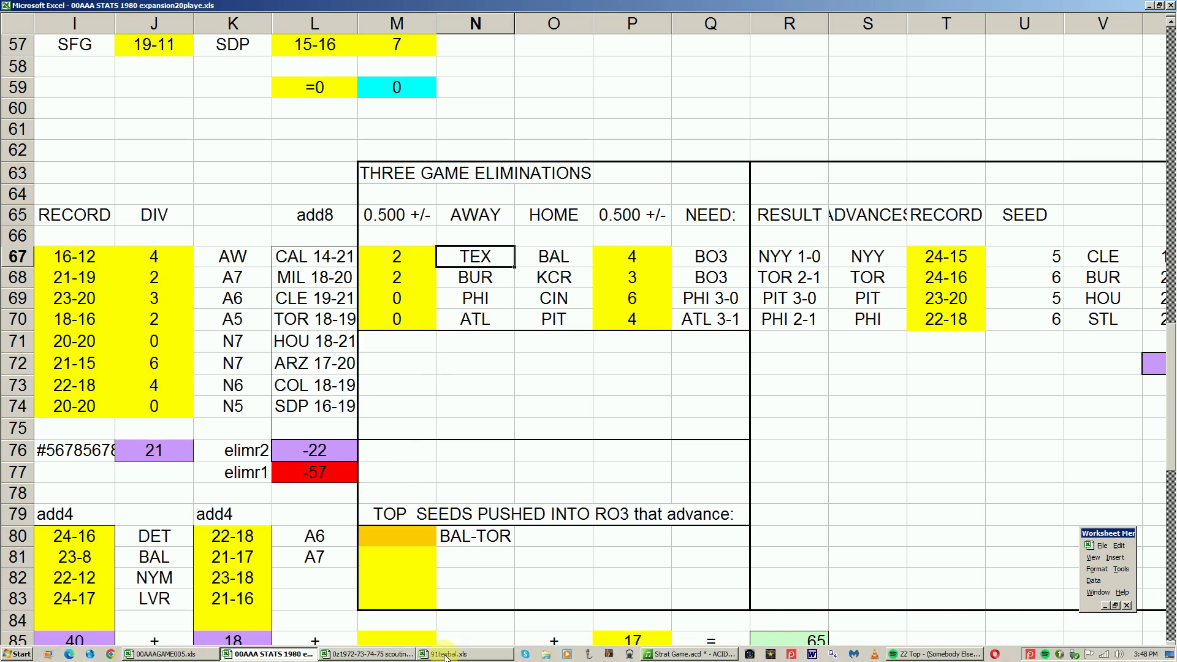
Switch to the workbook 91texbal.xls and review the Texas pitching and the sixth- and seventh-inning plays of the game
left_click(445, 655)
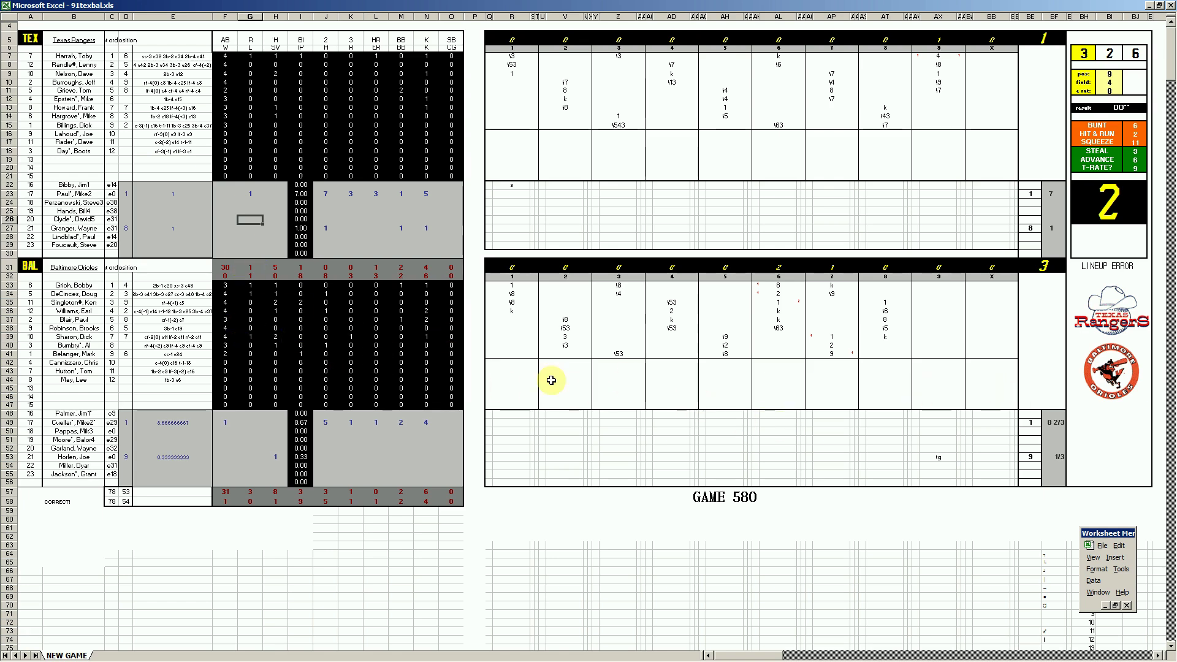
left_click(94, 196)
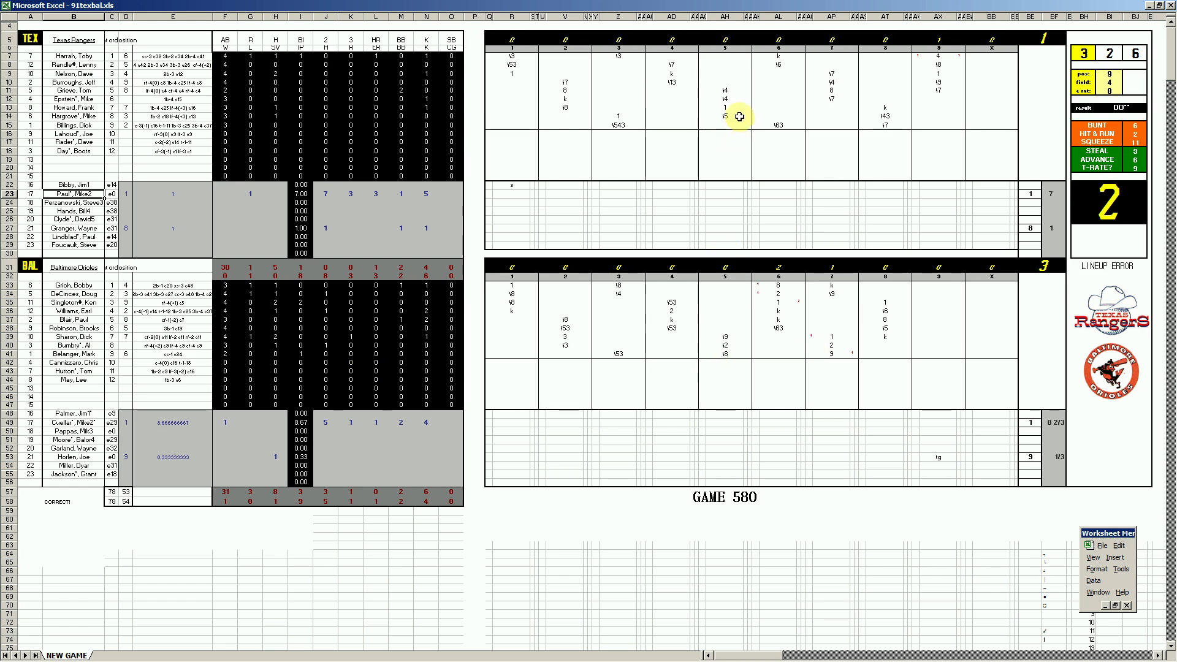
left_click(779, 305)
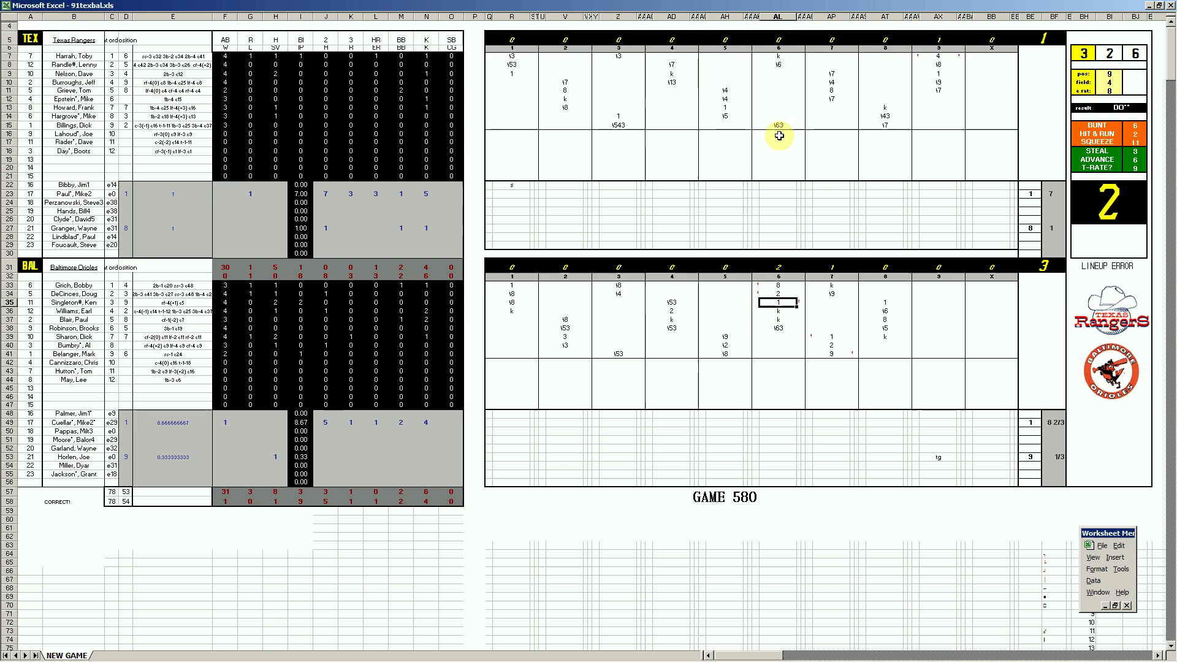
left_click(832, 92)
left_click(835, 106)
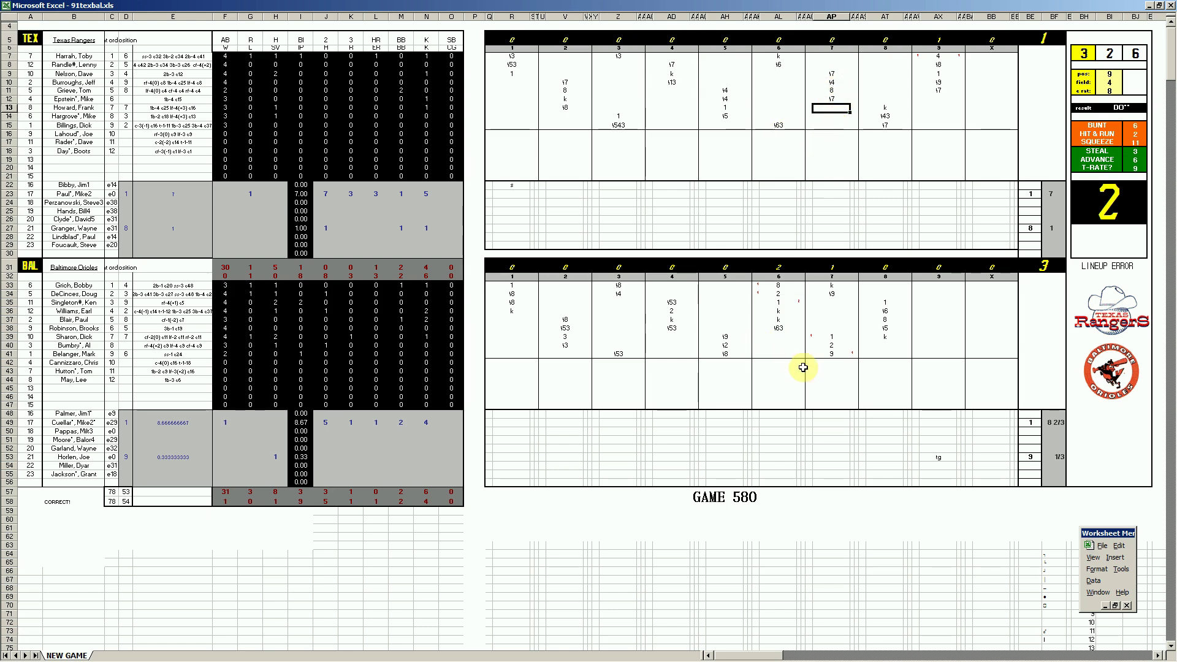
left_click(832, 354)
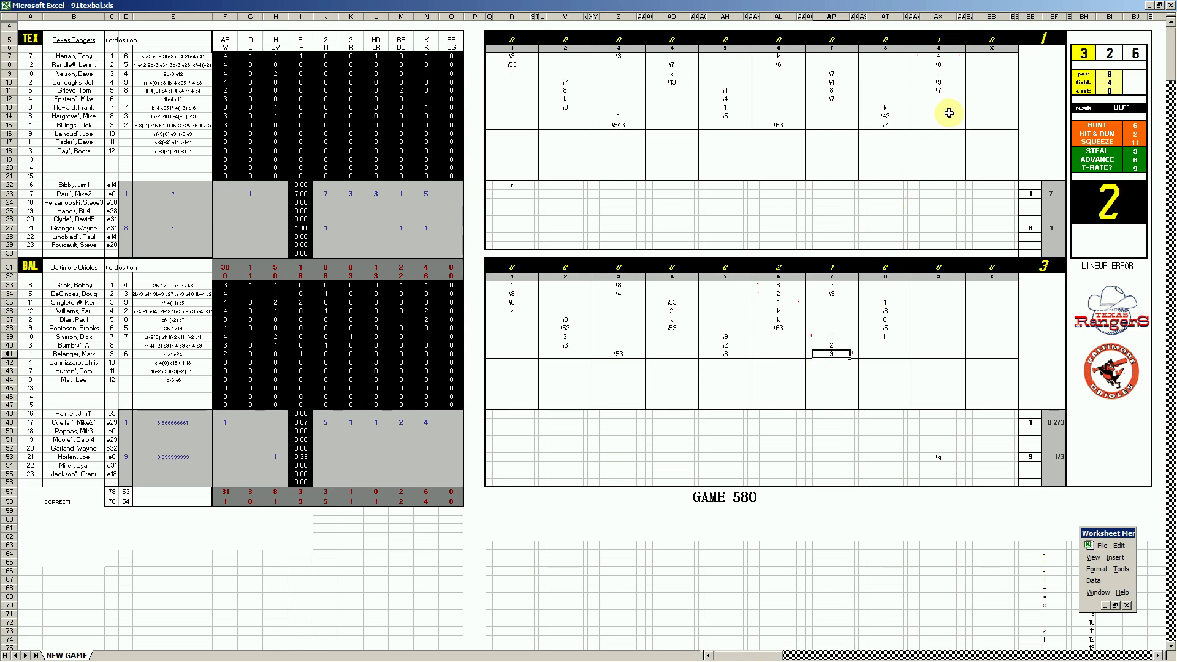
Review Texas's ninth-inning plays and the innings pitched by Baltimore's ninth-inning reliever
left_click(942, 56)
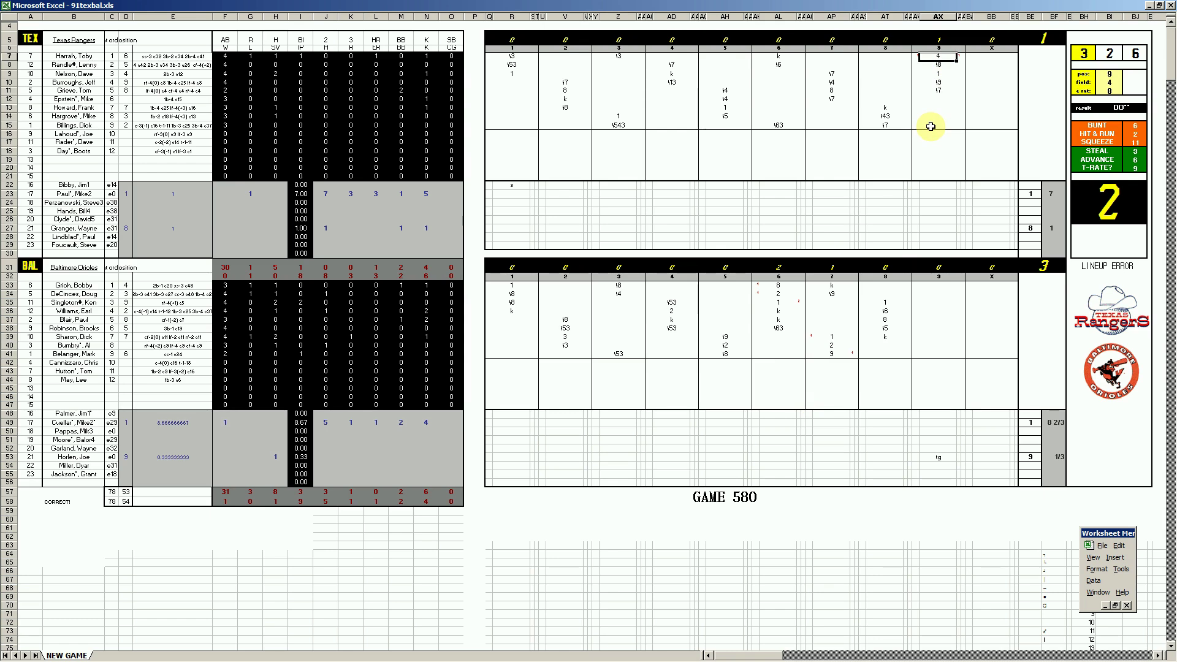
left_click(946, 74)
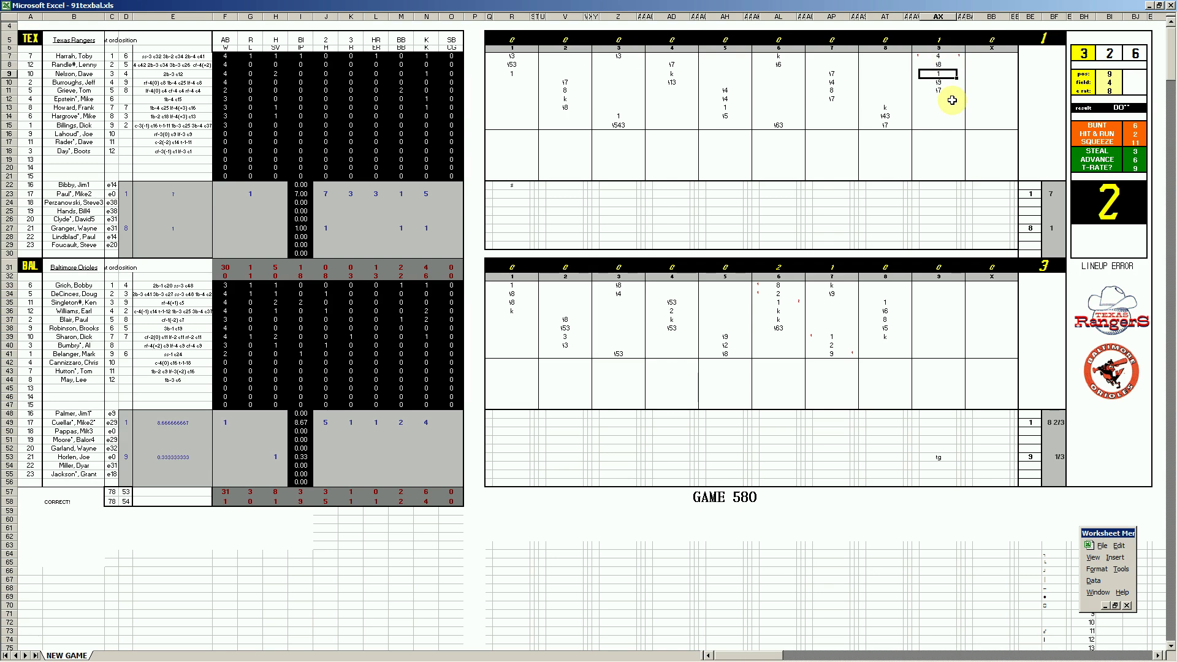
left_click(941, 86)
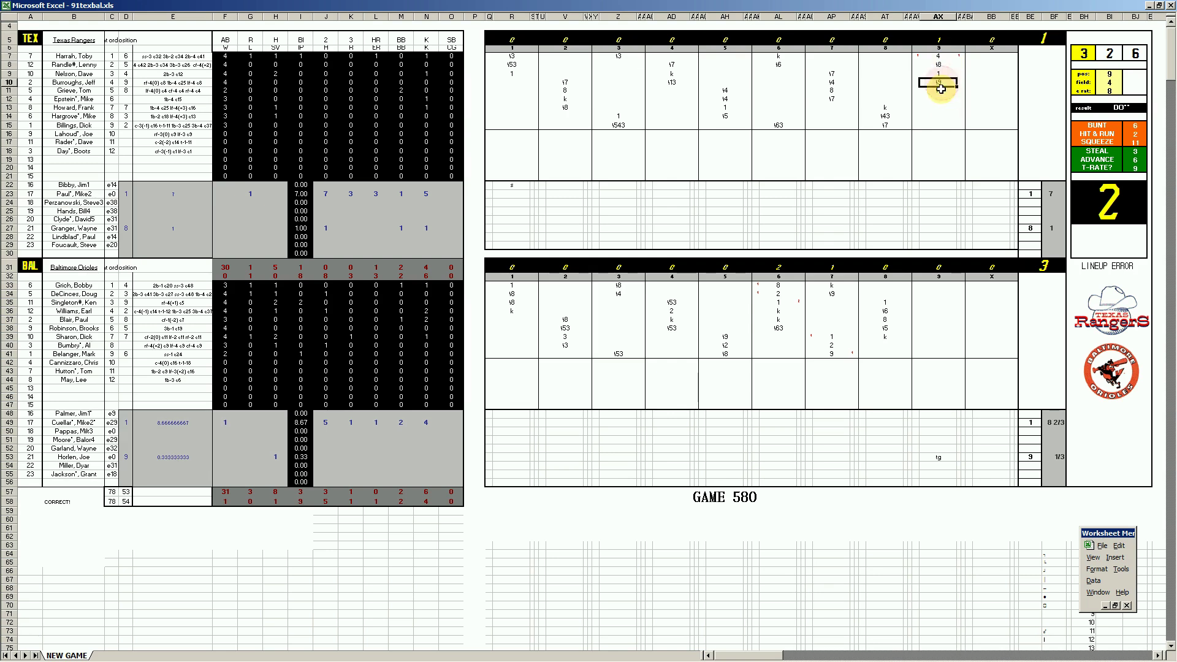
left_click(941, 91)
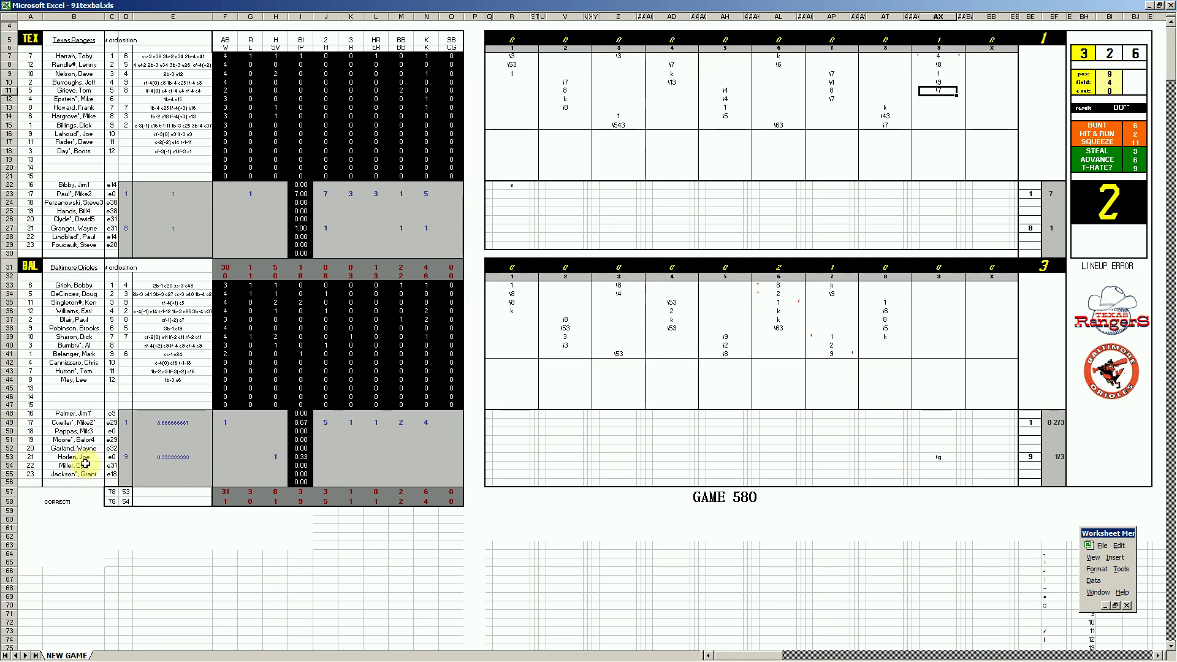
left_click(1055, 458)
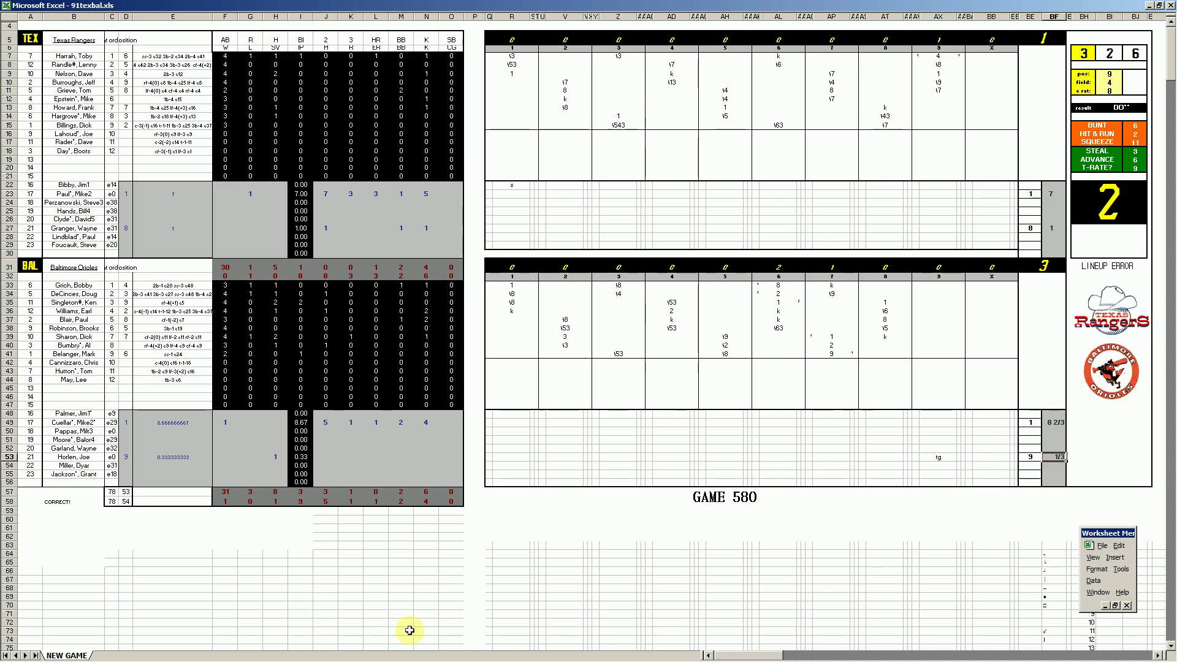
Close the workbook 91texbal.xls without saving its changes
left_click(449, 655)
right_click(449, 656)
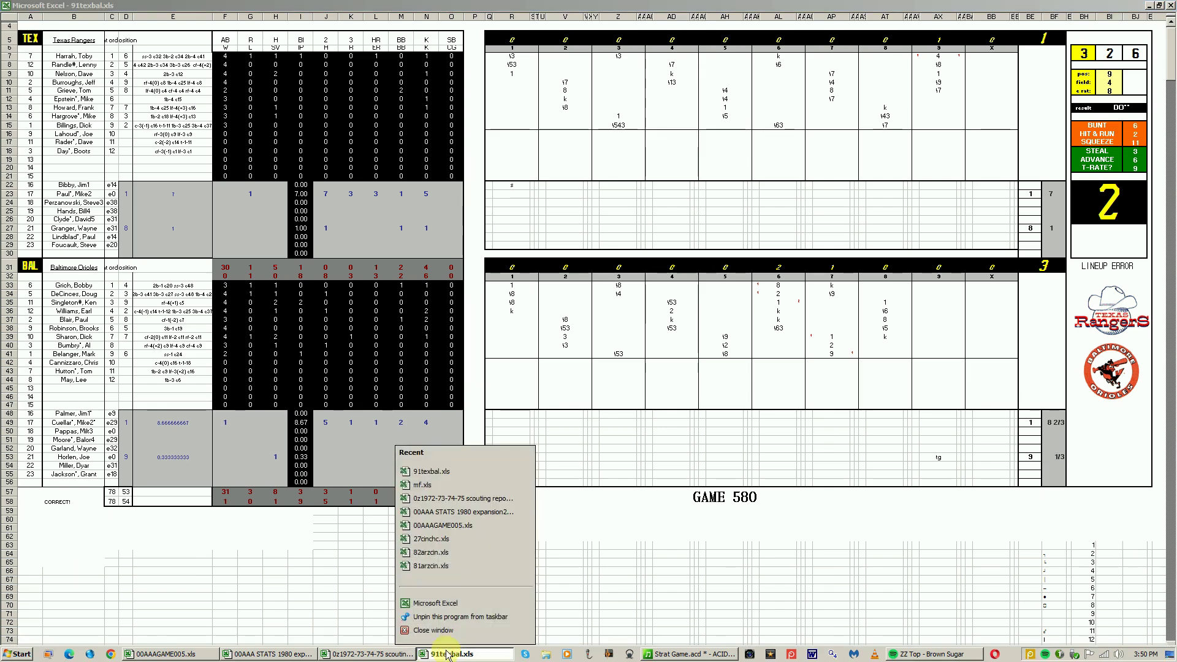
left_click(445, 631)
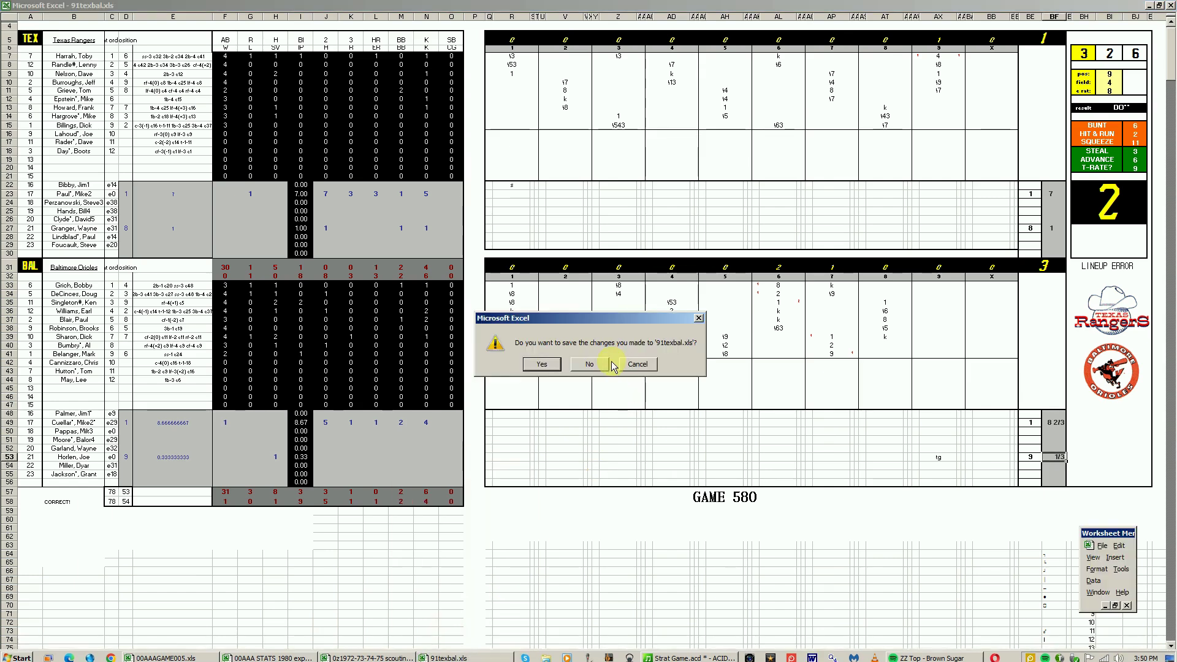
left_click(590, 366)
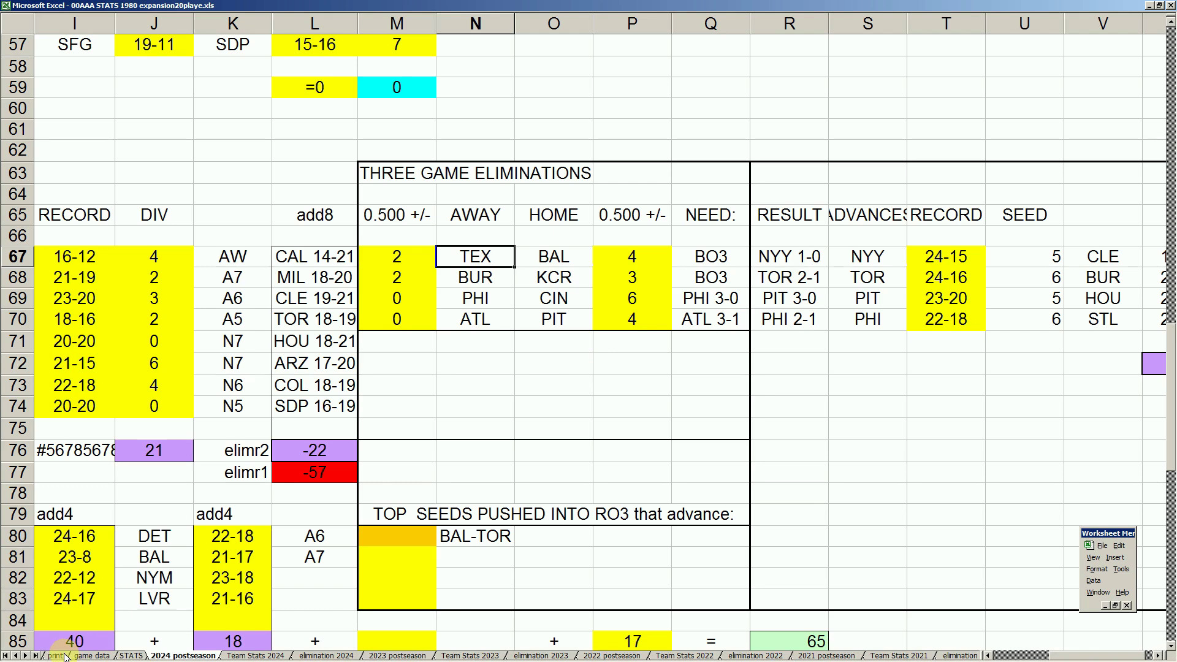
Display the print sheet of the stats workbook and find the AL East standings
left_click(63, 656)
left_click(154, 510)
key("Left")
key("Left")
key("Left")
key("Left")
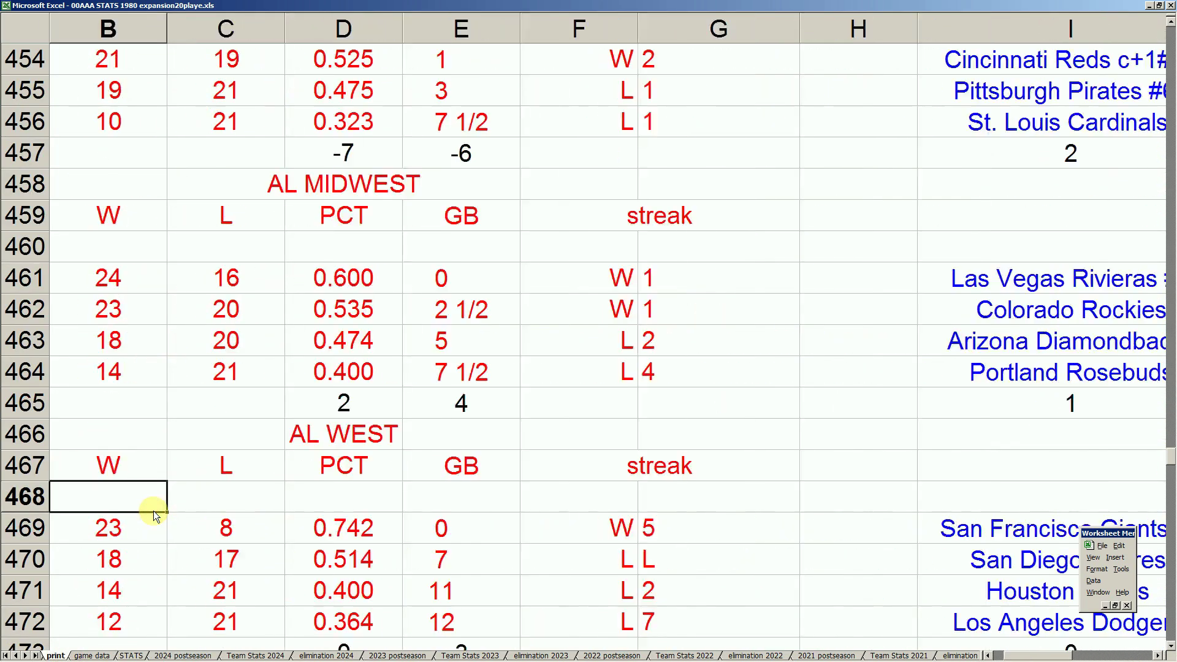
key("Left")
key("Up")
key("Up")
key("Up")
key("Up")
key("Up")
key("Up")
key("Up")
key("Up")
key("Up")
key("Up")
key("Up")
key("Up")
key("Up")
key("Up")
key("Up")
key("Up")
key("Up")
key("Up")
key("Up")
key("Up")
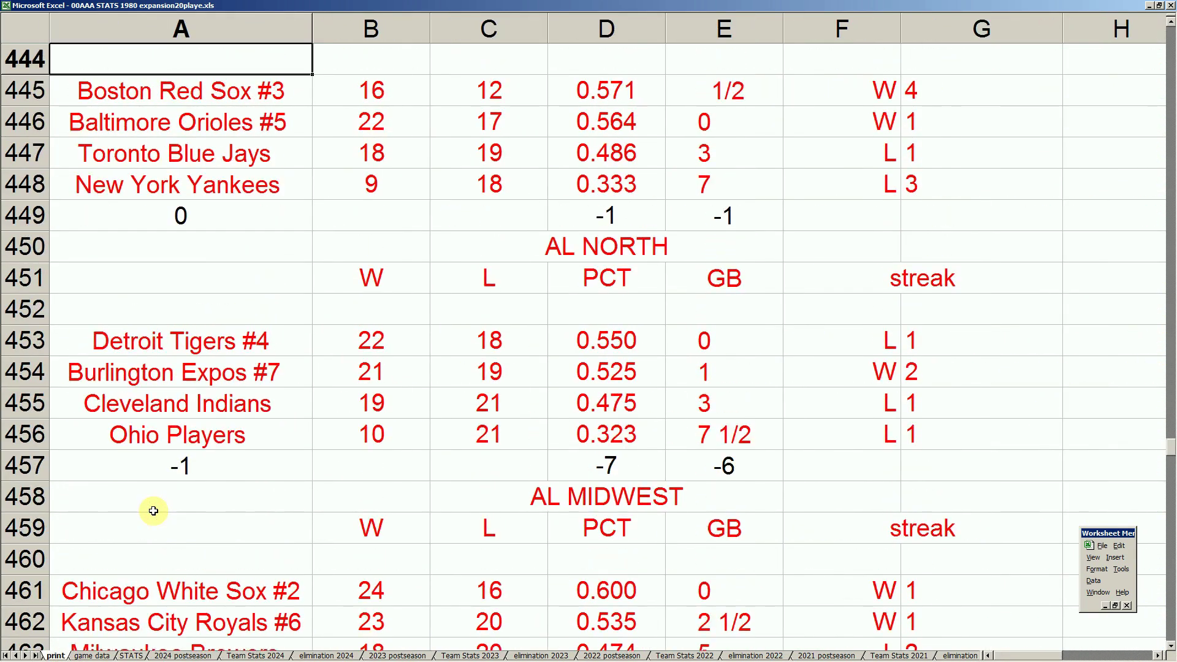
key("Up")
key("Up")
key("Up")
Check the Baltimore Orioles' wins and losses in the AL East standings
key("Down")
key("Down")
key("Down")
key("Down")
key("Down")
key("Down")
key("Down")
key("Right")
key("Right")
key("Up")
key("Up")
key("Left")
key("Right")
Find the AL West standings and check the Texas Rangers' wins, losses and winning percentage
key("Down")
key("Down")
key("Down")
key("Down")
key("Down")
key("Down")
key("Down")
key("Down")
key("Down")
key("Down")
key("Down")
key("Down")
key("Down")
key("Down")
key("Down")
key("Down")
key("Down")
key("Down")
key("Down")
key("Down")
key("Up")
key("Up")
key("Up")
key("Up")
key("Up")
key("Up")
key("Up")
key("Up")
key("Up")
key("Up")
key("Left")
key("Down")
key("Down")
key("Right")
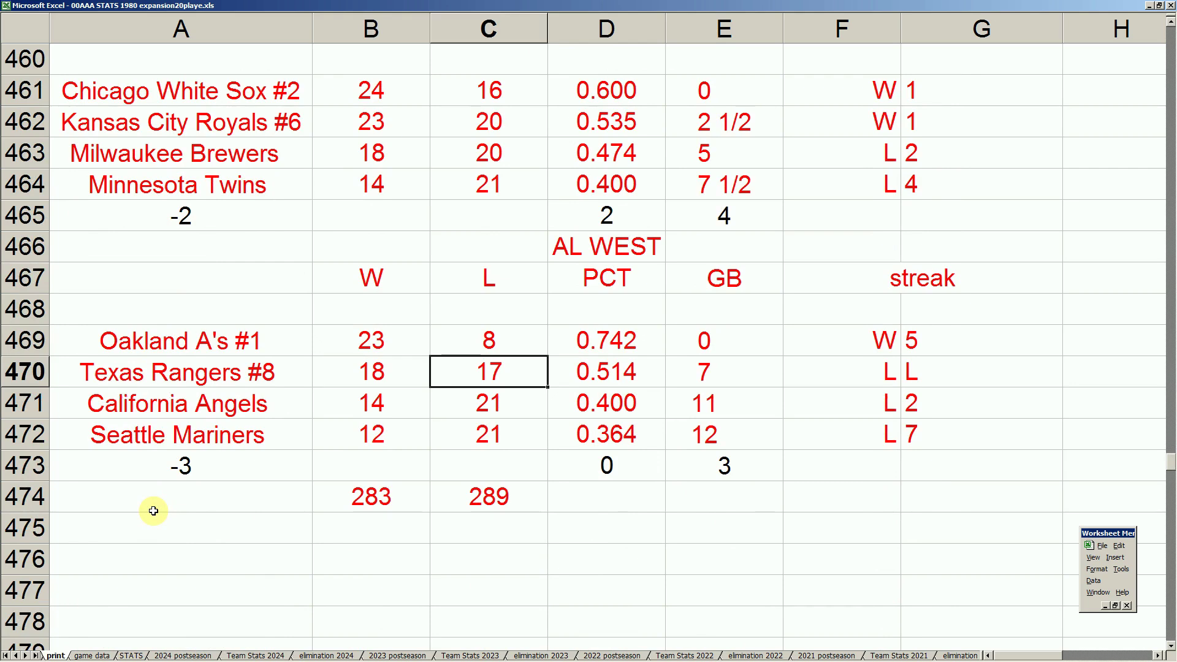
key("Left")
key("Right")
key("Right")
key("Right")
key("Left")
key("Left")
key("Left")
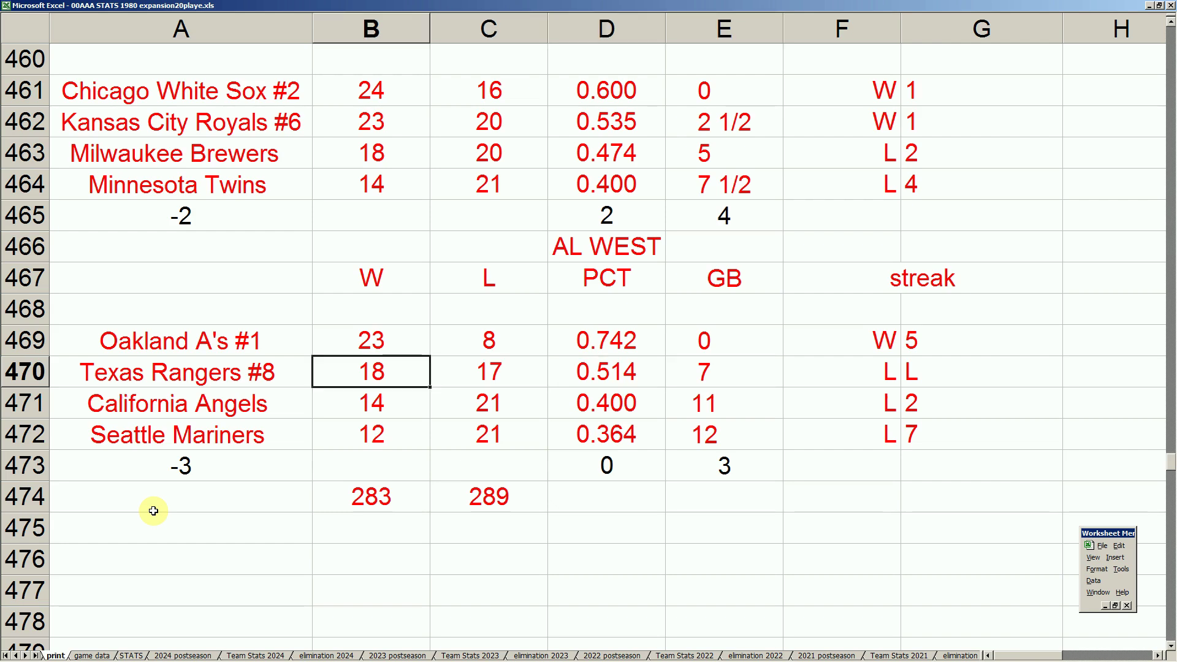
Return to the AL East standings and compare the Baltimore Orioles' record with the Boston Red Sox entry
key("Left")
key("Up")
key("Up")
key("Up")
key("Up")
key("Up")
key("Up")
key("Up")
key("Up")
key("Up")
key("Up")
key("Up")
key("Up")
key("Up")
key("Up")
key("Up")
key("Up")
key("Up")
key("Up")
key("Up")
key("Up")
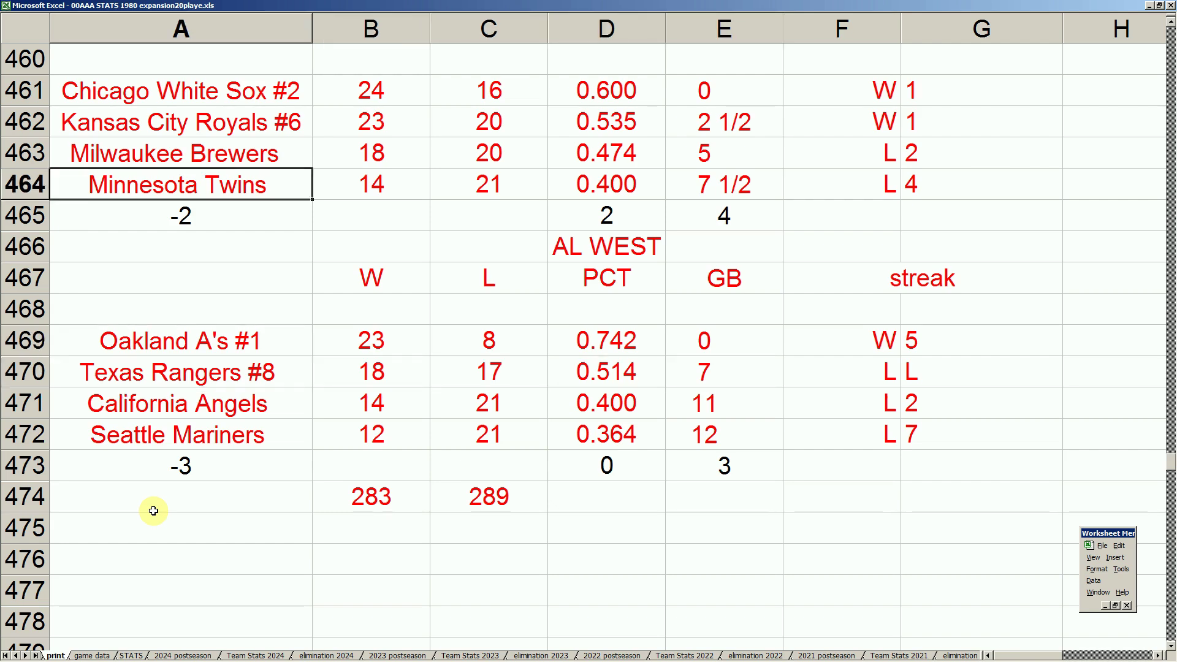
key("Down")
key("Down")
key("Down")
key("Down")
key("Down")
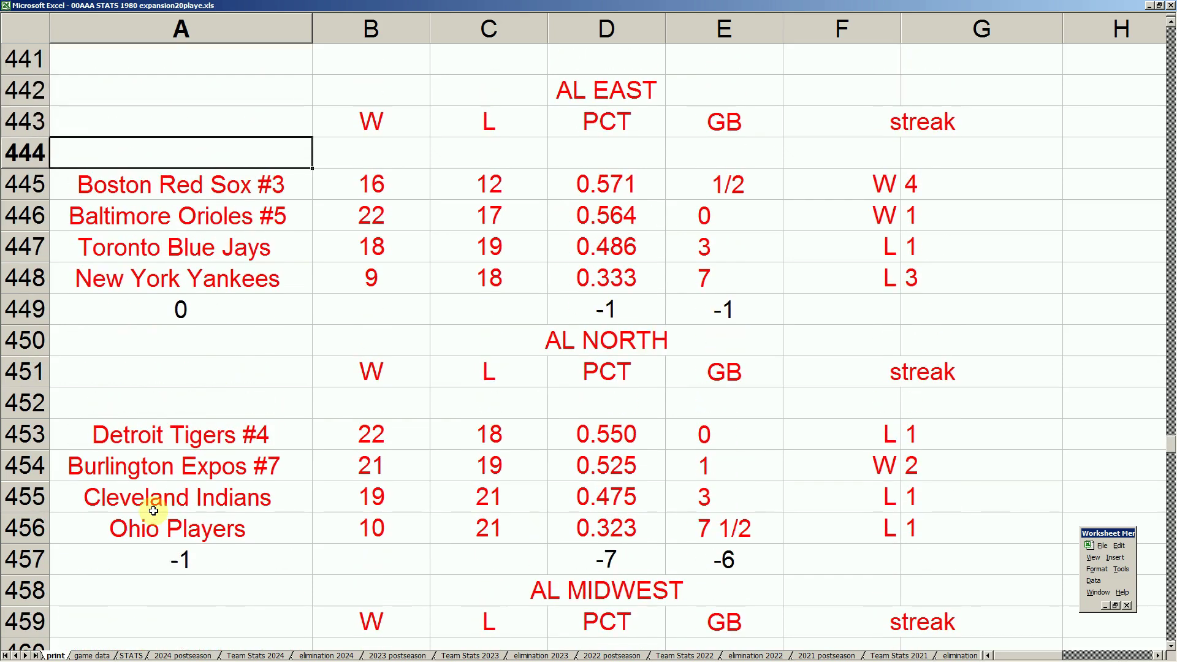
key("Right")
key("Right")
key("Left")
key("Left")
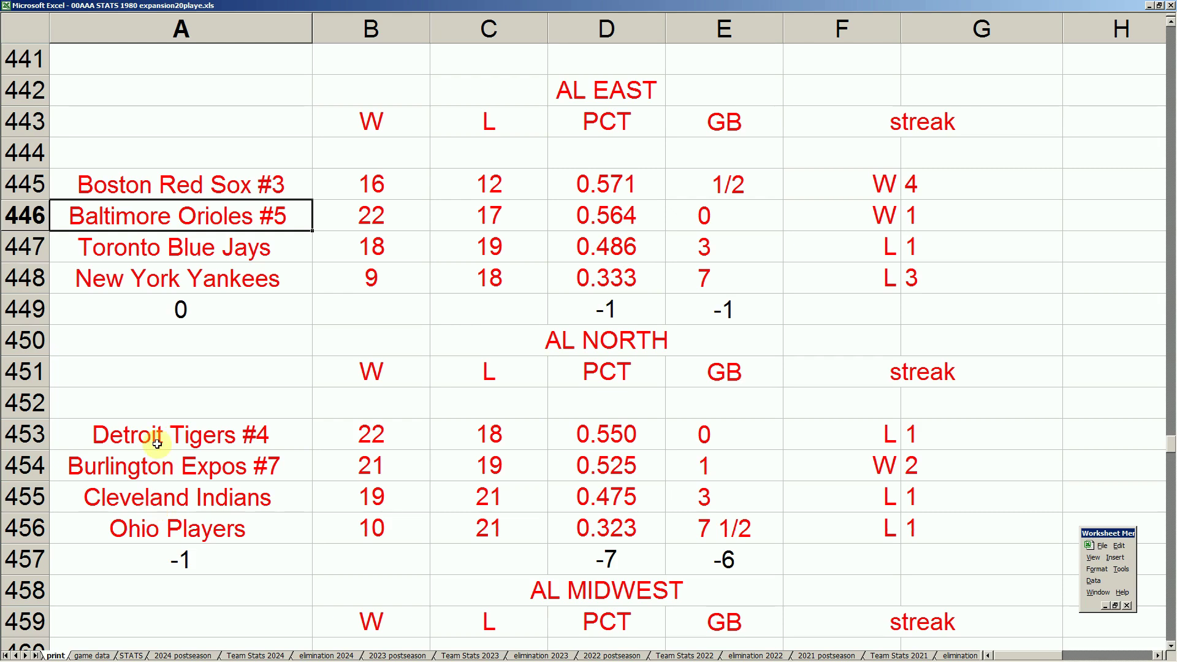
left_click(229, 186)
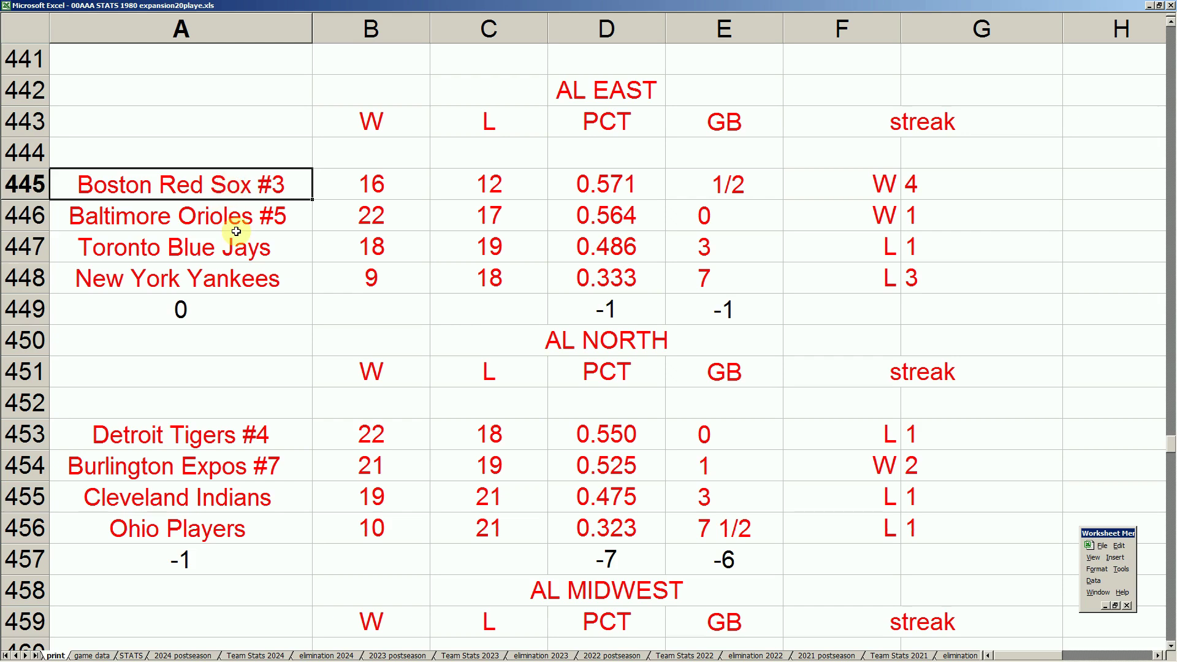
Compare the Boston Red Sox and Baltimore Orioles entries in the AL East, then check the Burlington Expos in the AL North
left_click(241, 220)
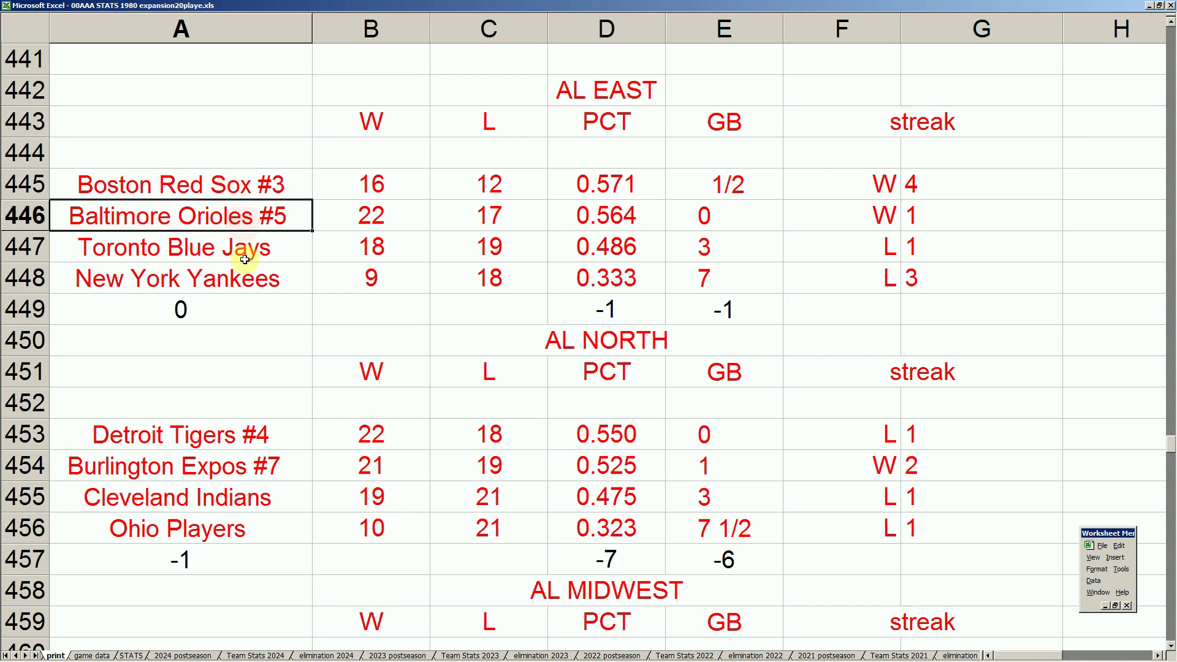
left_click(249, 185)
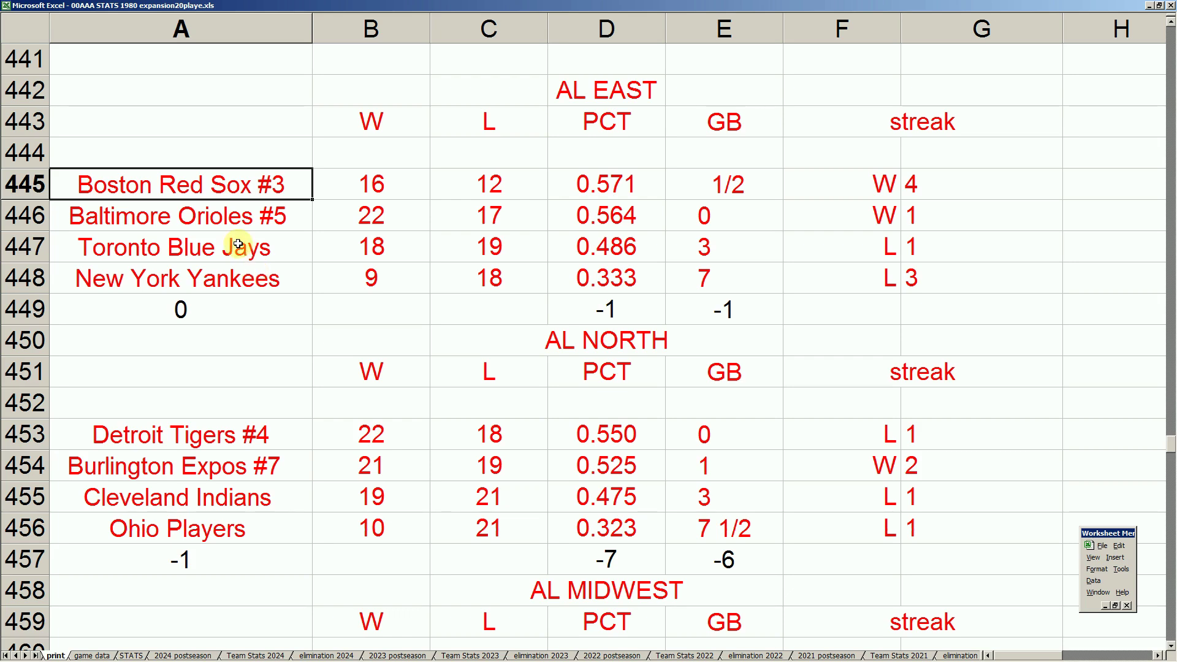
left_click(246, 222)
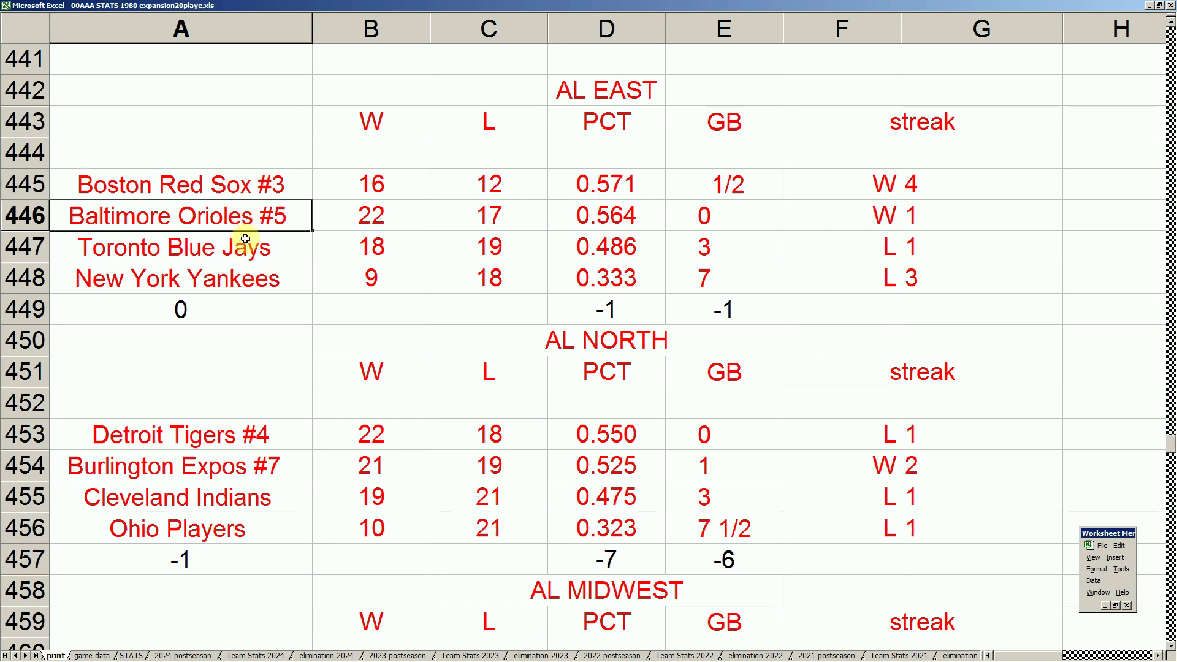
left_click(239, 186)
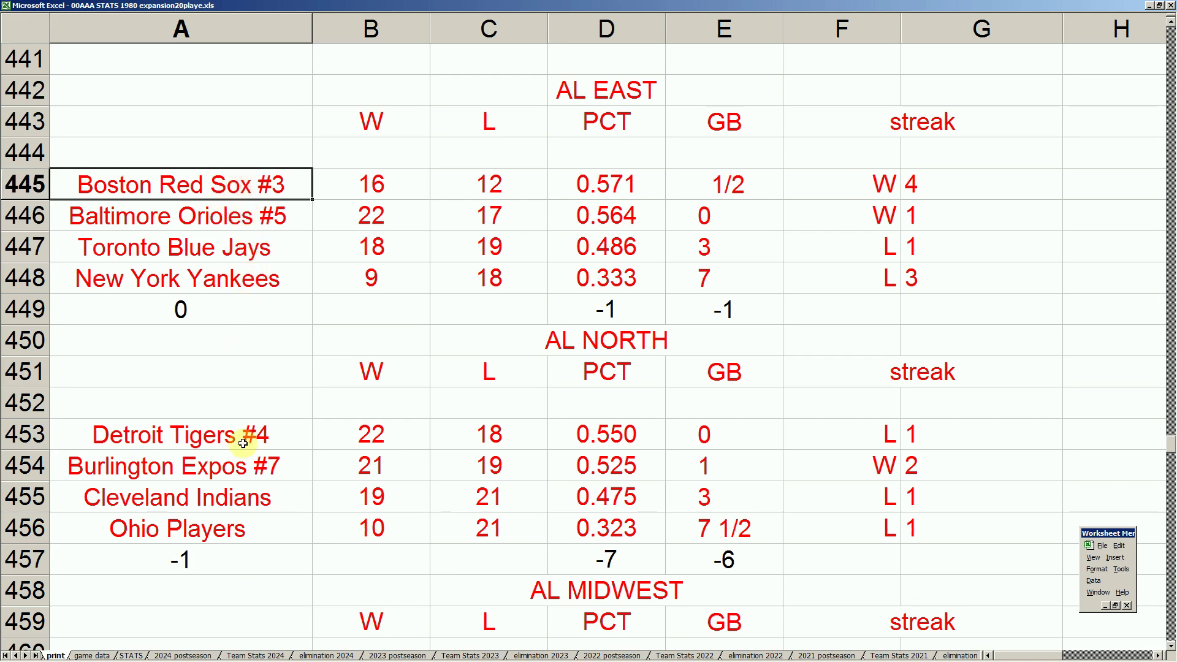
left_click(242, 469)
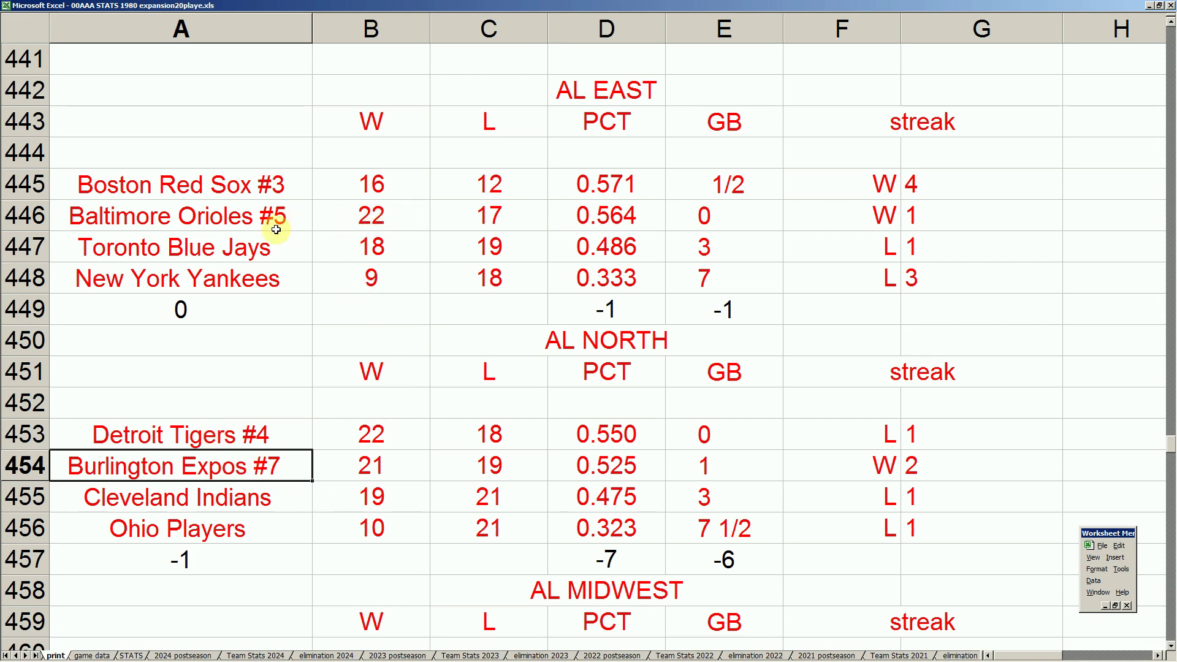
Find the AL Midwest standings and check the Chicago White Sox entry
key("Down")
key("Down")
key("Down")
key("Down")
key("Down")
key("Down")
key("Down")
key("Down")
key("Down")
key("Down")
key("Down")
key("Up")
key("Up")
key("Up")
key("Up")
key("Up")
key("Down")
key("Right")
key("Right")
key("Left")
key("Left")
Find the AL West standings and check the Oakland A's entry
key("Down")
key("Down")
key("Down")
key("Down")
key("Down")
key("Down")
key("Down")
key("Down")
key("Down")
key("Down")
key("Down")
key("Down")
key("Down")
key("Down")
key("Up")
key("Up")
key("Up")
key("Up")
key("Up")
key("Up")
key("Up")
key("Up")
key("Down")
key("Down")
key("Right")
key("Right")
key("Left")
key("Left")
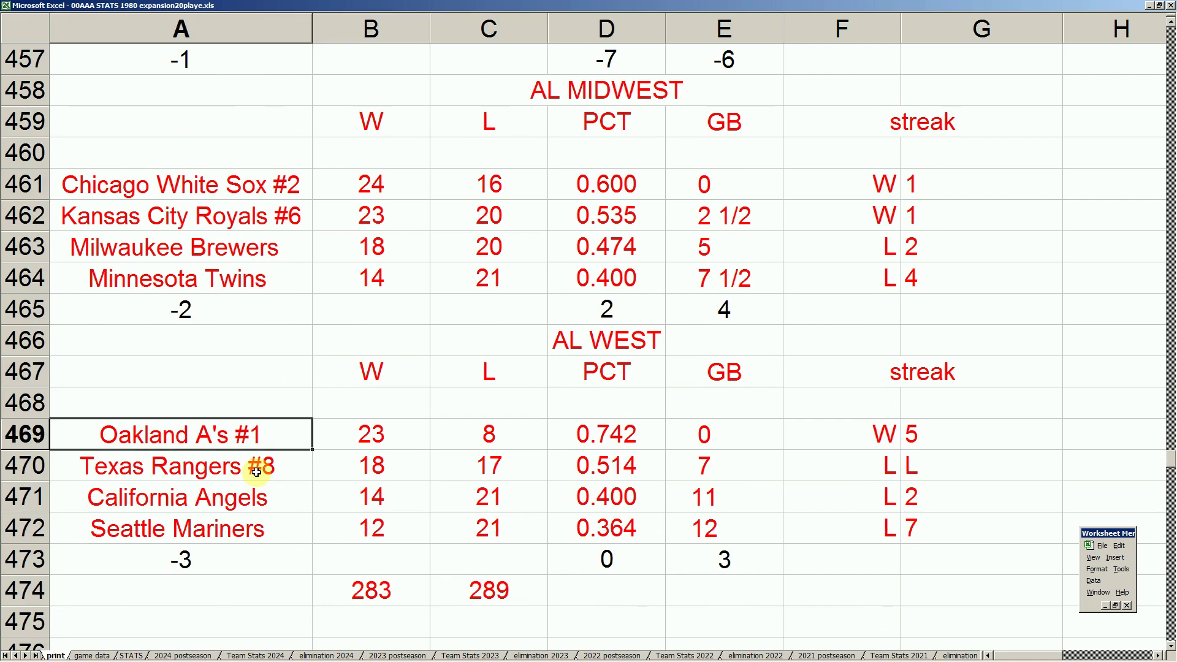
Return to the AL Midwest standings and check the Kansas City Royals entry
key("Up")
key("Up")
key("Up")
key("Up")
key("Up")
key("Up")
key("Up")
key("Up")
key("Down")
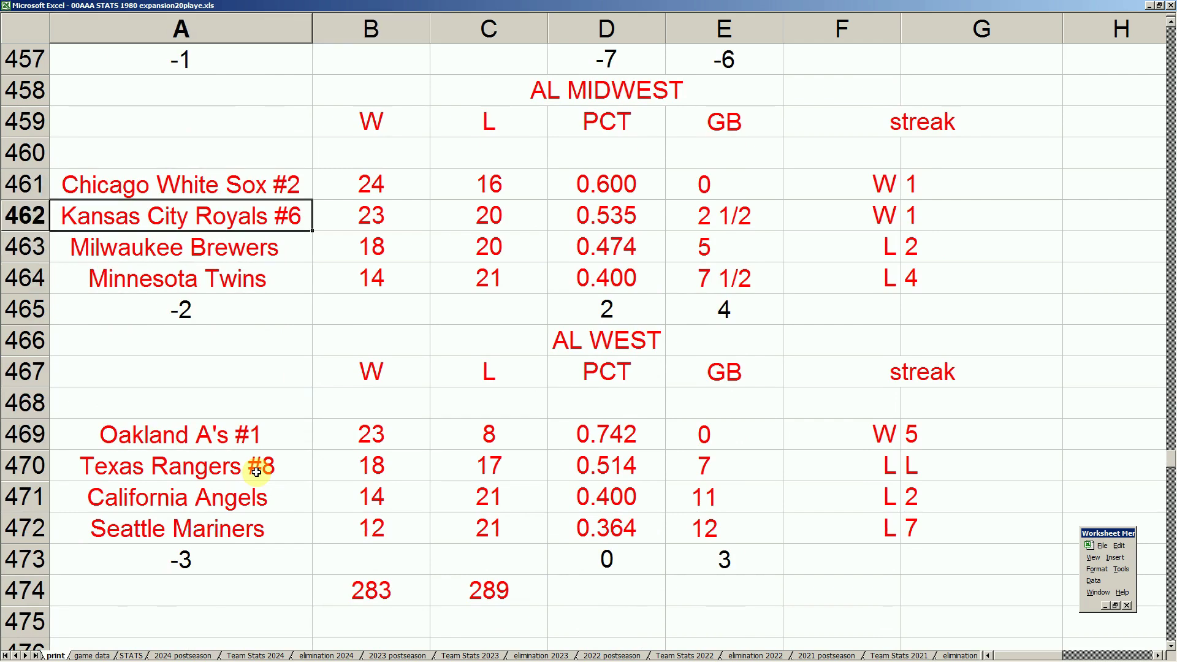
Switch to the 00AAAGAME005.xls scoresheet and roll the dice repeatedly with the Baltimore leadoff batter's first-inning cell selected
mouse_move(294, 658)
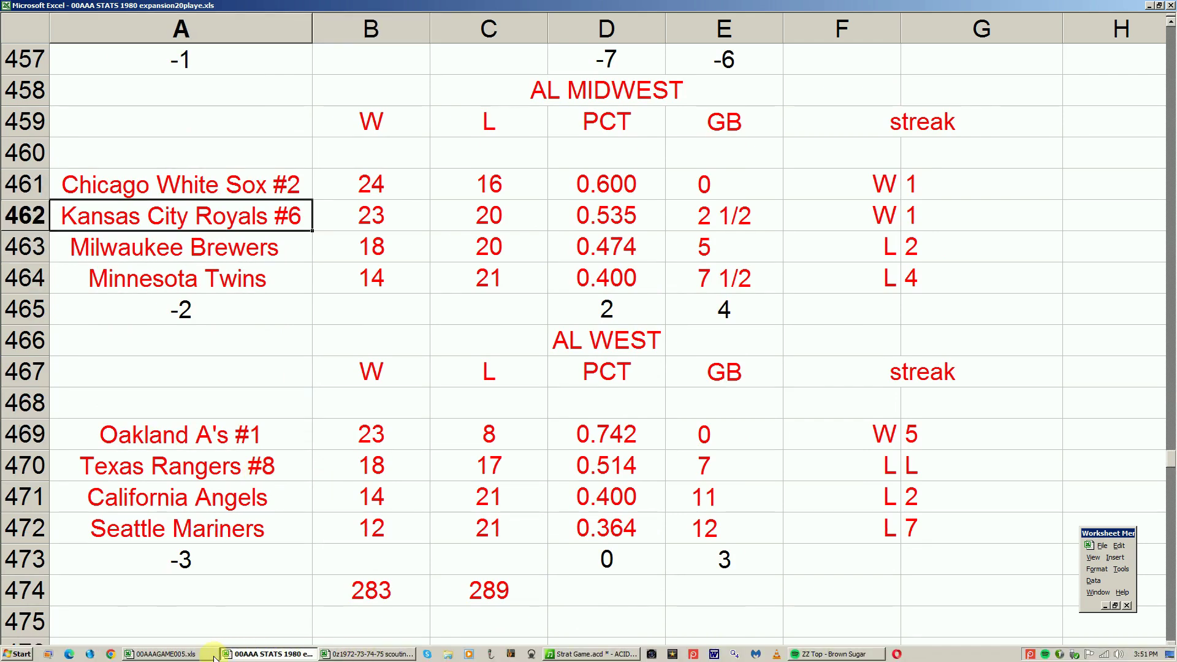
left_click(184, 654)
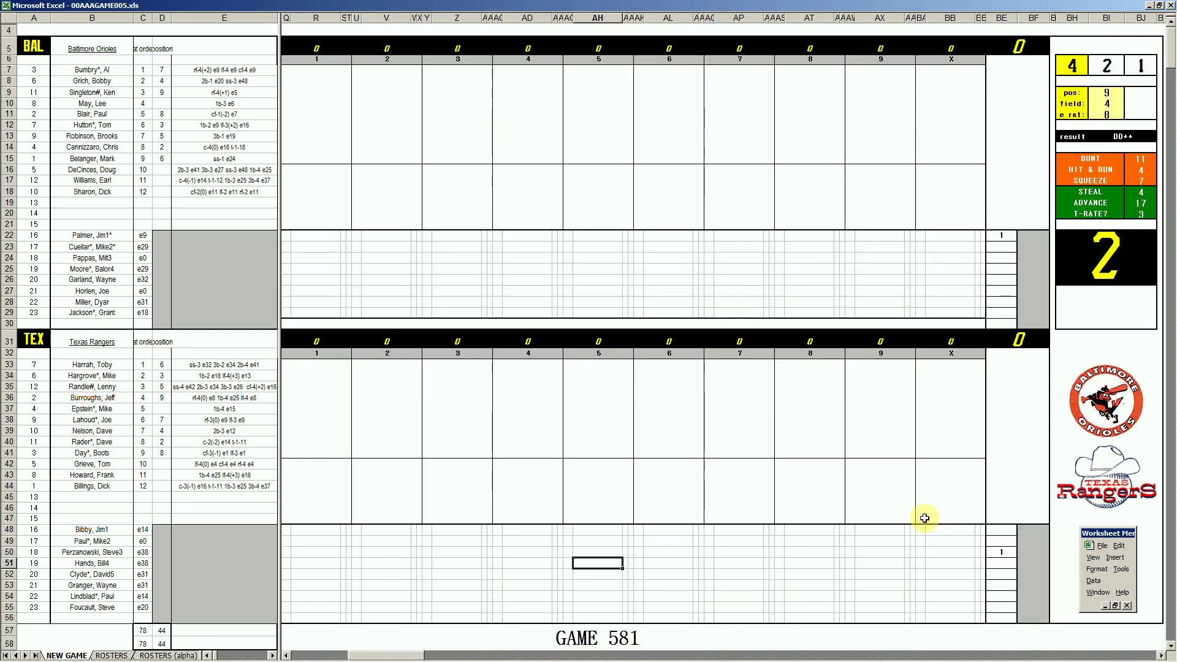
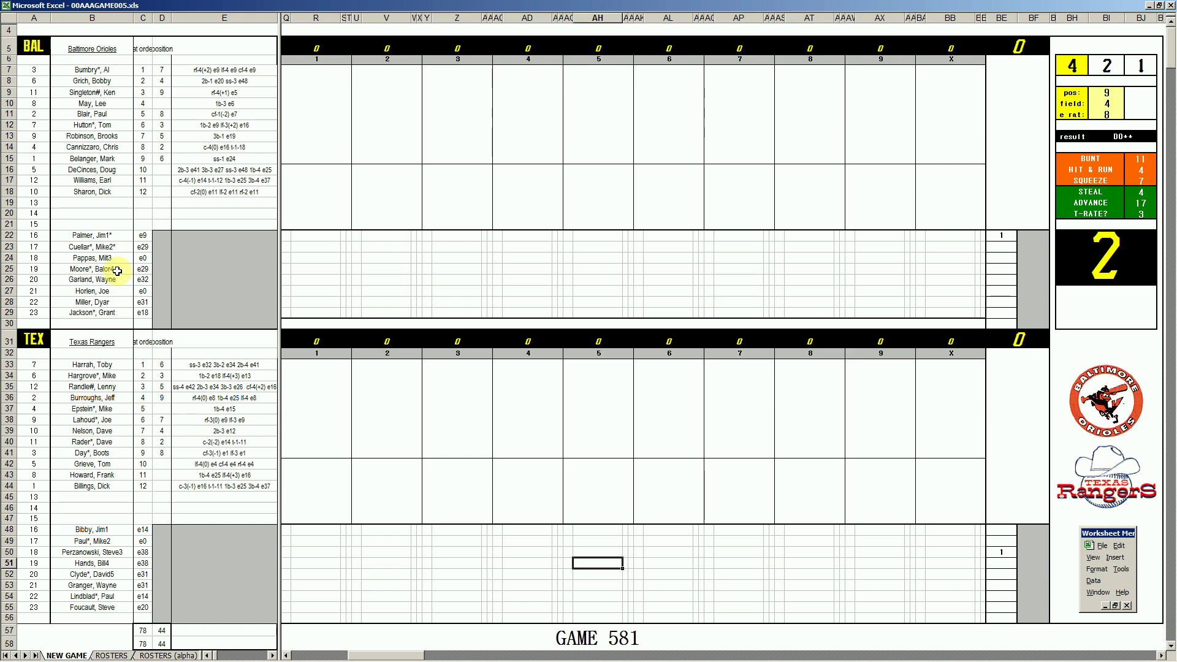
left_click(321, 69)
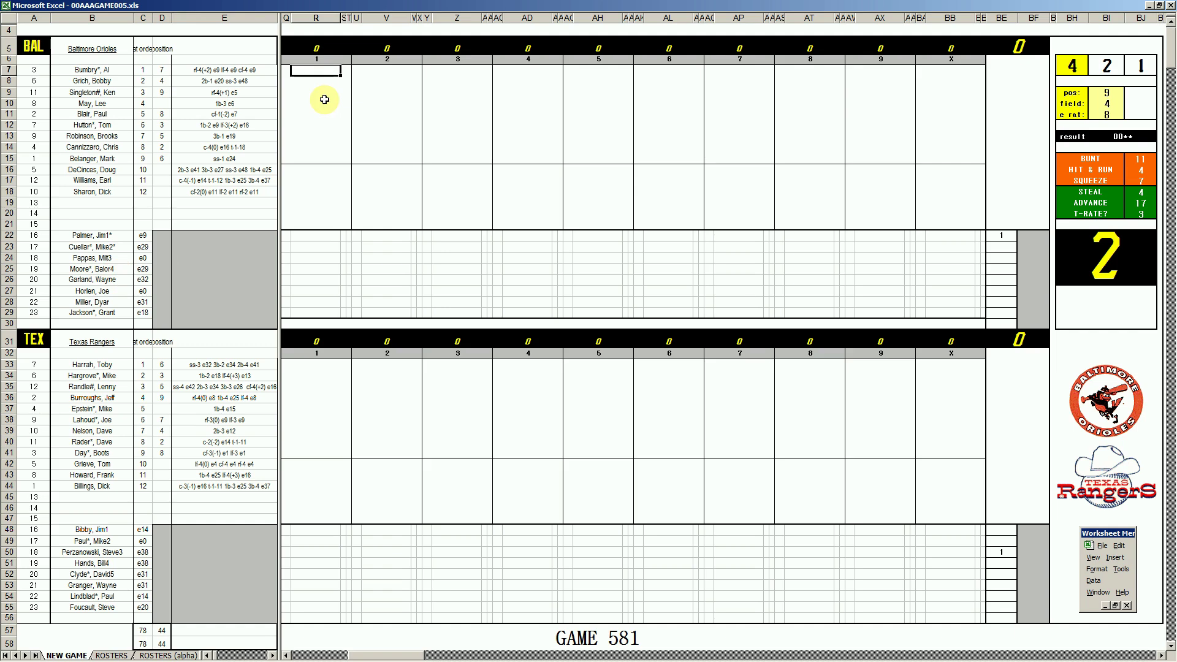
key("F9")
key("F9")
key("F9")
key("F9")
key("F9")
key("F9")
key("F9")
key("F9")
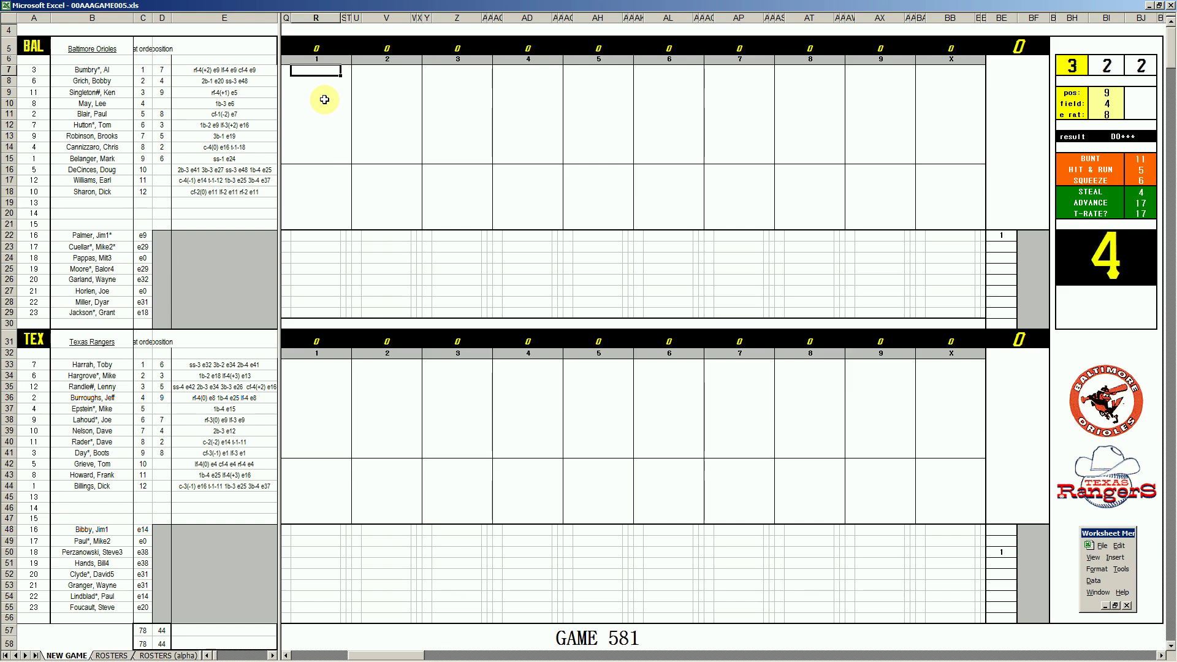
key("F9")
key("F9")
key("F9")
key("F9")
key("F9")
key("F9")
key("F9")
key("F9")
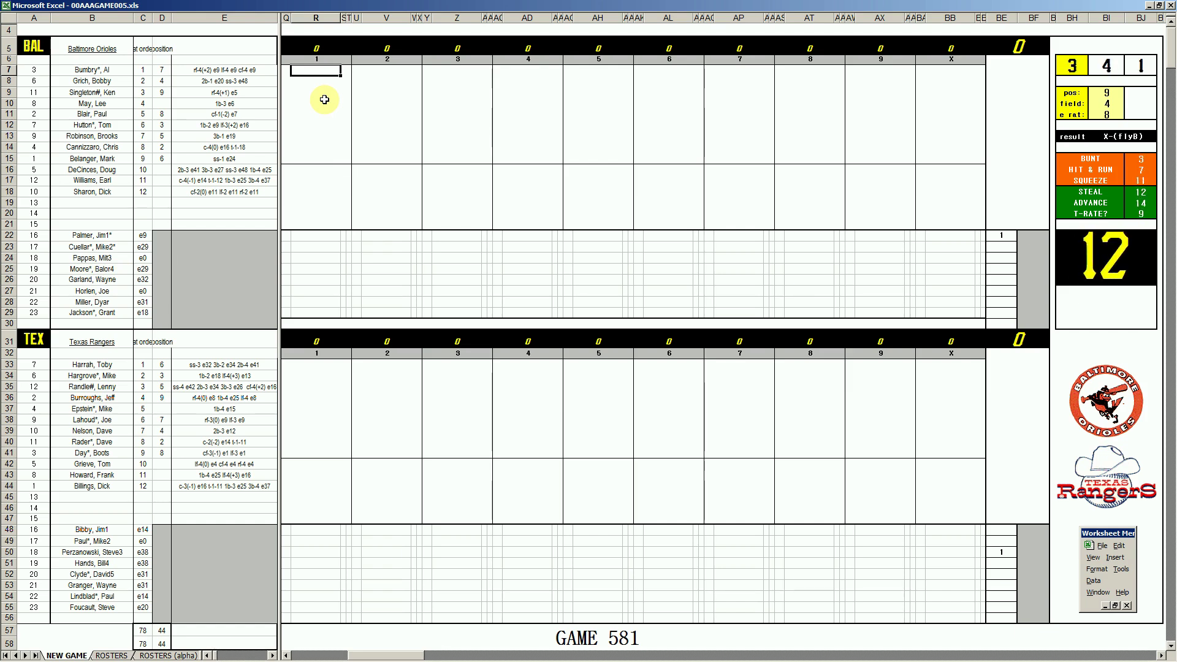
key("F9")
key("F9")
Set the fielding chart's position to 6 and its field rating to 3
key("Tab")
type("6")
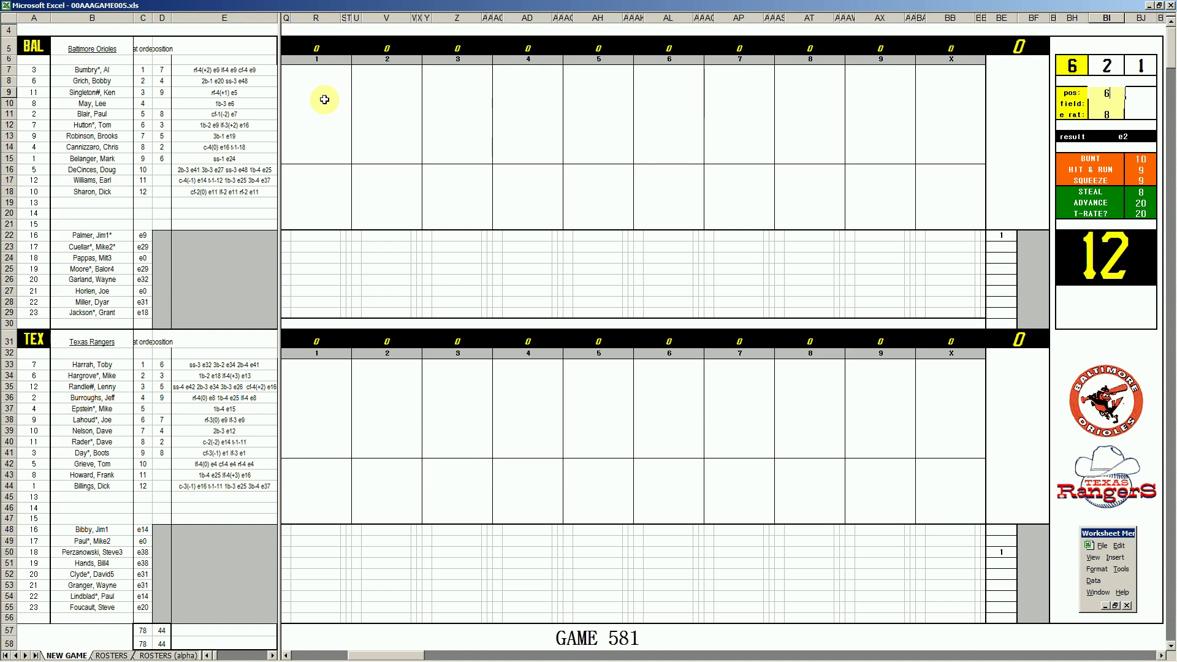
key("Return")
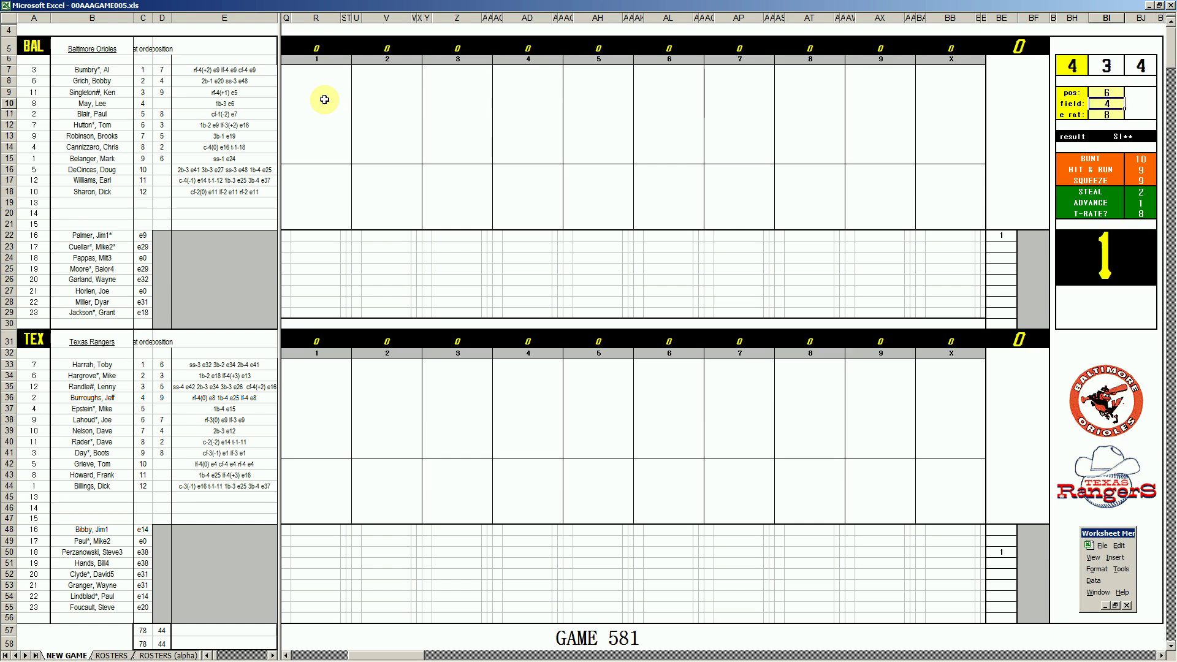
type("3")
key("Return")
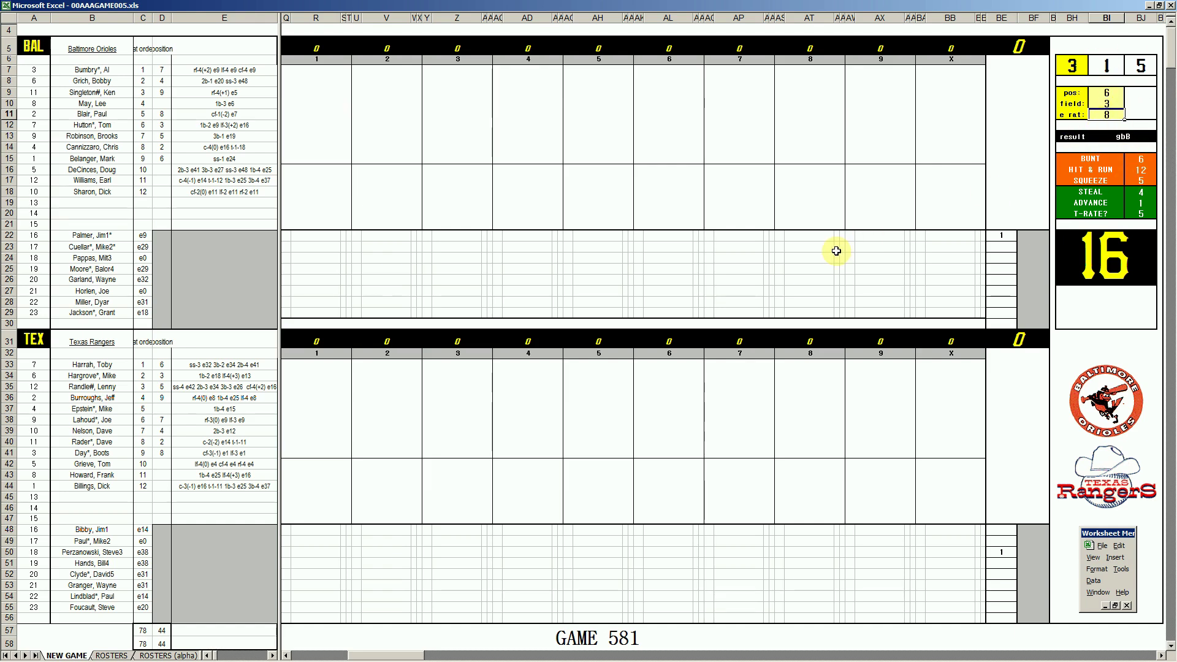
Record #63 for Baltimore's leadoff batter and k for the second batter in the first inning
left_click(325, 72)
type("#63")
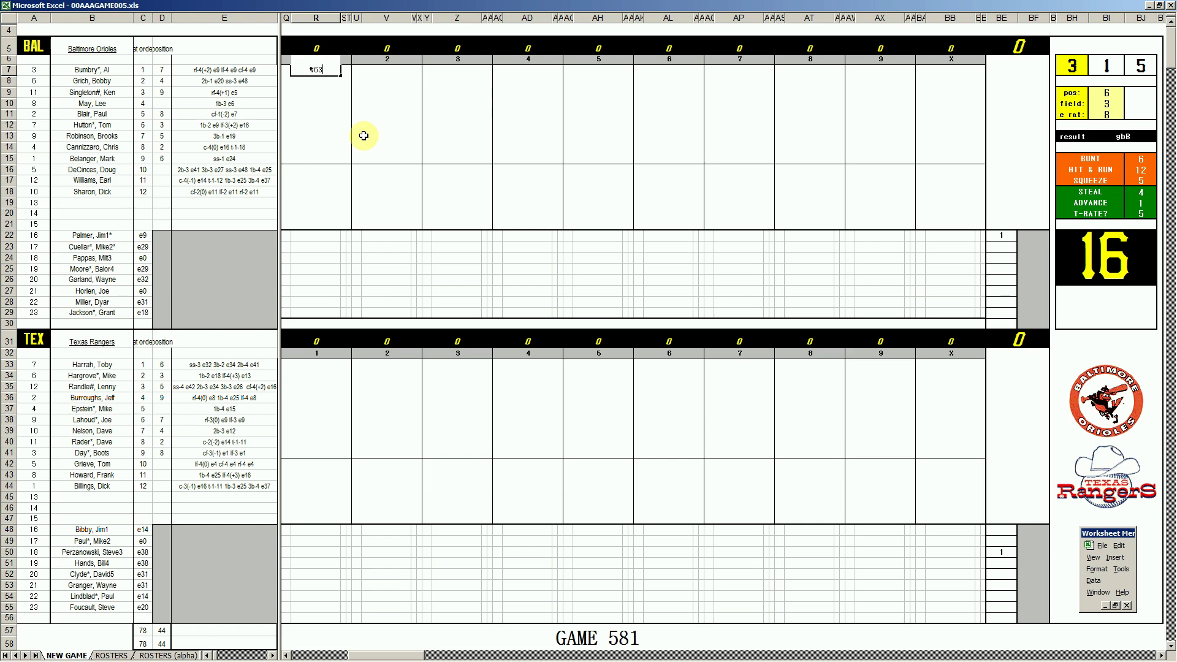
key("Return")
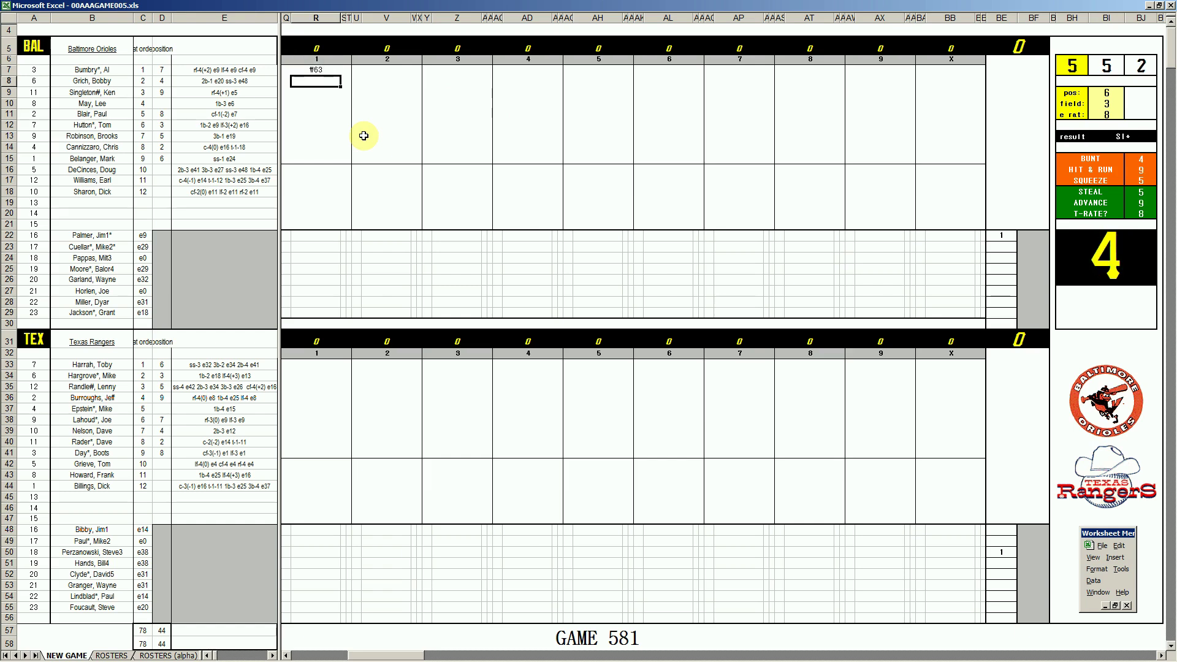
type("k")
key("Return")
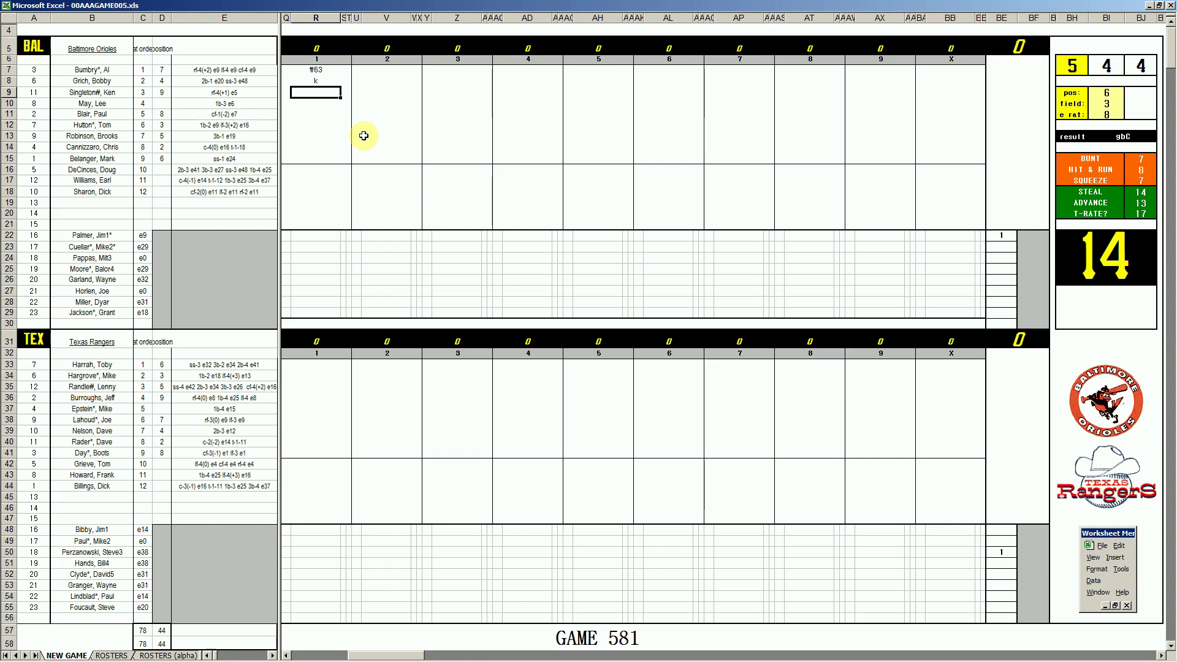
Set the fielding chart's error rating to 32
key("Tab")
key("Down")
key("Down")
type("32")
key("Return")
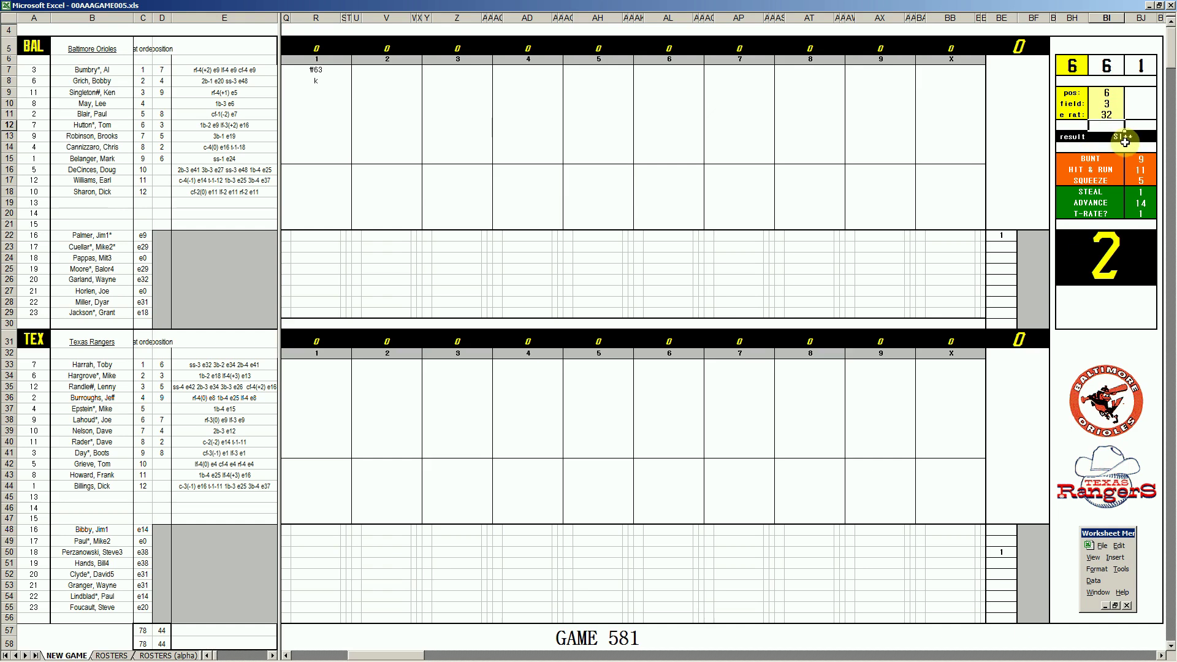
Record 1 for Baltimore's third batter and #7 for the fourth batter in the first inning
left_click(320, 95)
type("1")
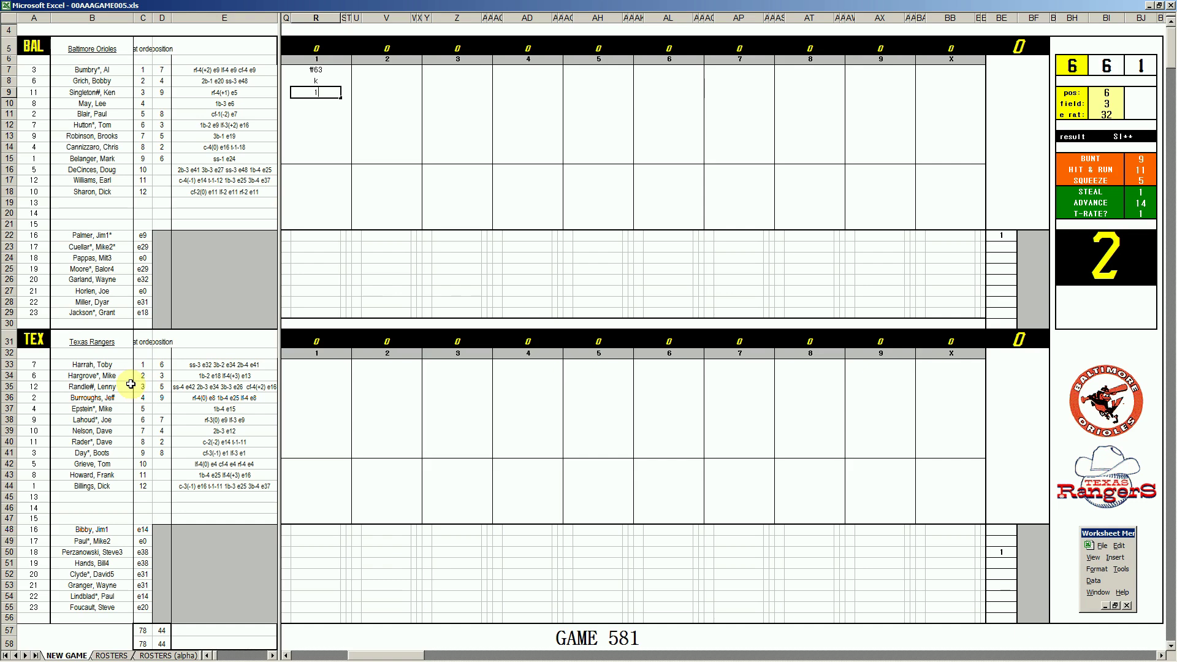
key("Return")
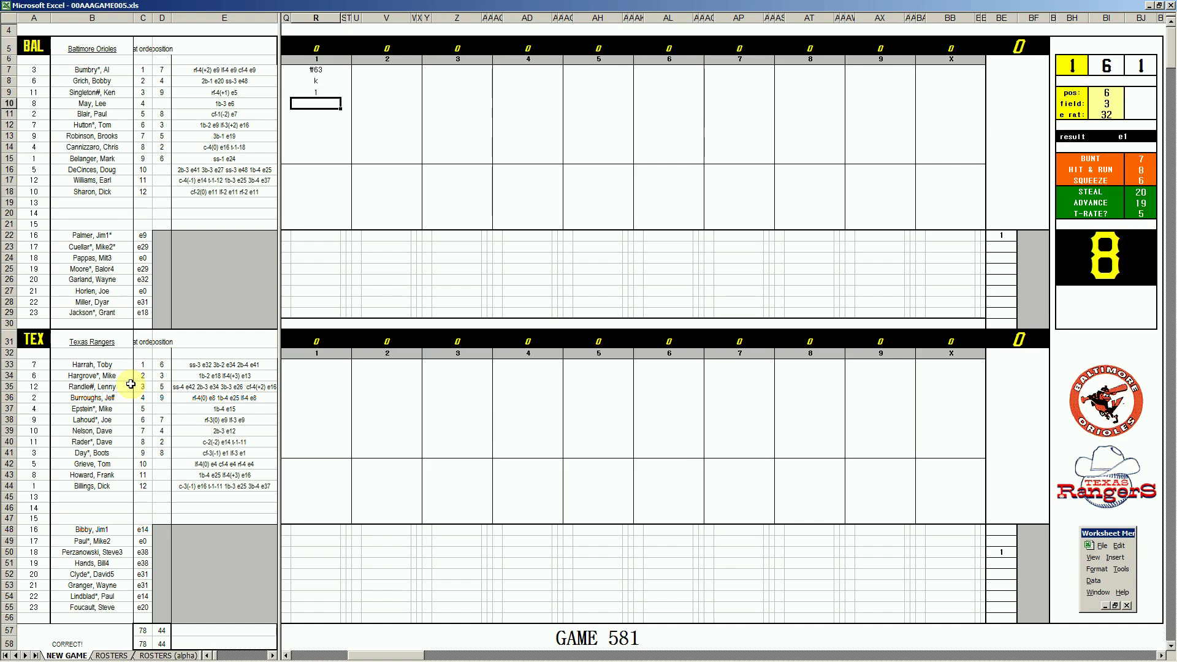
type("#7")
Record #43, #8 and 8 for the first three Texas batters in the first inning
left_click(315, 366)
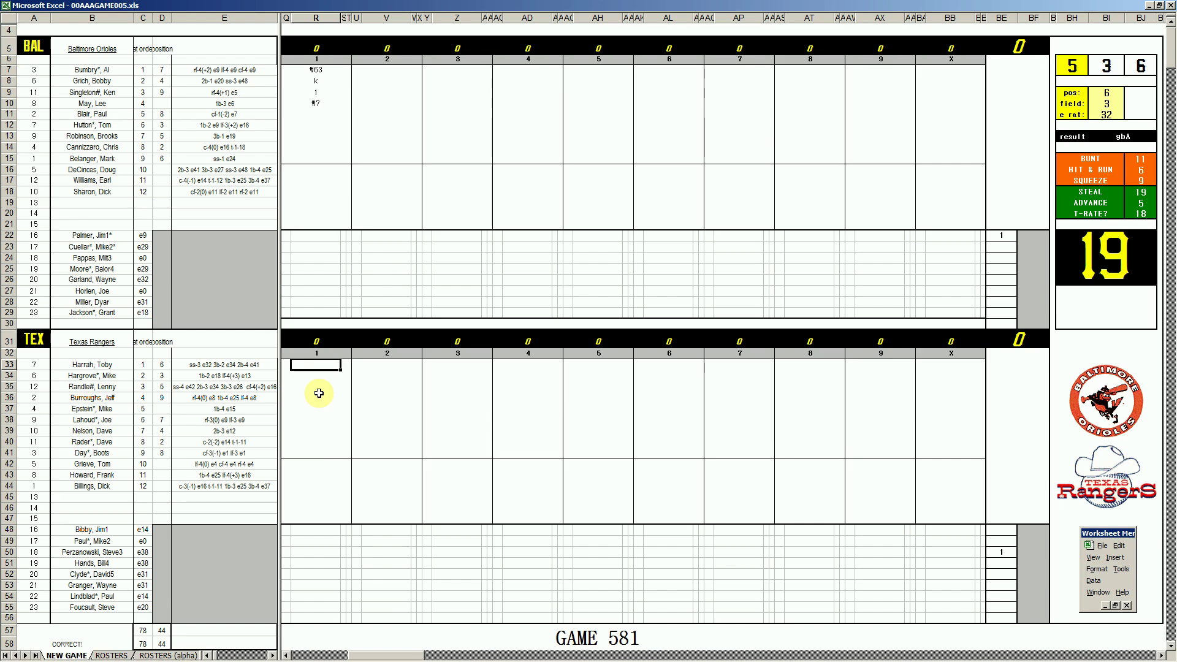
type("#43")
key("Return")
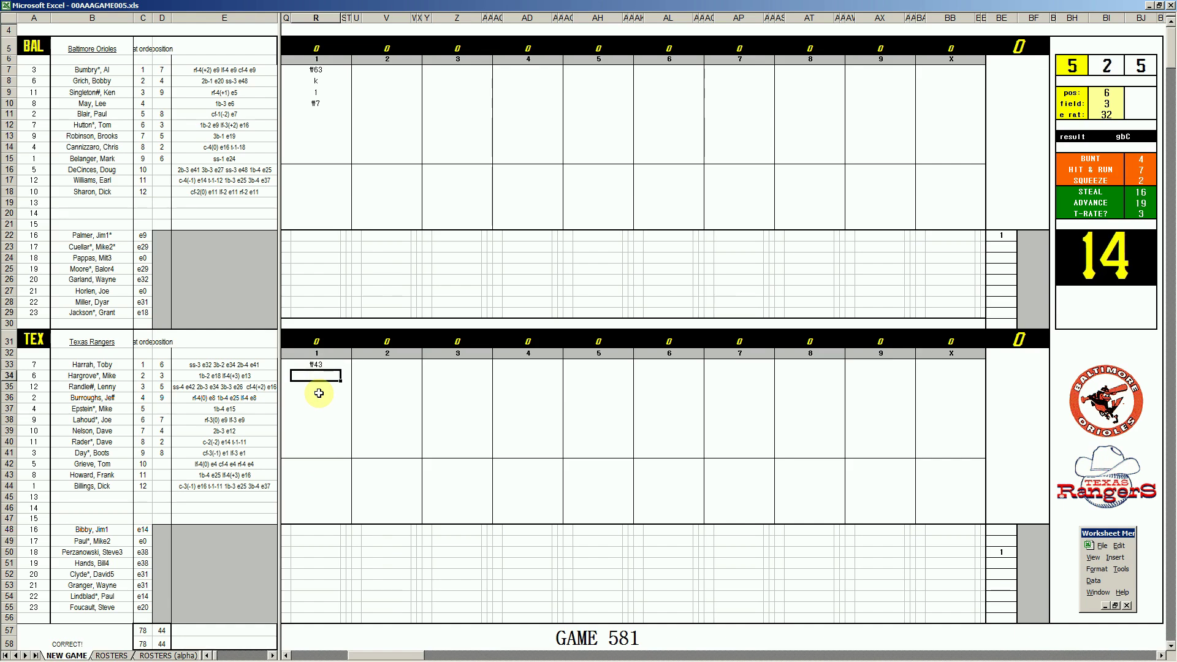
type("#8")
key("Return")
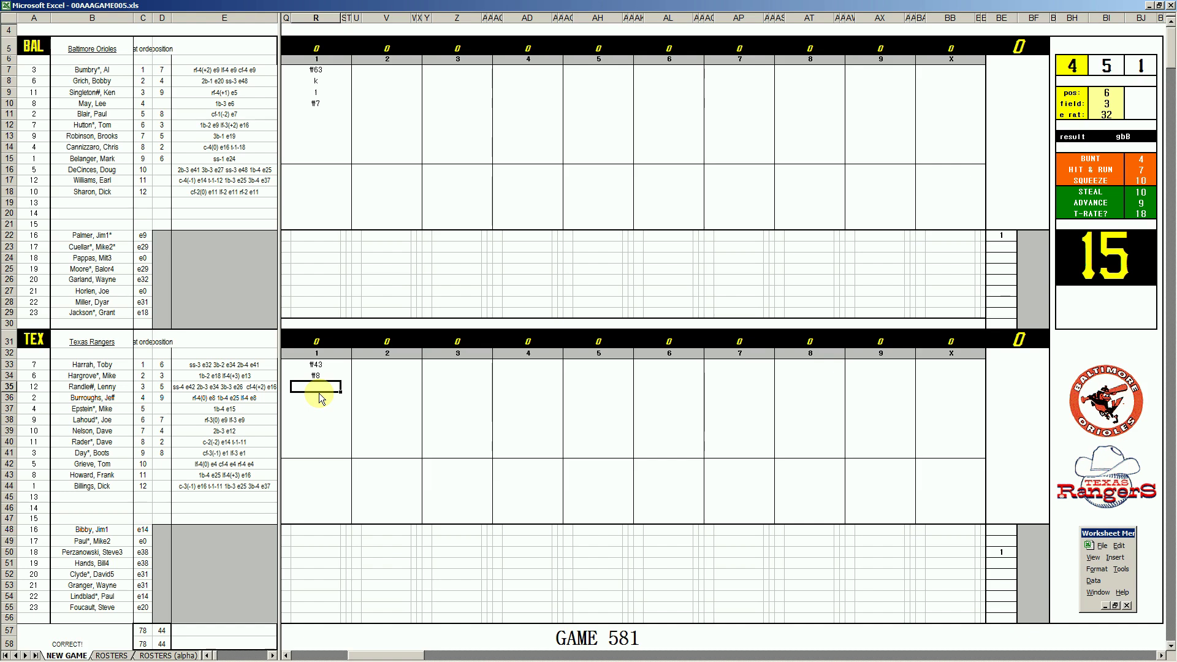
type("8")
key("Return")
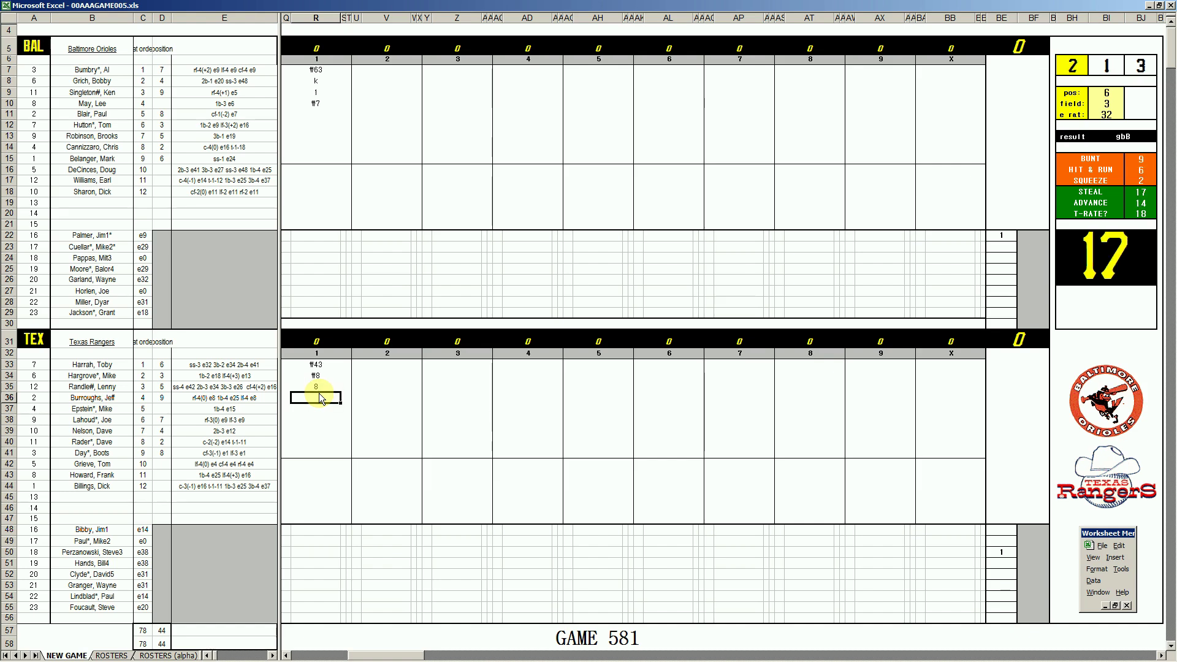
Enter s in the first-inning cell of the first pitcher listed for Texas
key("Down")
key("Down")
key("Down")
key("Down")
key("Down")
key("Down")
key("Down")
key("Down")
key("Down")
key("Down")
key("Down")
key("Down")
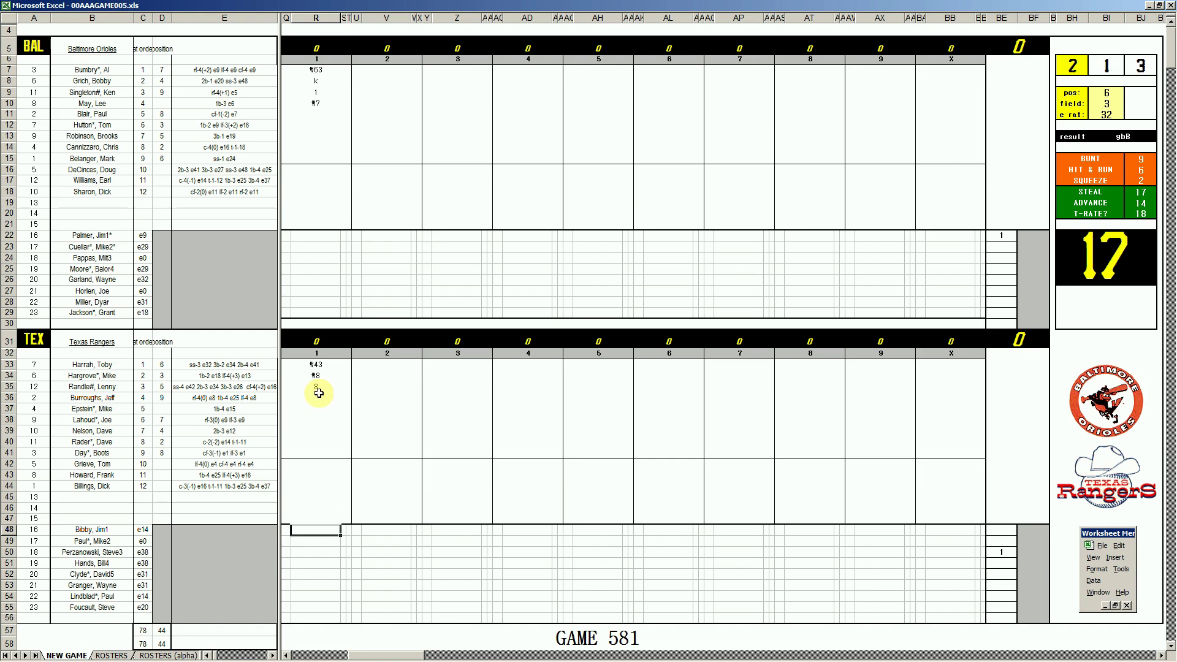
type("s")
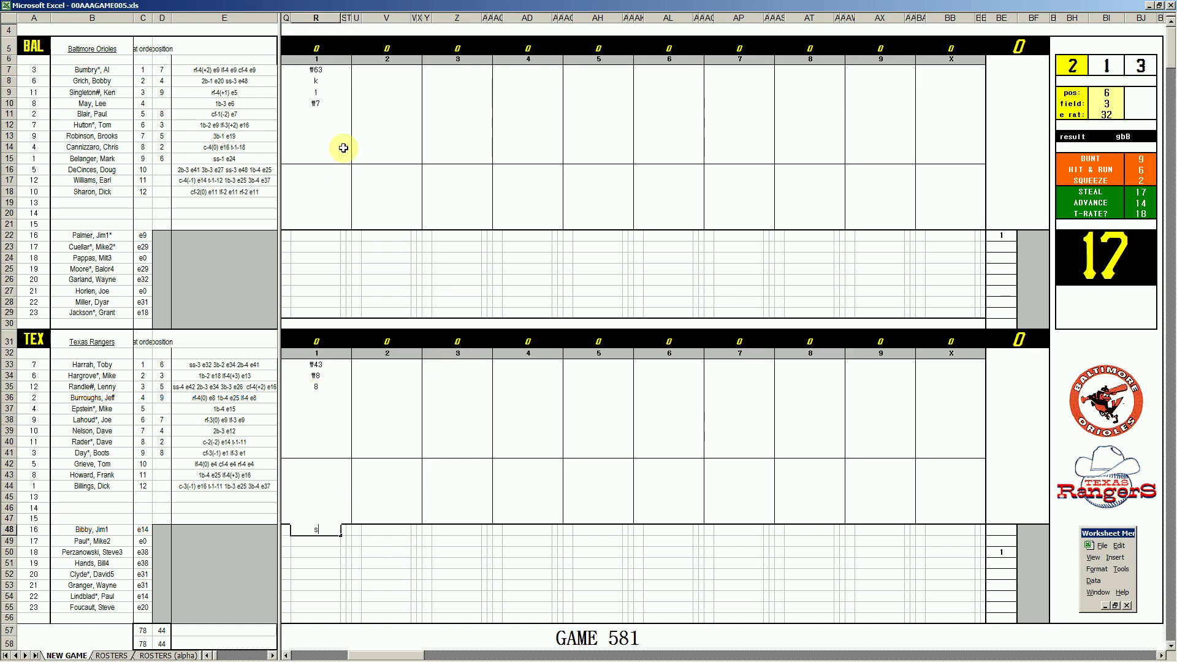
Record 8, #43, #63 and #63 for Baltimore's fifth through eighth batters in the second inning
left_click(373, 115)
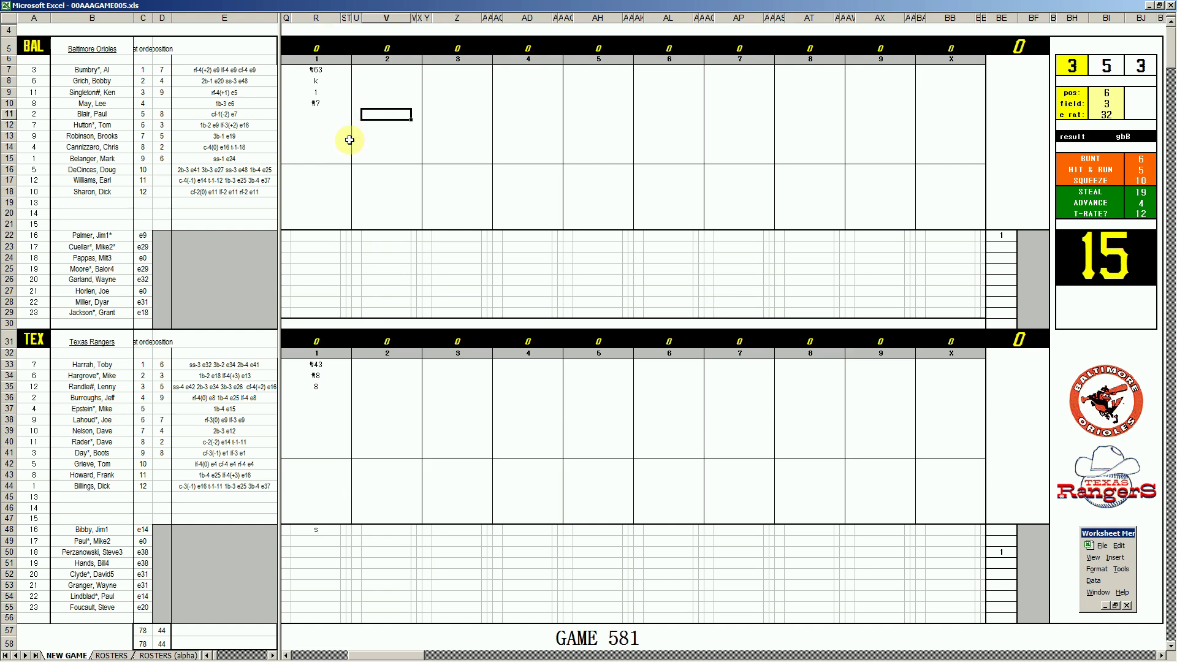
type("8")
key("Return")
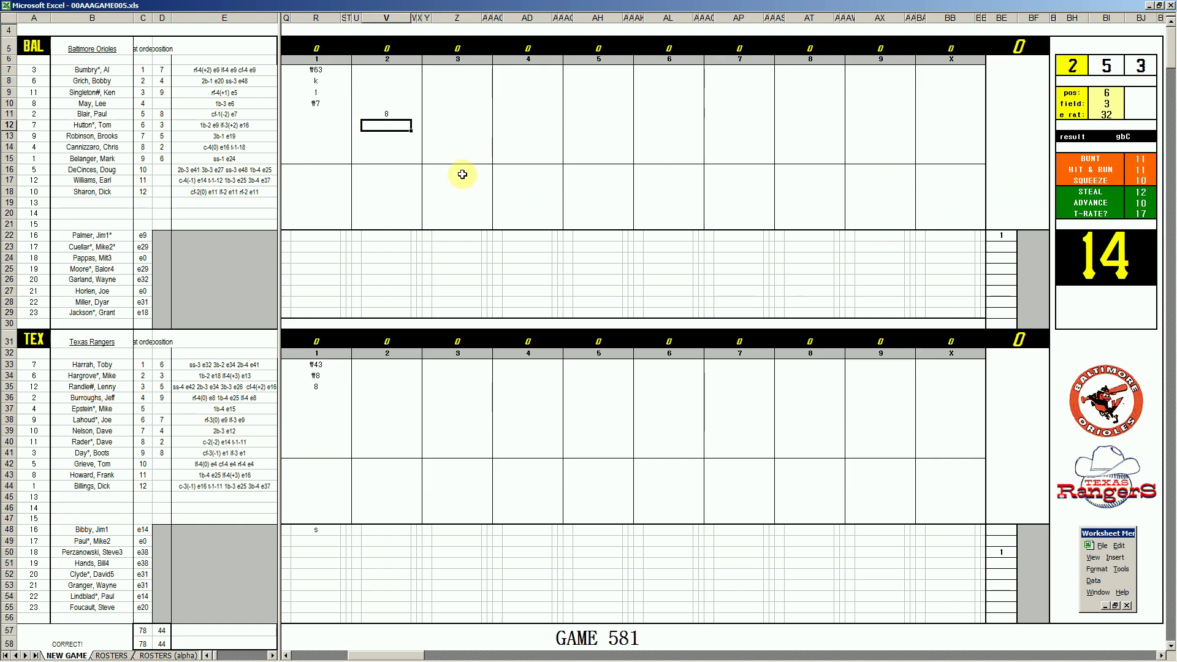
type("#43")
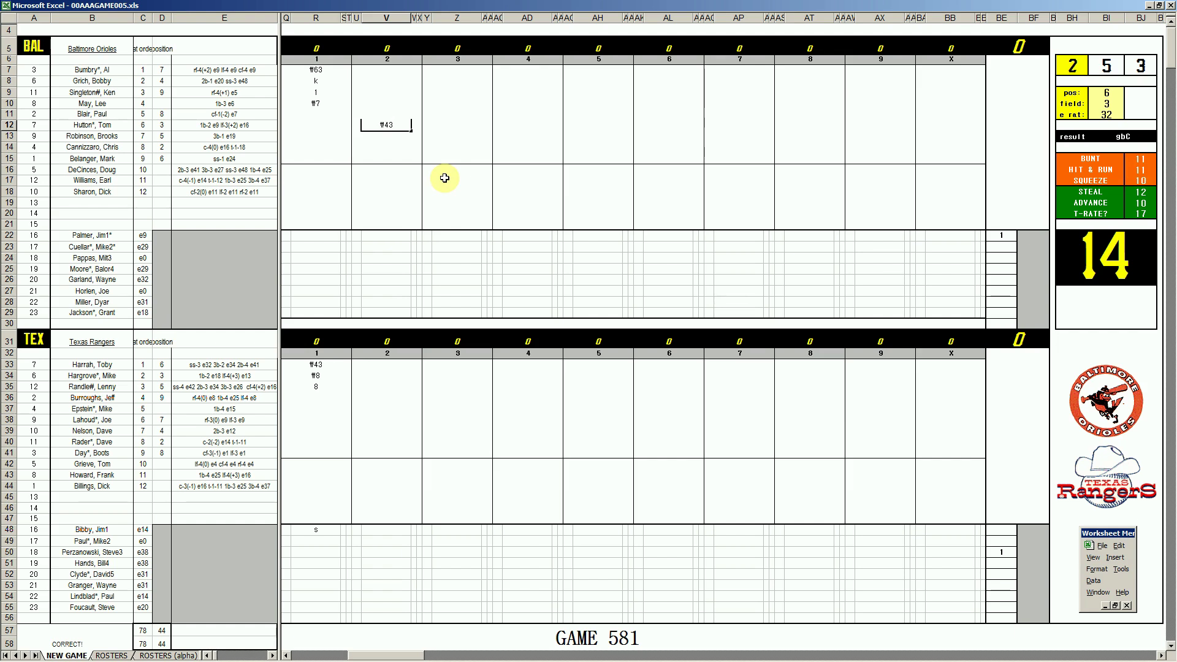
key("Return")
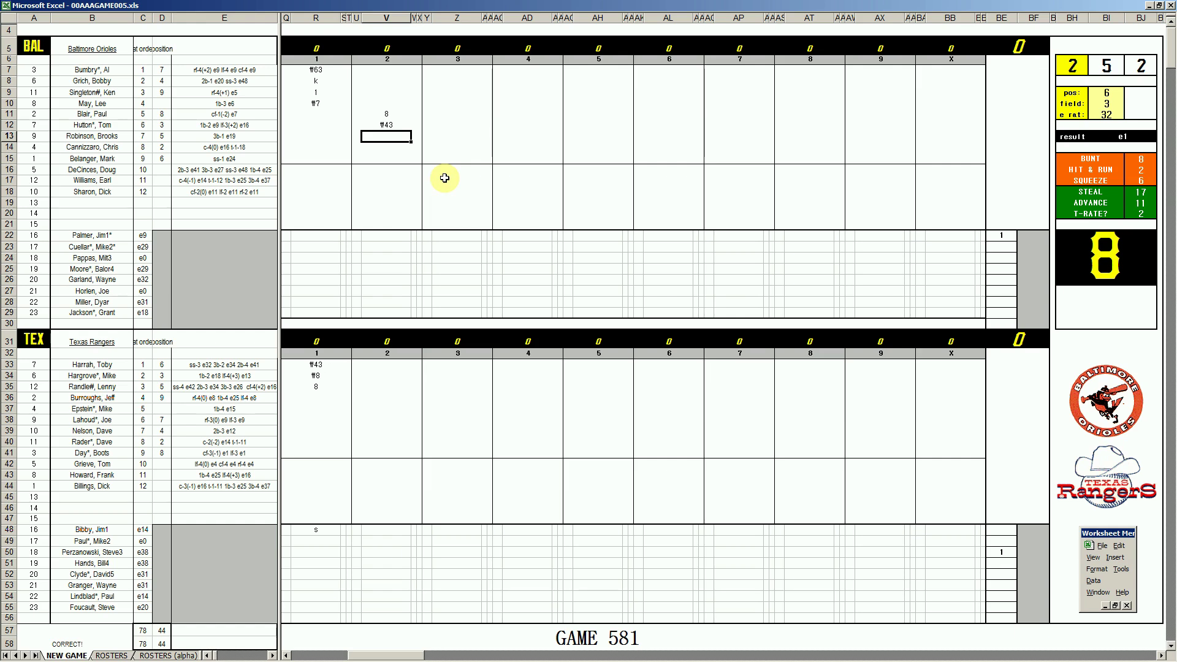
type("#63")
key("Return")
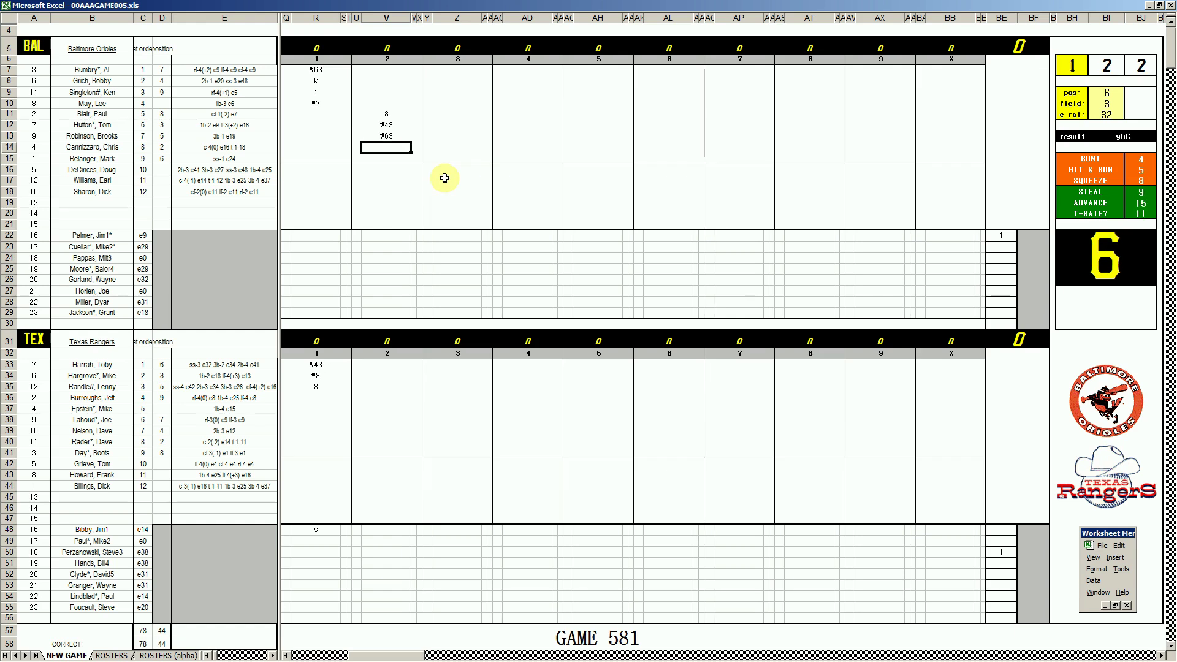
key("ctrl+z")
type("#63")
Record #63 for the fourth Texas batter in the second inning
left_click(368, 394)
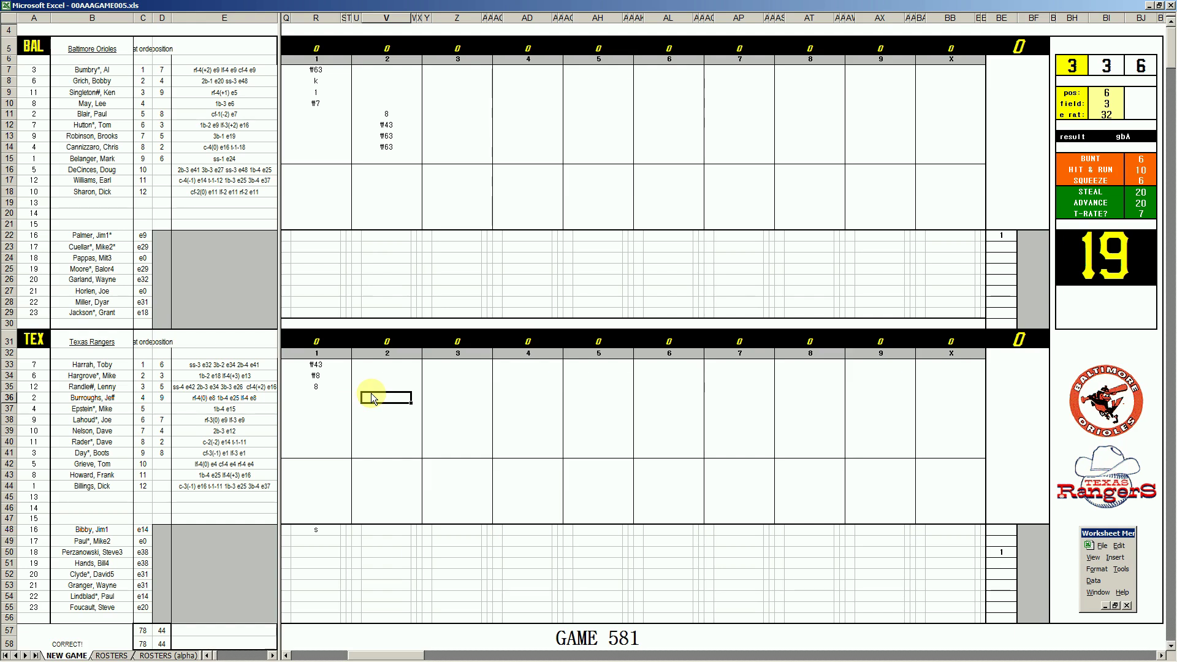
type("#63")
key("Return")
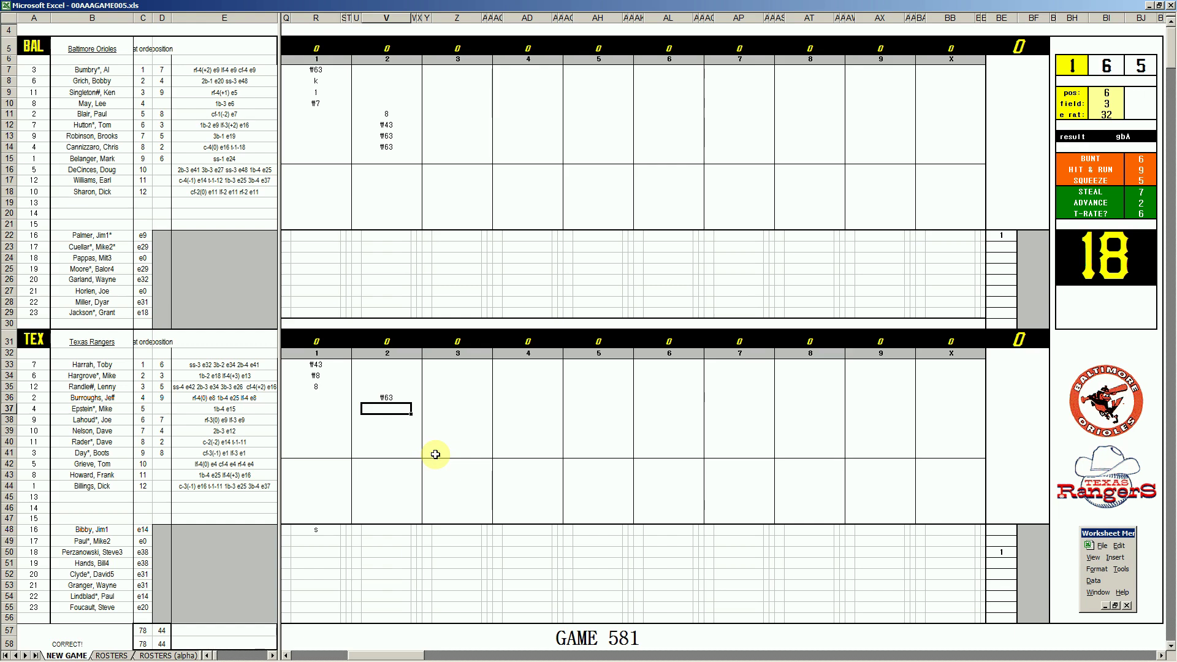
Record #33 for both the fifth and sixth Texas batters in the second inning
type("g33")
key("Return")
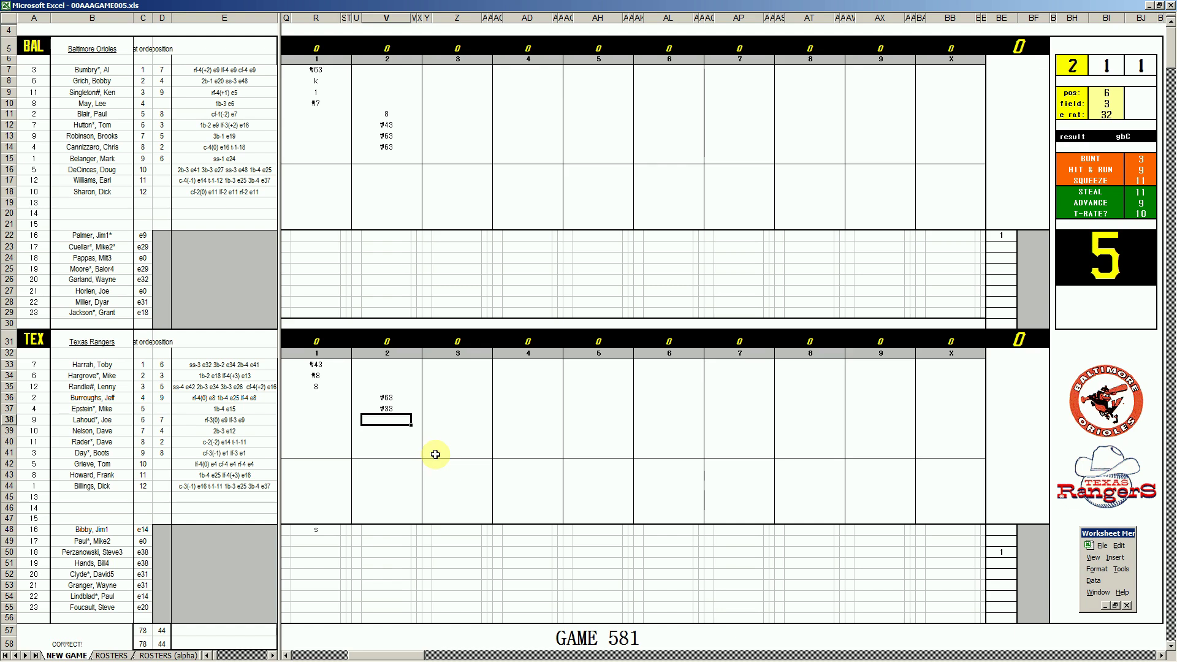
type("\\33")
Record #6, k and #9 for Baltimore's ninth, first and second batters in the third inning
left_click(458, 159)
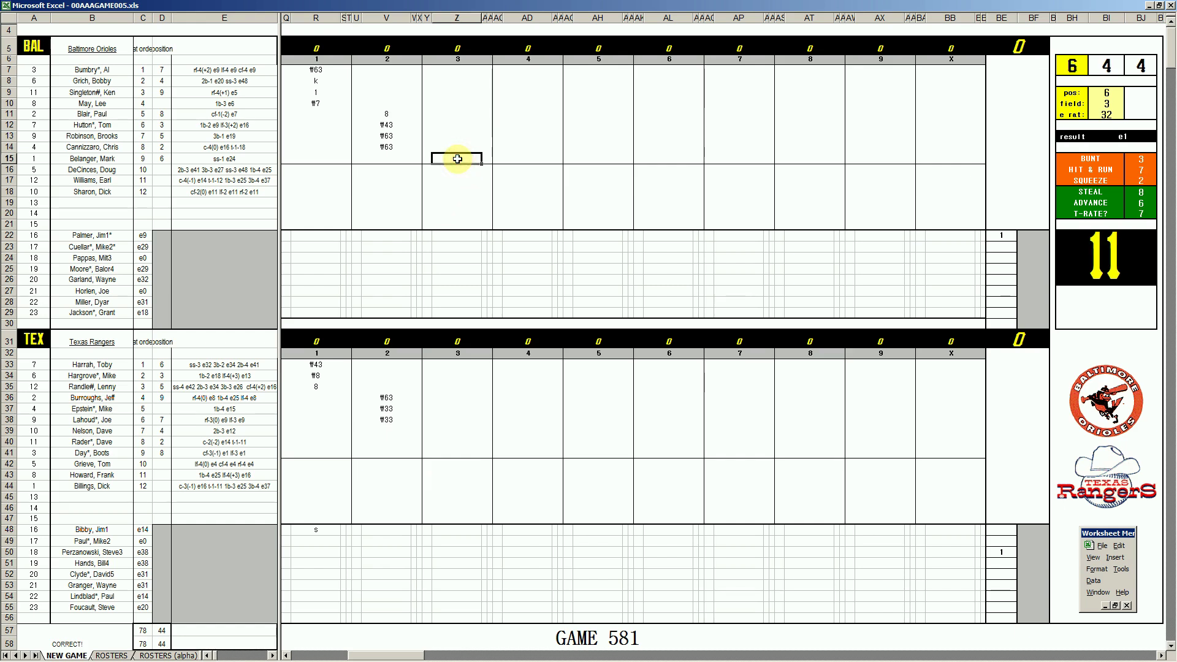
type("\\6")
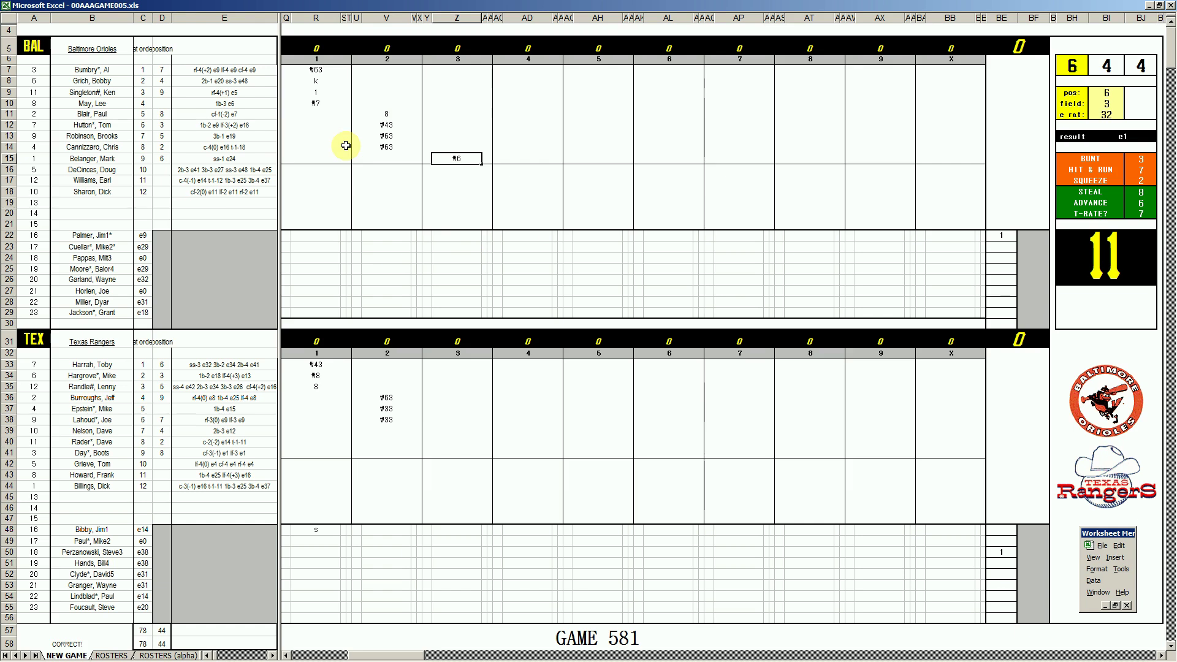
left_click(457, 71)
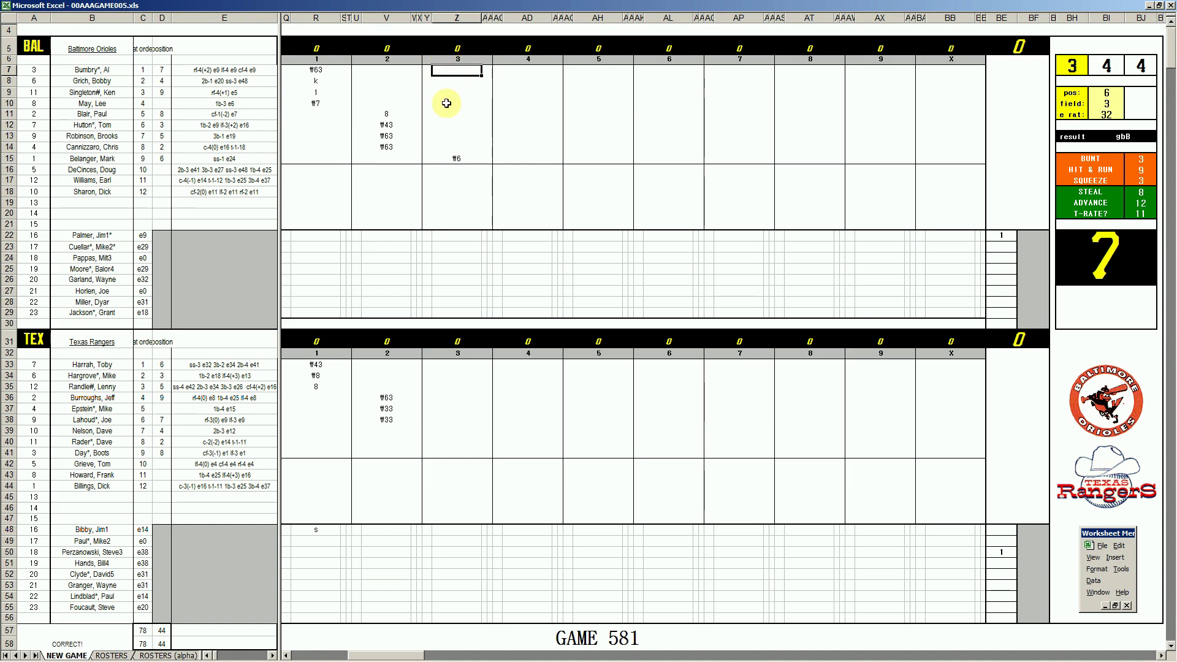
type("k")
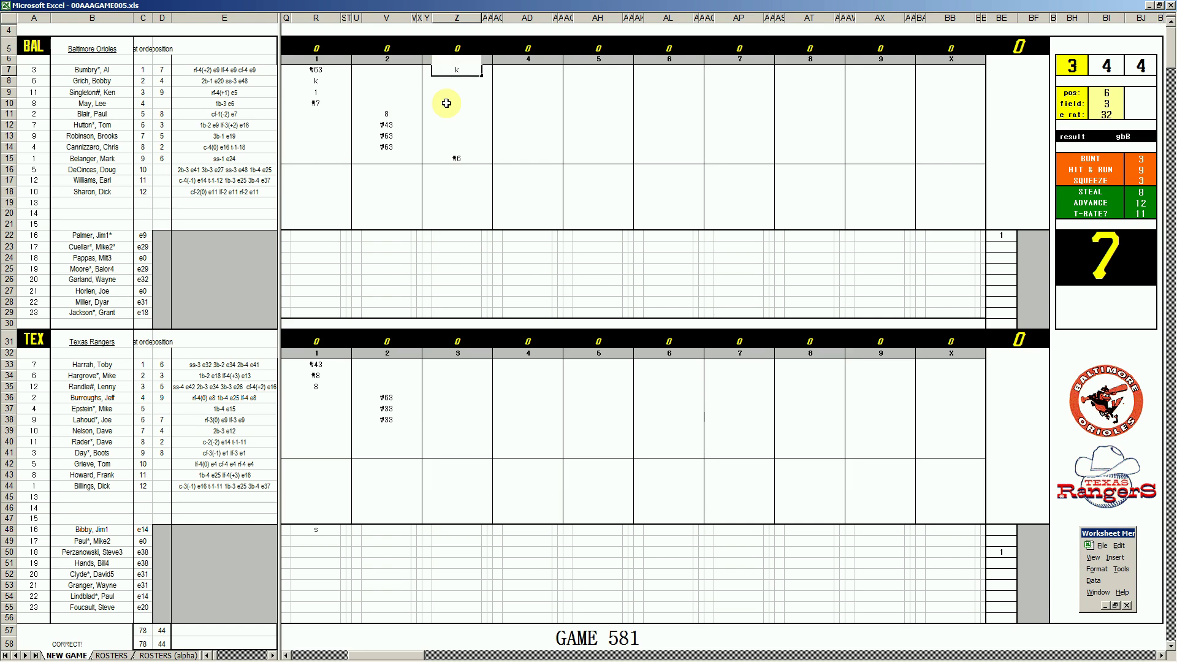
key("Return")
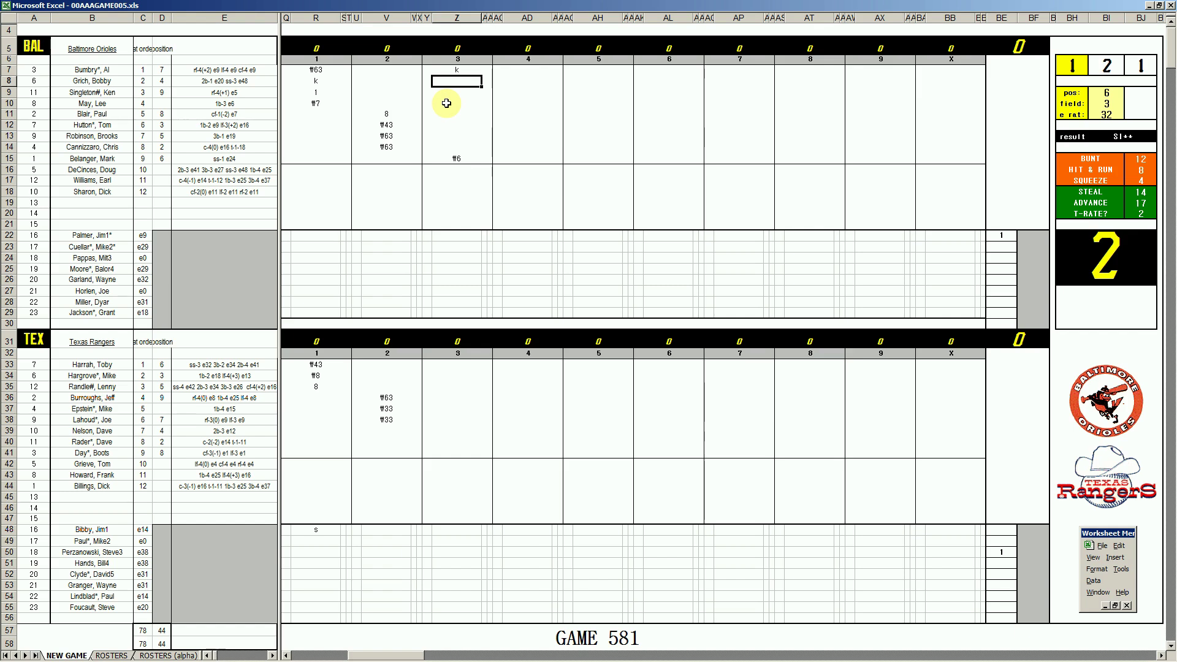
type("#9")
Set the fielding lookup to position 4, fielding rating 1 and error rating 20
left_click(448, 429)
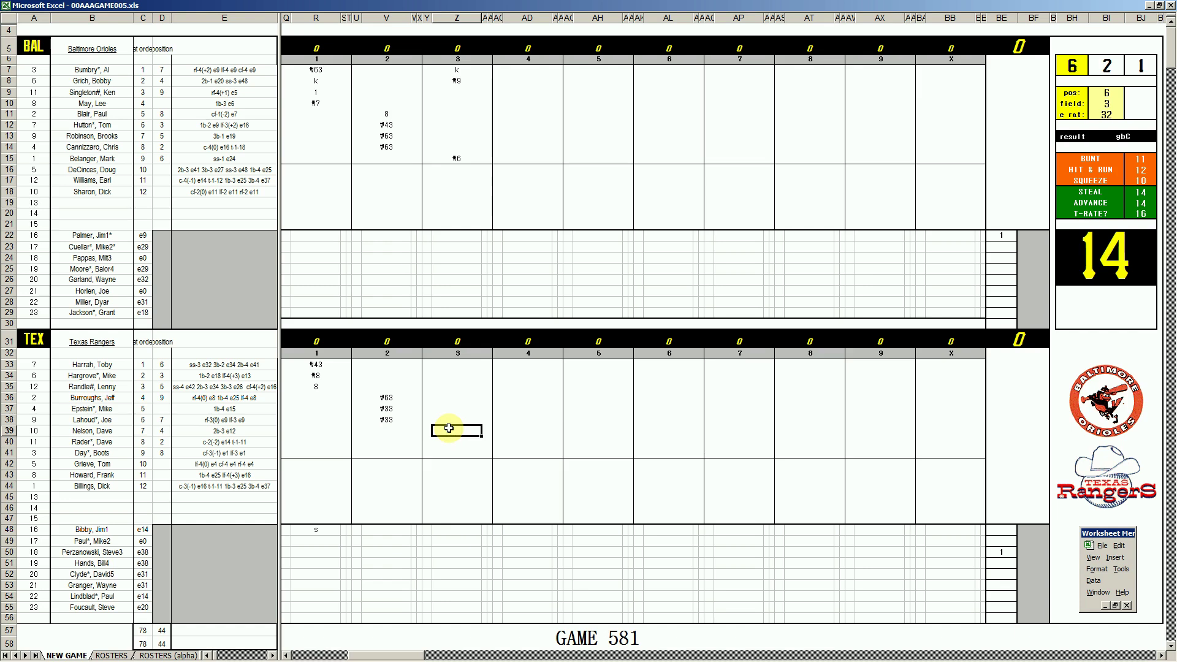
key("ctrl+r")
key("Return")
key("Return")
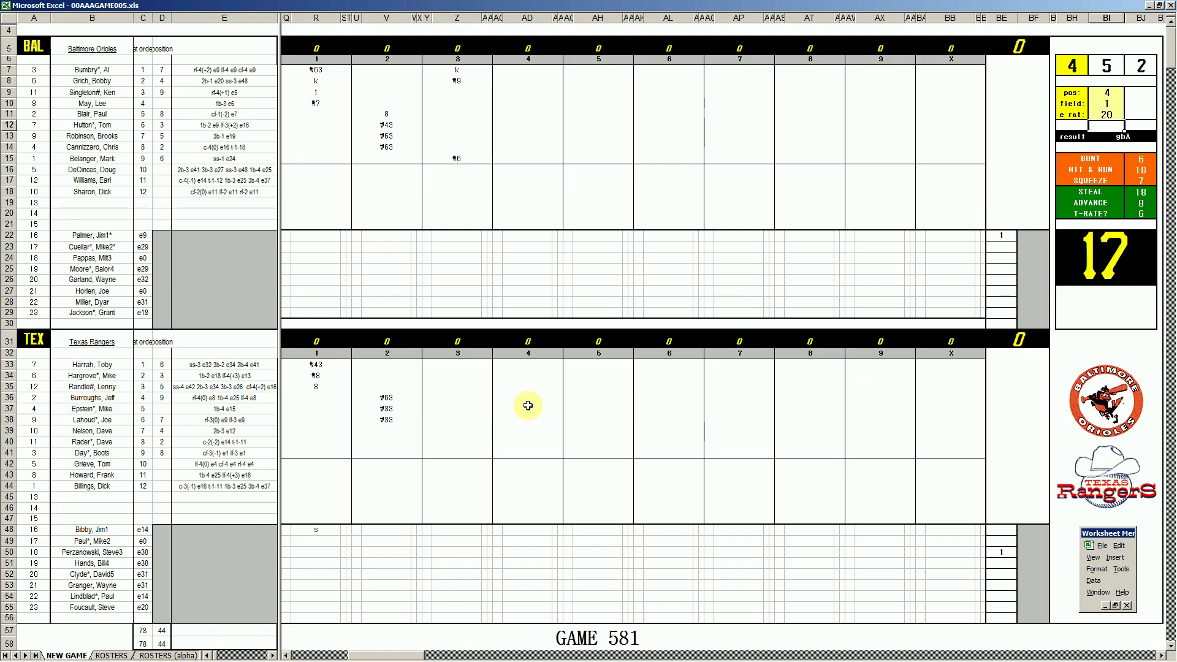
Record #43, #4 and #53 for the seventh through ninth Texas batters in the third inning
left_click(460, 431)
type("43")
key("ctrl+Return")
key("Return")
type("4")
key("Return")
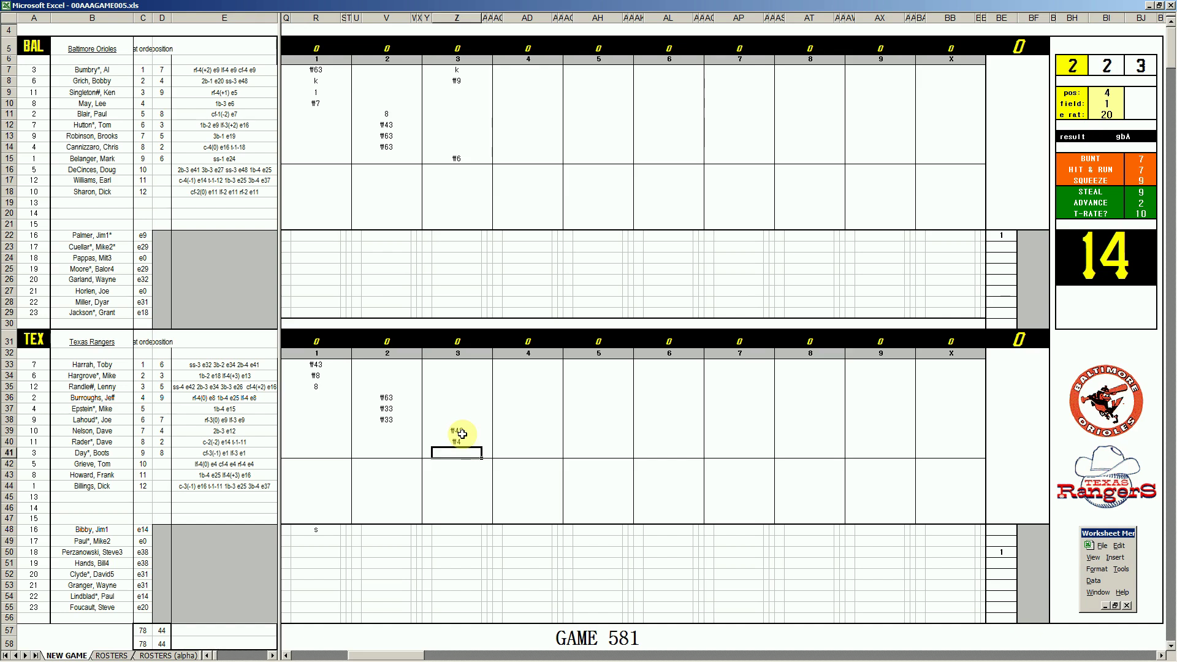
type("#53")
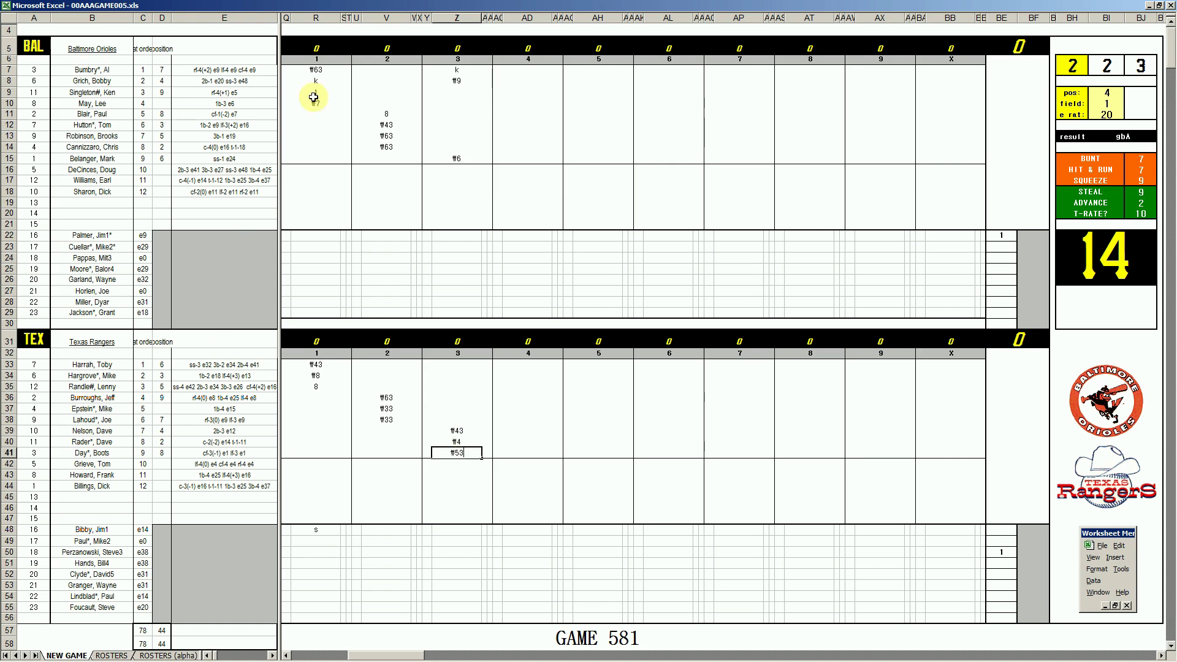
Record 8 for Baltimore's third and fourth batters in the fourth inning
left_click(518, 93)
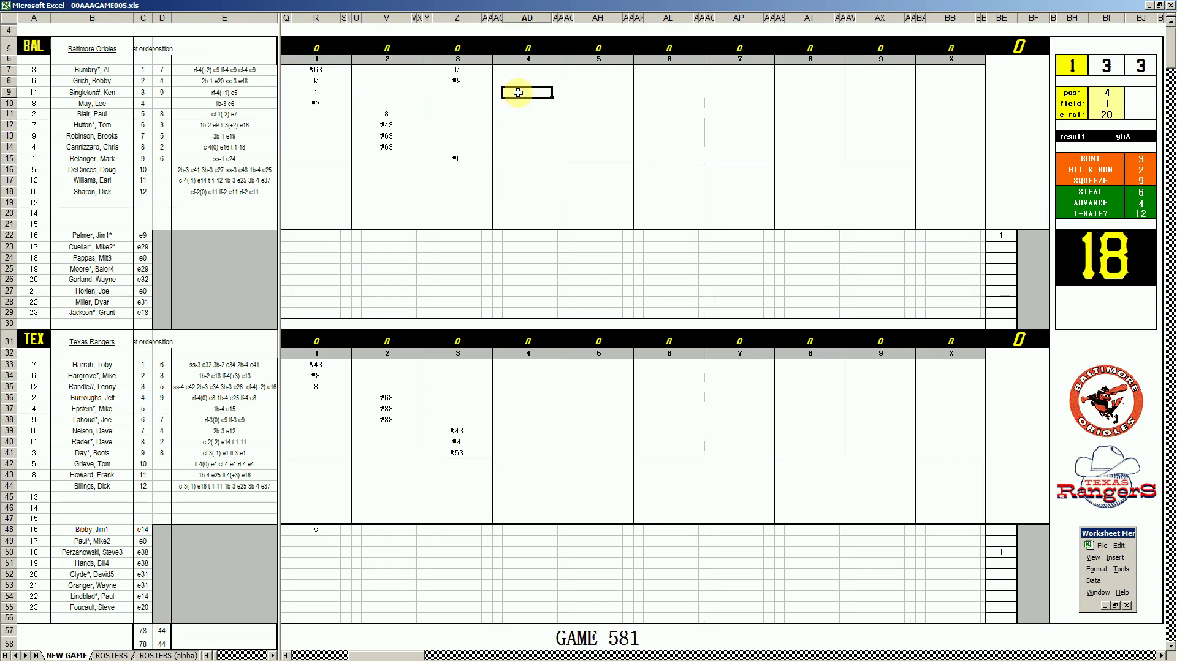
type("8")
key("Return")
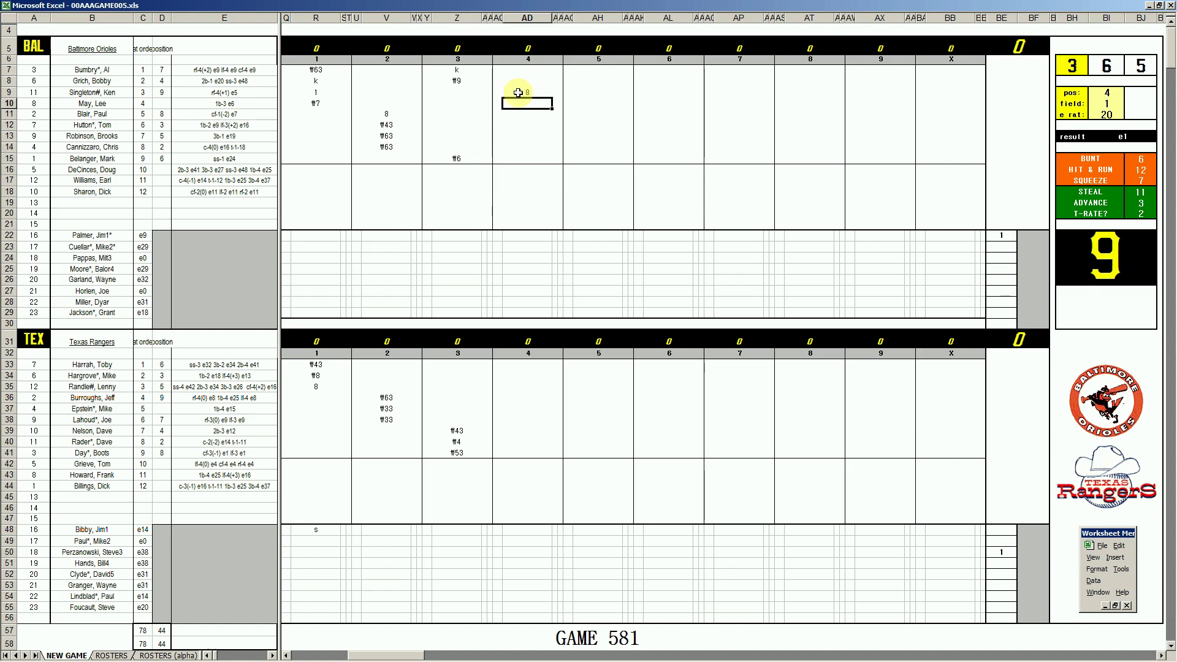
type("8")
key("Return")
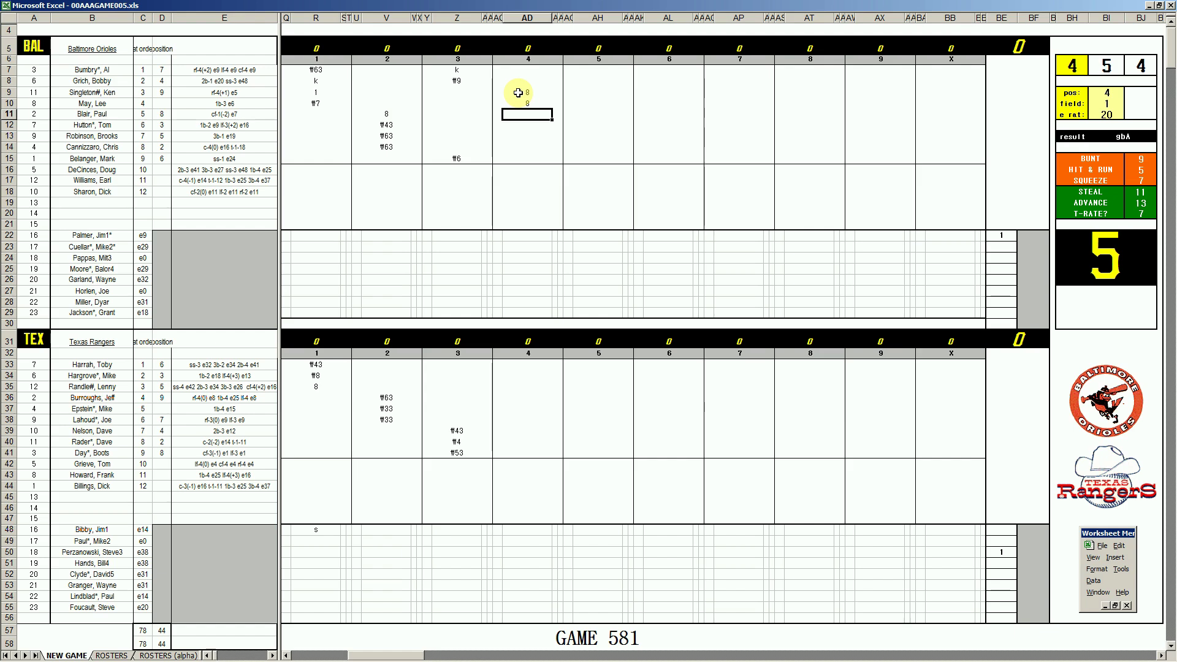
Change the fielding lookup for position 4 to fielding rating 3 and error rating 12
key("ctrl+p")
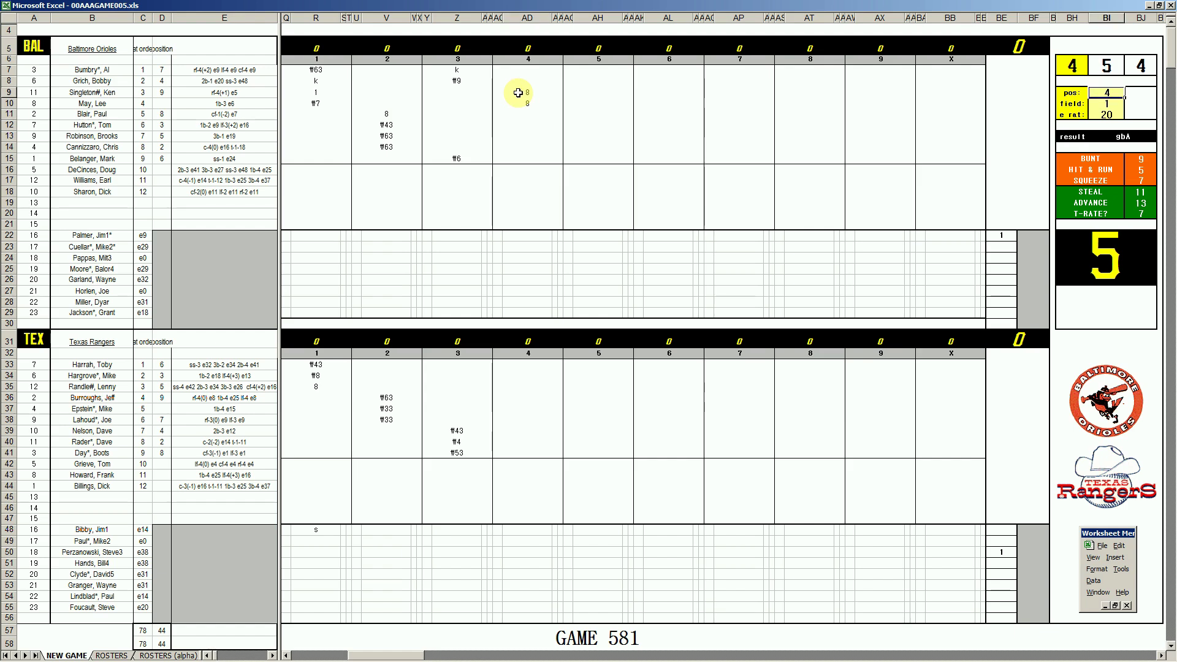
key("Return")
type("3")
key("Return")
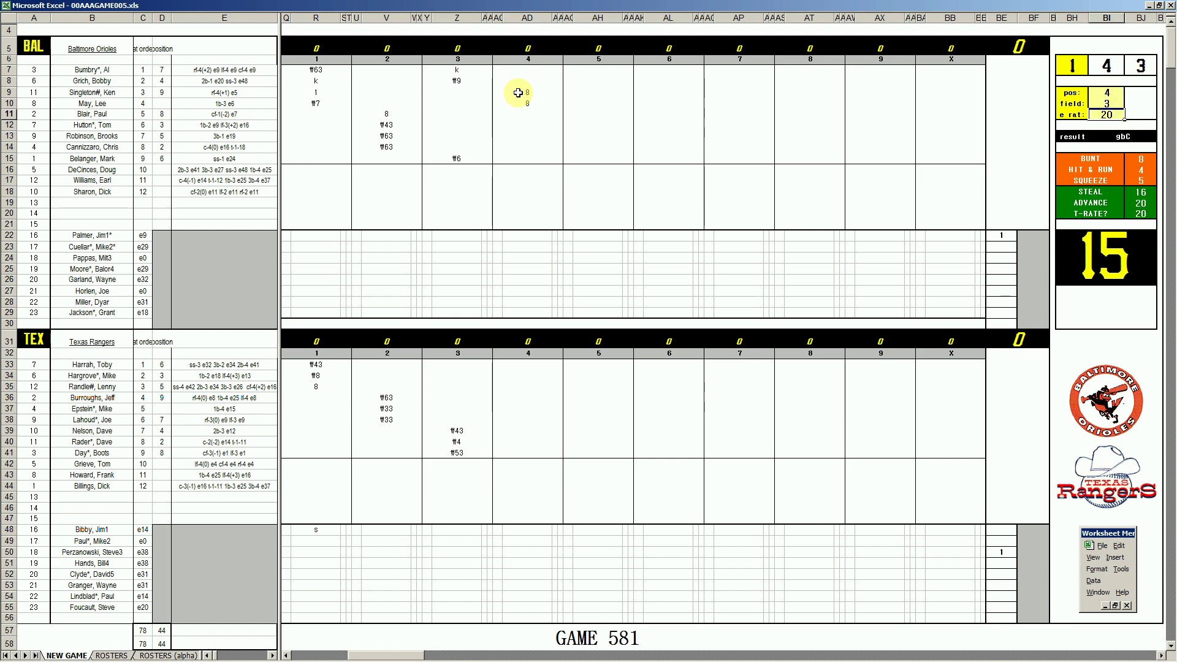
type("12")
key("Return")
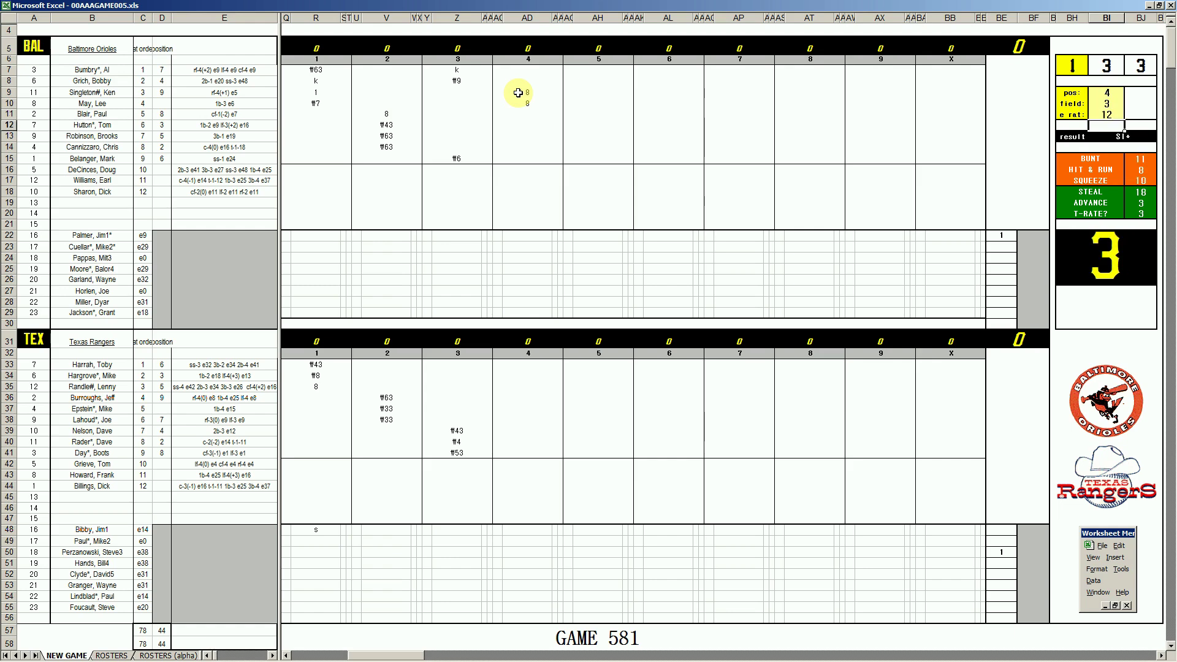
Record 1 for Baltimore's fifth and sixth batters in the fourth inning, marking the sixth batter's run batted in and the third batter's run
left_click(526, 118)
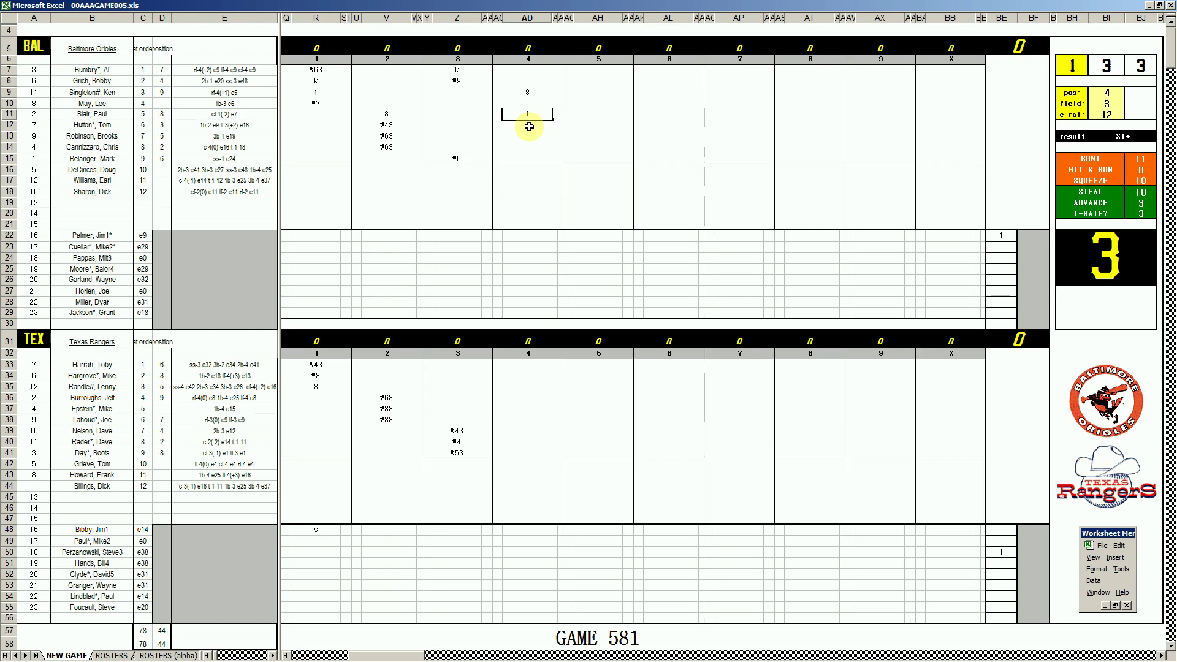
key("Return")
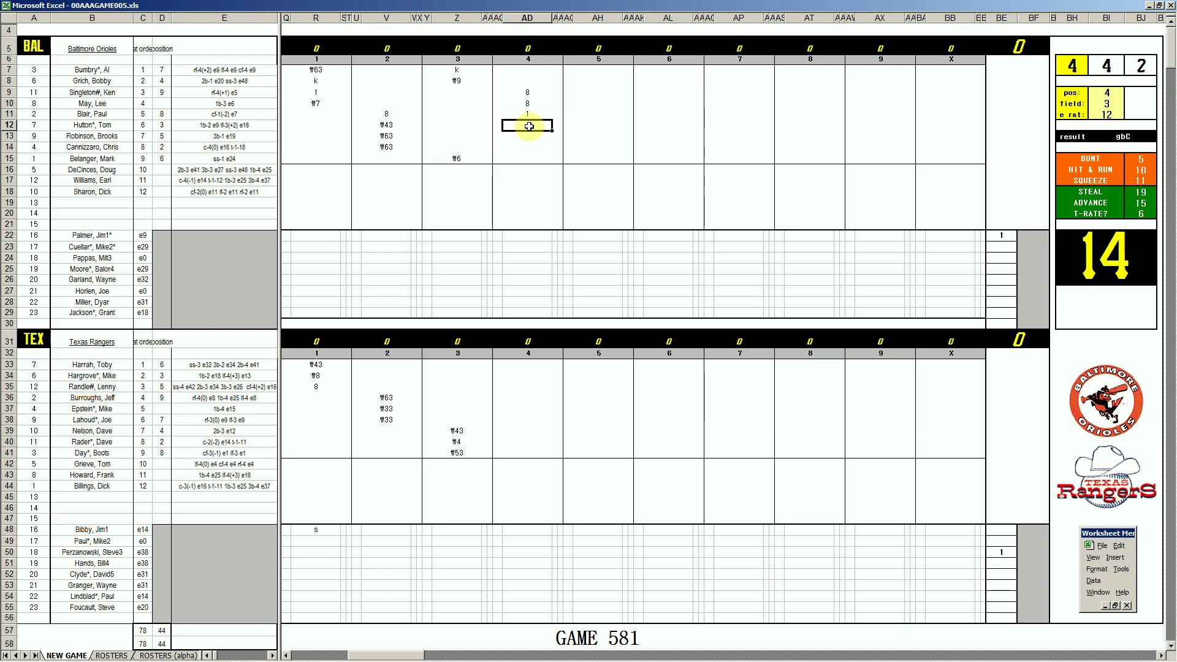
type("1")
key("Return")
key("Up")
key("Up")
key("Up")
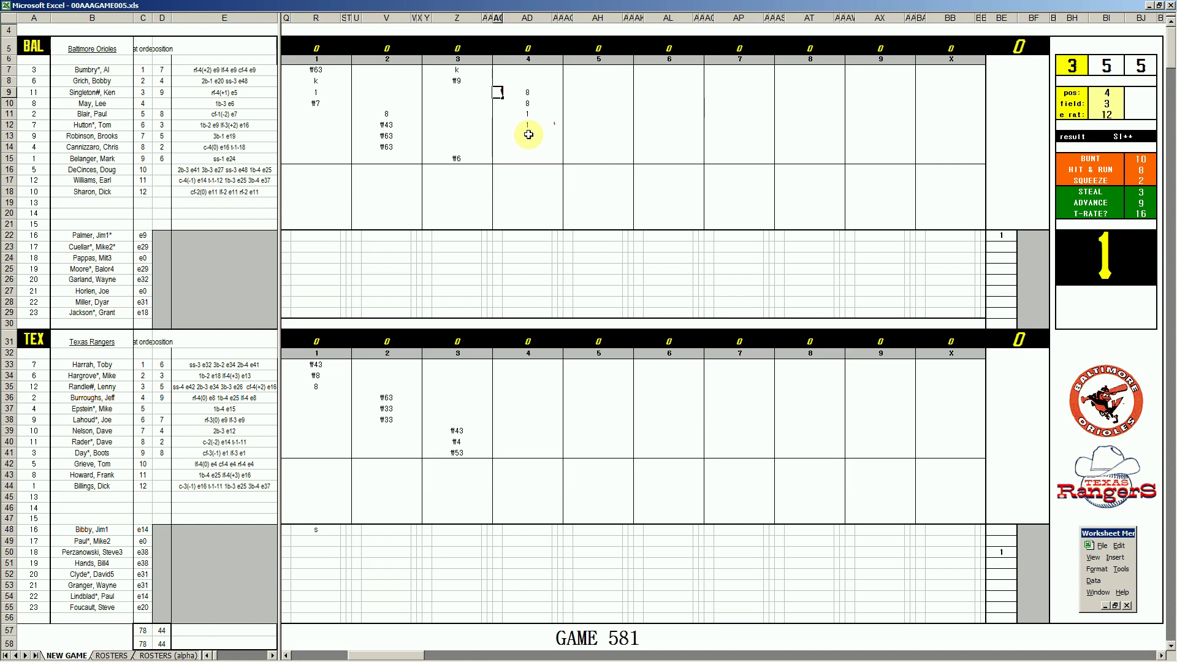
Record 9 with a run batted in for Baltimore's seventh batter in the fourth inning and mark the fourth batter's run
left_click(528, 135)
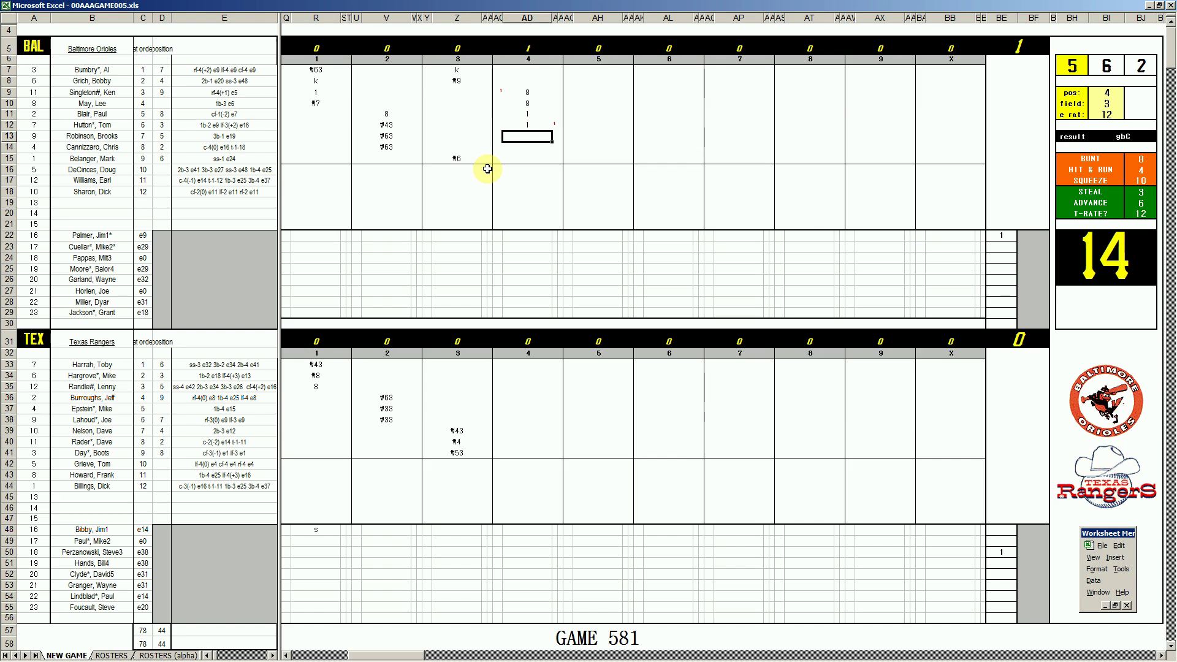
type("9")
key("Return")
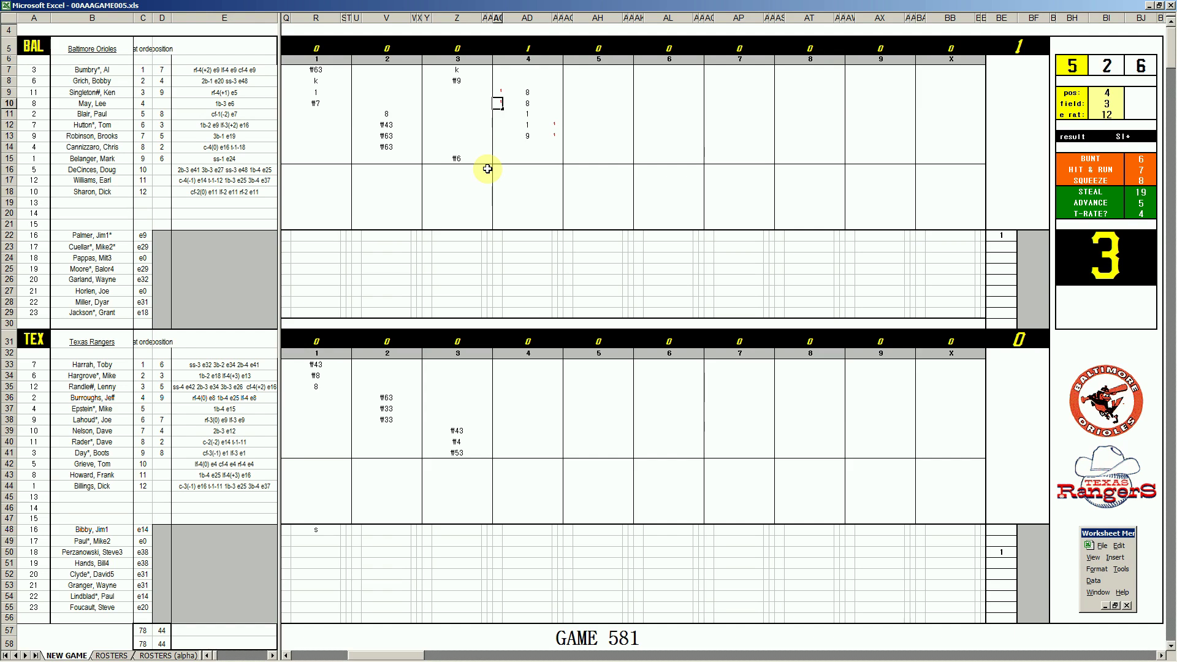
type("1")
key("Tab")
Record #543 for Baltimore's eighth batter in the fourth inning
key("Down")
key("Down")
key("Down")
key("Down")
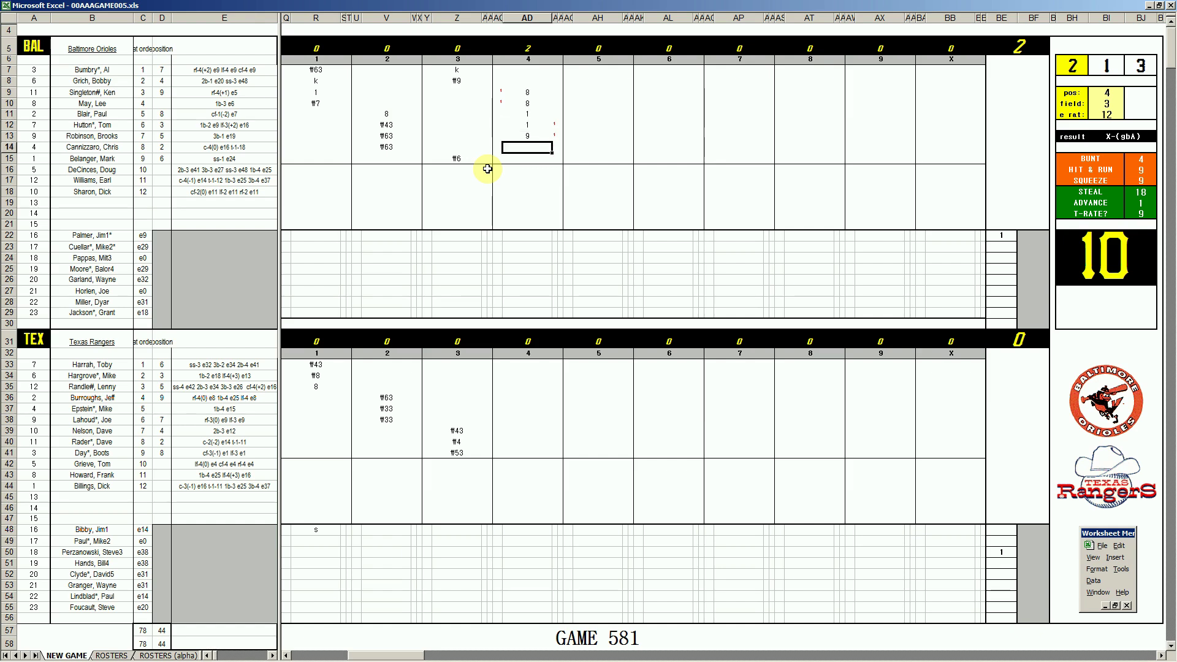
type("\\543")
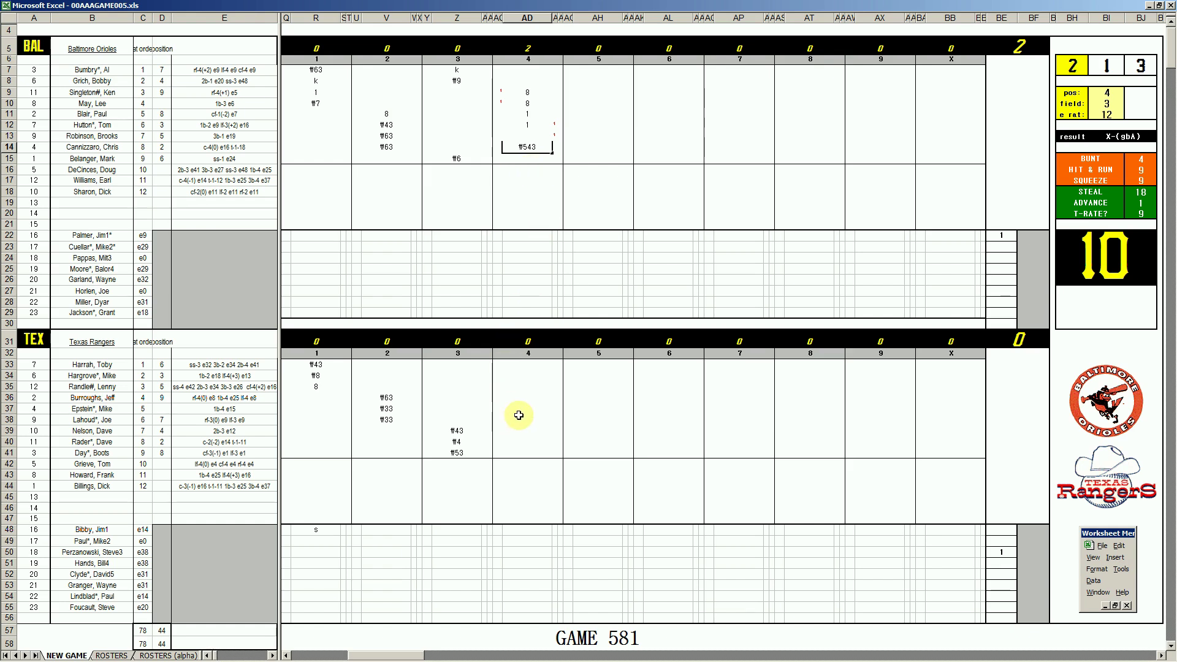
Record 4 for the first Texas batter in the fourth inning, marking a run batted in and a run scored
left_click(530, 366)
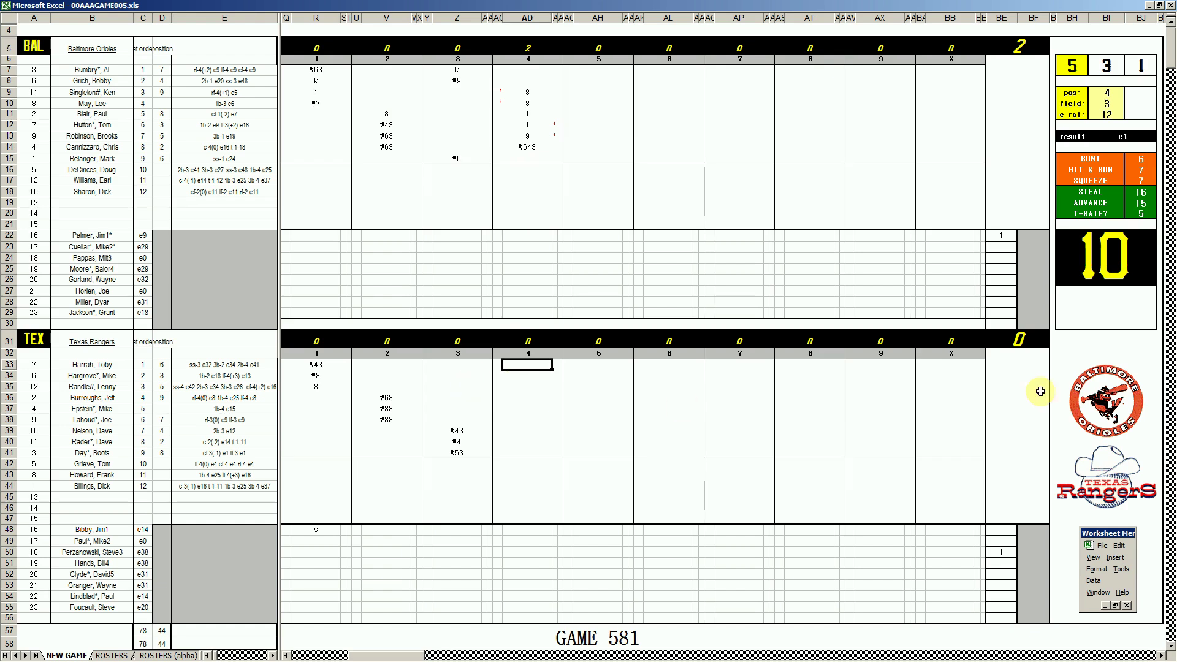
left_click(1081, 313)
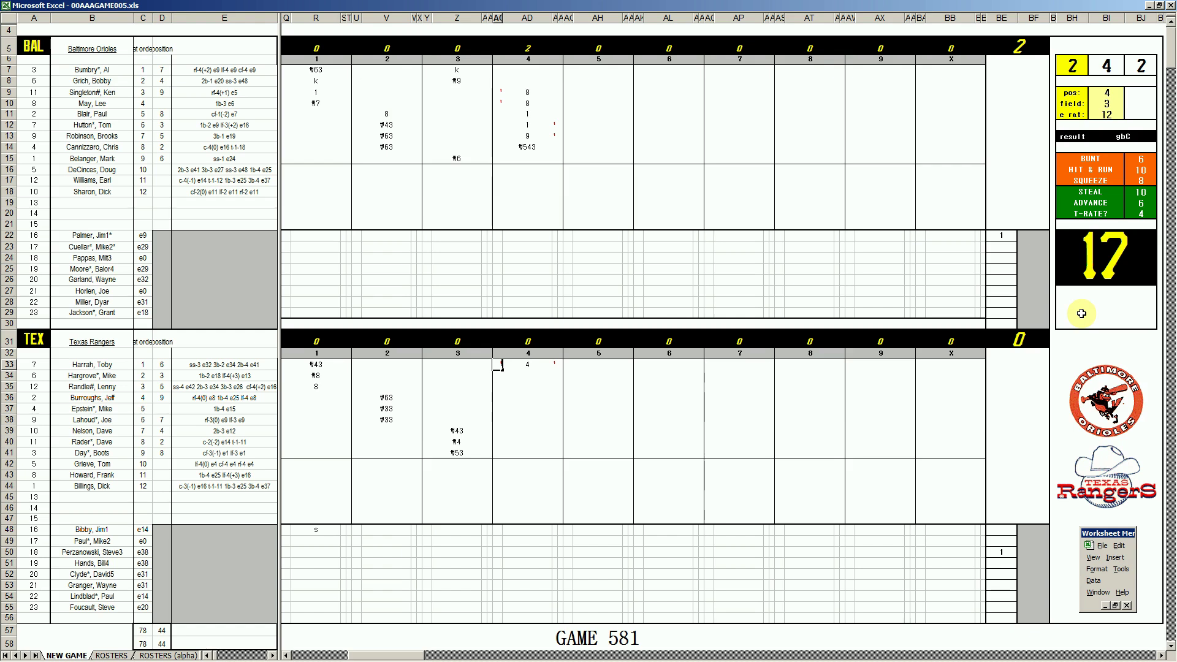
left_click(1081, 313)
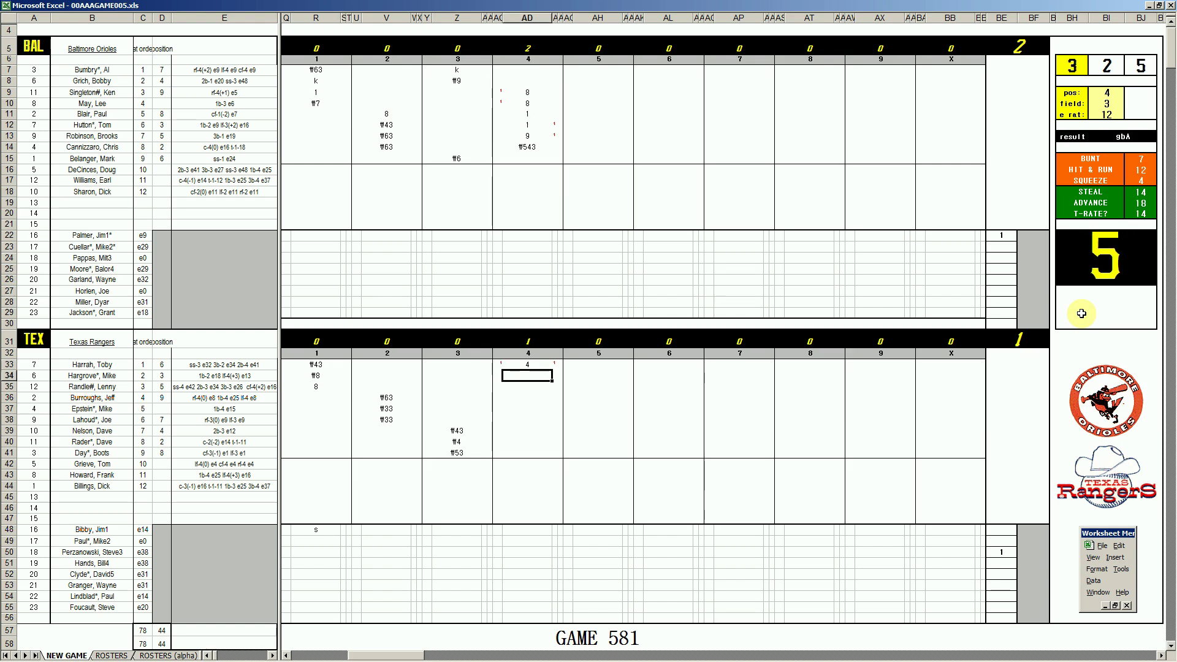
Record 8, 8, #43 and 8 for the second through fifth Texas batters in the fourth inning
left_click(1081, 313)
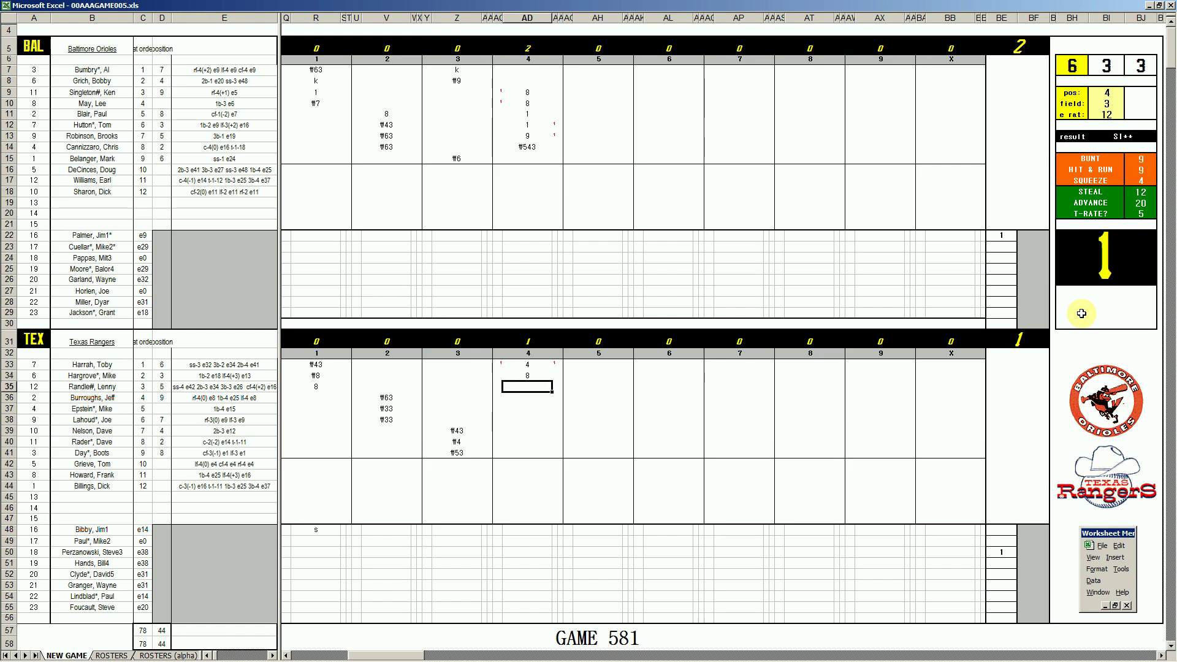
left_click(1081, 313)
key("Return")
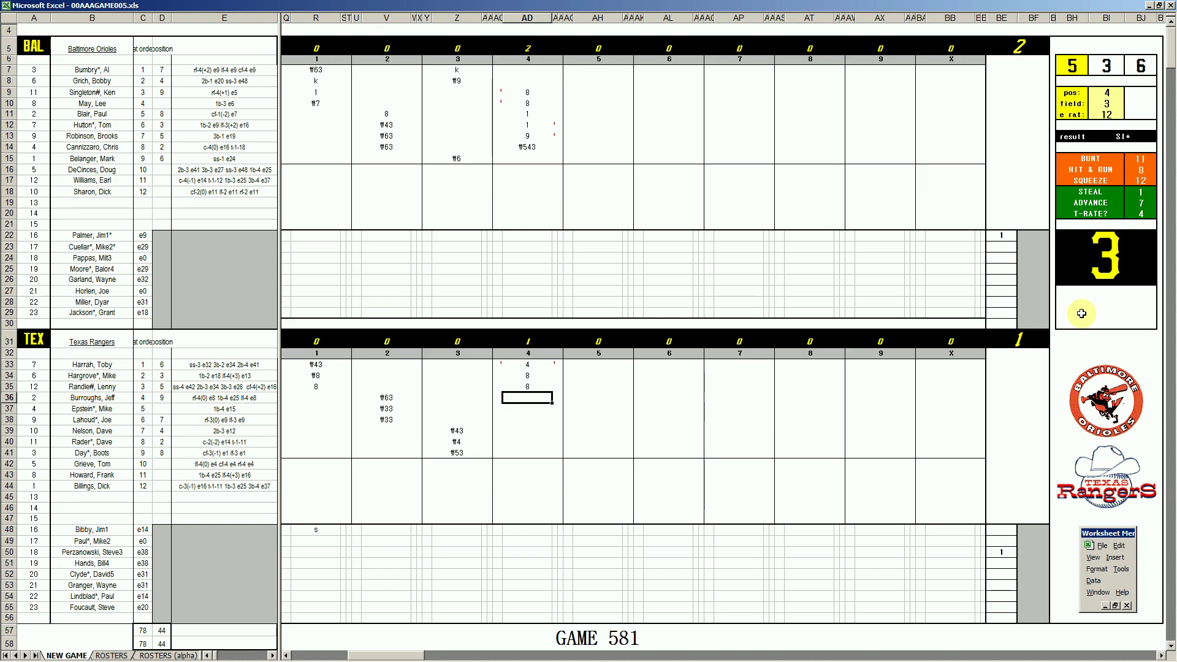
type("\\43")
key("Return")
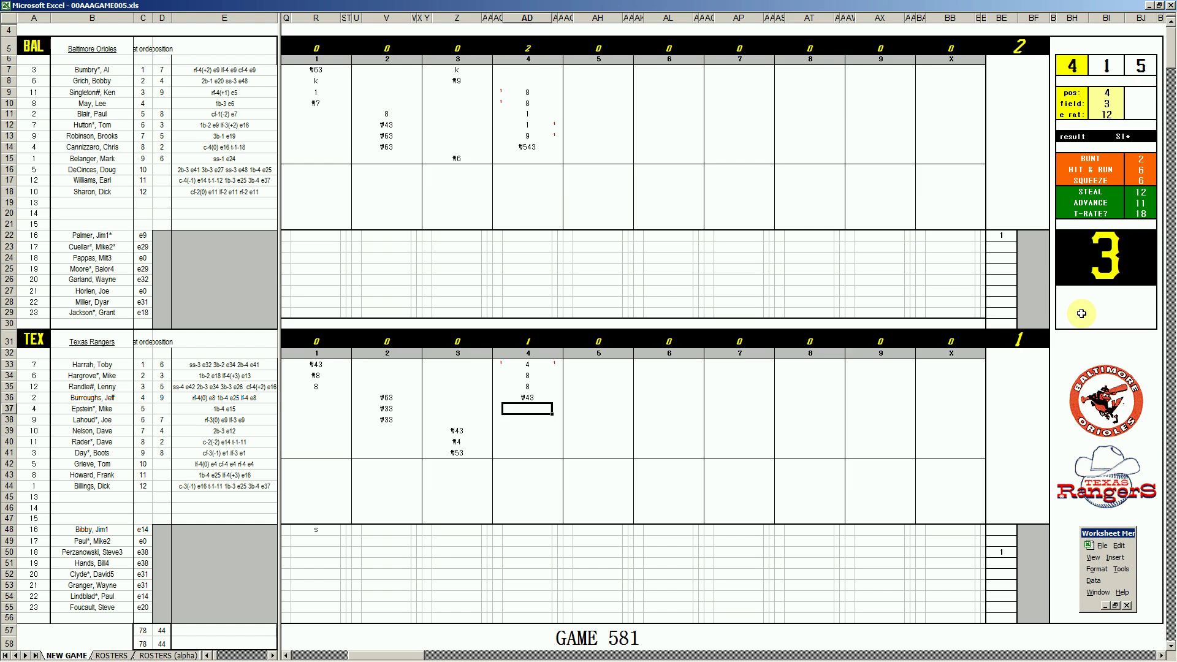
type("8")
key("Return")
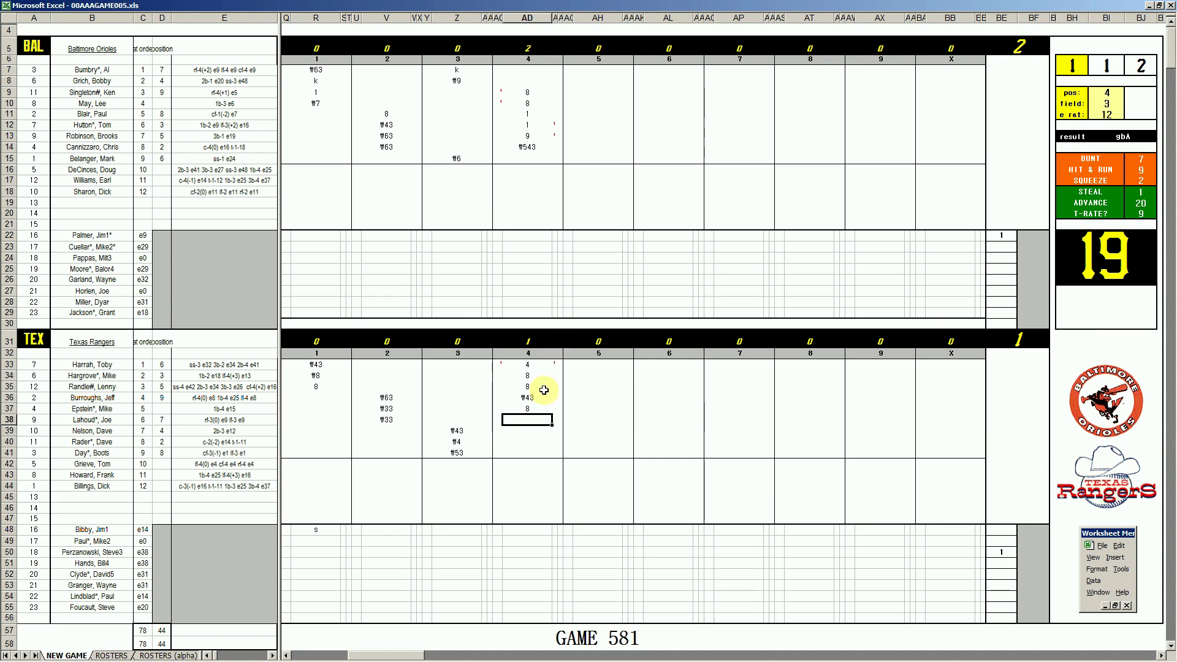
Record 4 with its runs-batted-in mark for the sixth Texas batter in the fourth inning, and mark runs for the second, third, fifth and sixth batters
type("4")
key("Return")
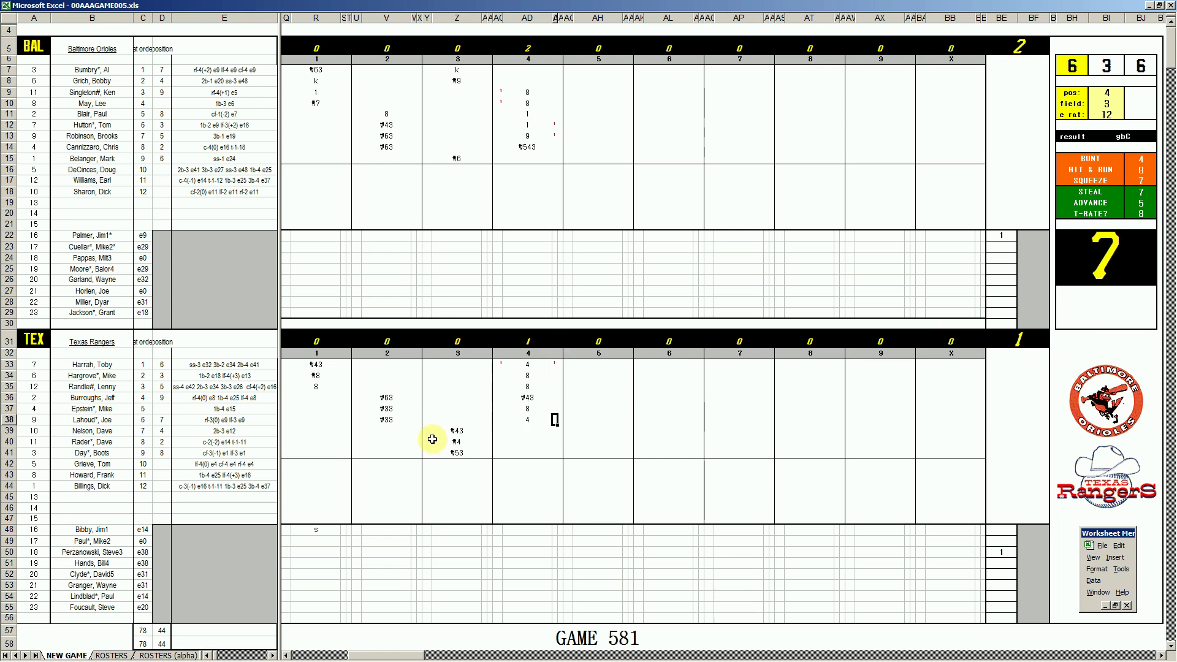
key("Up")
key("Up")
type("1")
key("Return")
type("1")
key("Return")
key("Return")
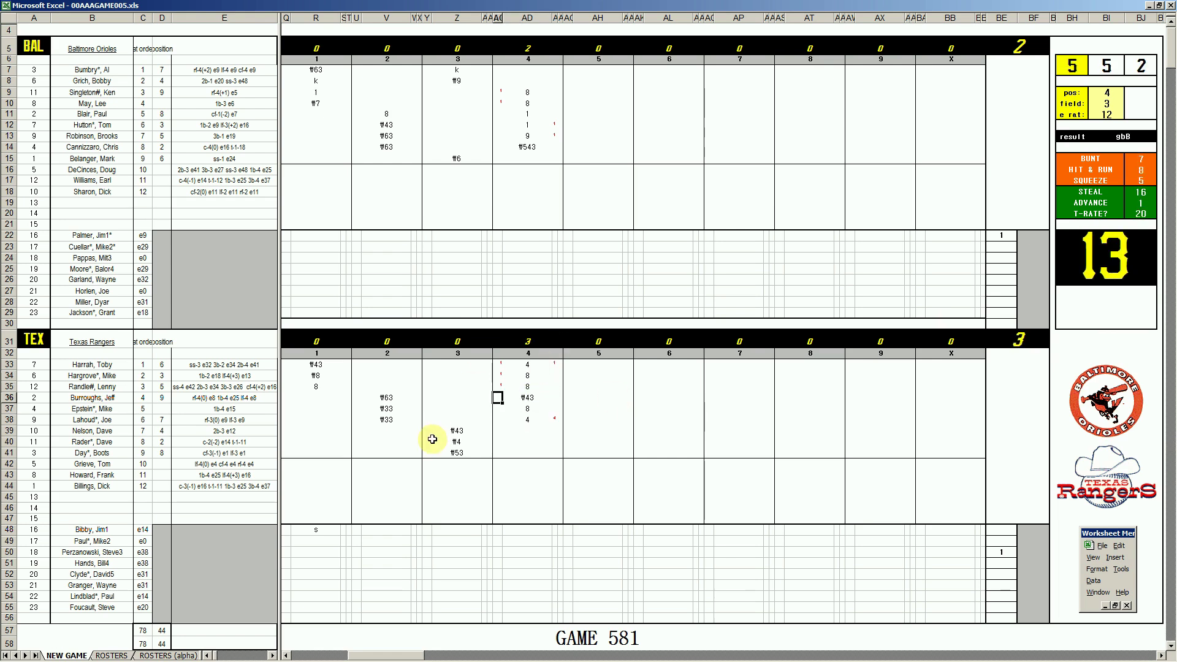
type("1")
key("Return")
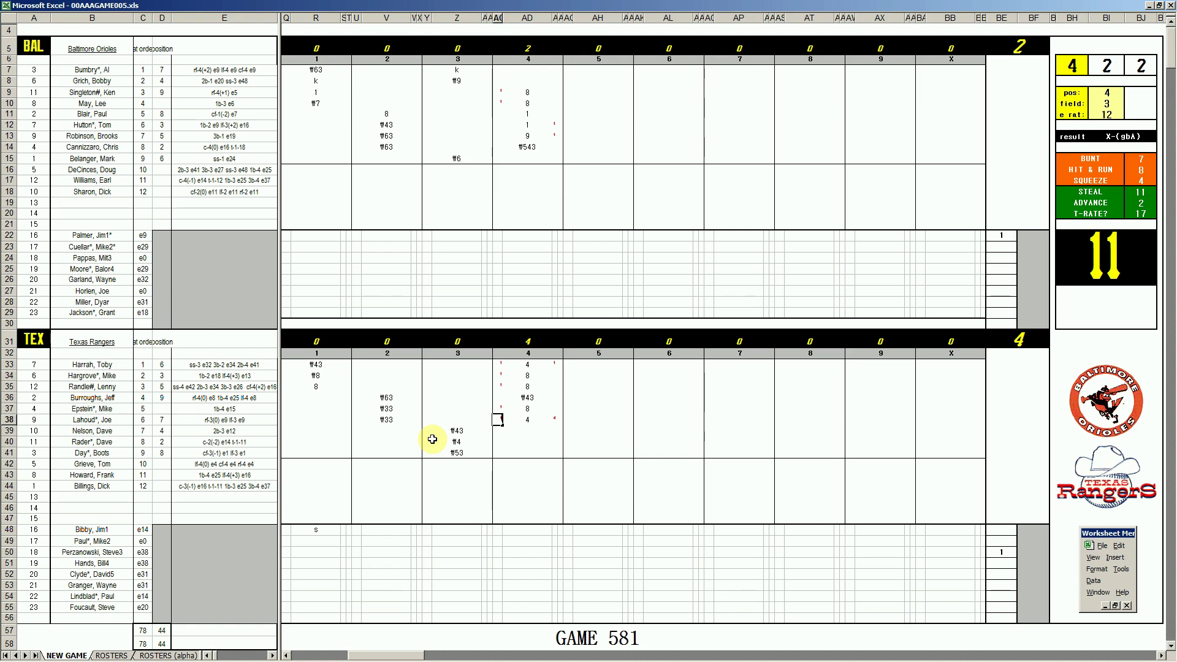
type("1")
key("Return")
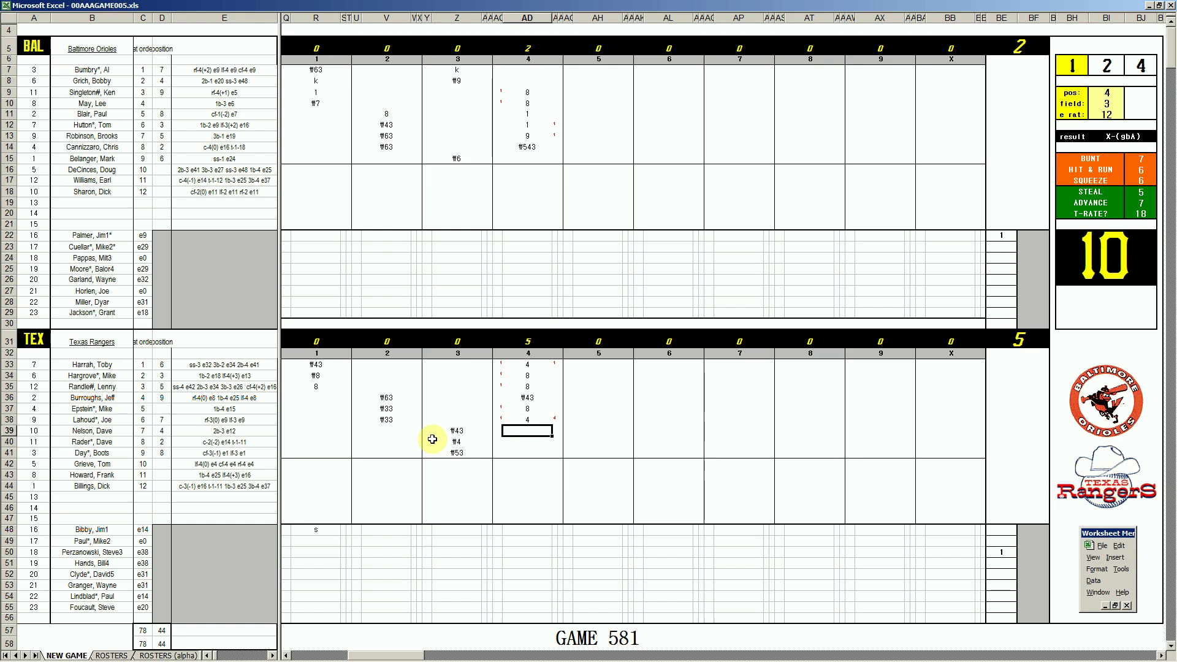
Record #53 for the seventh Texas batter in the fourth inning
type("#53")
key("Return")
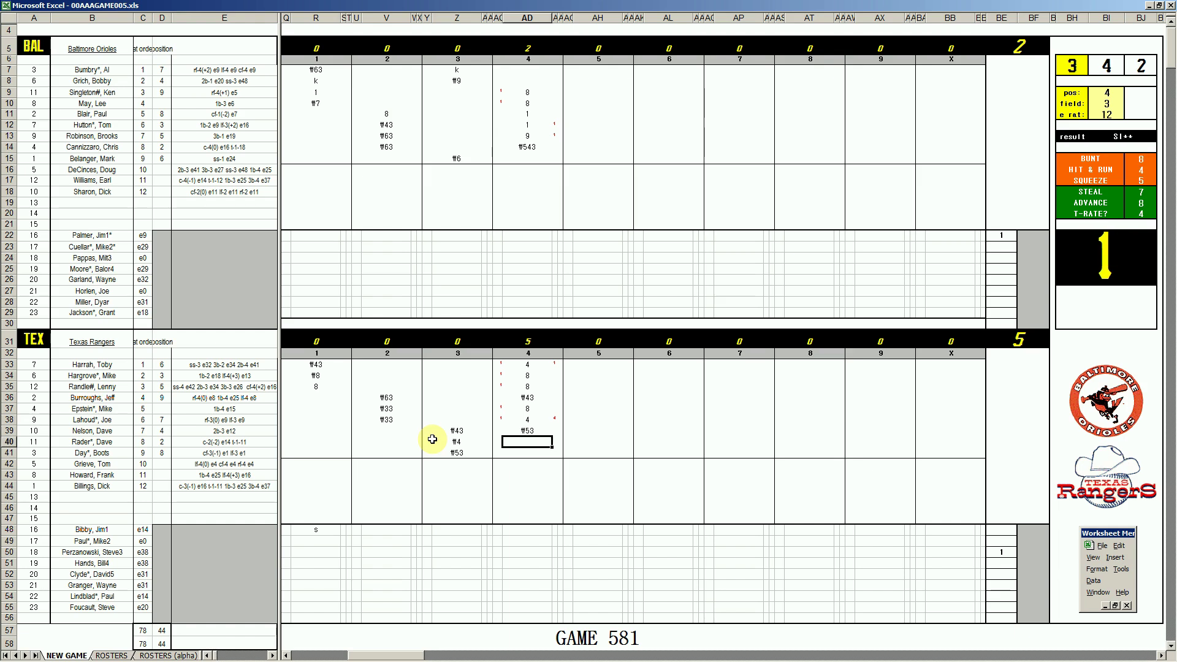
Record #63 for the eighth Texas batter in the fourth inning and 8 for the ninth Baltimore batter in the fifth inning
type("#63")
left_click(586, 158)
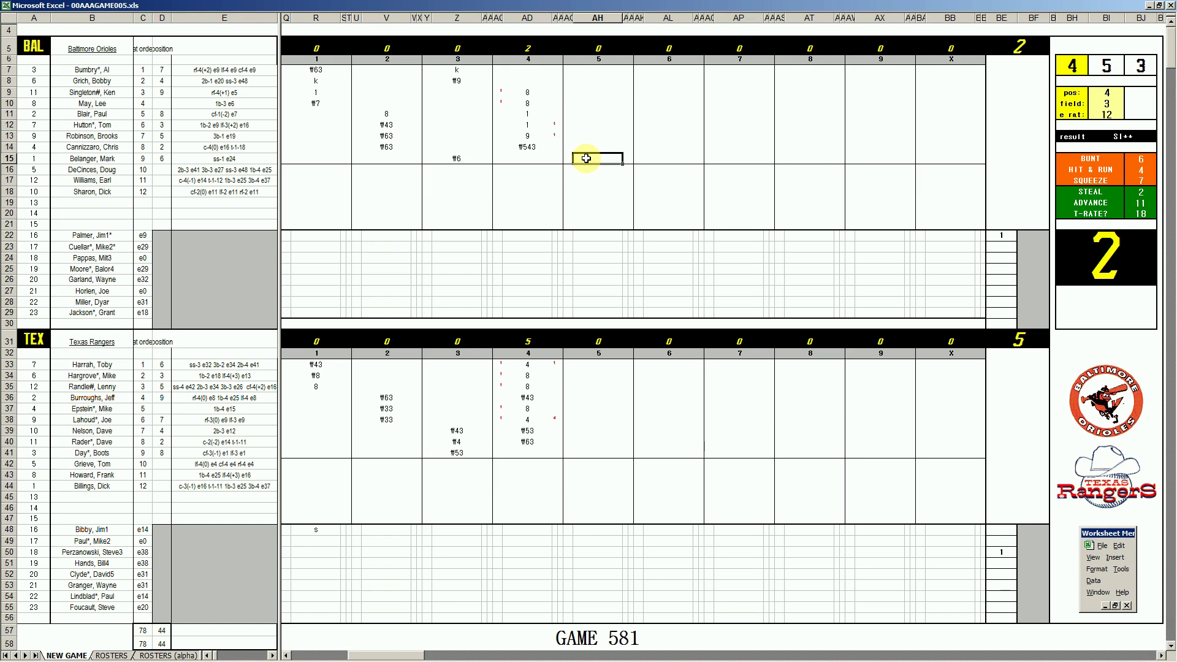
type("8")
key("Return")
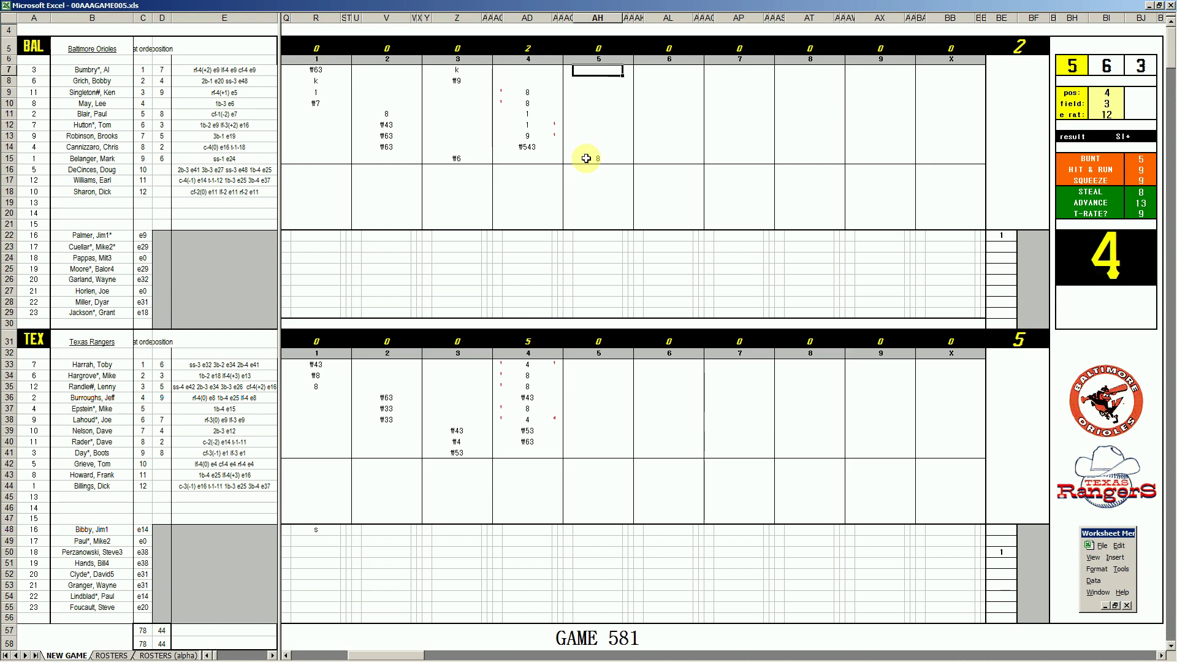
Record #43, #53 and #43 for the first, second and third Baltimore batters in the fifth inning
type("\\43")
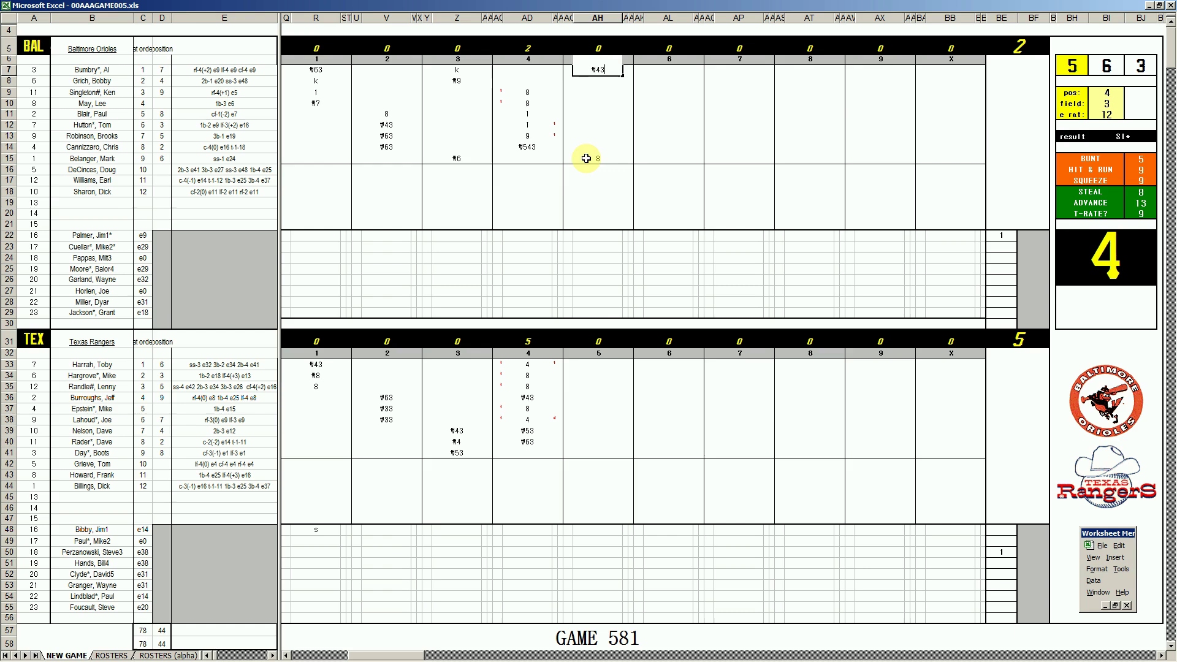
key("Return")
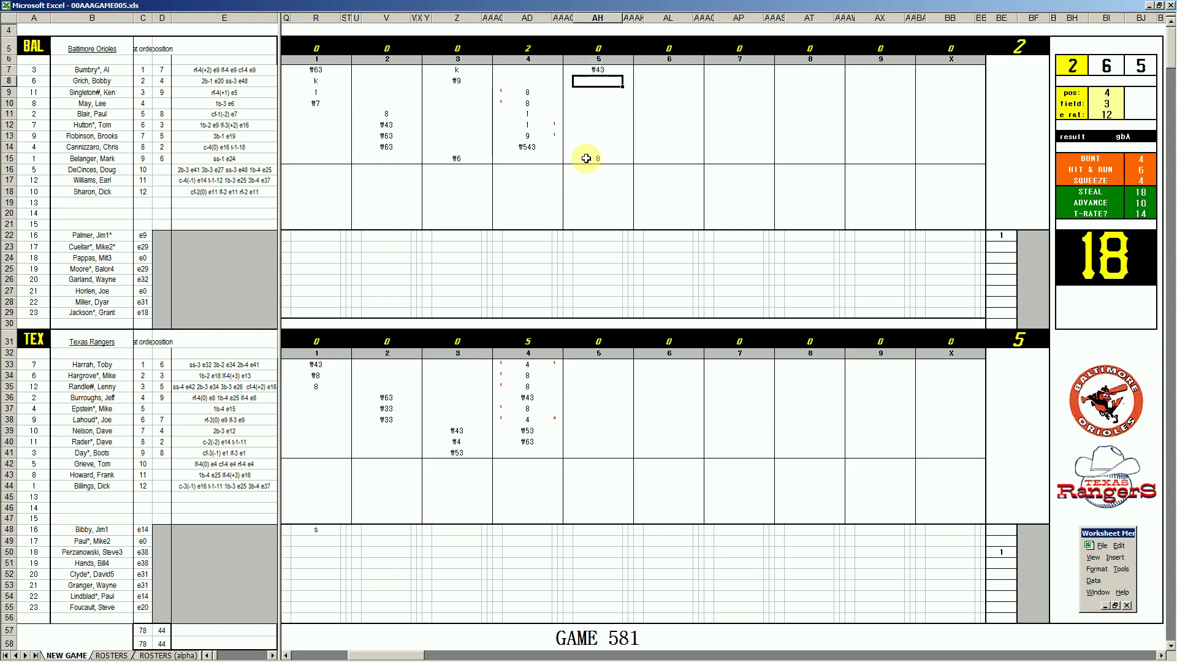
type("\\53")
key("Return")
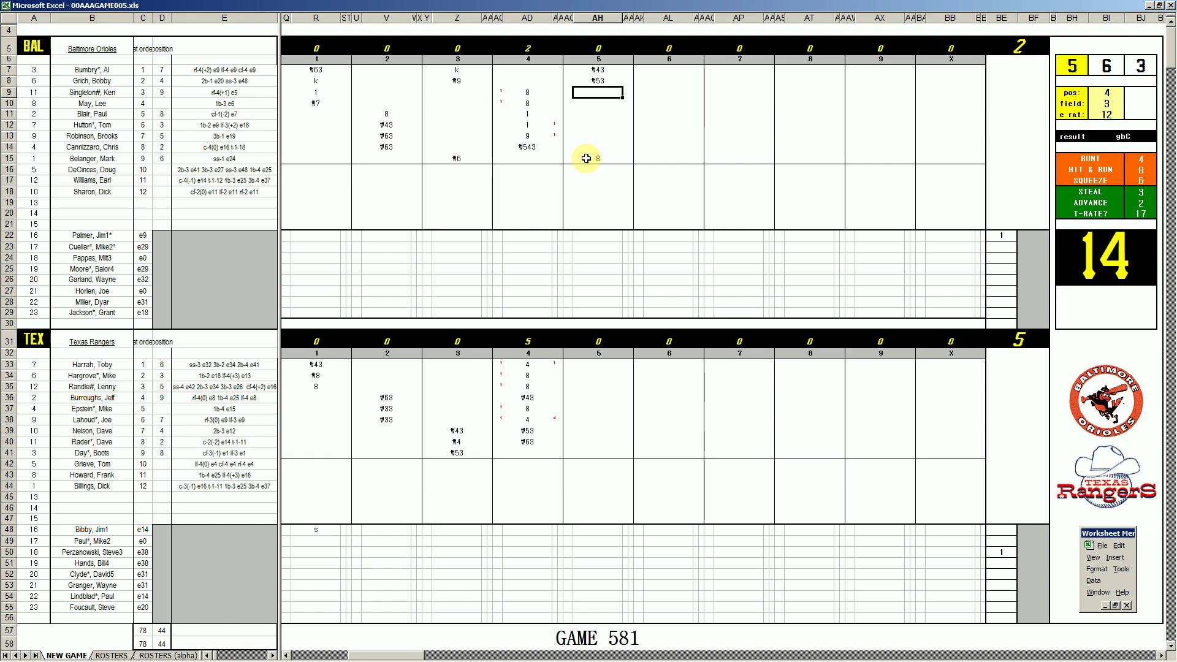
type("\\43")
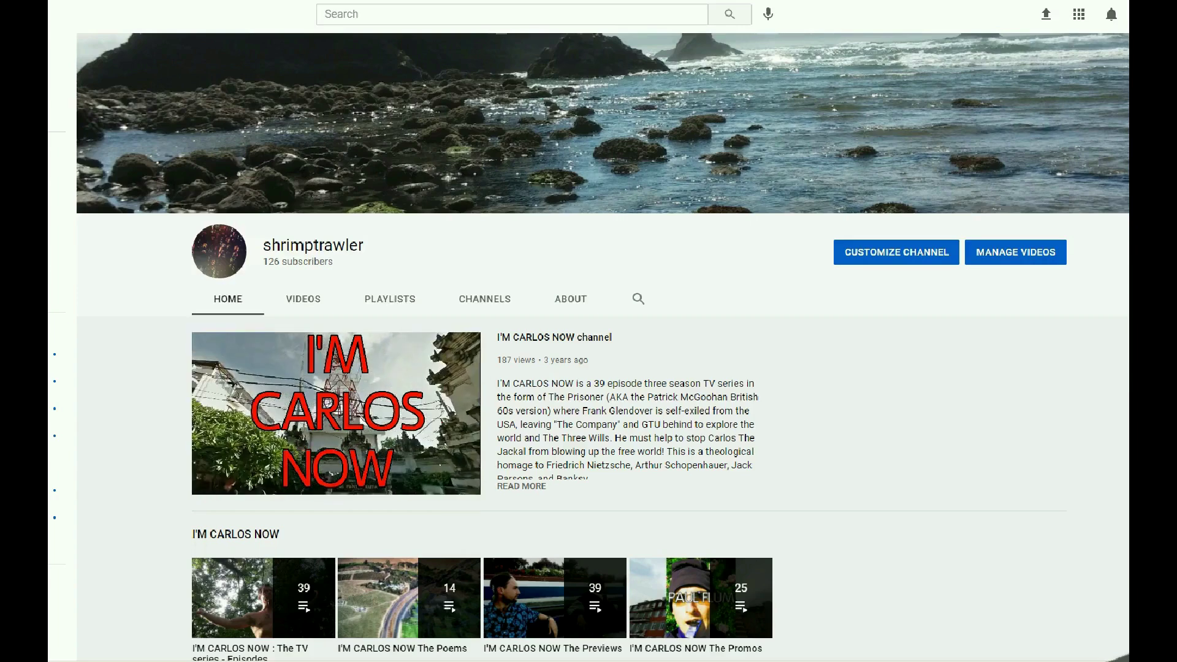
scroll(602, 348, "down", 4)
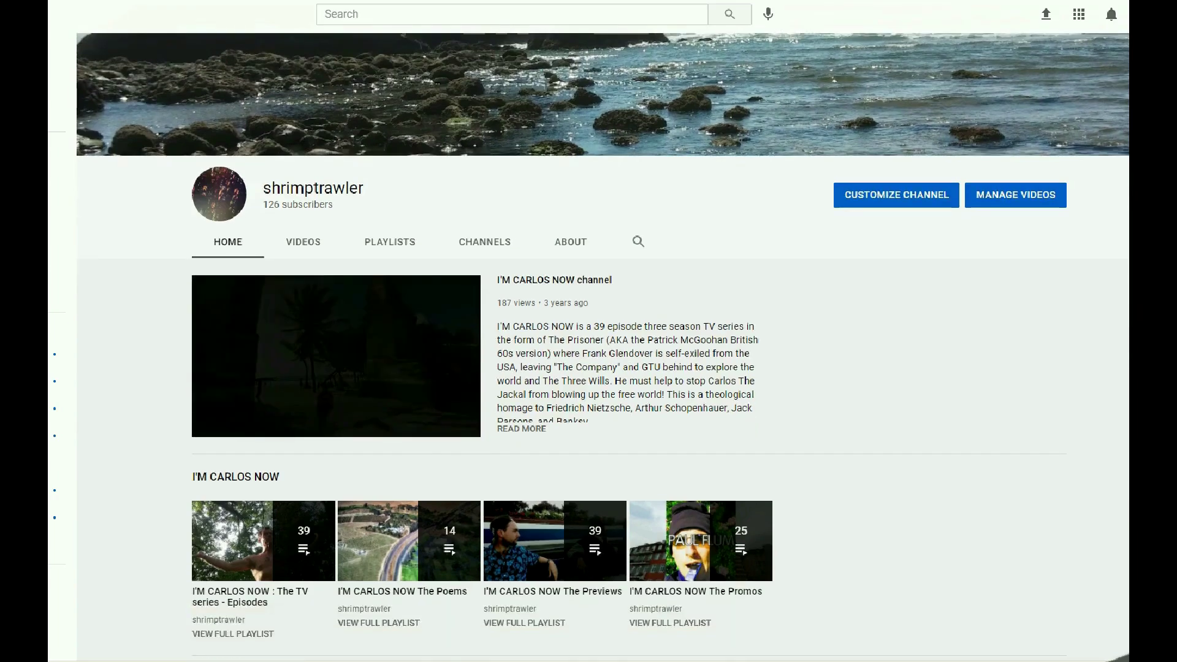
scroll(602, 347, "down", 4)
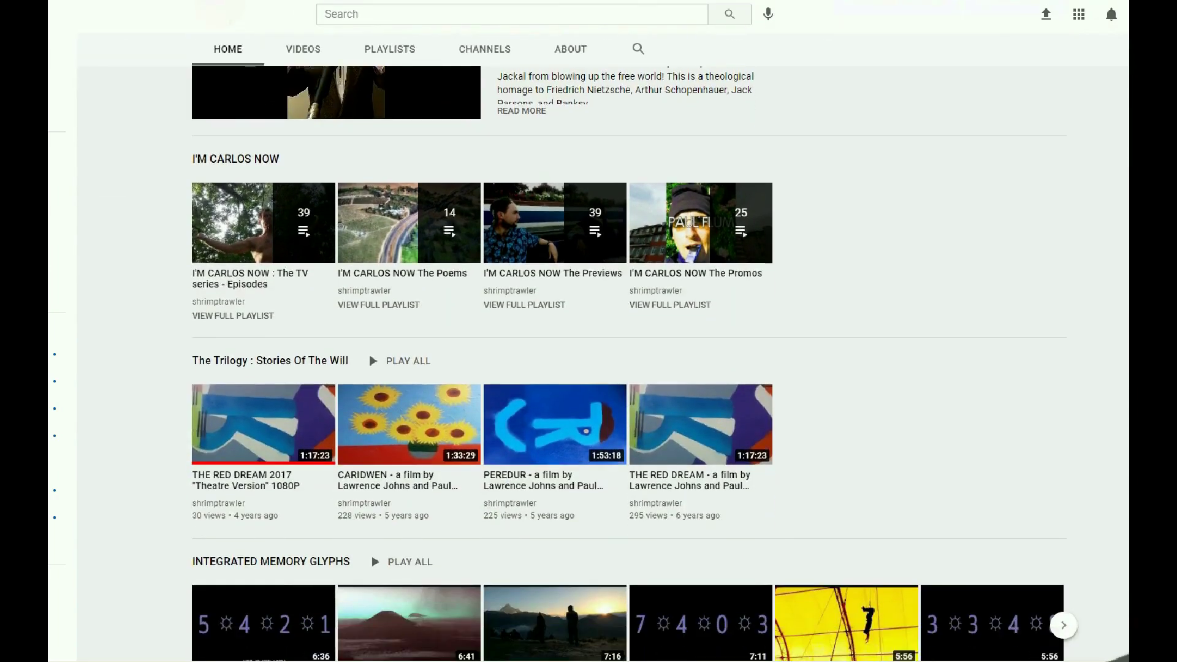
scroll(602, 347, "down", 3)
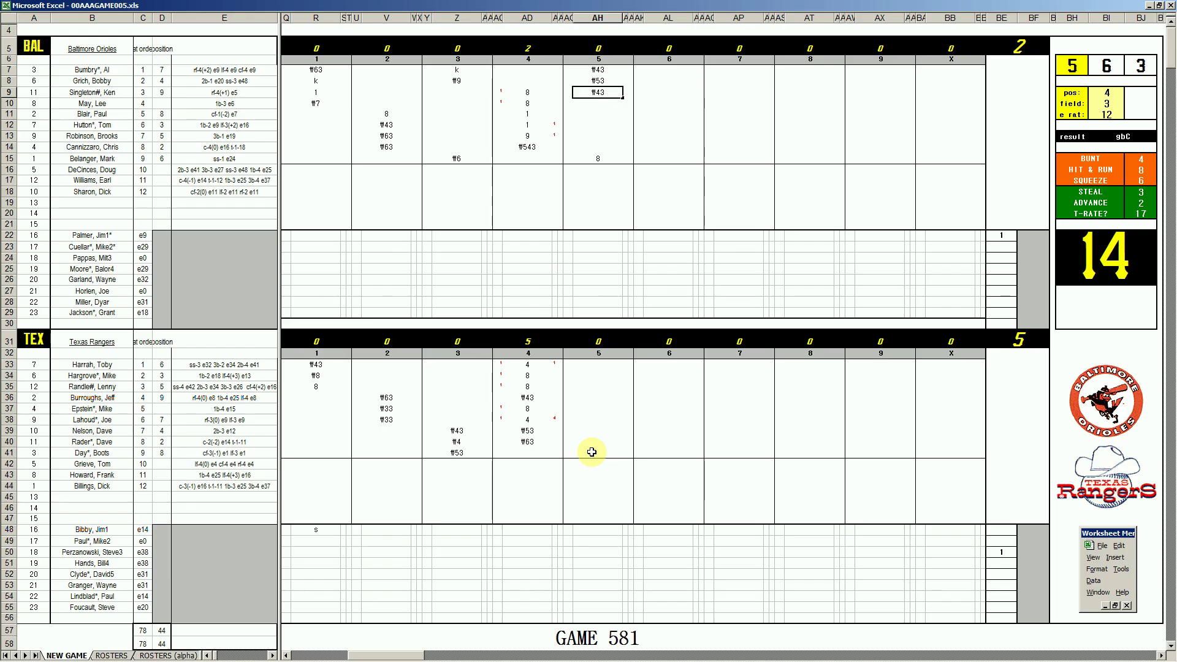
Record #9 for the ninth Texas batter in the fifth inning and return to the first batter's entry
left_click(591, 452)
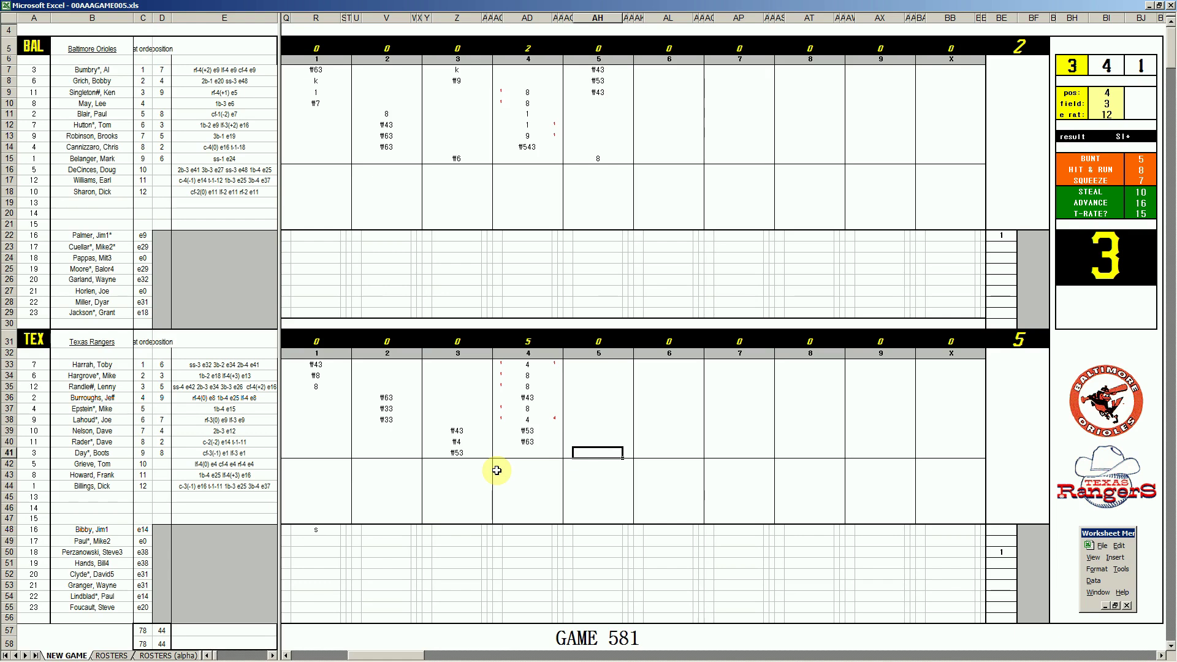
type("#9")
key("Up")
key("Up")
key("Up")
key("Up")
key("Up")
key("Up")
key("Up")
key("Up")
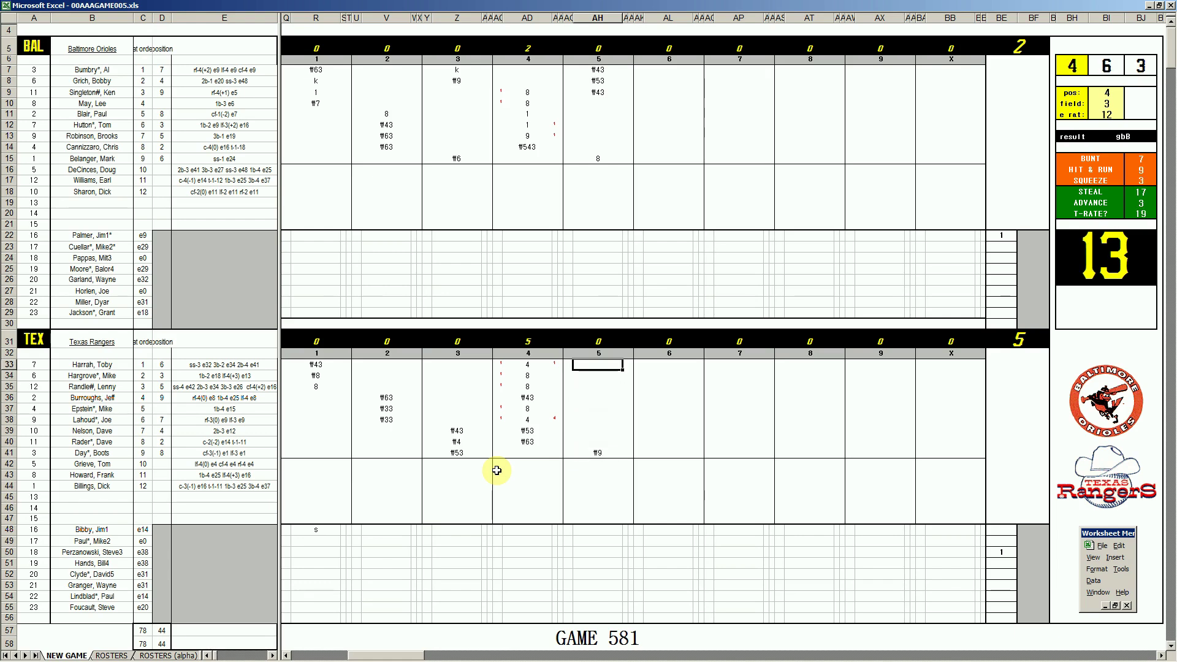
Set the fielding check to position 4, field rating 1 and error rating 20
key("ctrl+q")
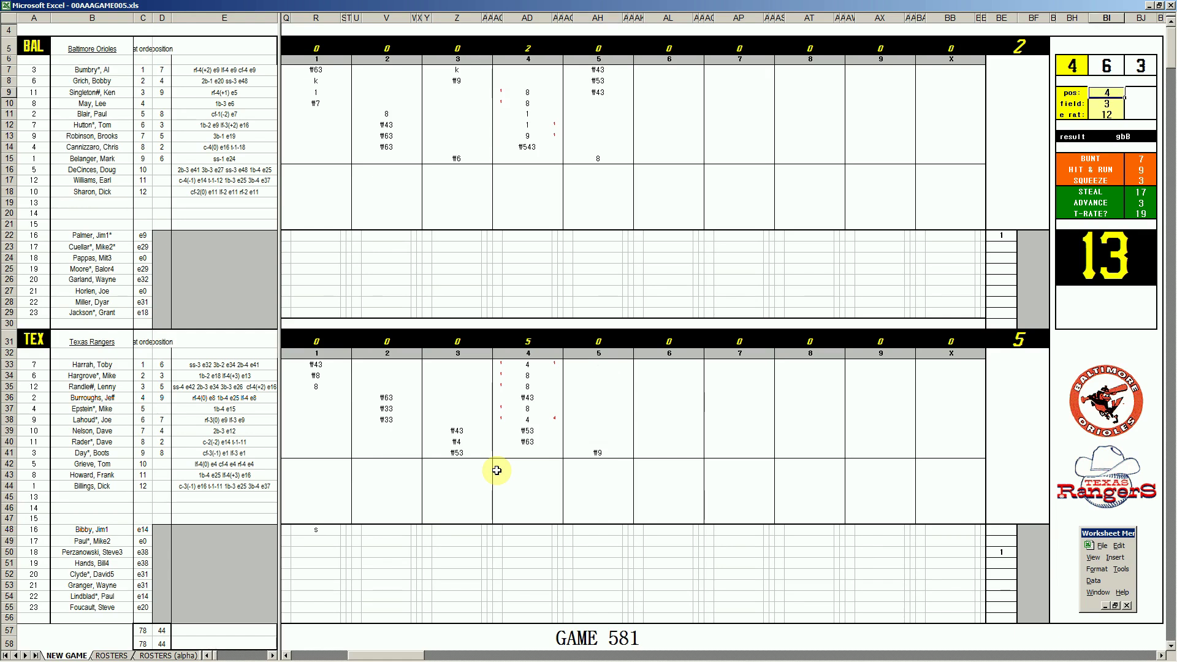
type("4")
key("Return")
type("1")
key("Return")
type("20")
key("Return")
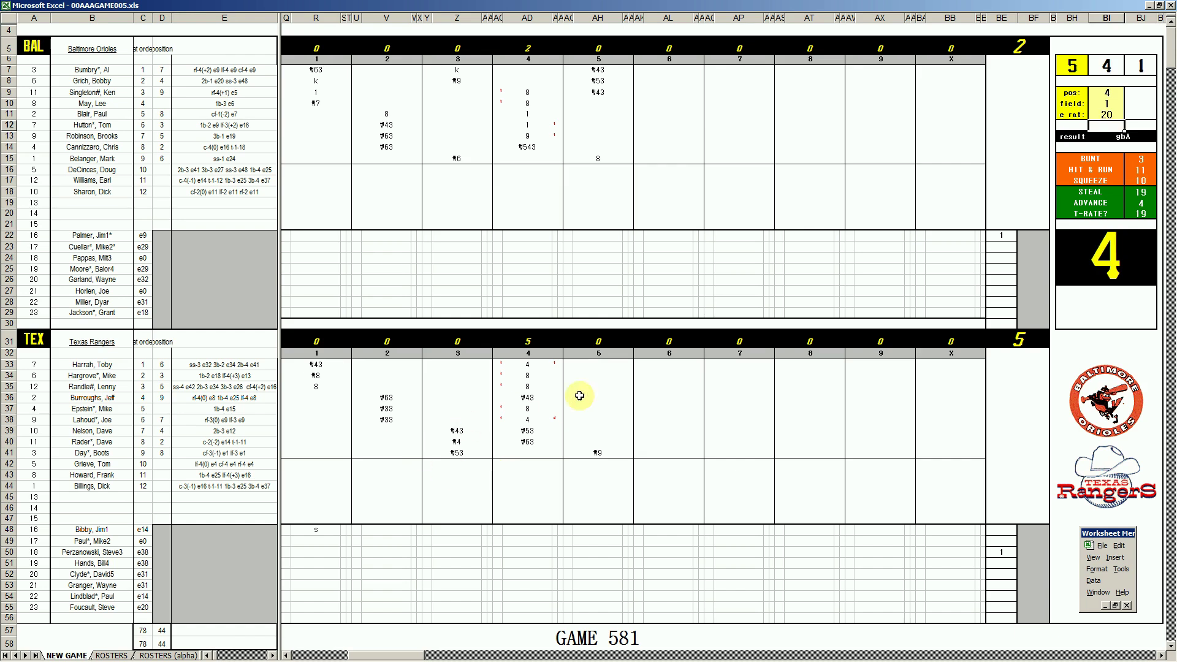
Record #43 for both the first and second Texas batters in the fifth inning
left_click(602, 366)
type("\\43")
key("Return")
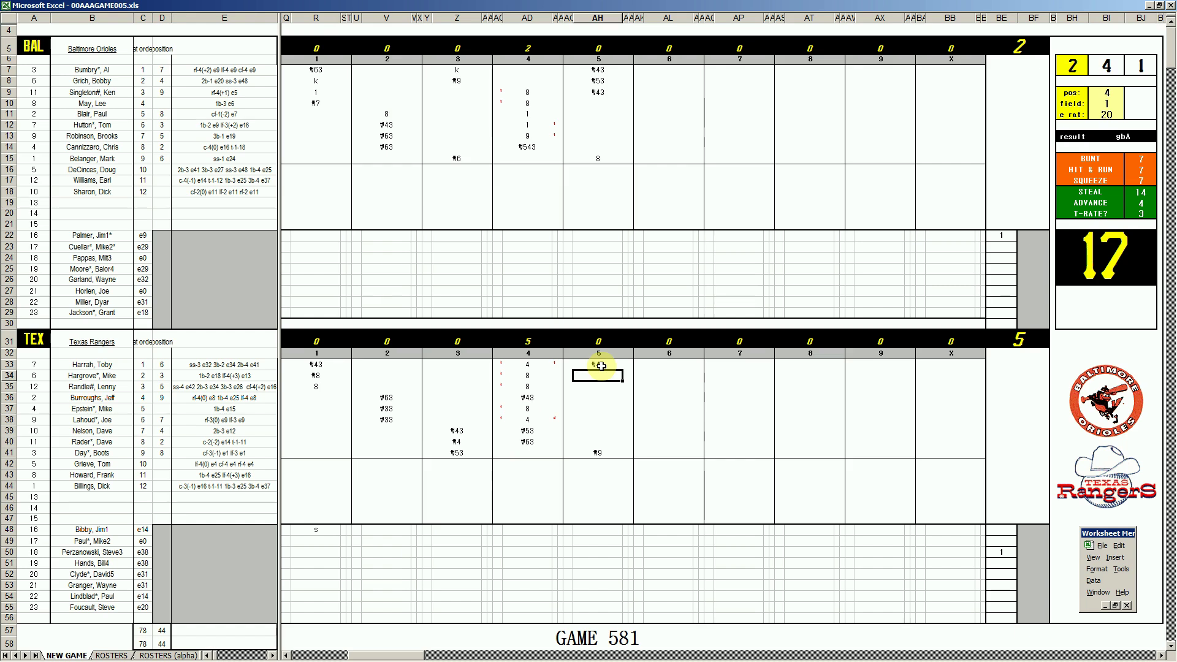
type("\\43")
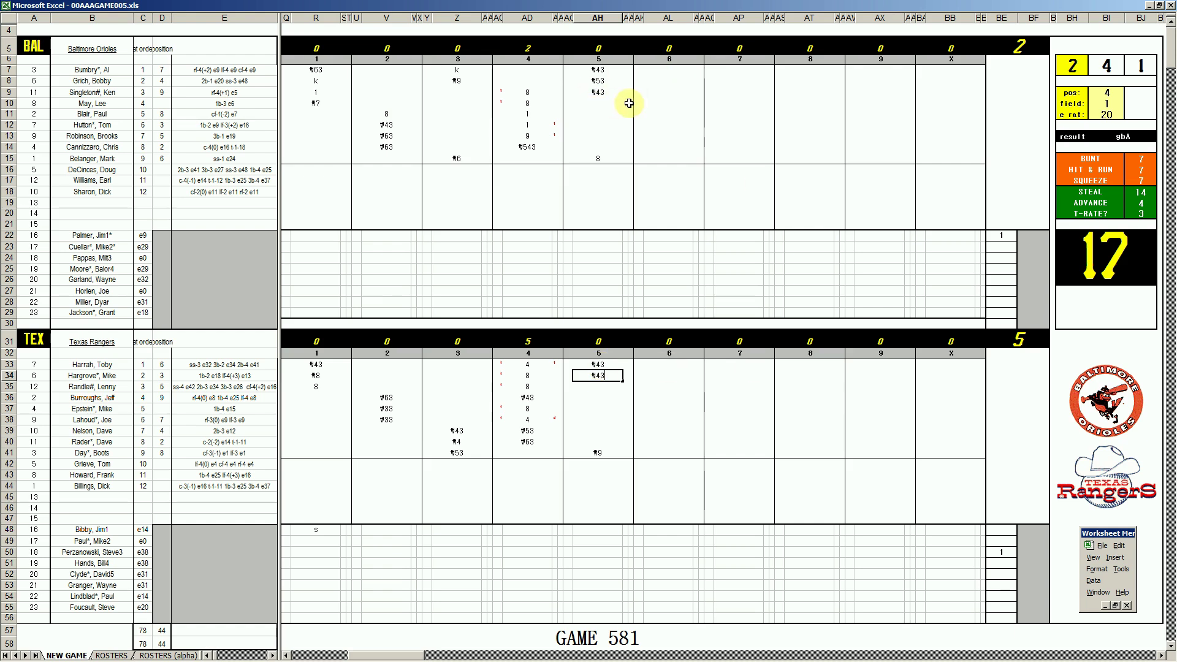
Record #9, 8 and #463 for the fourth, fifth and sixth Baltimore batters in the sixth inning
left_click(658, 101)
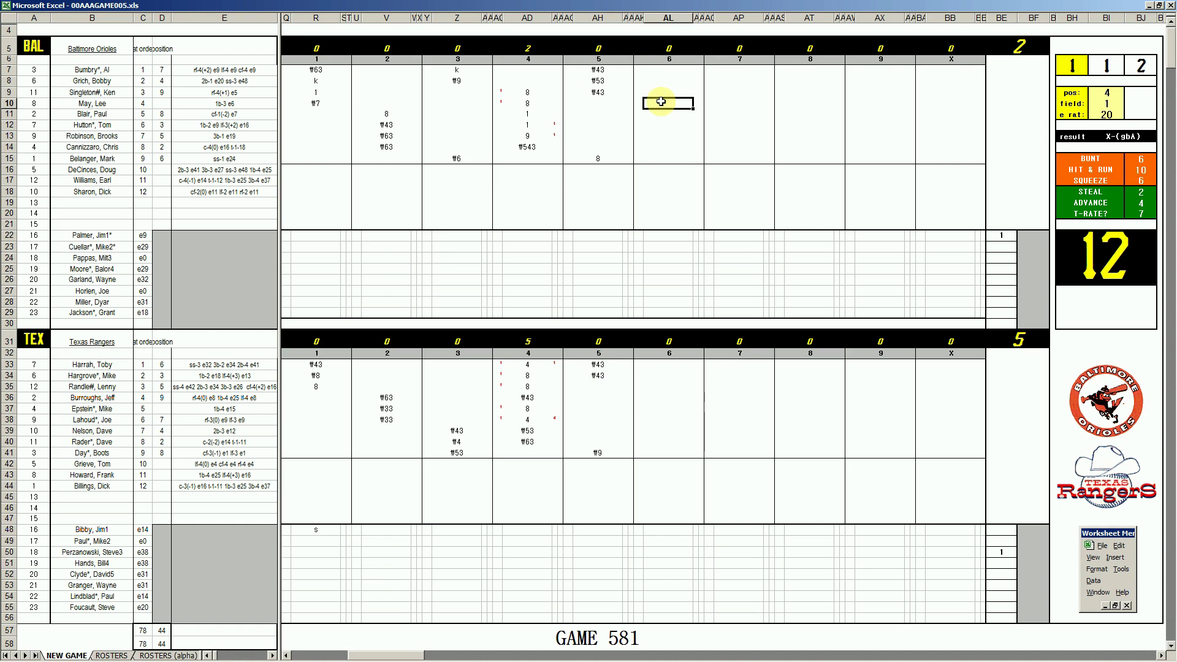
type("₩9")
key("Return")
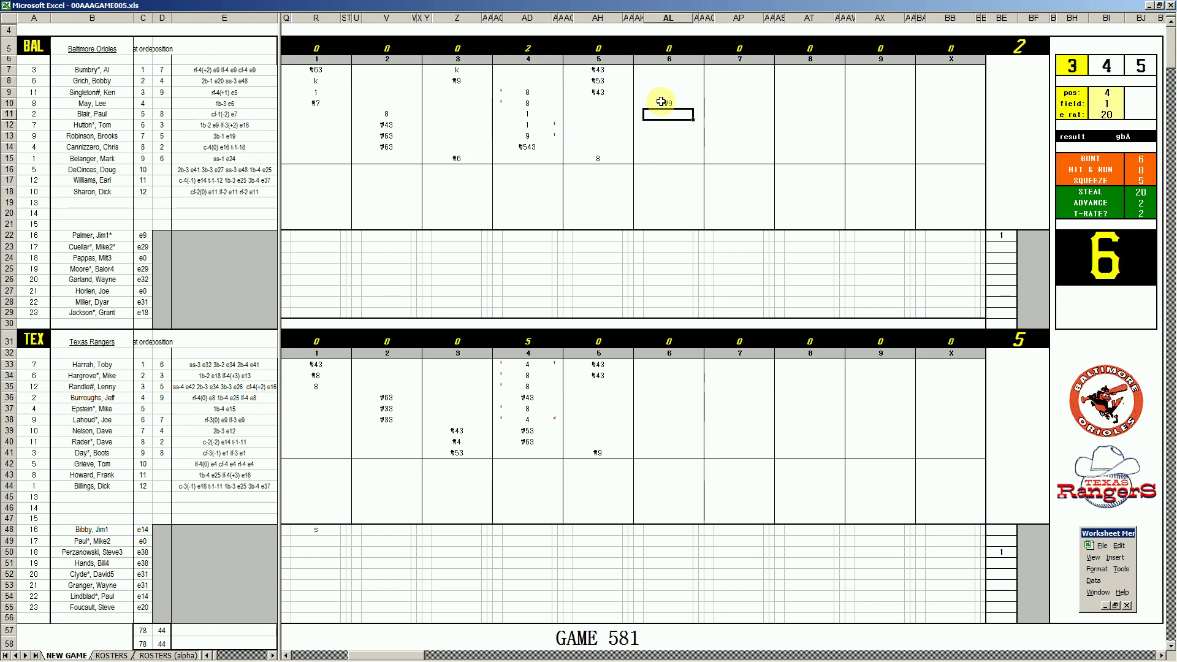
type("8")
key("Return")
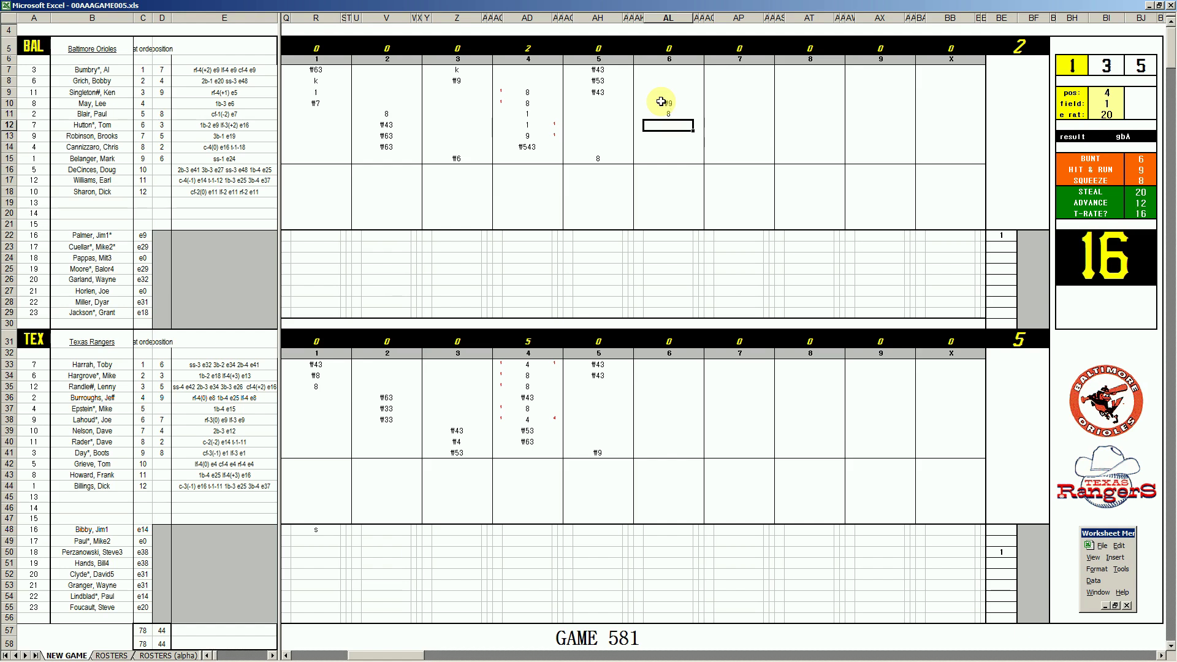
type("#463")
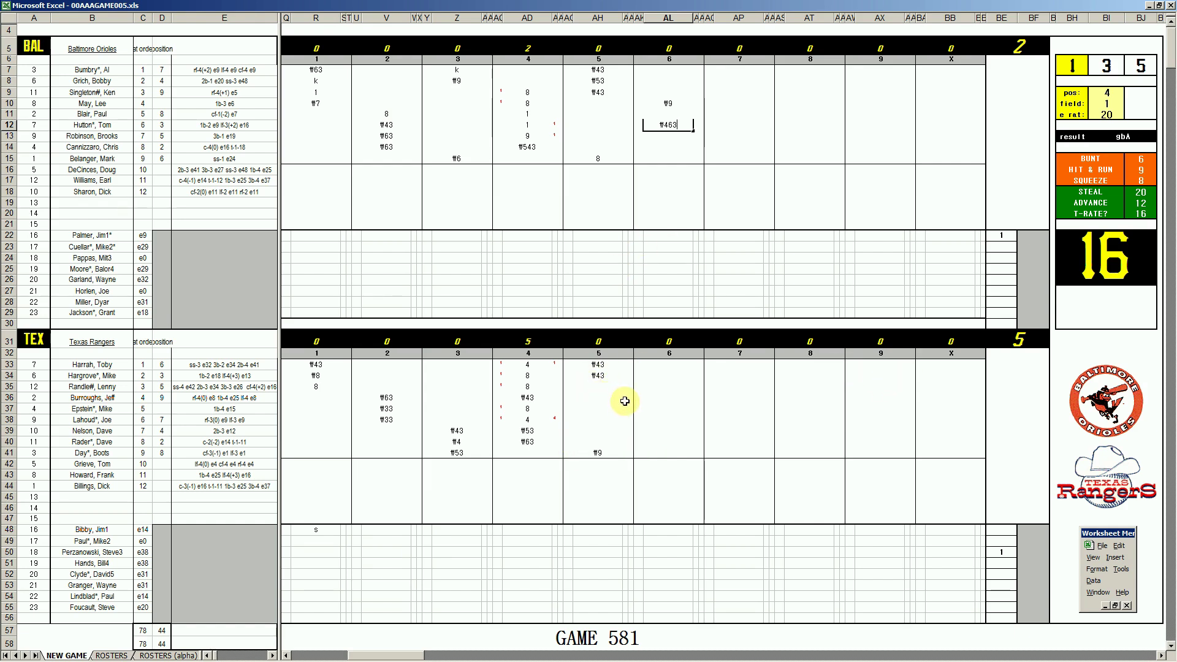
Record #4 and 1 for the third and fourth Texas batters in the sixth inning
left_click(666, 386)
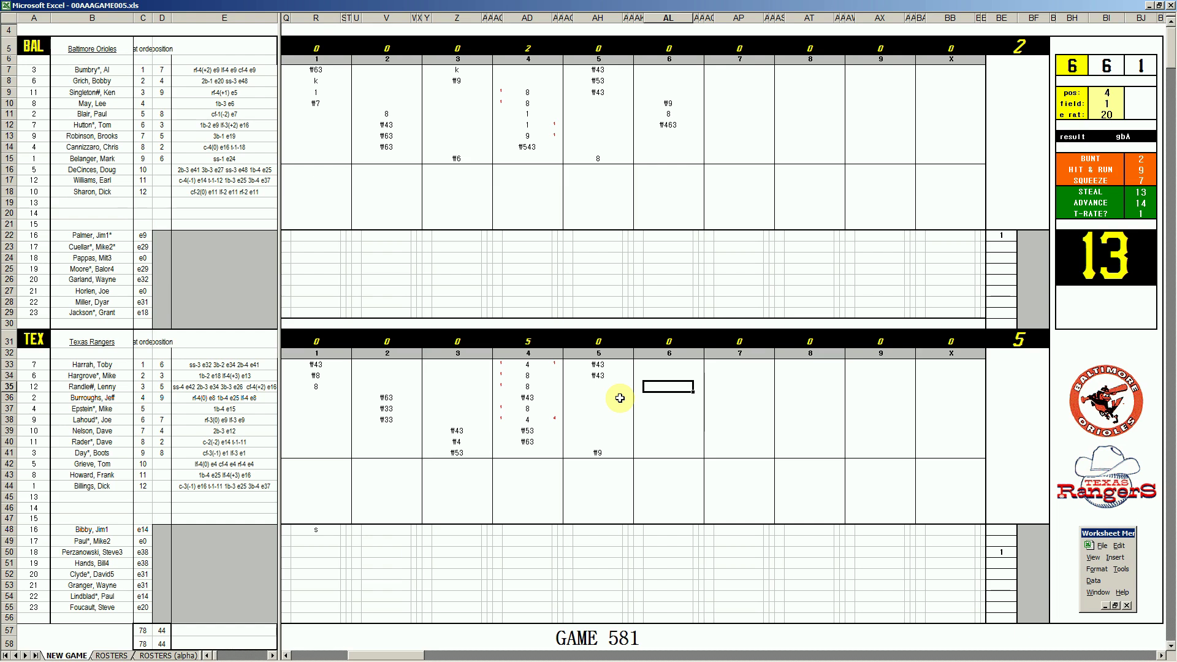
type("\\4")
key("Return")
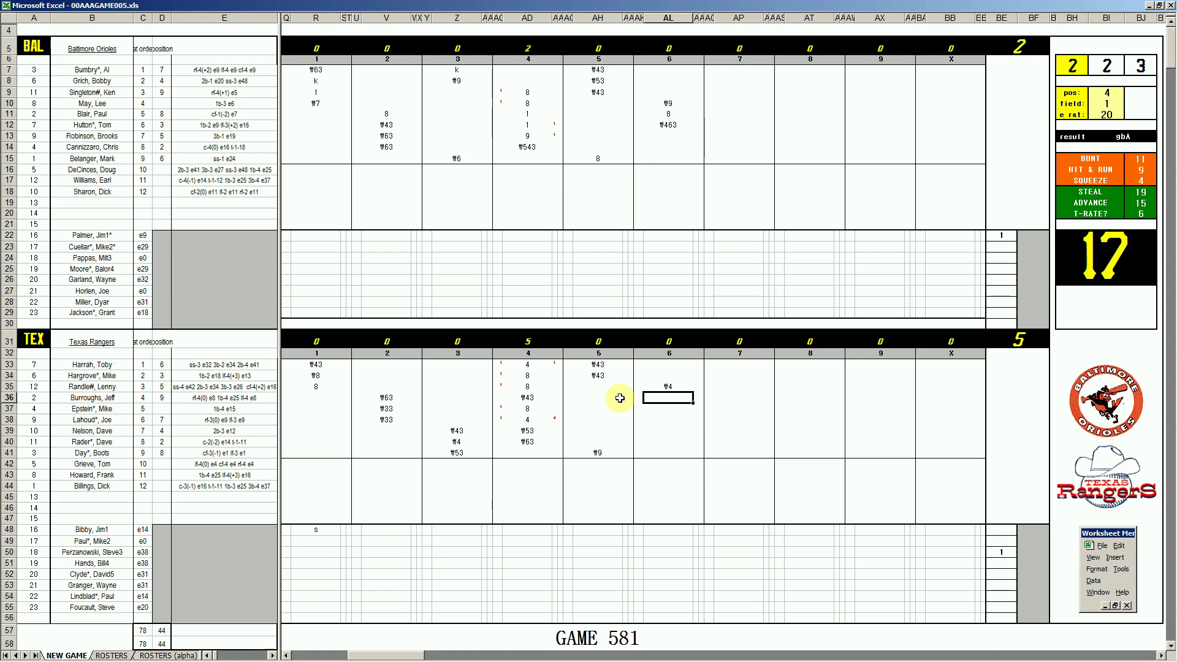
type("1")
key("Return")
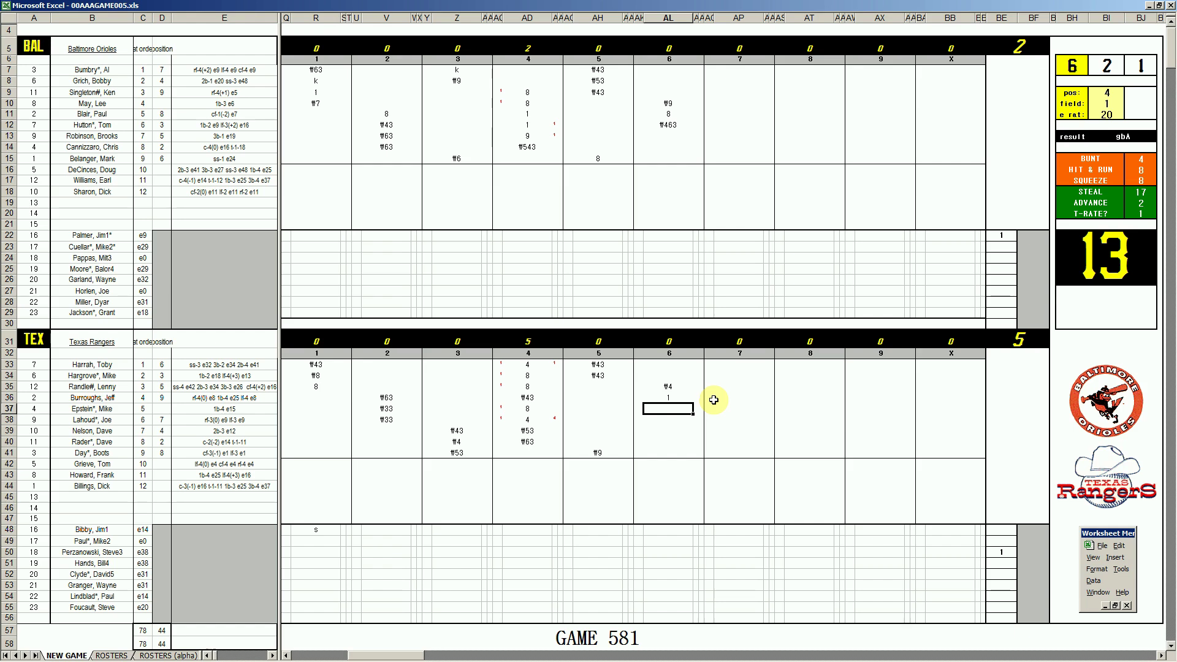
Set the fielding check to position 3 with field rating 2, and record 1 for the fifth Texas batter in the sixth inning
key("ctrl+q")
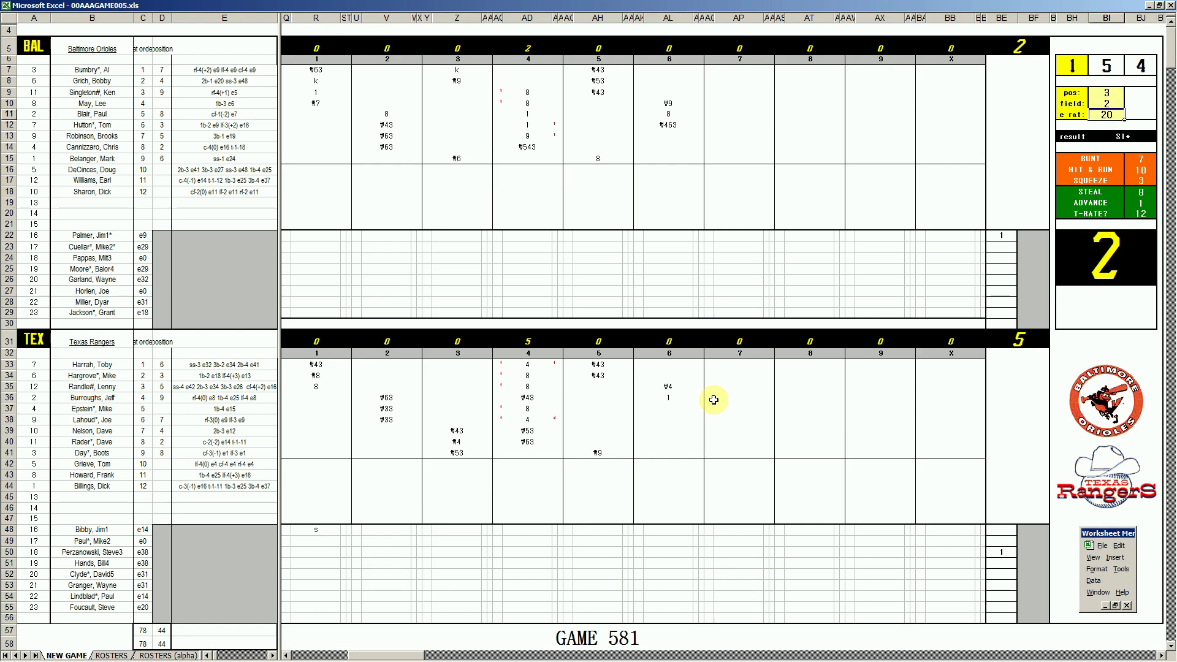
left_click(675, 410)
type("1")
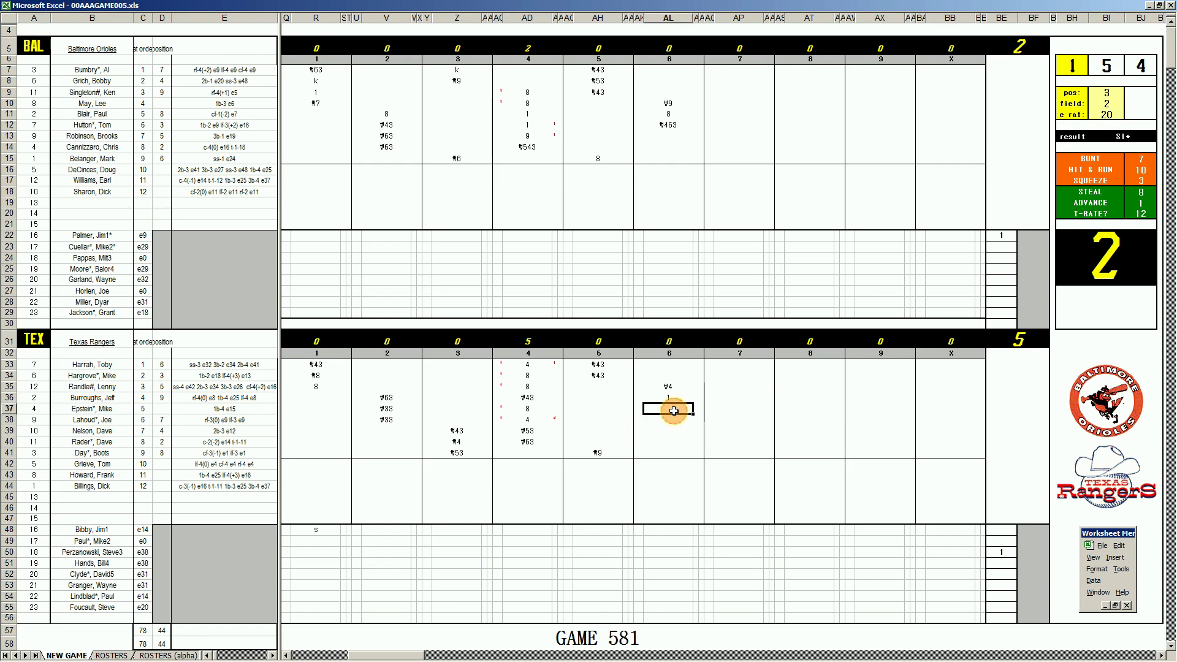
key("Return")
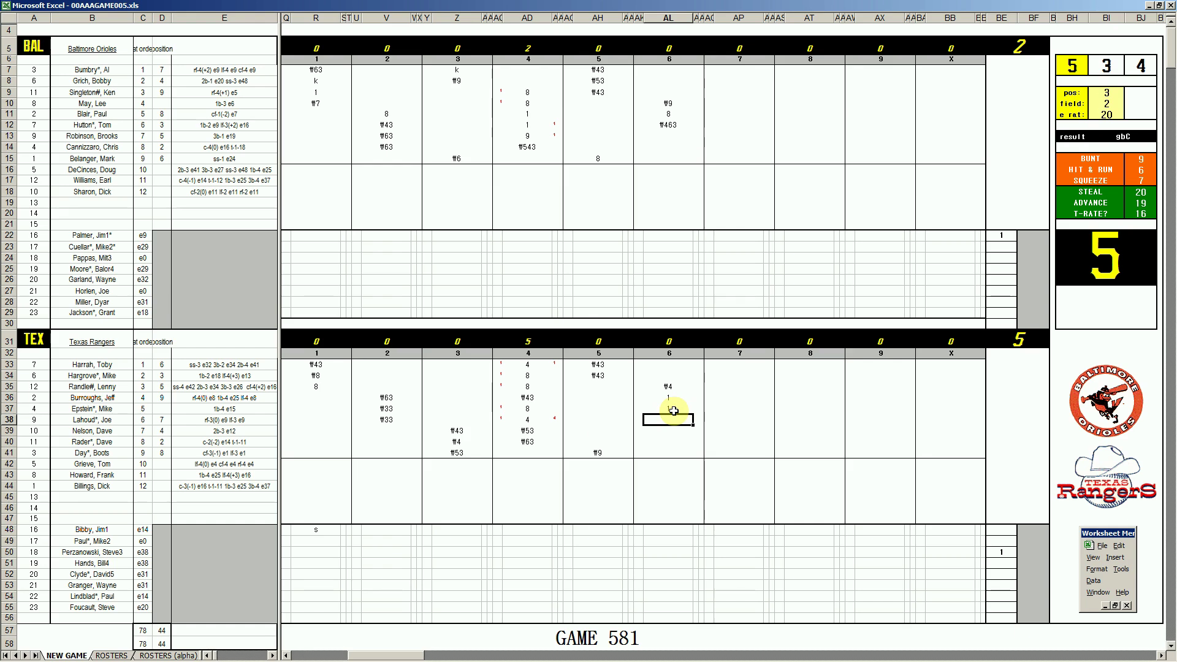
Record #9 for the sixth Texas batter and 1 with a run-batted-in mark for the seventh in the sixth inning
type("#9")
key("Return")
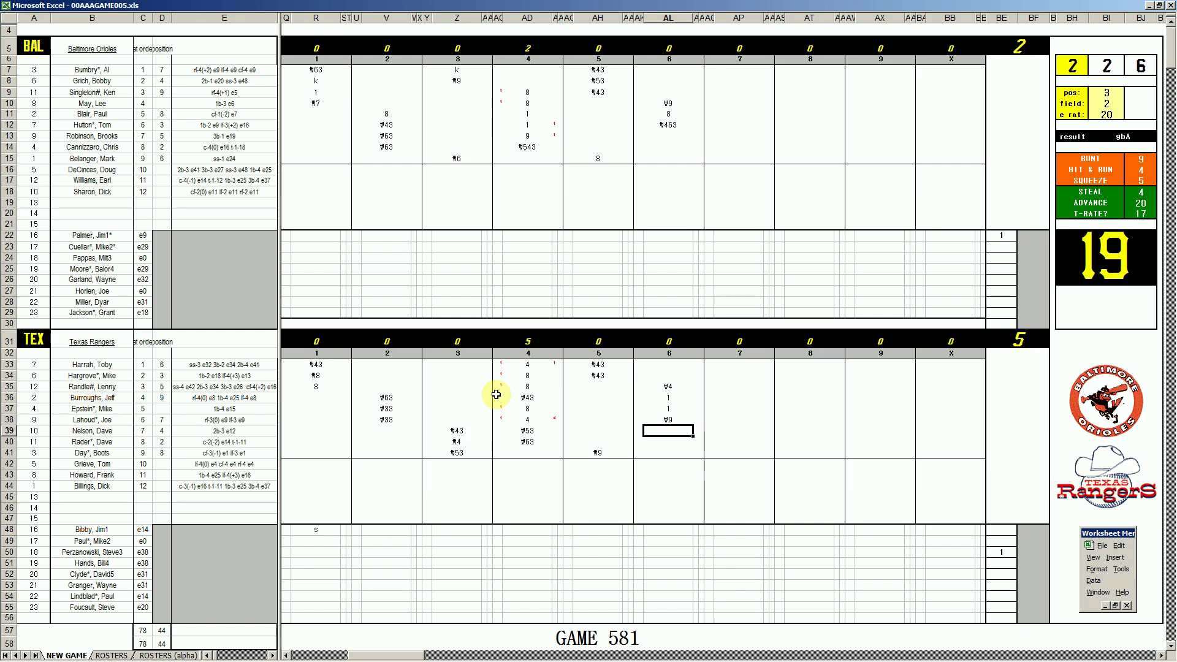
type("1")
key("Right")
type("1")
Mark a run scored for the fourth Texas batter in the sixth inning and record #33 for the eighth batter
key("Left")
key("Left")
key("Up")
key("Up")
key("Up")
type("1")
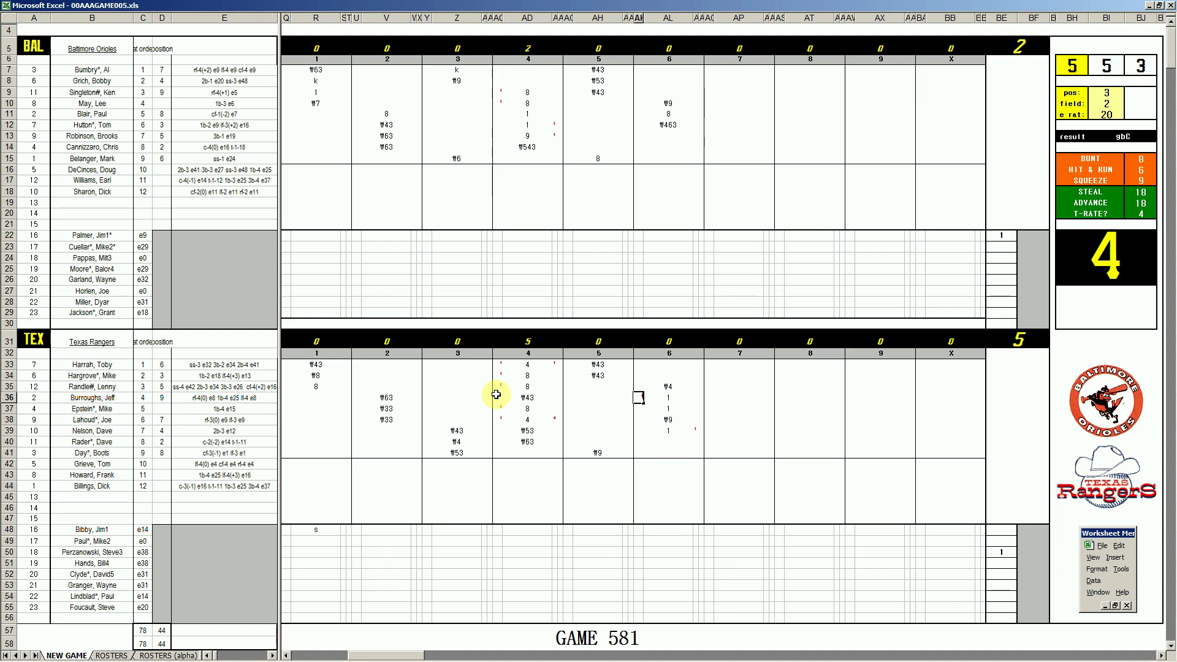
key("Return")
key("Down")
key("Down")
key("Down")
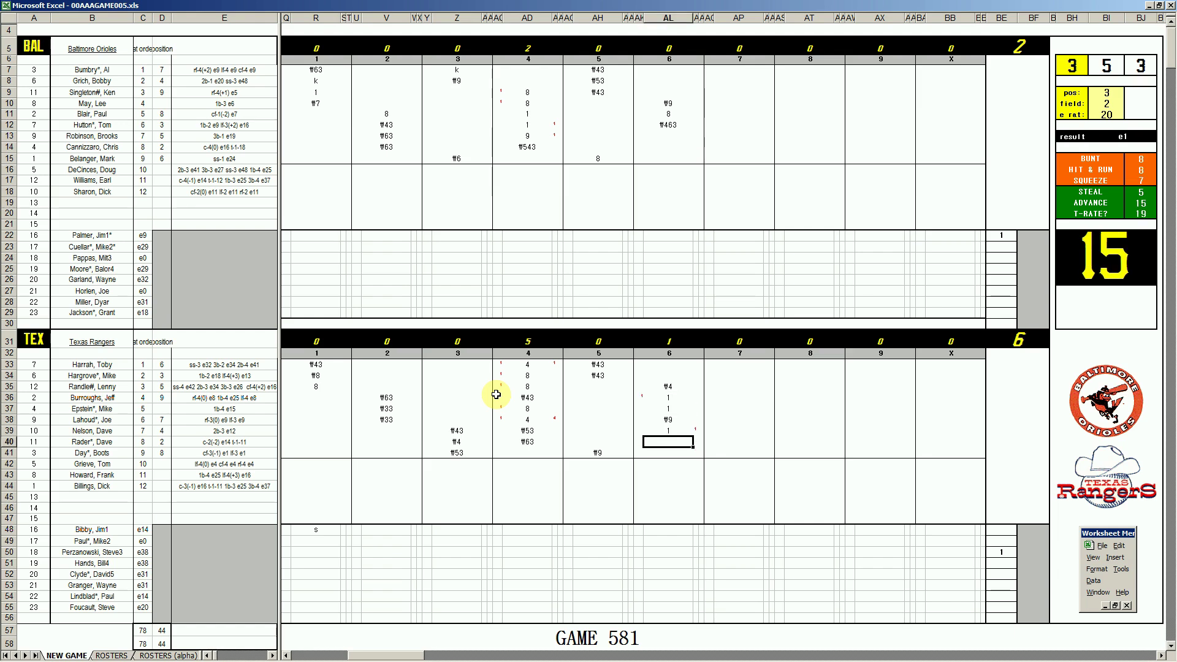
type("\\33")
Record #5 for the seventh Baltimore batter in the seventh inning
left_click(716, 126)
key("Down")
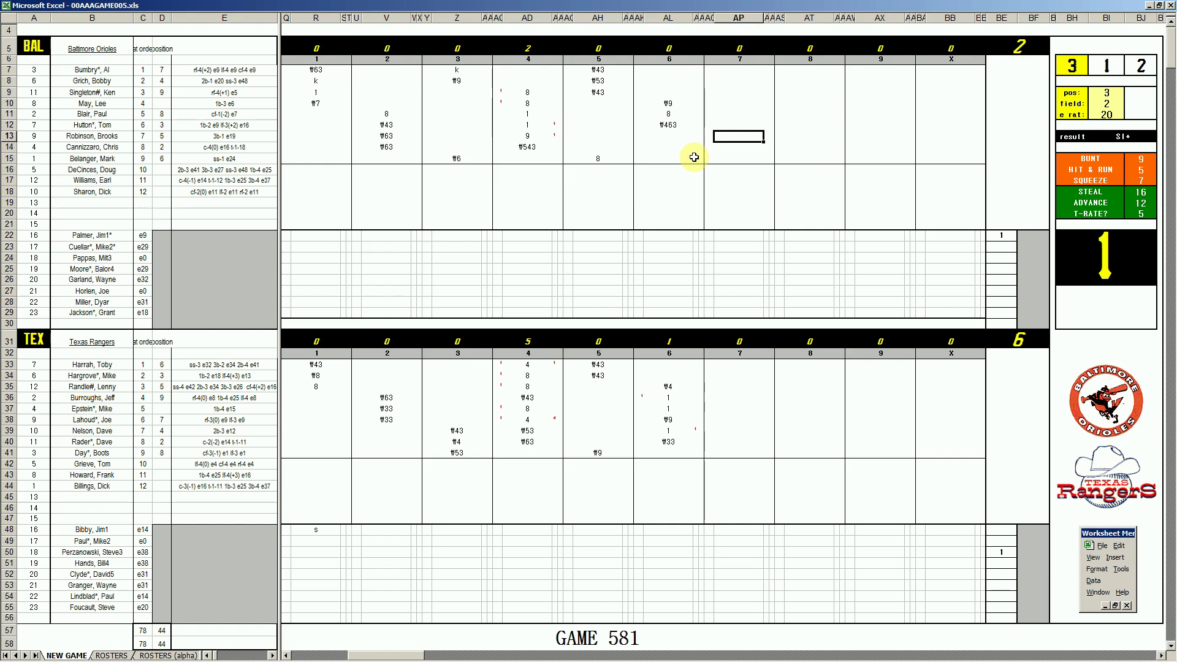
type("\\5")
key("Return")
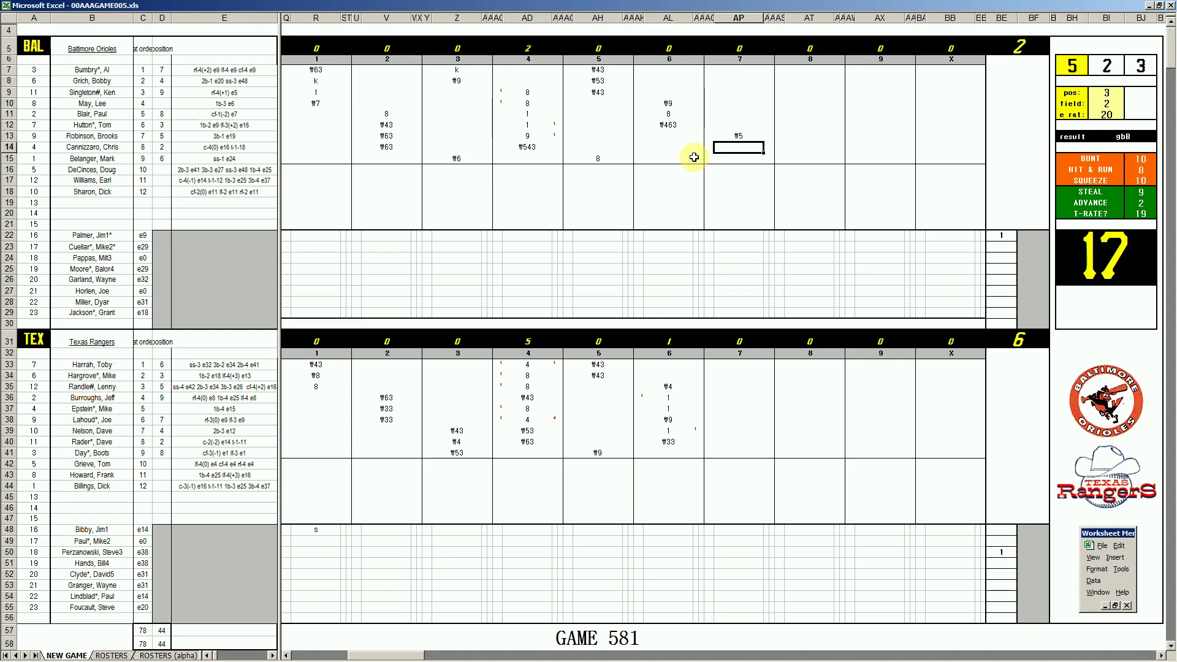
Set the fielding check to position 6 with field rating 3
key("ctrl+q")
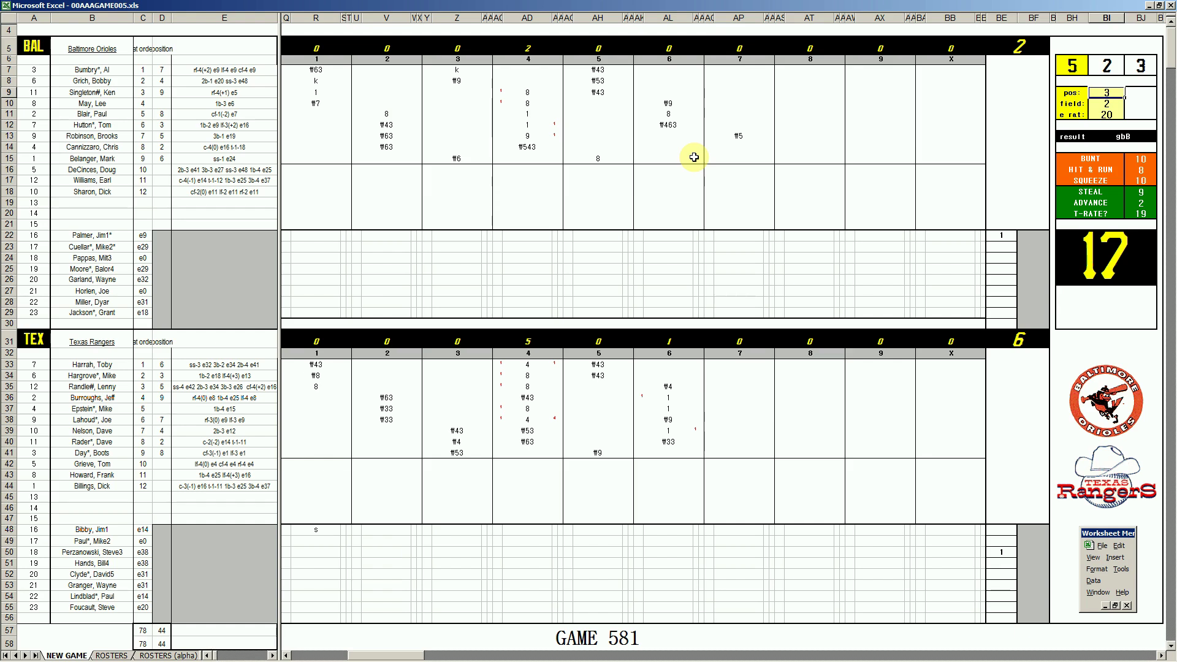
type("6")
key("Return")
type("3")
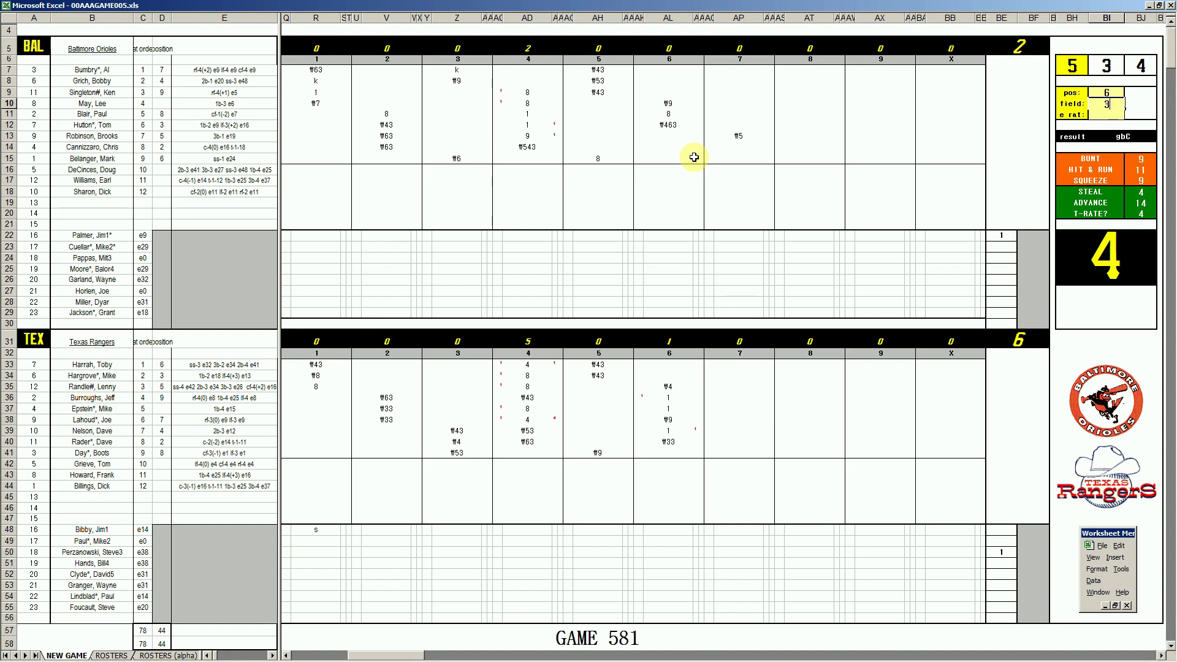
key("Return")
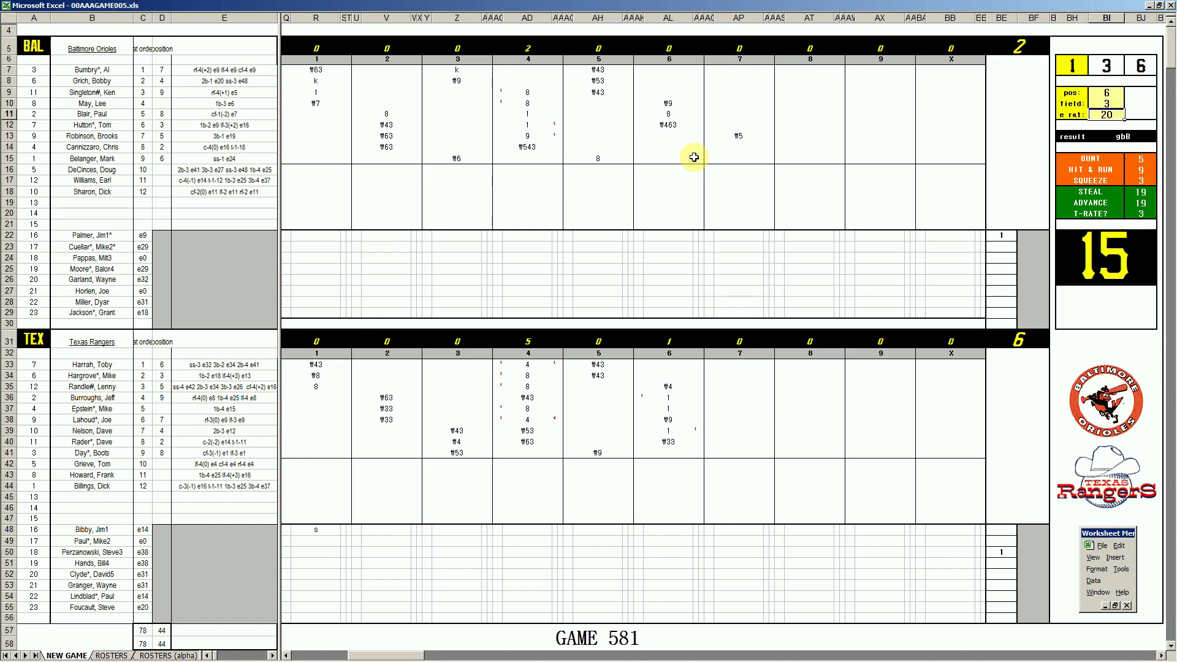
Record #63 for the eighth Baltimore batter in the seventh inning
left_click(741, 144)
type("\\63")
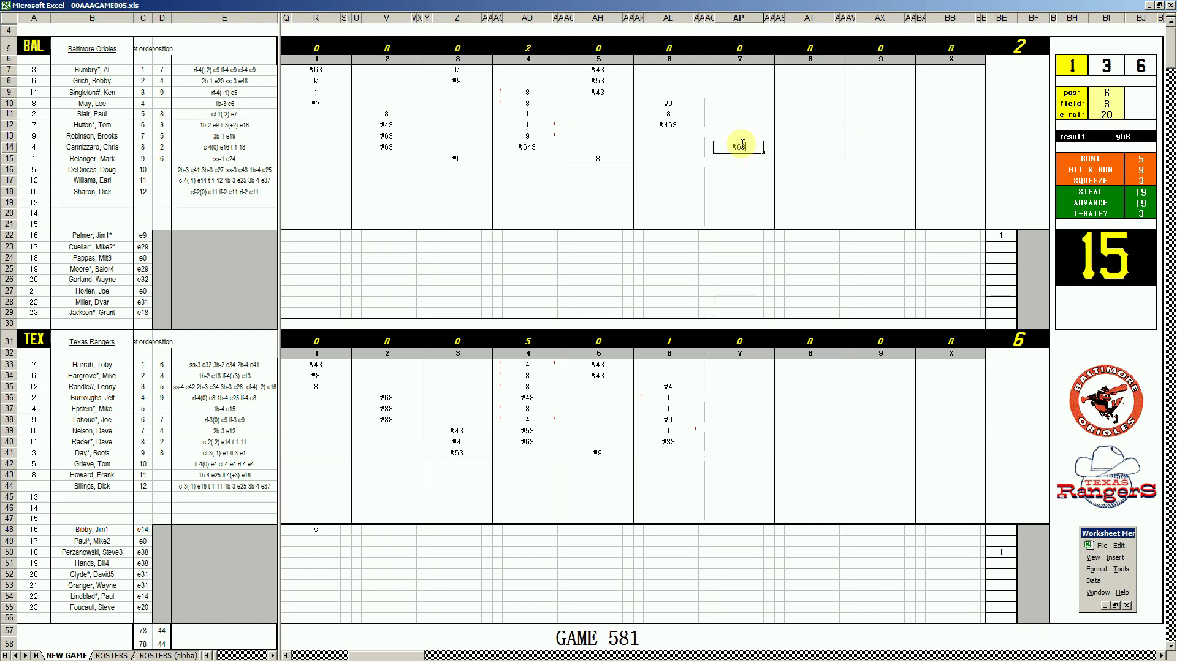
key("Return")
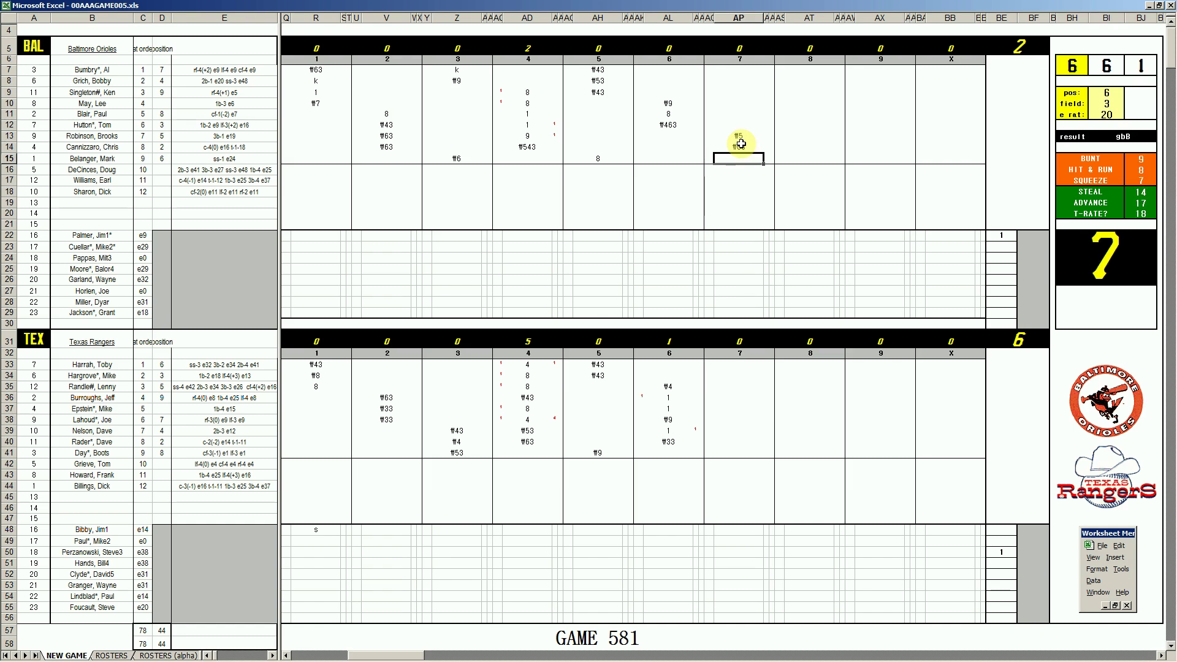
Record #3 for the ninth Baltimore batter in the seventh inning and set the fielding check to position 6, field 1, error rating 24
type("\\3")
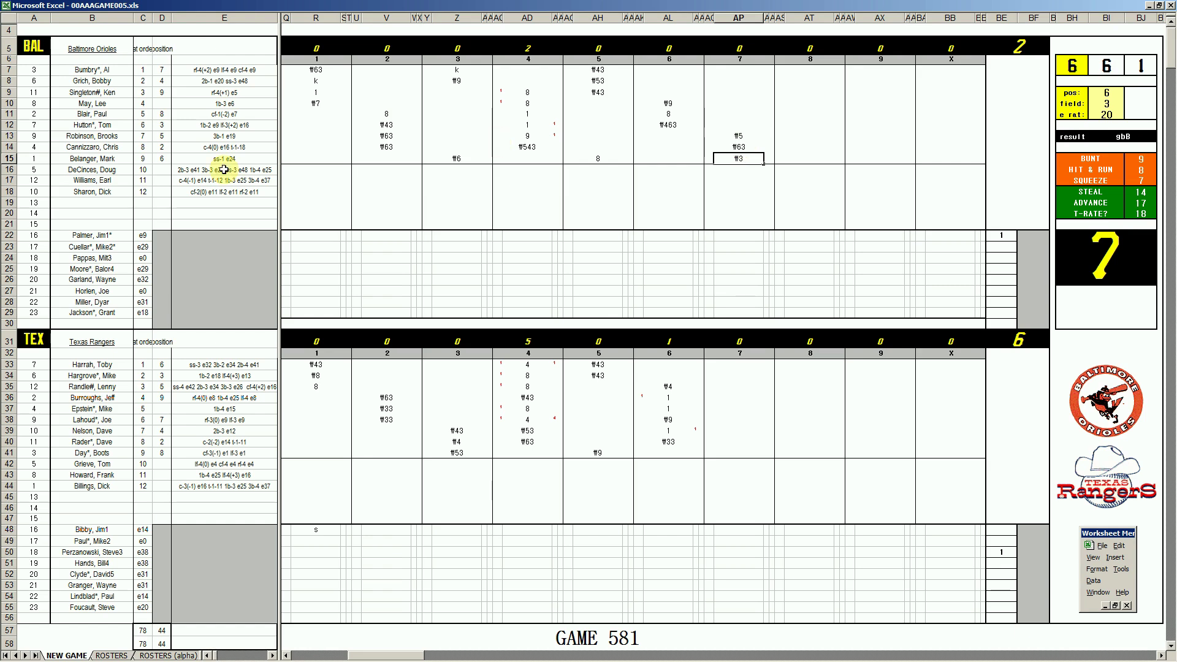
left_click(722, 454)
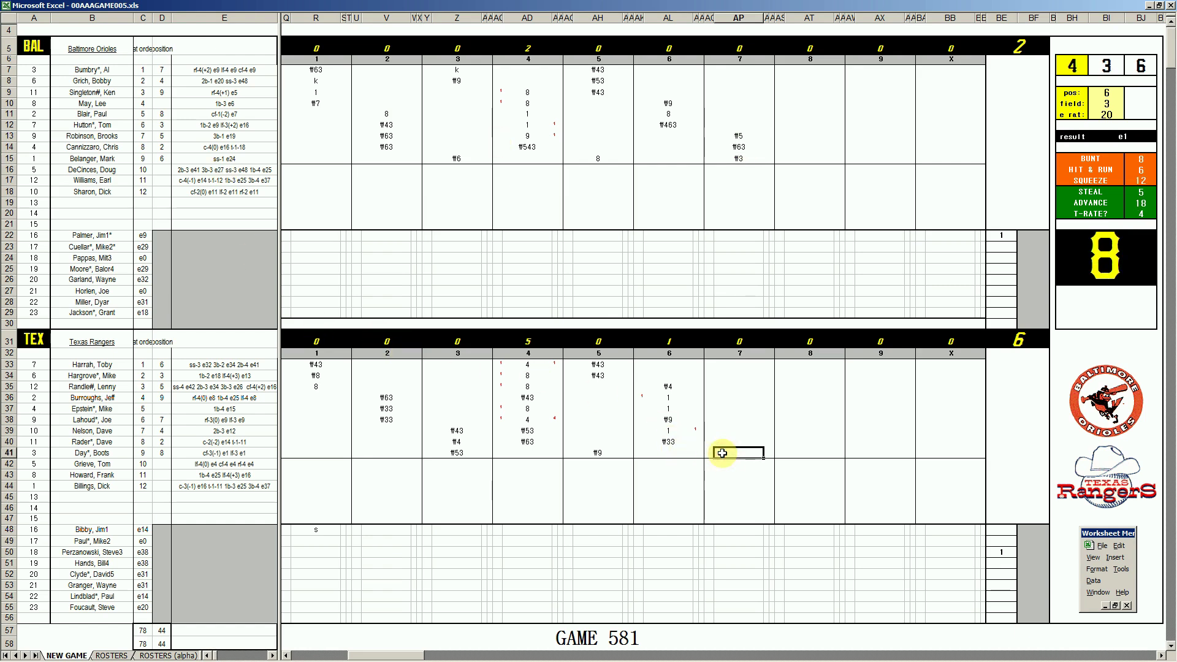
key("ctrl+e")
type("6")
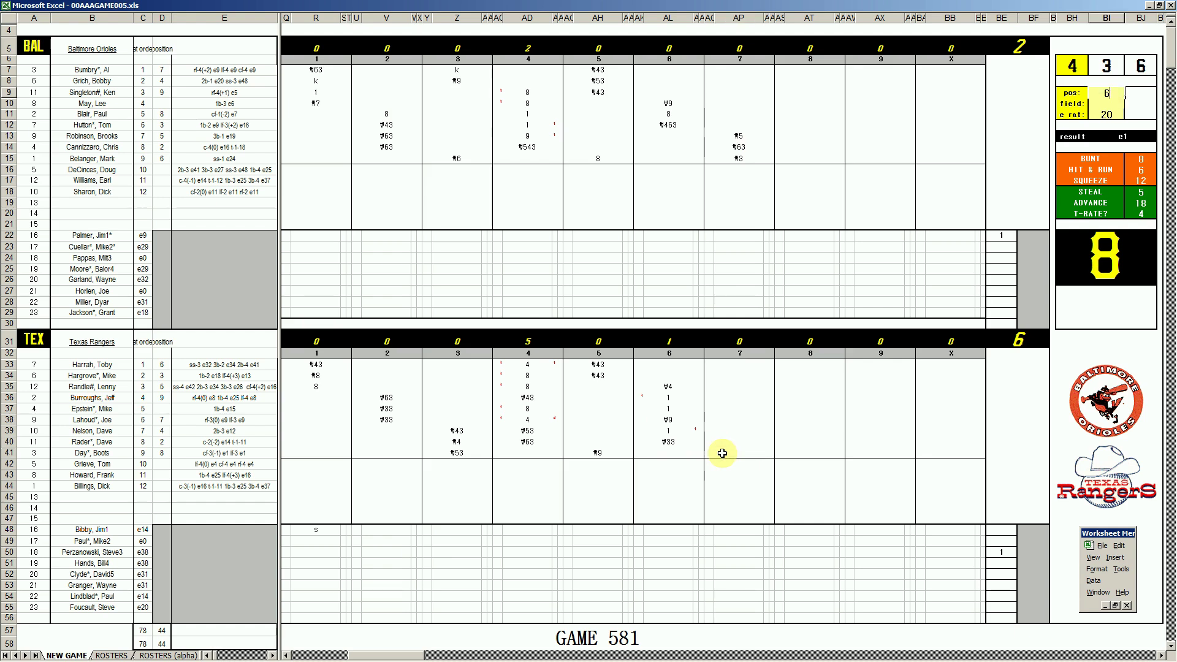
key("Return")
type("1")
key("Return")
type("24")
key("Return")
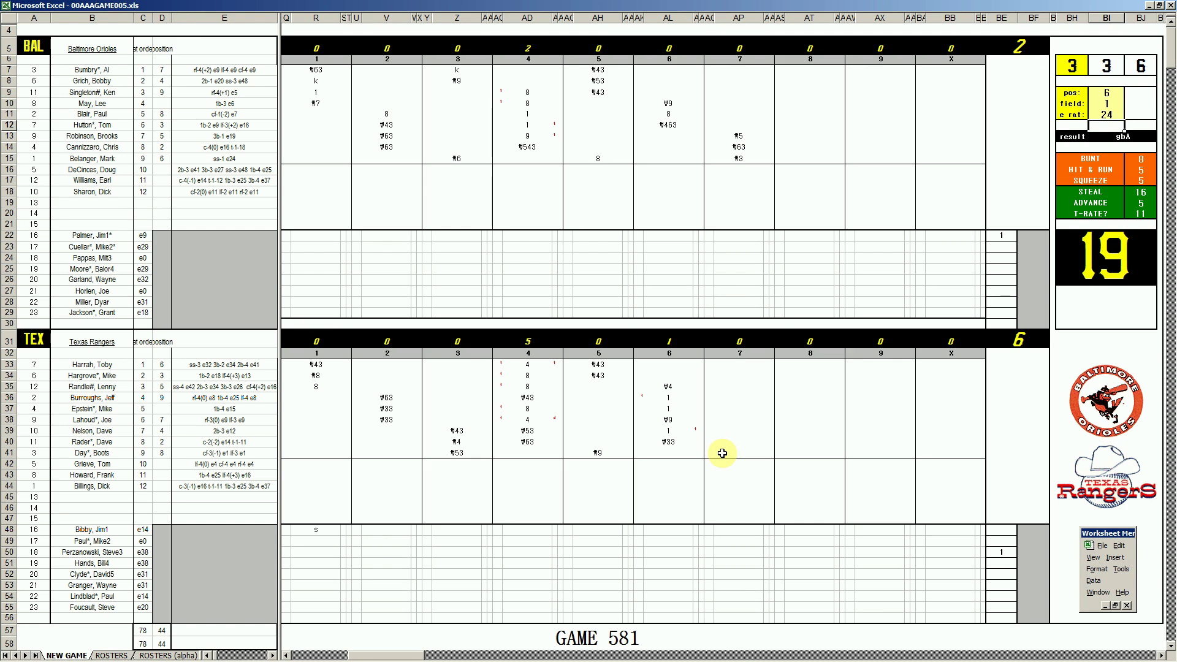
Record #63 for the ninth Texas batter, #7 for the first and #8 for the second in the seventh inning
left_click(722, 454)
type("#63")
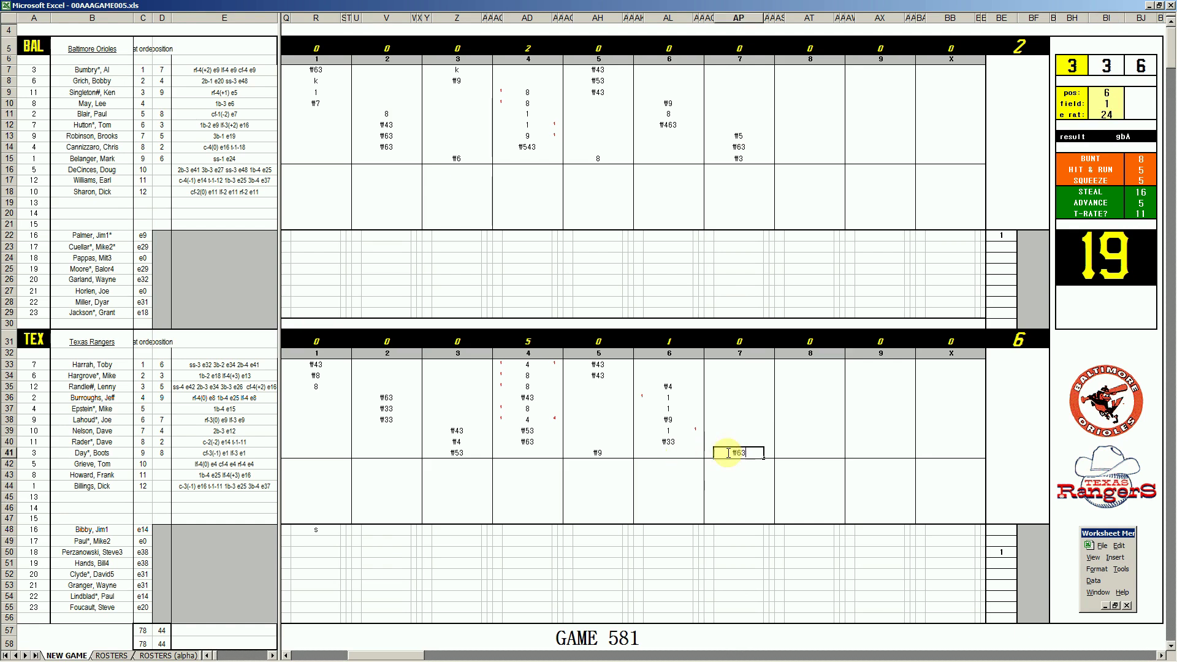
key("Return")
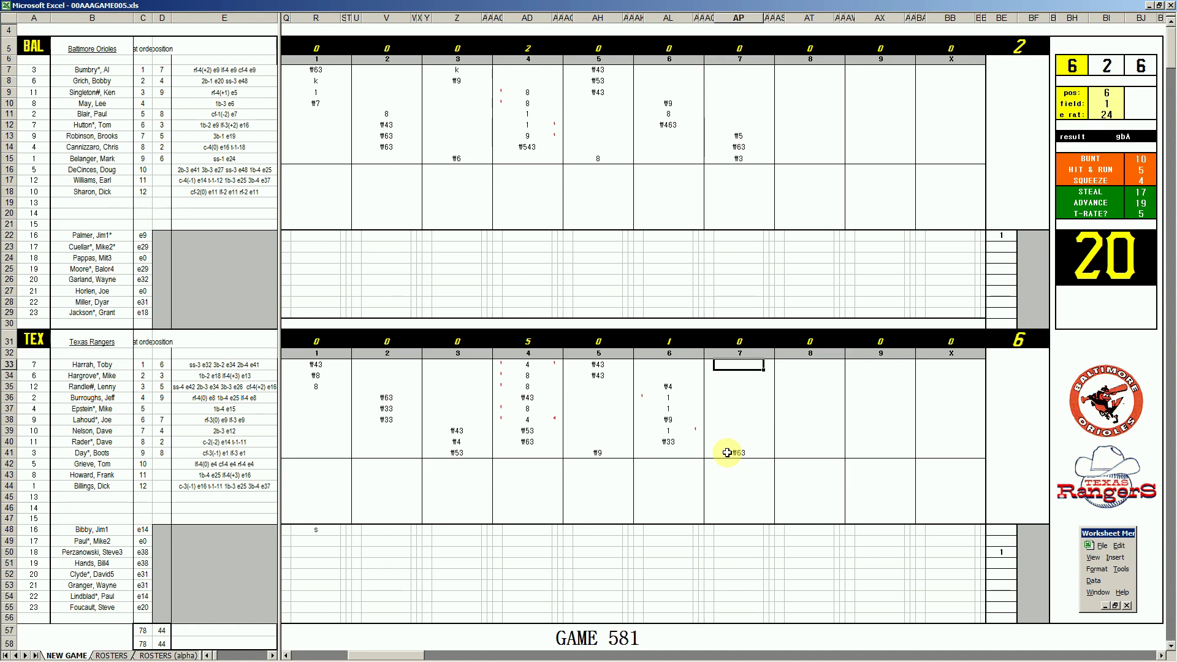
type("#7")
key("Return")
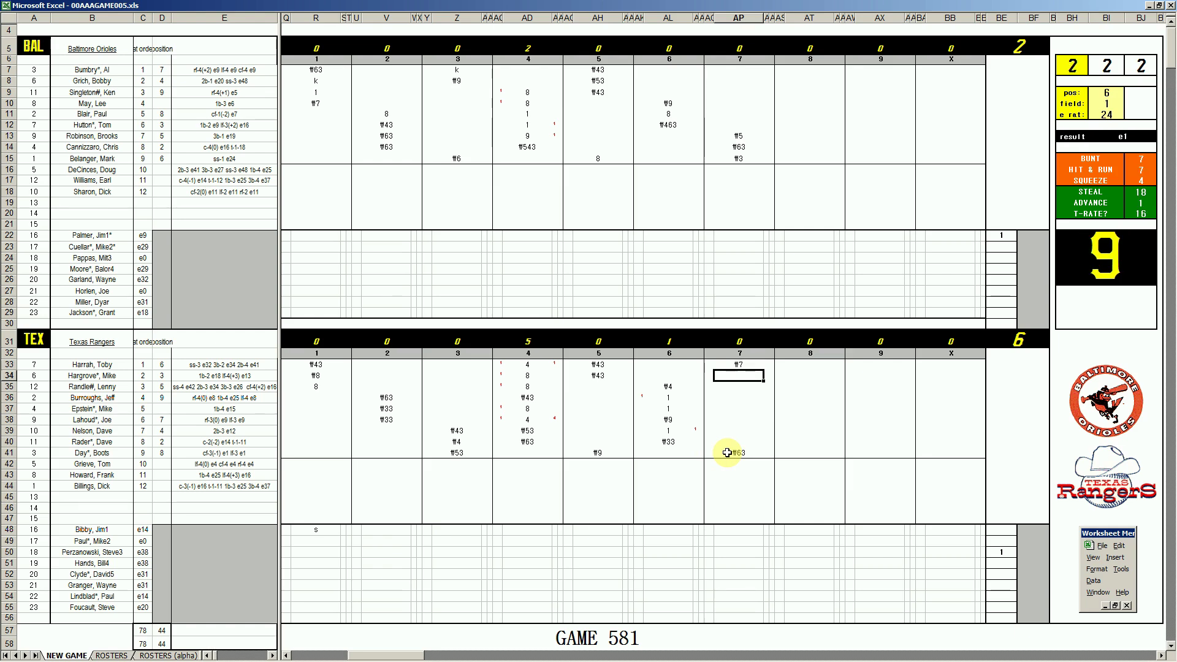
type("#8")
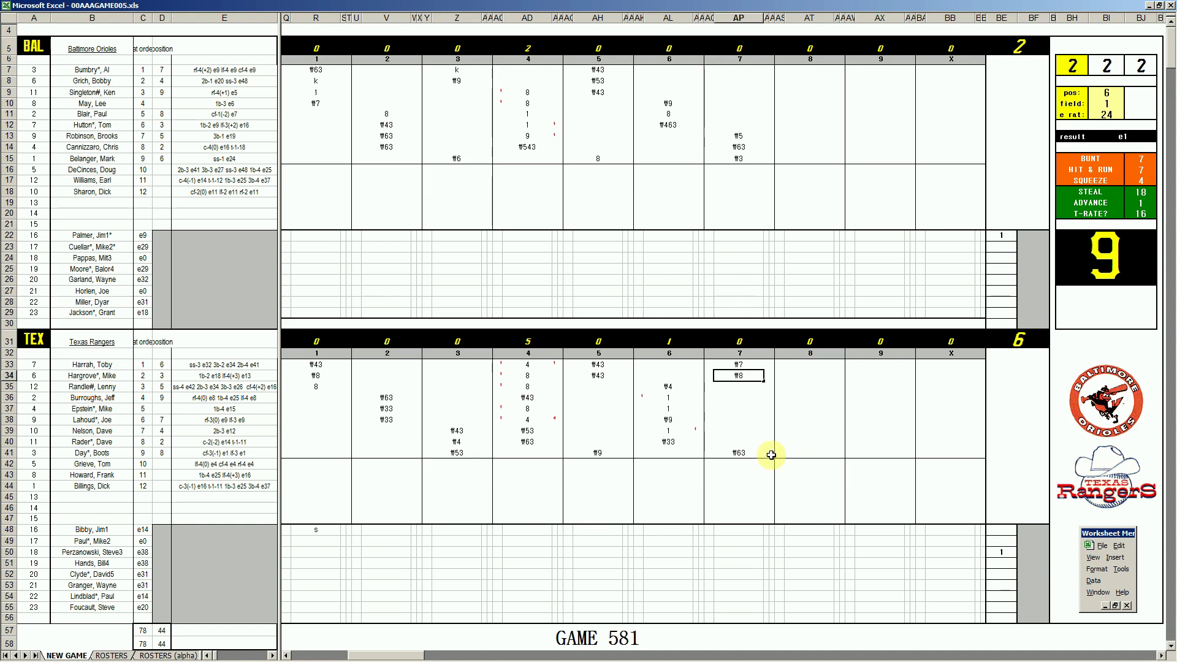
Switch to Spotify and play "Brown Sugar" from ZZ Top's First Album
left_click(794, 655)
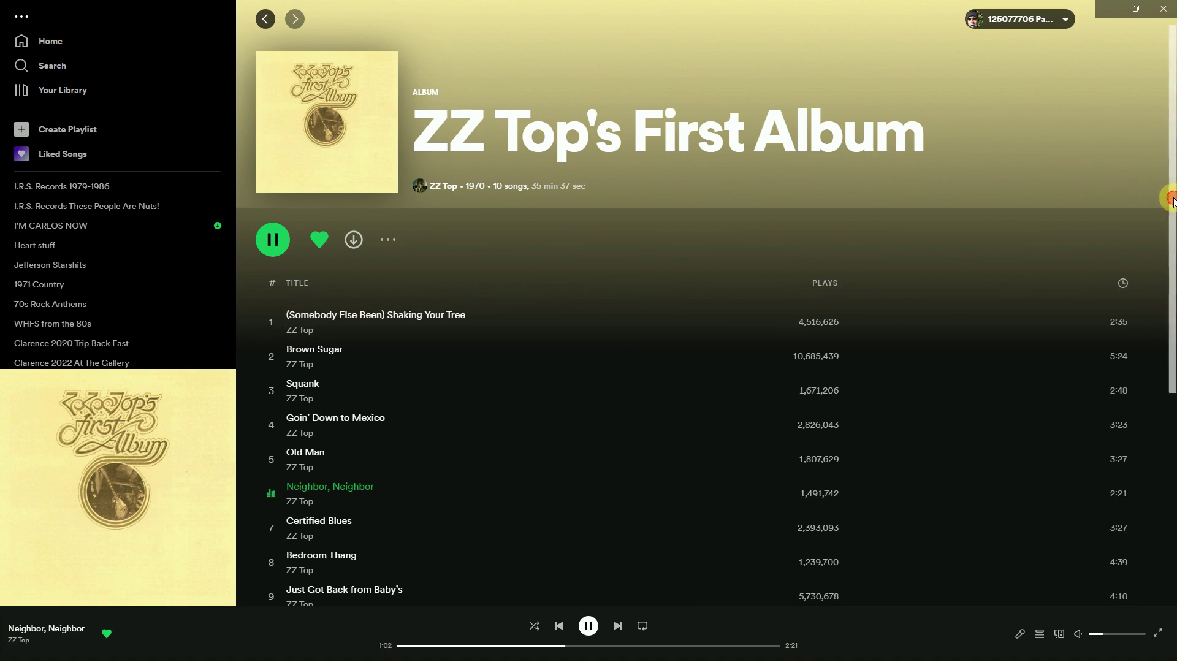
scroll(1171, 240, "down", 1)
scroll(1171, 241, "down", 1)
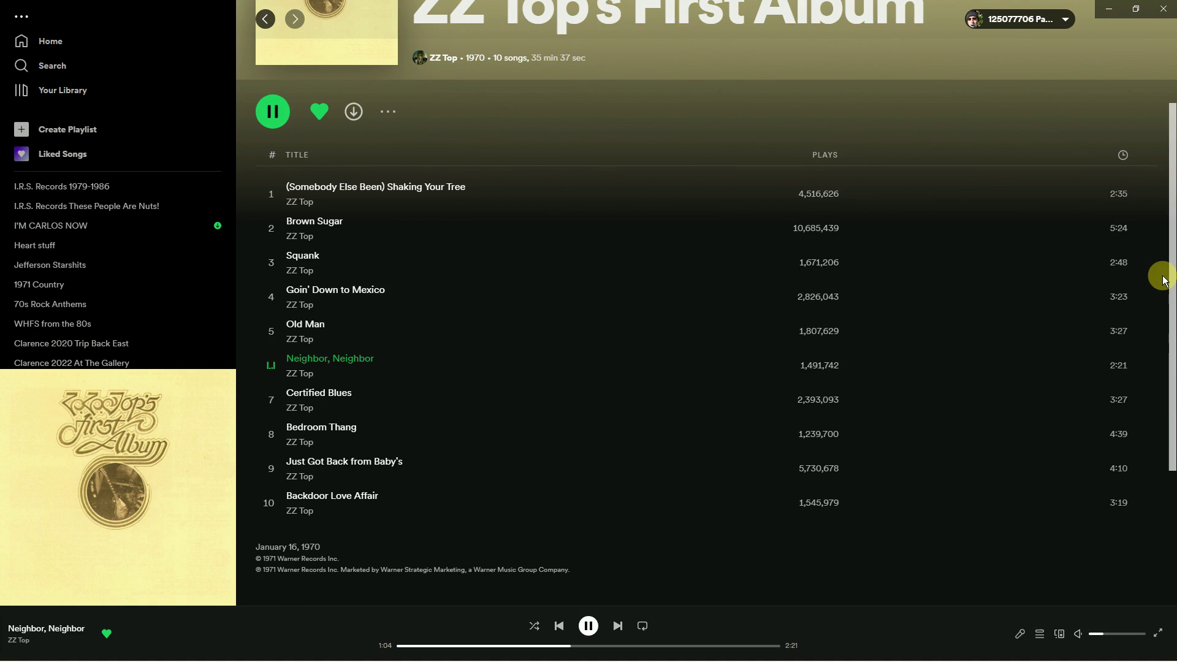
left_click_drag(1161, 264, 1161, 196)
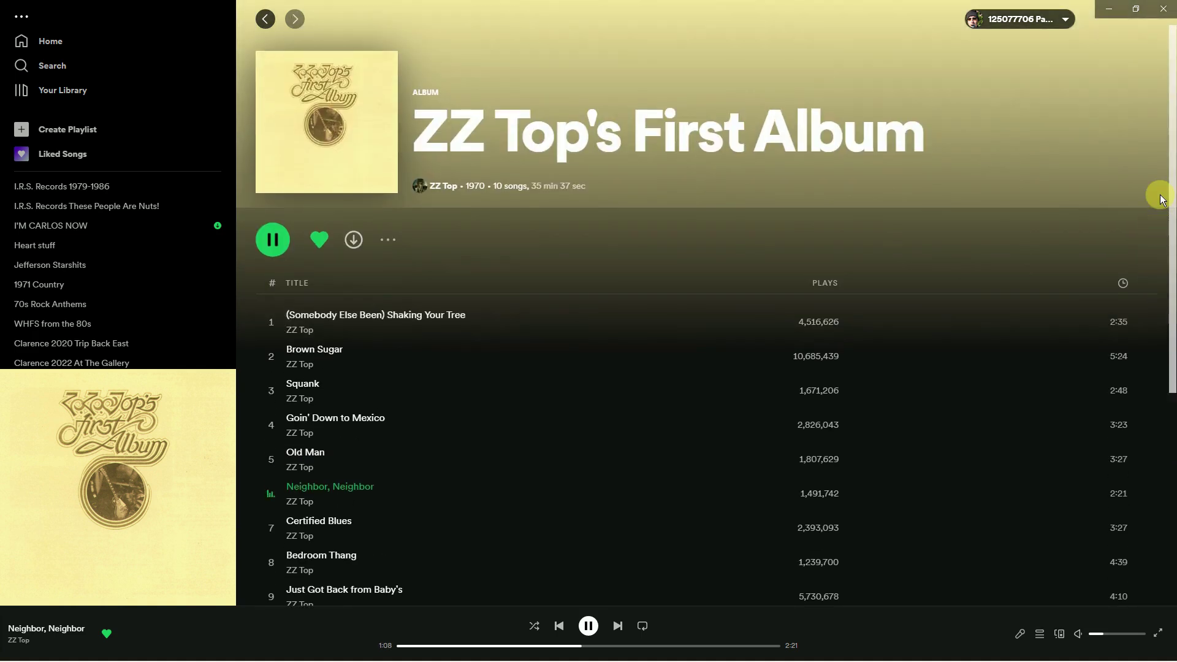
left_click(271, 357)
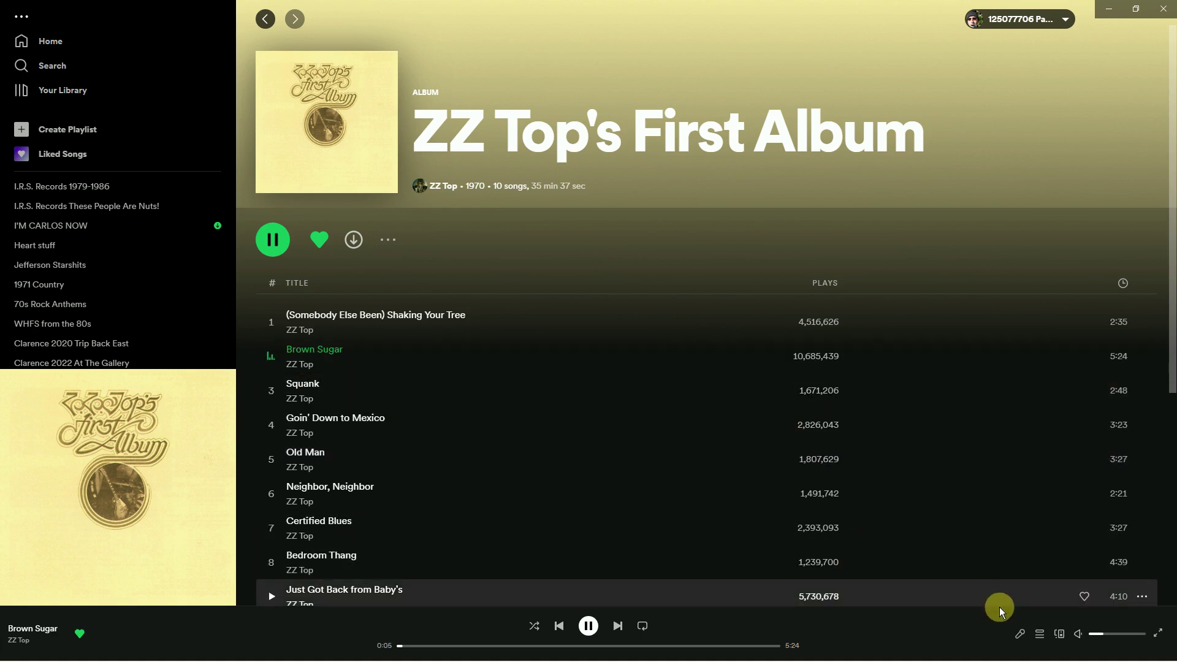
Raise the music volume slightly and switch back to the 00AAAGAME005.xls scoresheet in Excel
left_click_drag(1103, 638, 1114, 638)
mouse_move(393, 661)
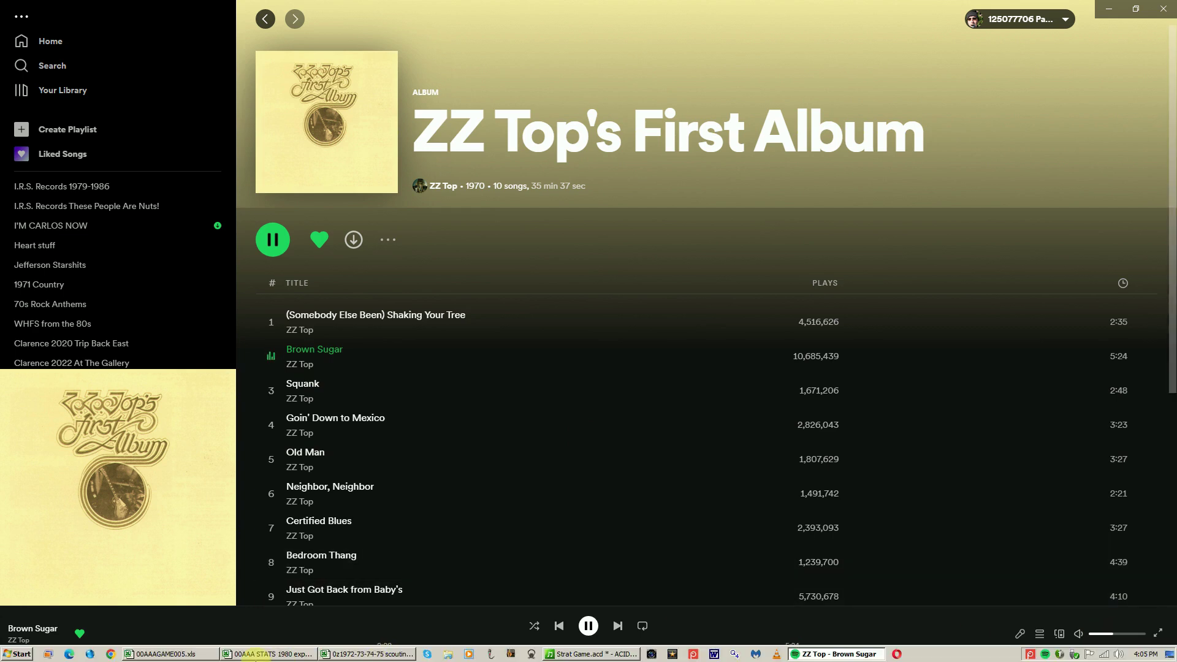
left_click(198, 659)
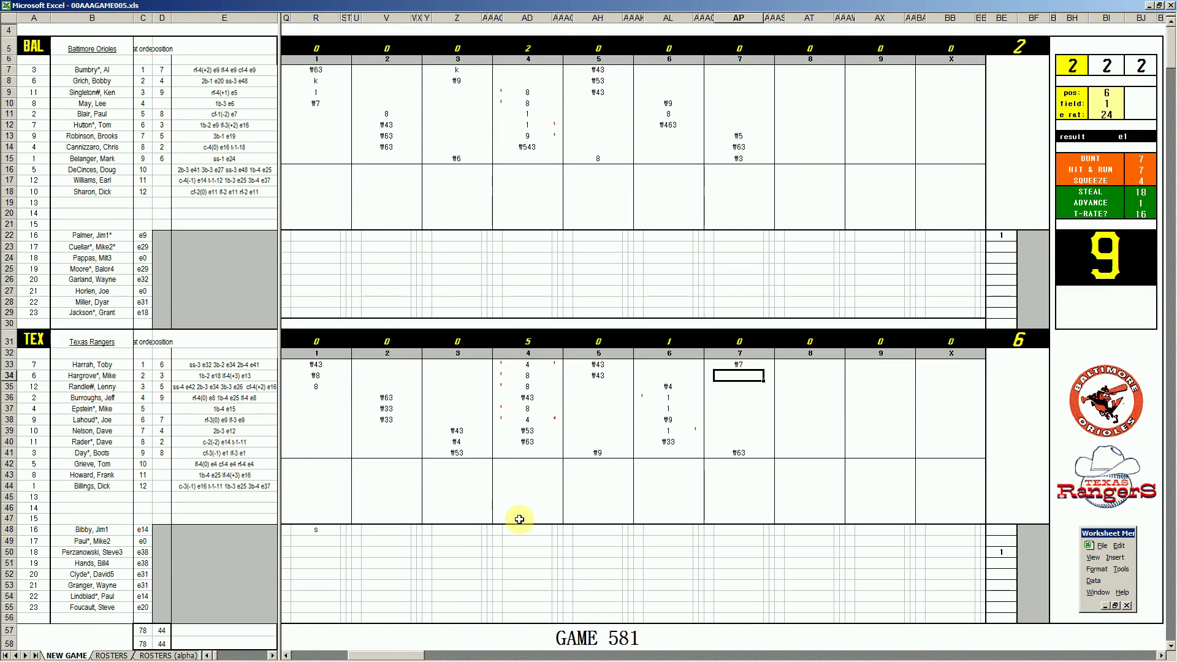
Set the fielding check for the first Baltimore batter in the eighth inning to position 8, field 3, error rating 1
left_click(807, 72)
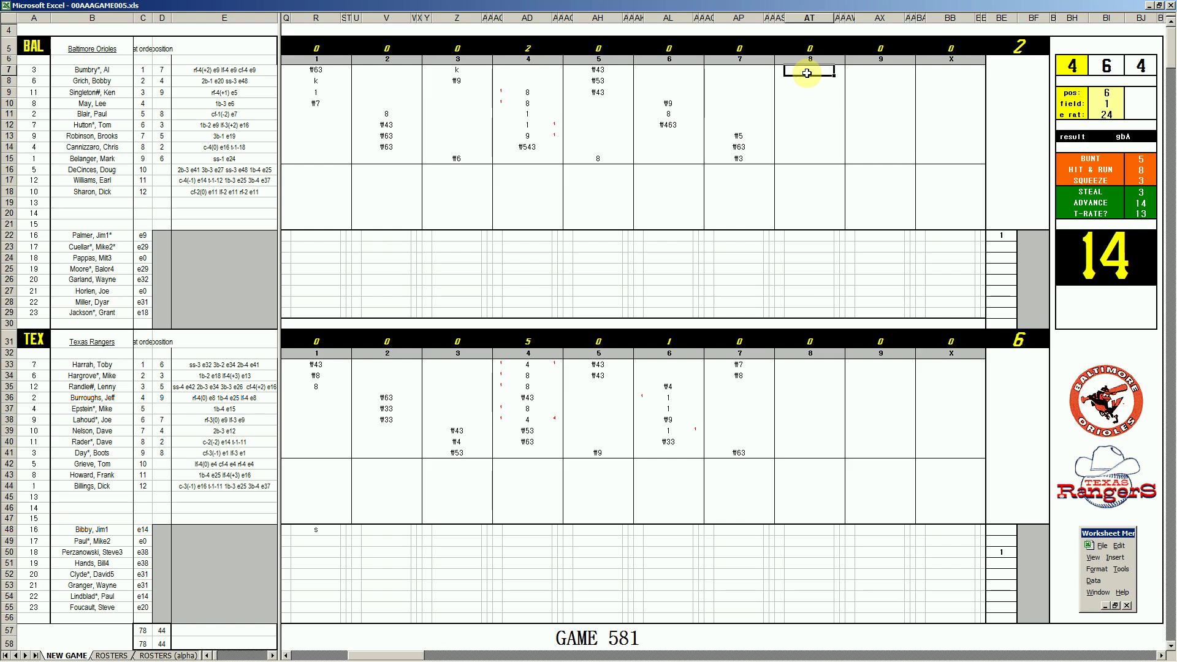
key("Tab")
type("8")
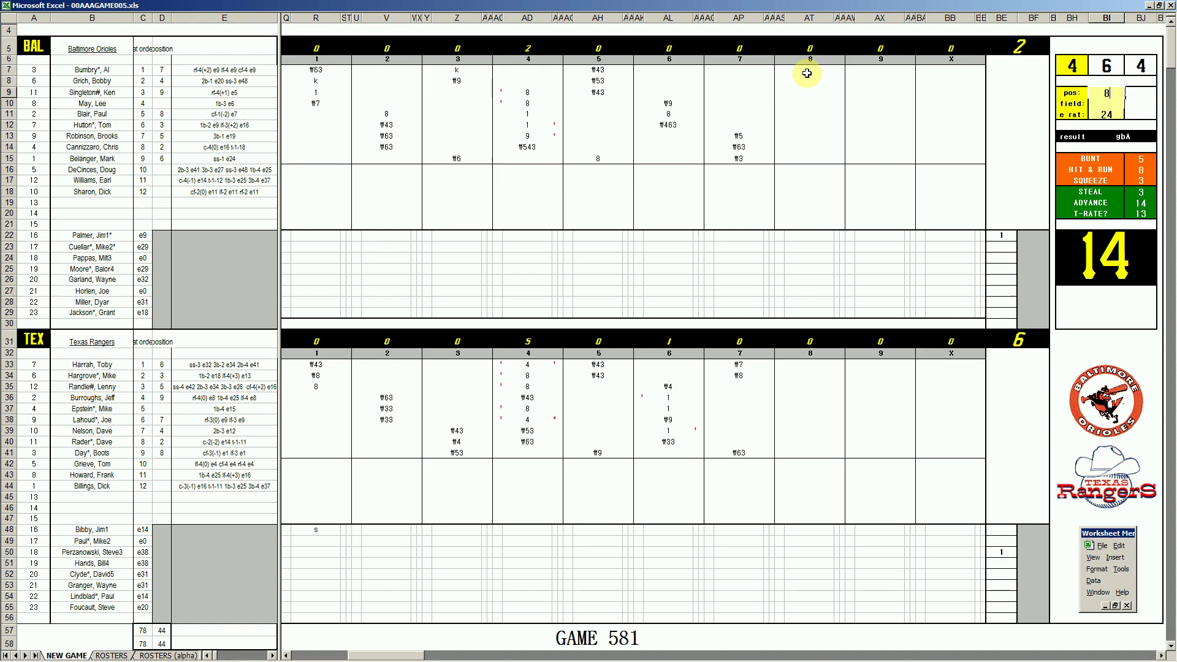
key("Return")
key("Return")
key("Return")
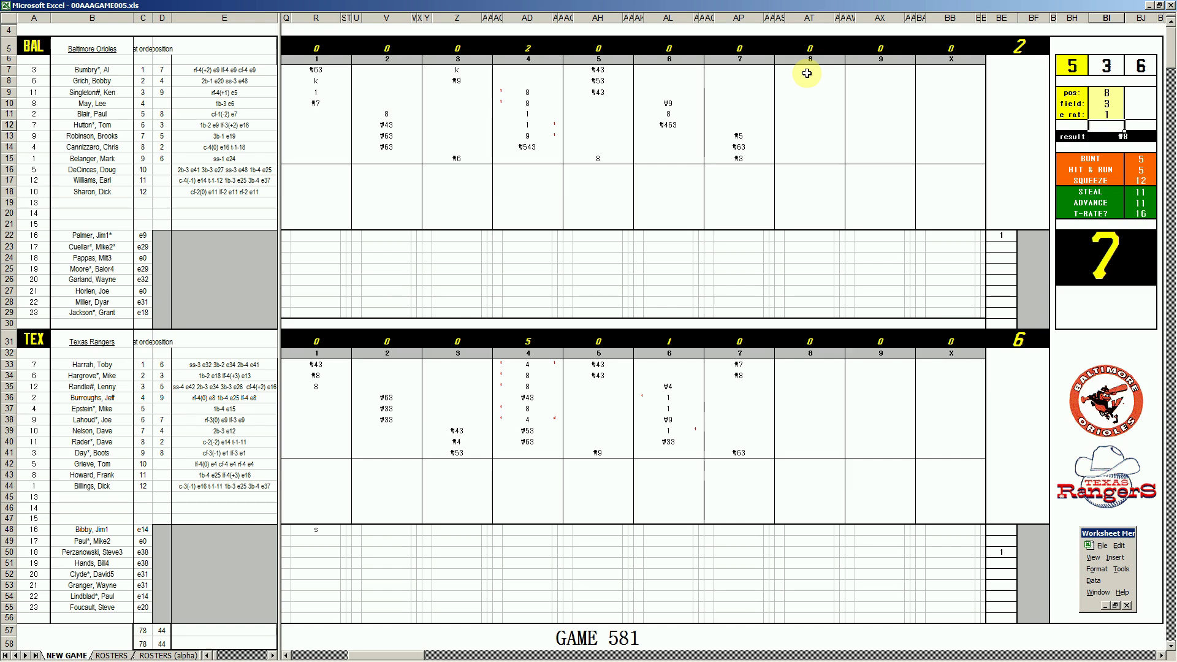
Record #8, #3, 1 and #9 for the first four Baltimore batters in the eighth inning
left_click(807, 71)
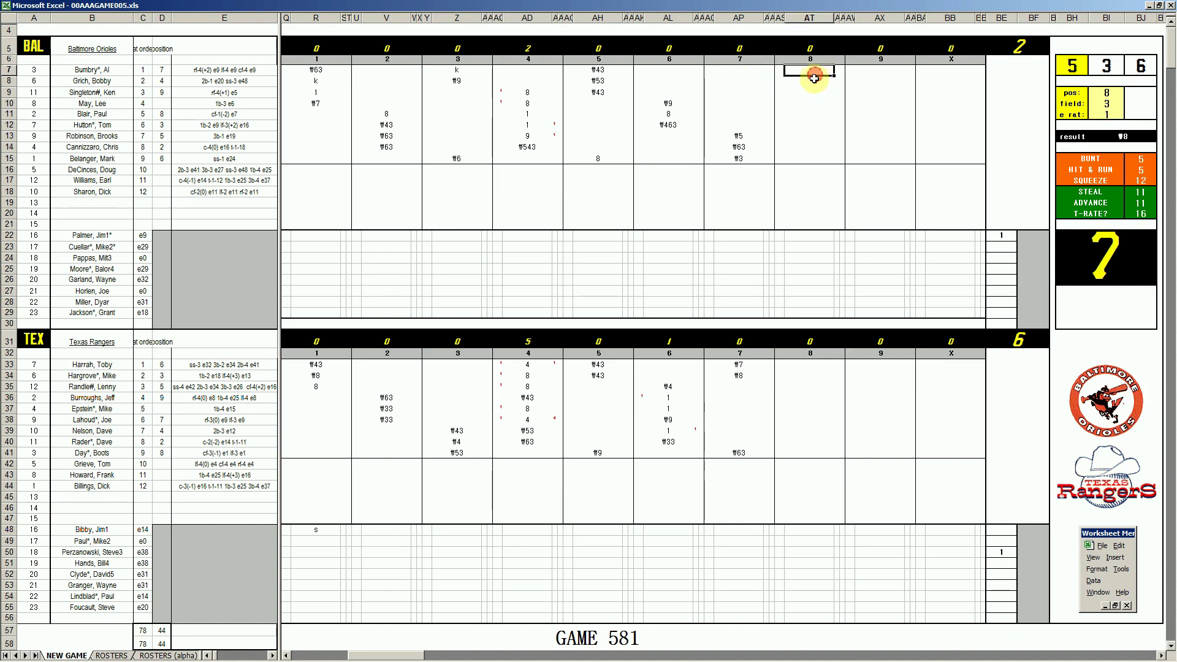
type("#8")
key("Return")
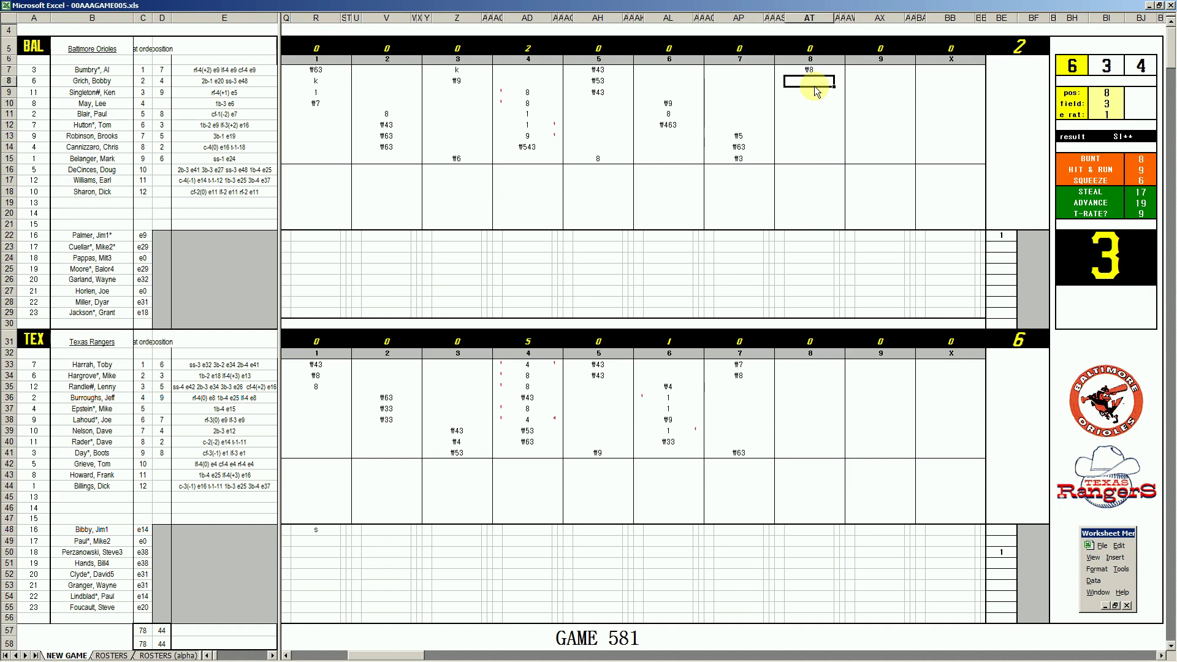
type("#3")
key("Return")
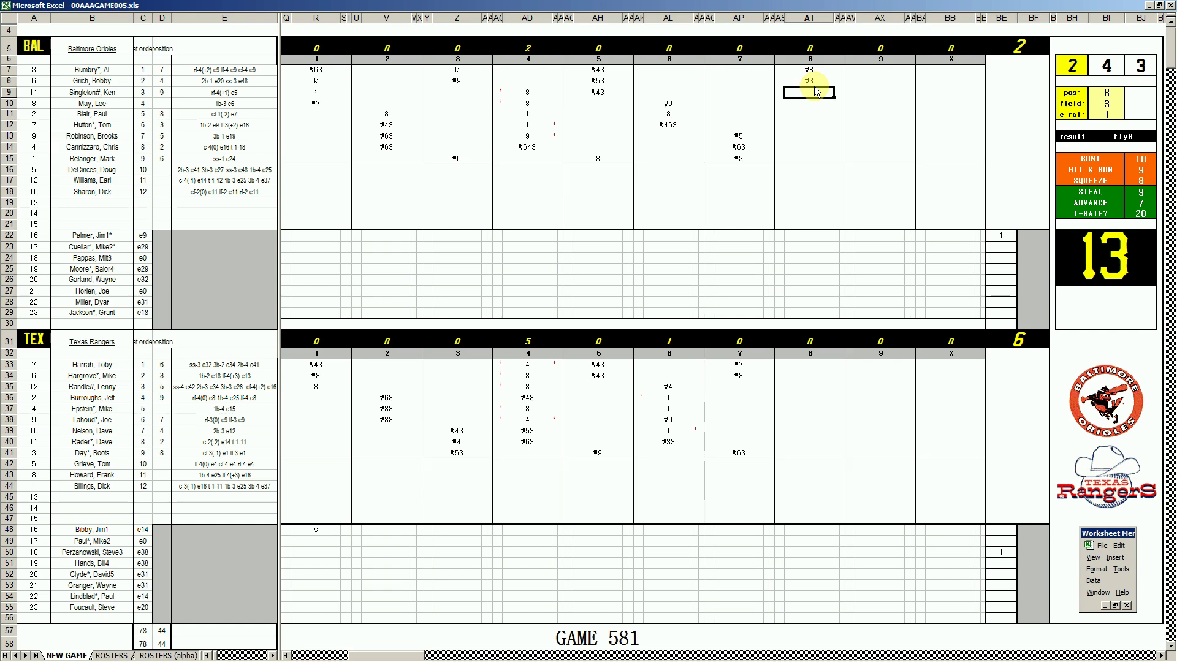
type("1")
key("Return")
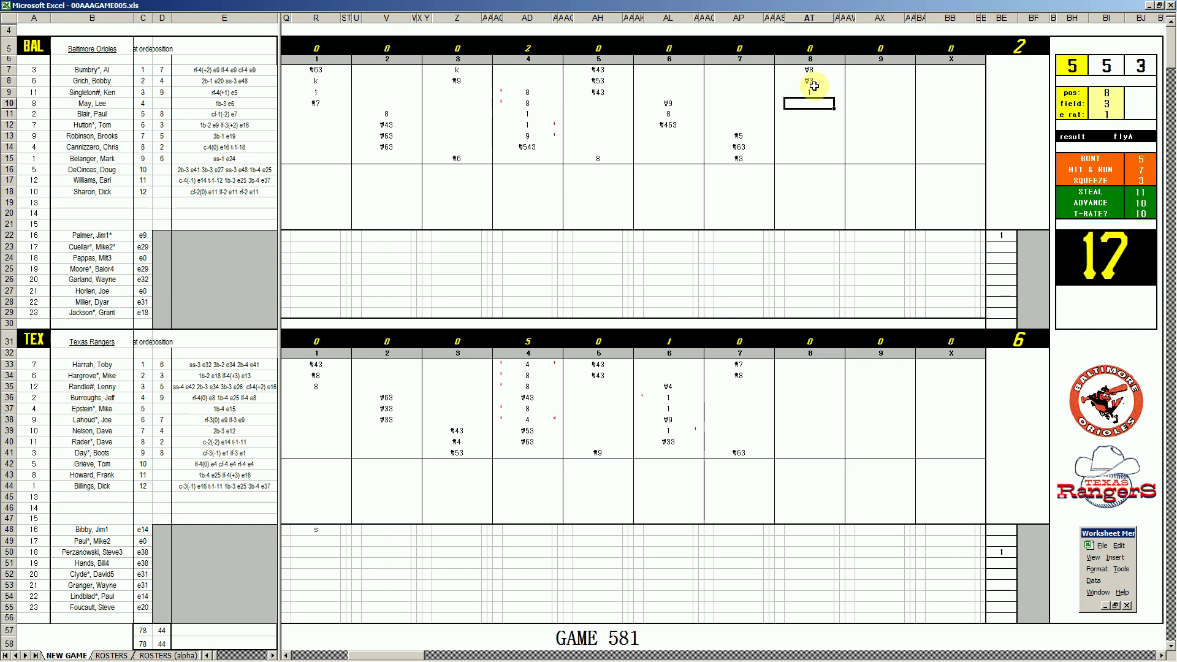
type("#9")
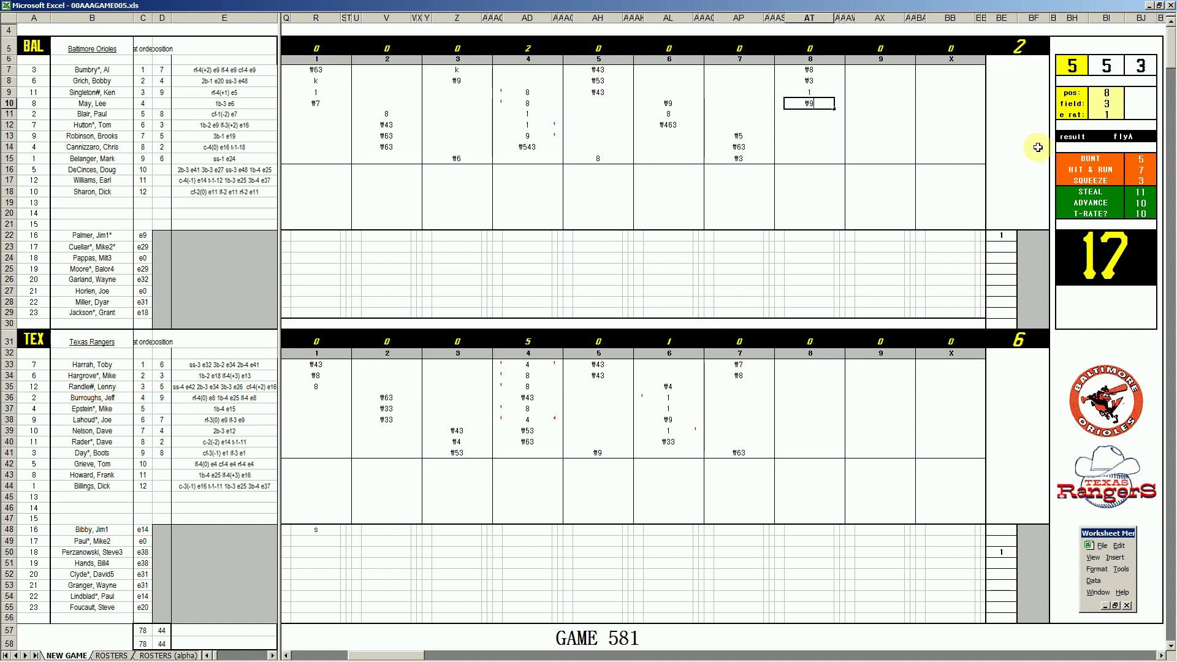
Log the Baltimore pitching change with 7 as the last inning in row 22 and 8 as the first inning in row 28
left_click(1042, 236)
double_click(1044, 236)
key("Return")
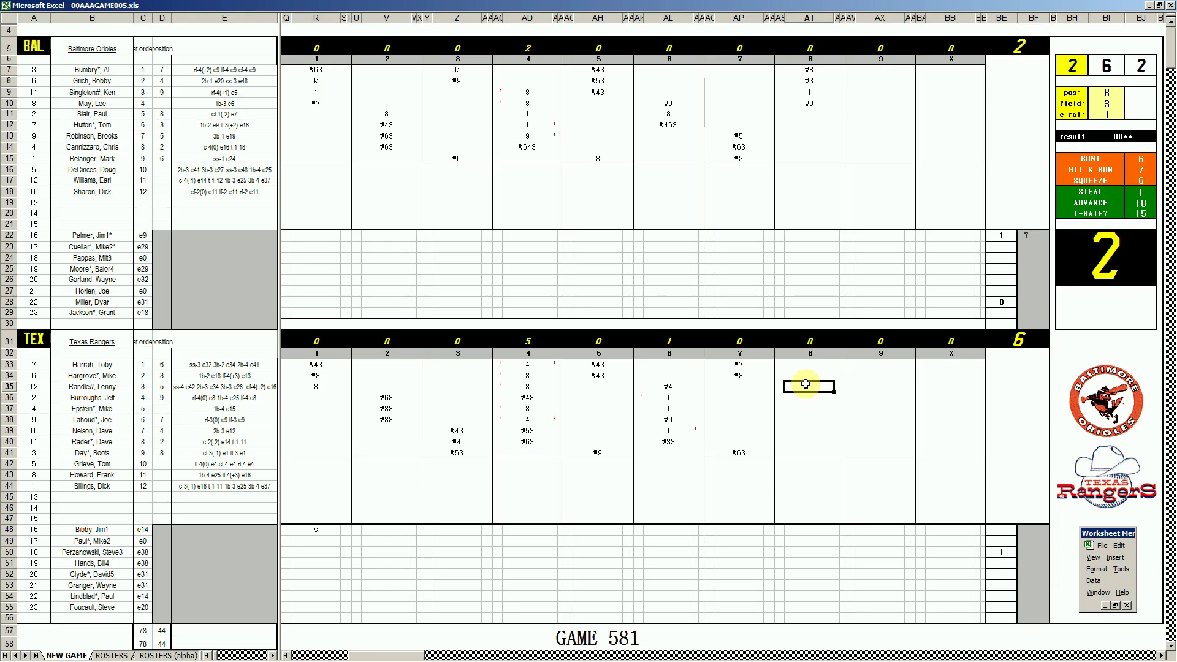
Record 1 for both the third and fourth Texas batters in the eighth inning
double_click(806, 385)
key("Return")
key("F2")
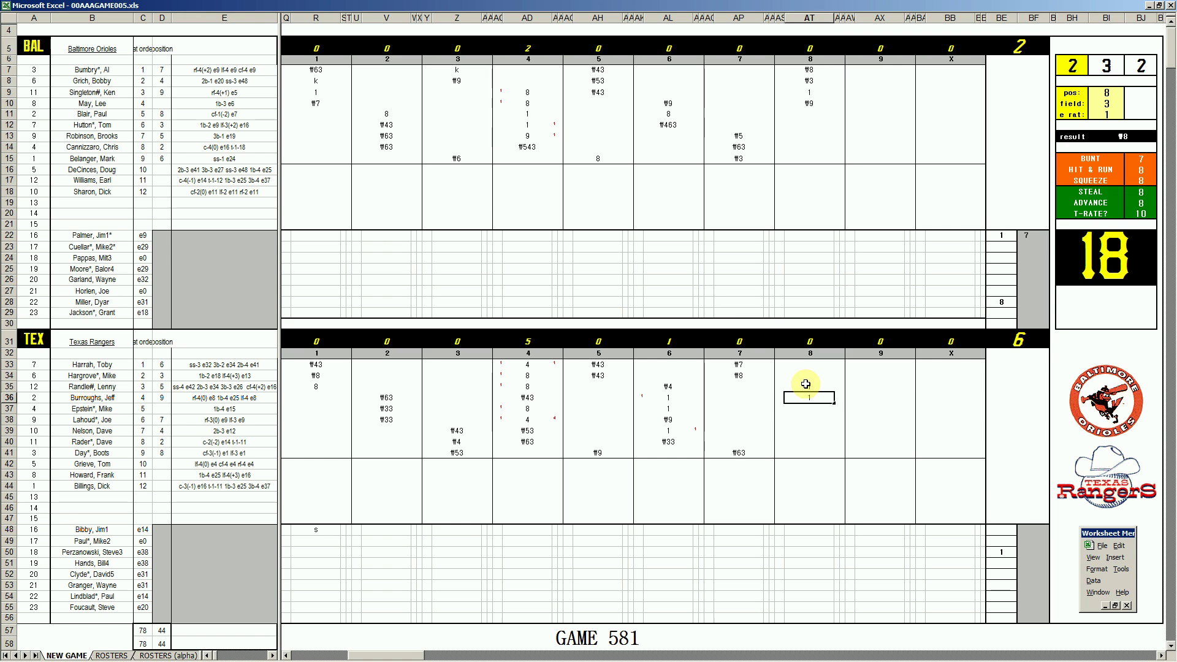
type("1")
key("Return")
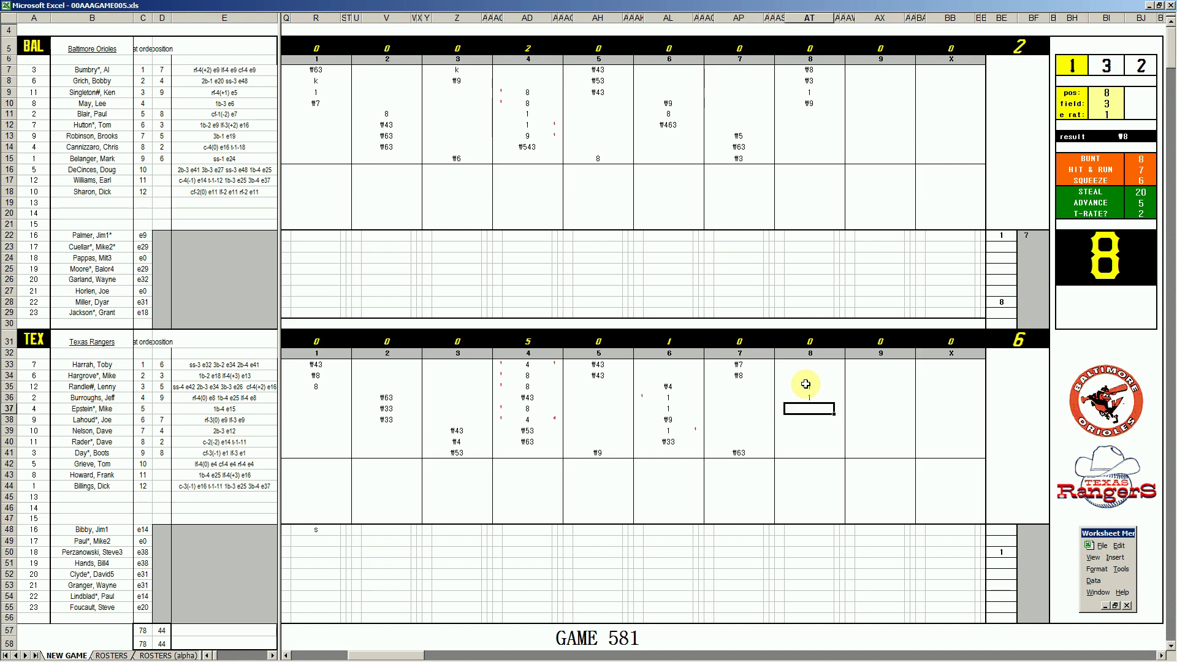
Record #882 for the fifth Texas batter in the eighth inning and enter r for that inning in row 48
type("9")
key("Return")
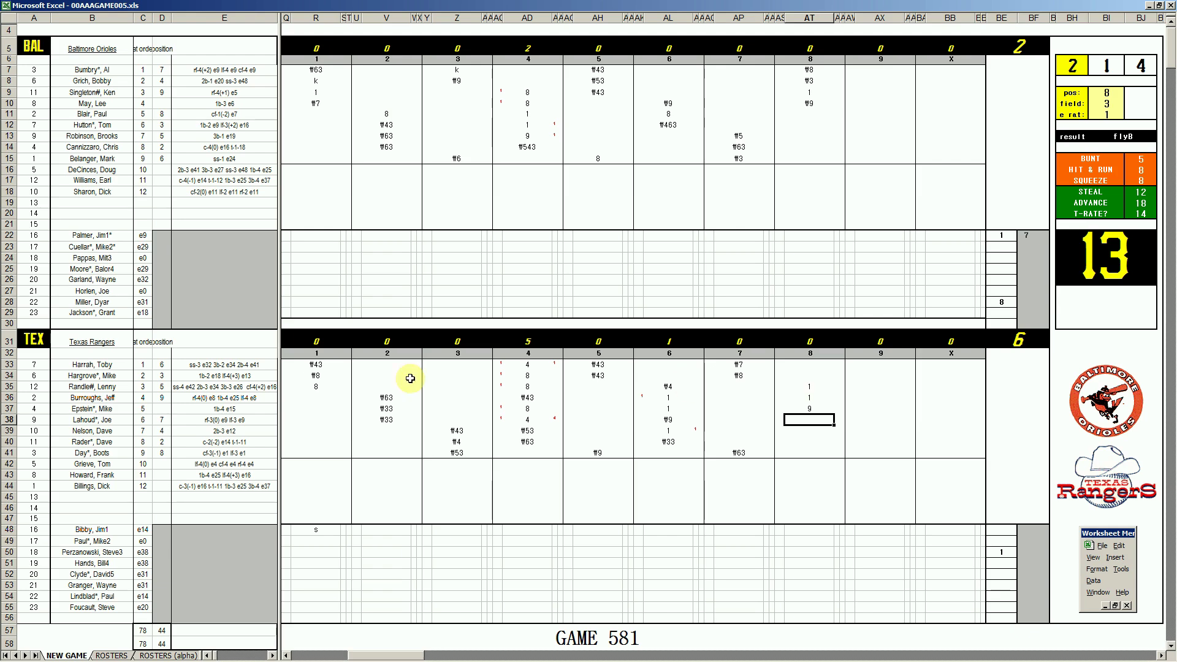
key("Up")
type("₩882")
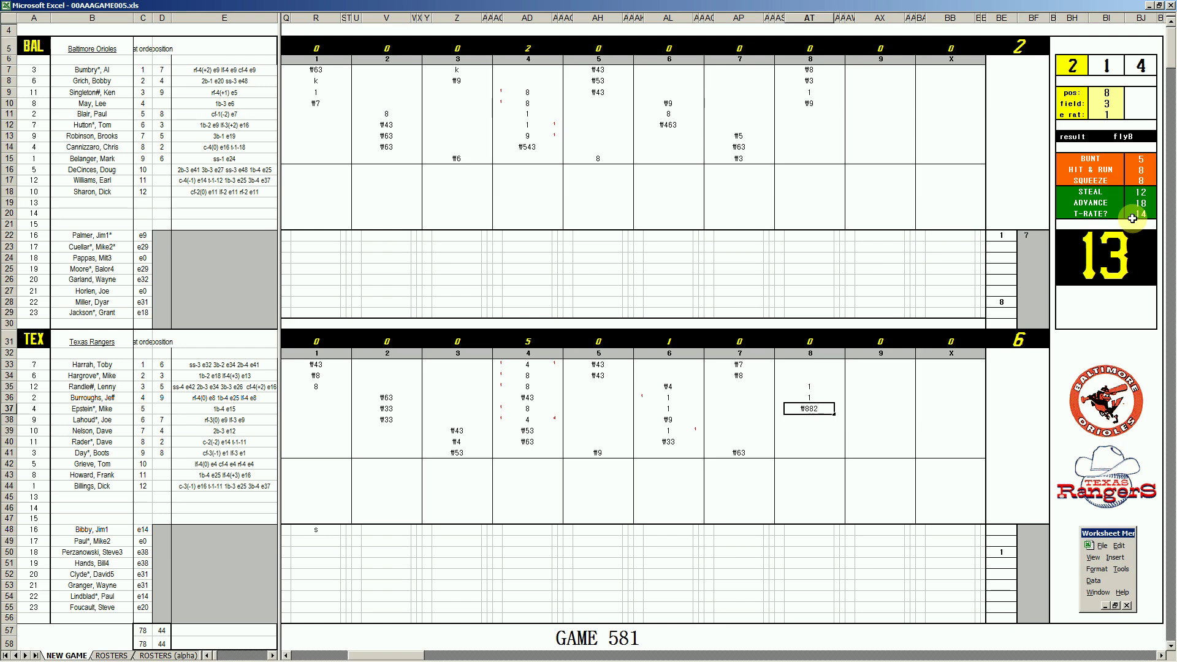
key("Return")
type("r")
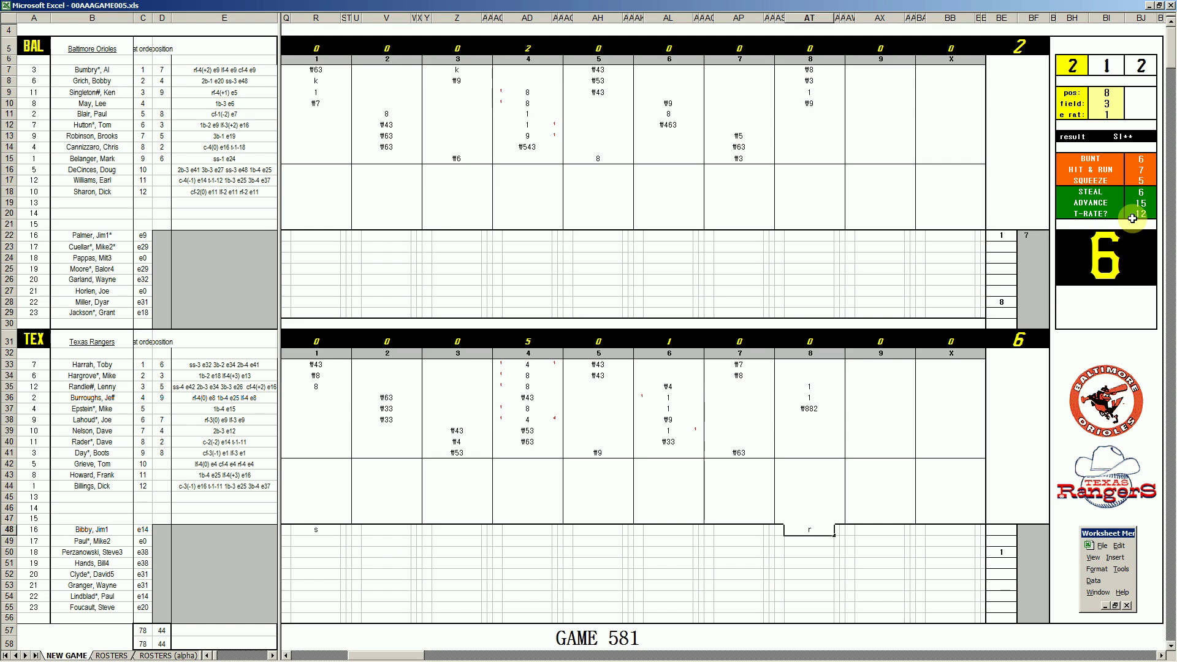
Record #54 for the sixth Texas batter in the eighth inning
key("Up")
key("Up")
key("Up")
key("Up")
key("Up")
key("Up")
key("Up")
key("Up")
key("Up")
key("Up")
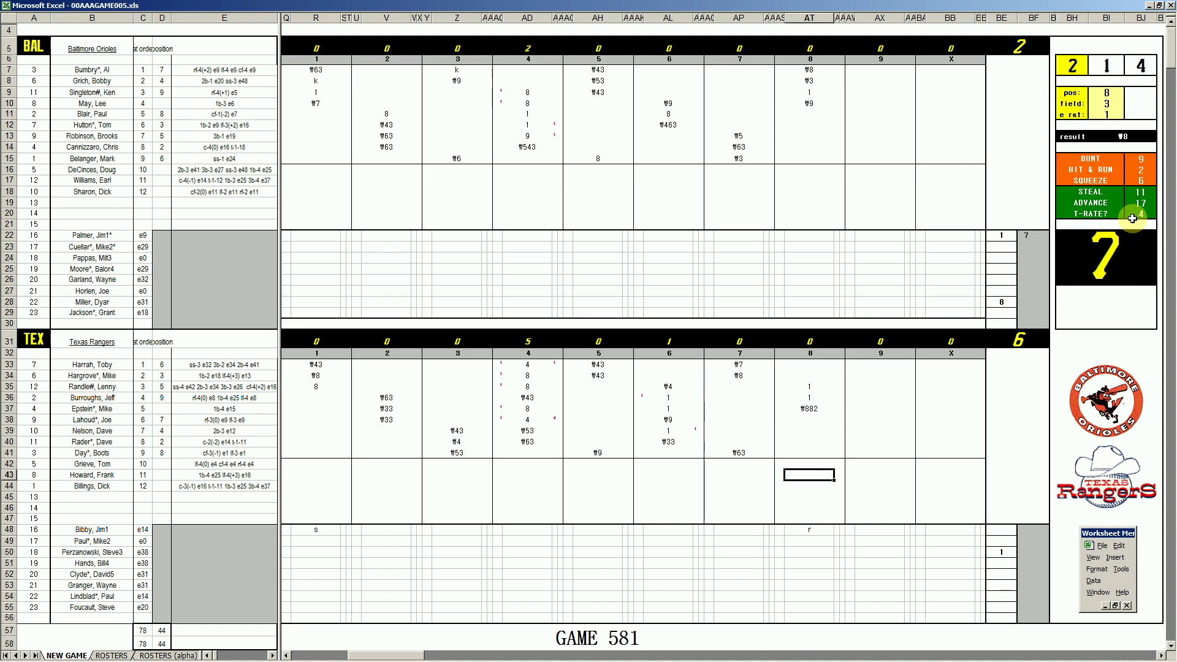
type("₩54")
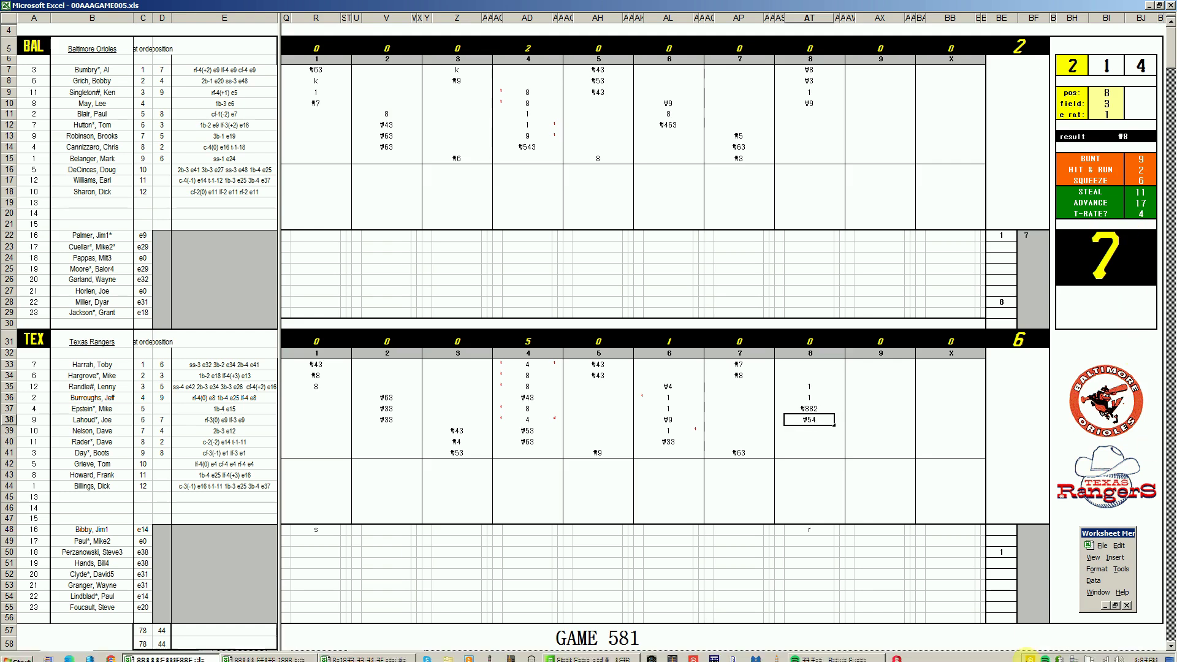
Switch to Spotify, lower the music volume slightly, and return to the Excel scoresheet
mouse_move(1058, 659)
left_click(831, 654)
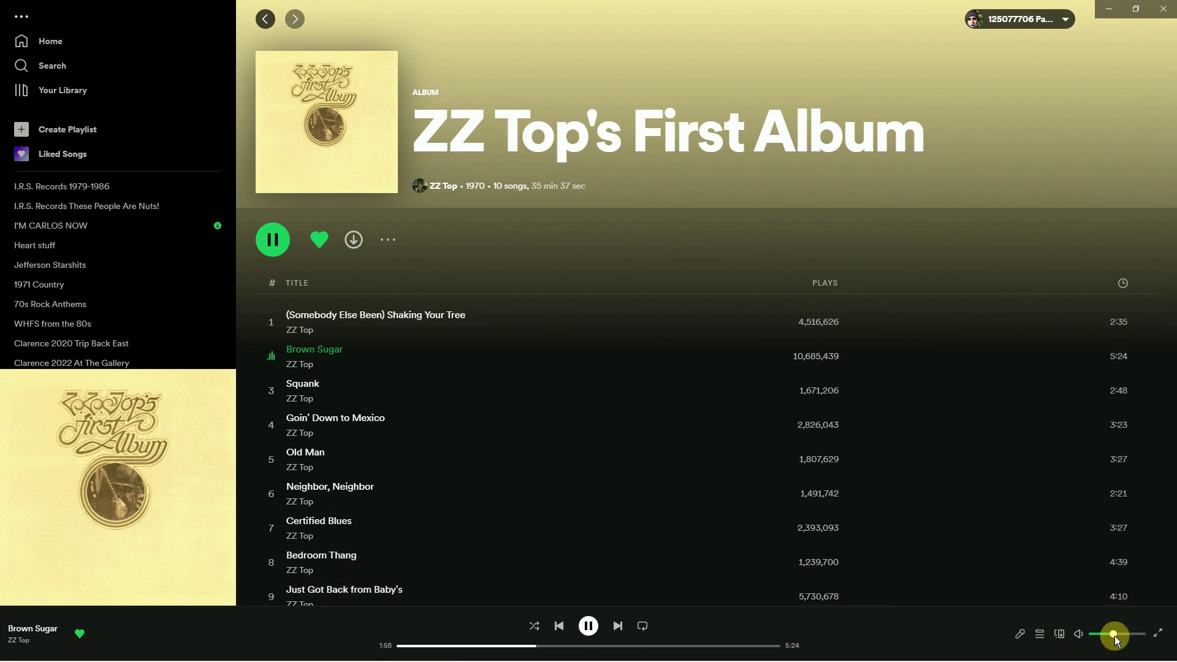
left_click_drag(1113, 635, 1104, 636)
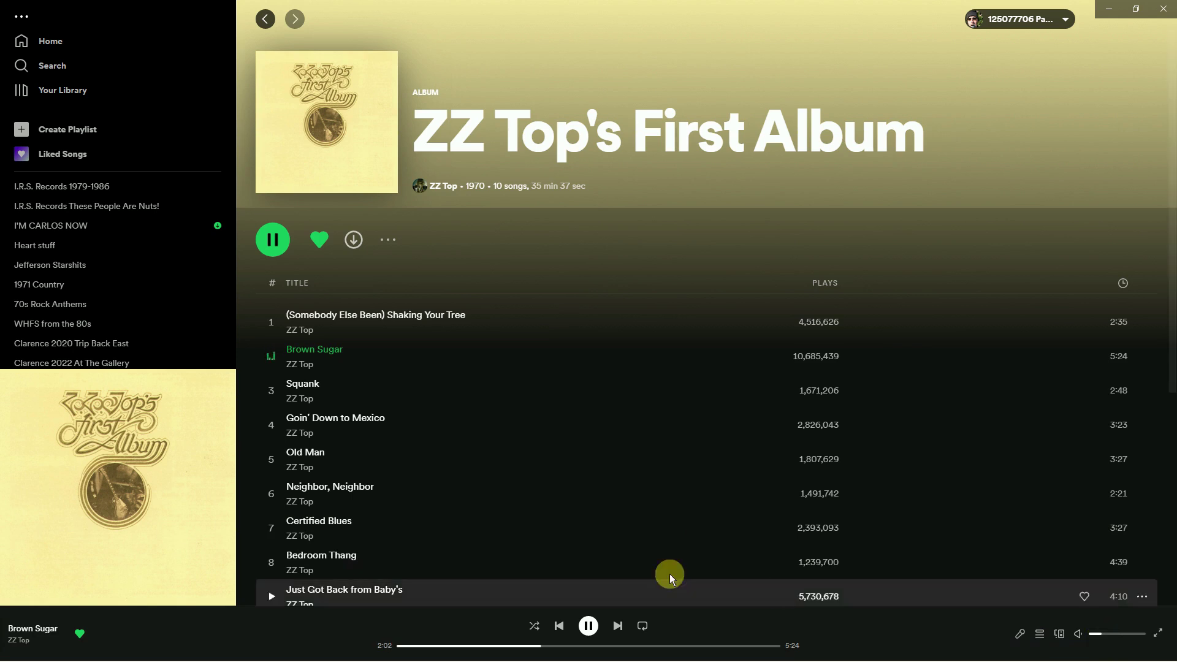
mouse_move(357, 661)
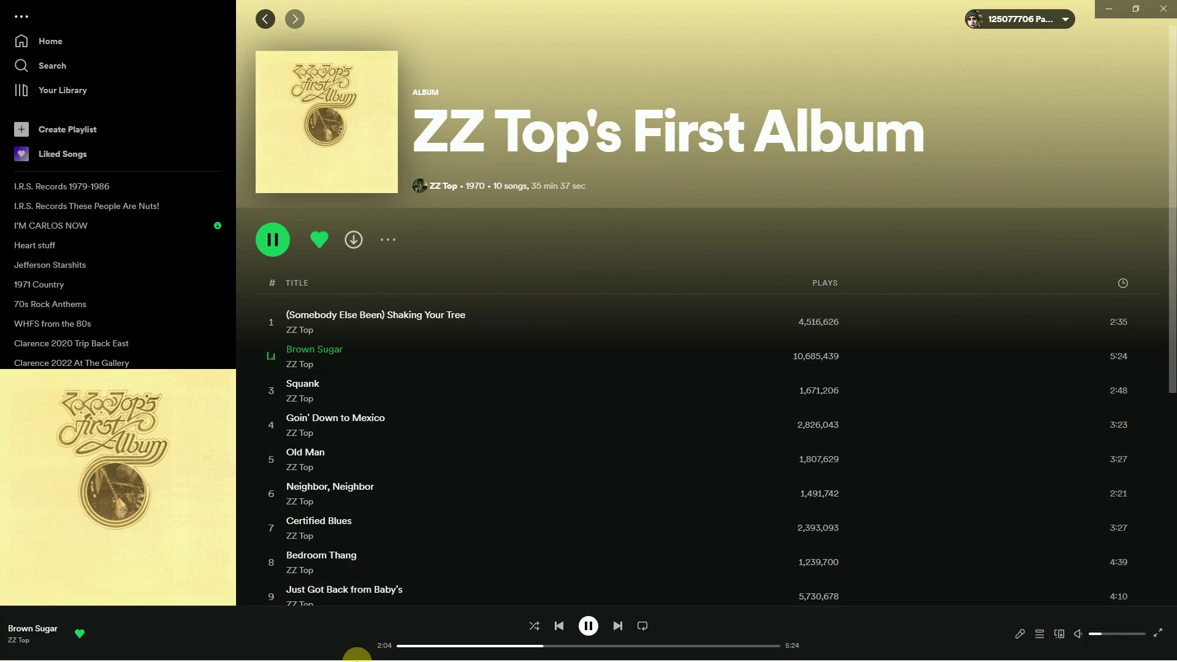
left_click(172, 654)
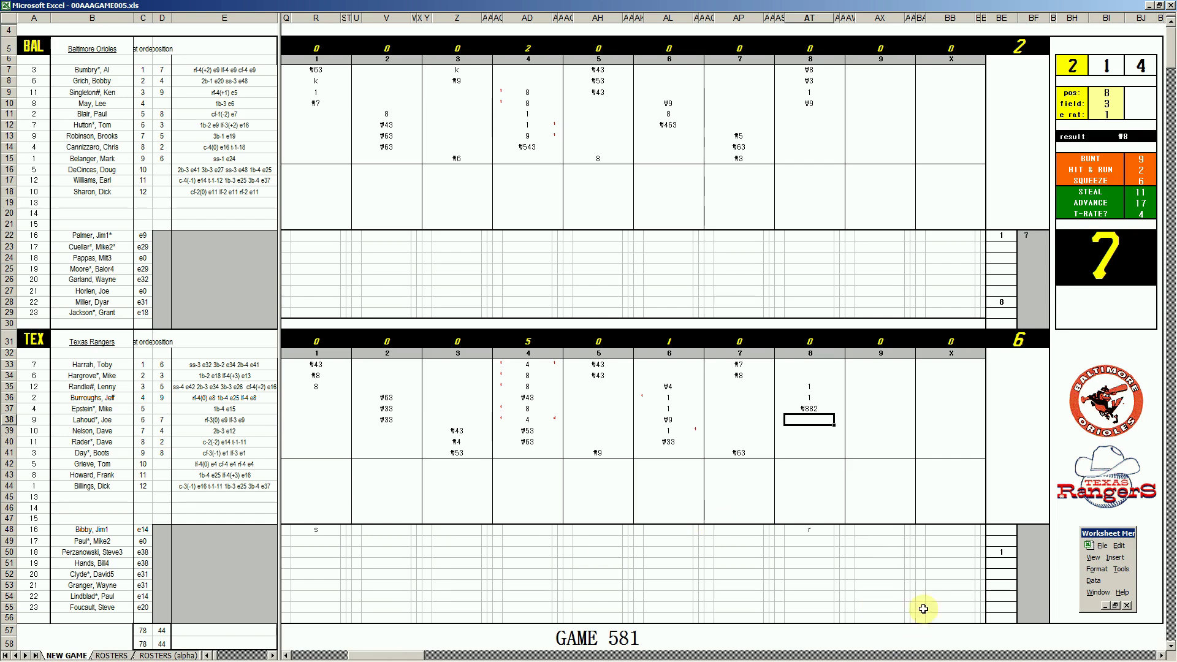
Log the Texas pitching change with 8 as the last inning in row 50 and 9 as the first inning in row 55
left_click(1023, 554)
type("8")
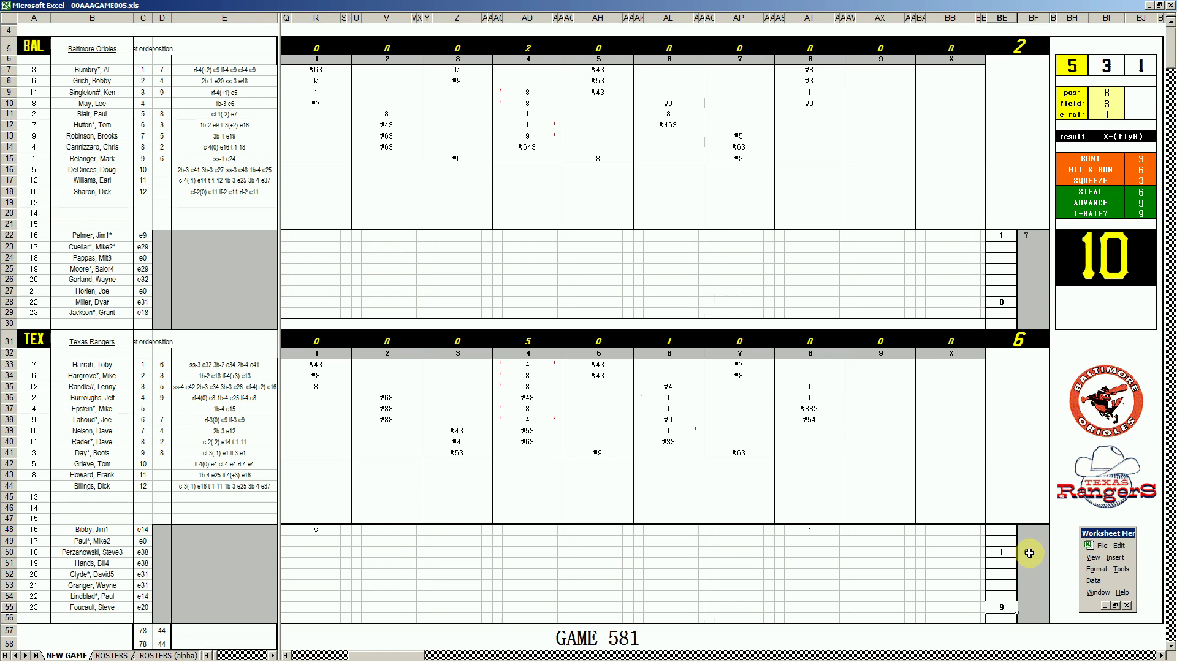
Set the fielding check to position 9 and field 4, and record #9 for Baltimore's fifth batter in the ninth inning
left_click(867, 114)
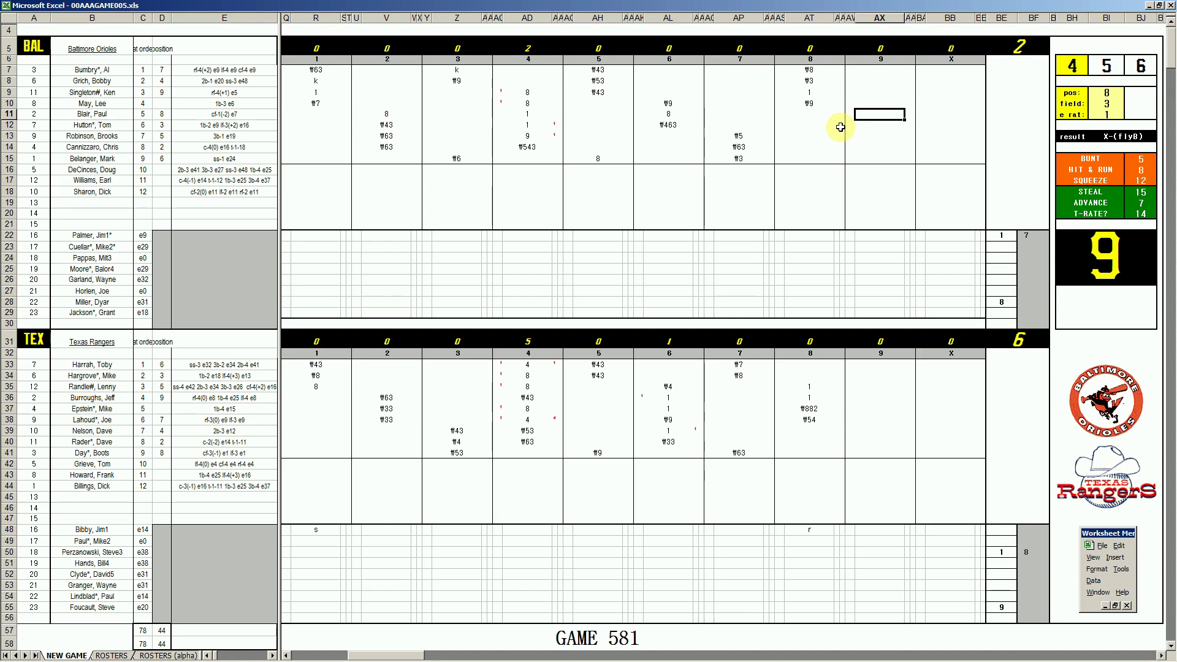
key("ctrl+p")
type("9")
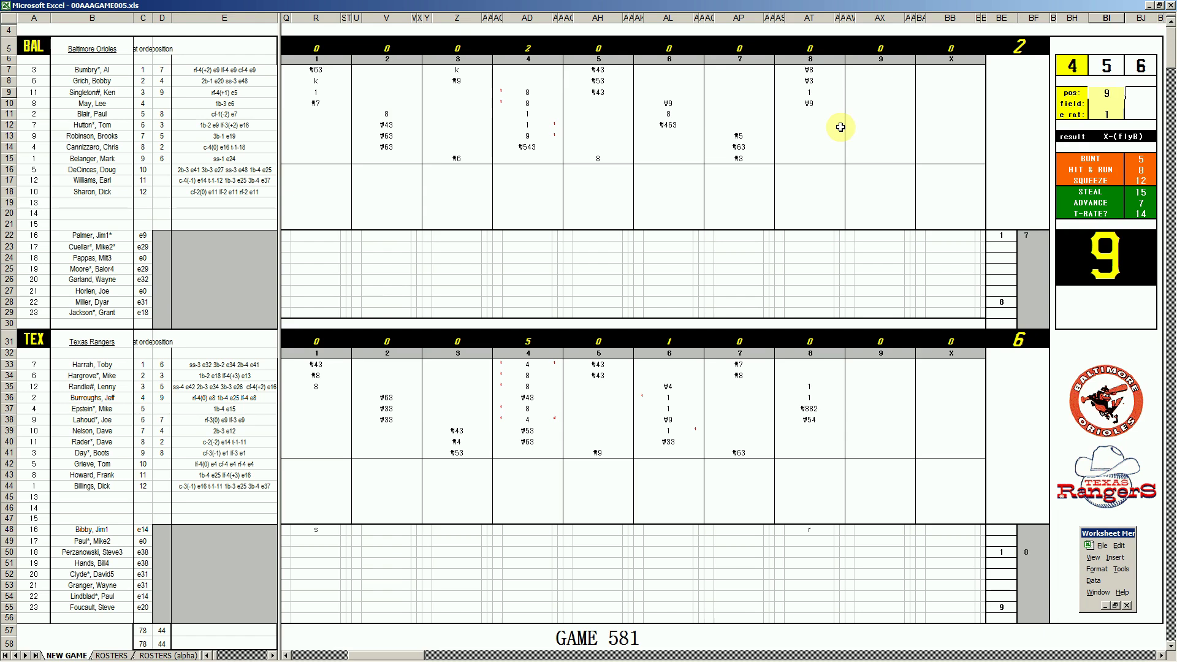
key("Return")
type("4")
key("Return")
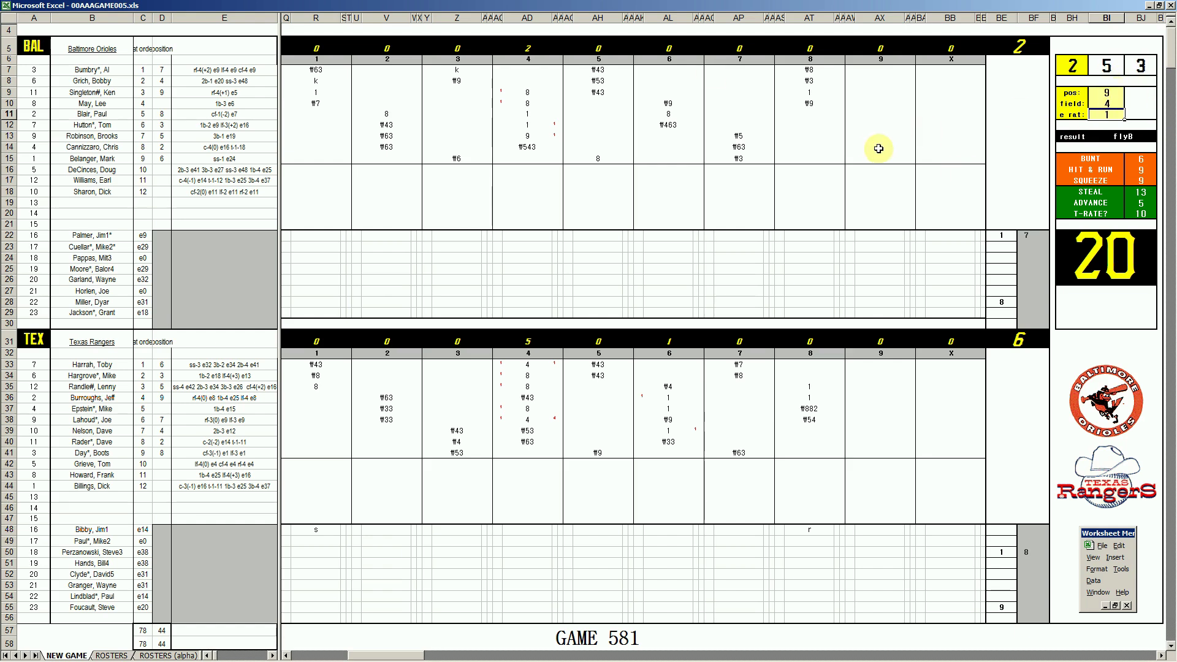
left_click(859, 113)
type("#9")
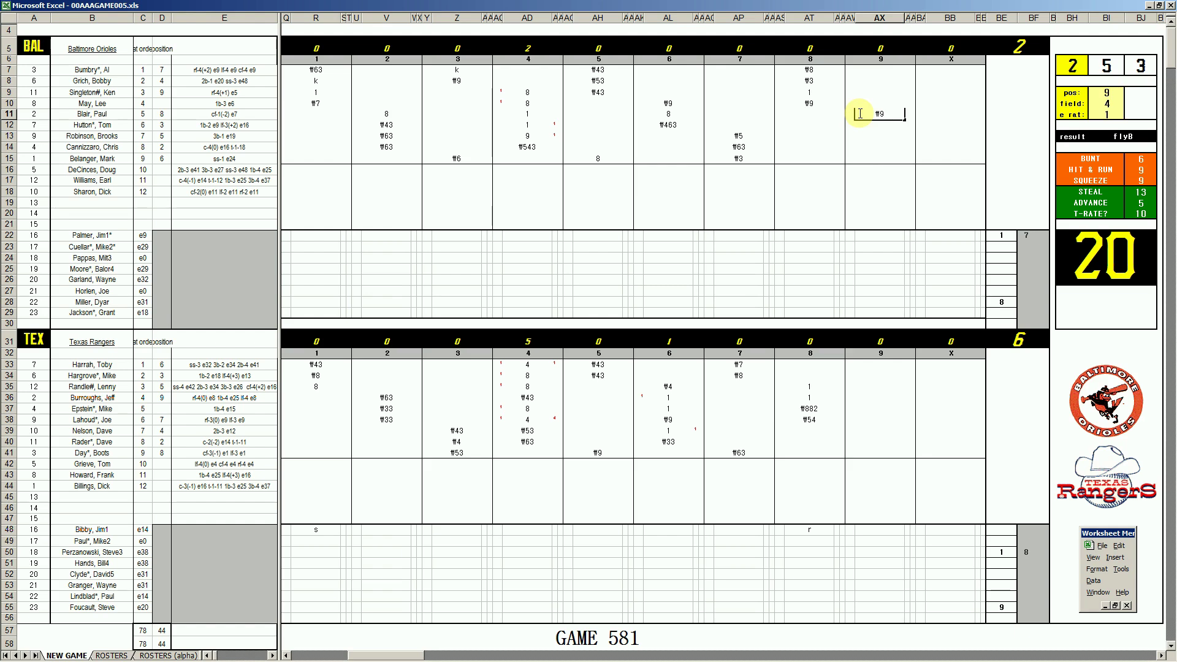
key("Return")
Record 1 for Baltimore's sixth batter and #6 for the seventh batter in the ninth inning
type("1")
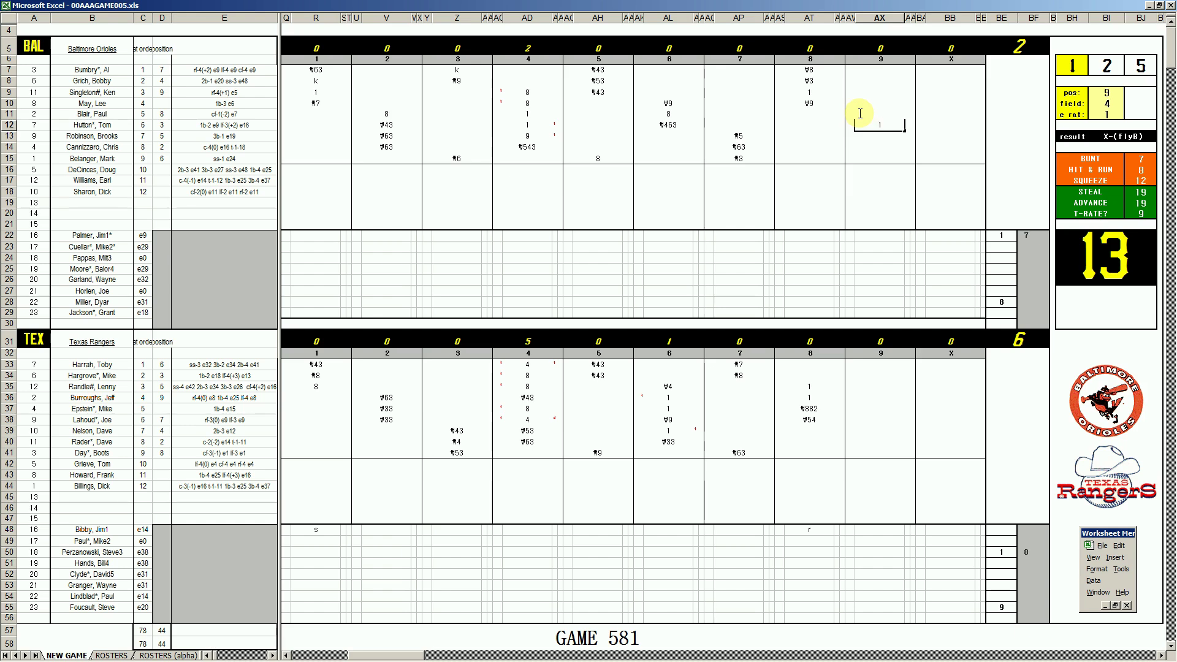
key("Return")
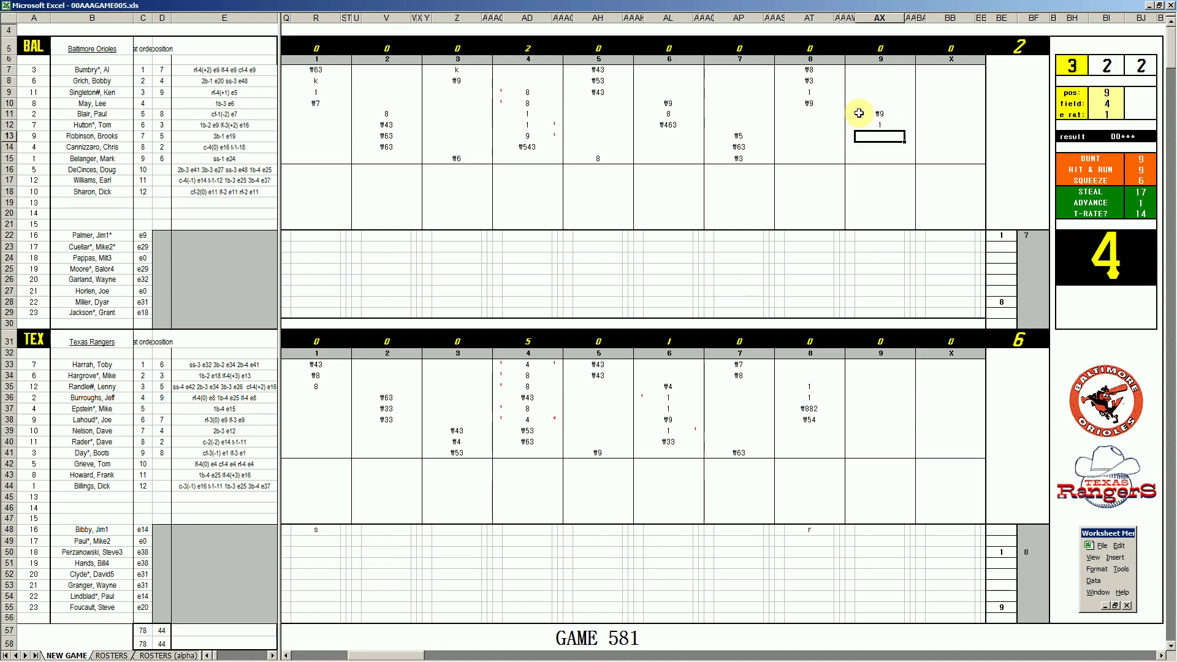
type("#6")
key("Return")
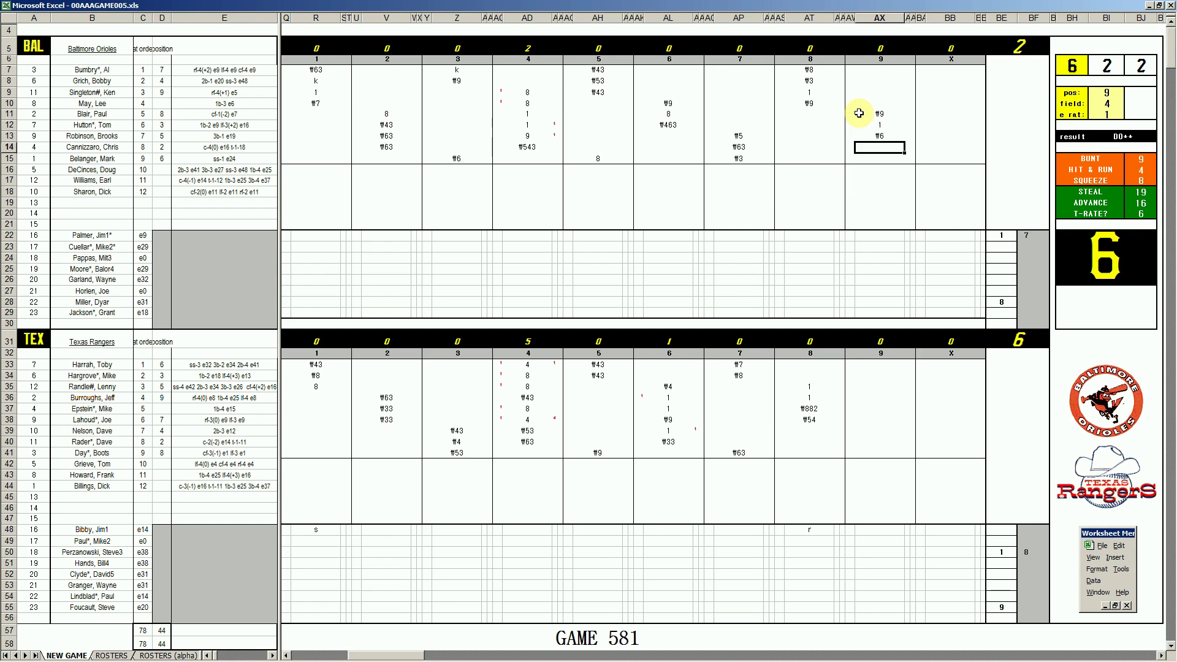
Set the fielding check to position 2 and field 2, and record #w2 for Baltimore's eighth batter in the ninth inning
key("ctrl+q")
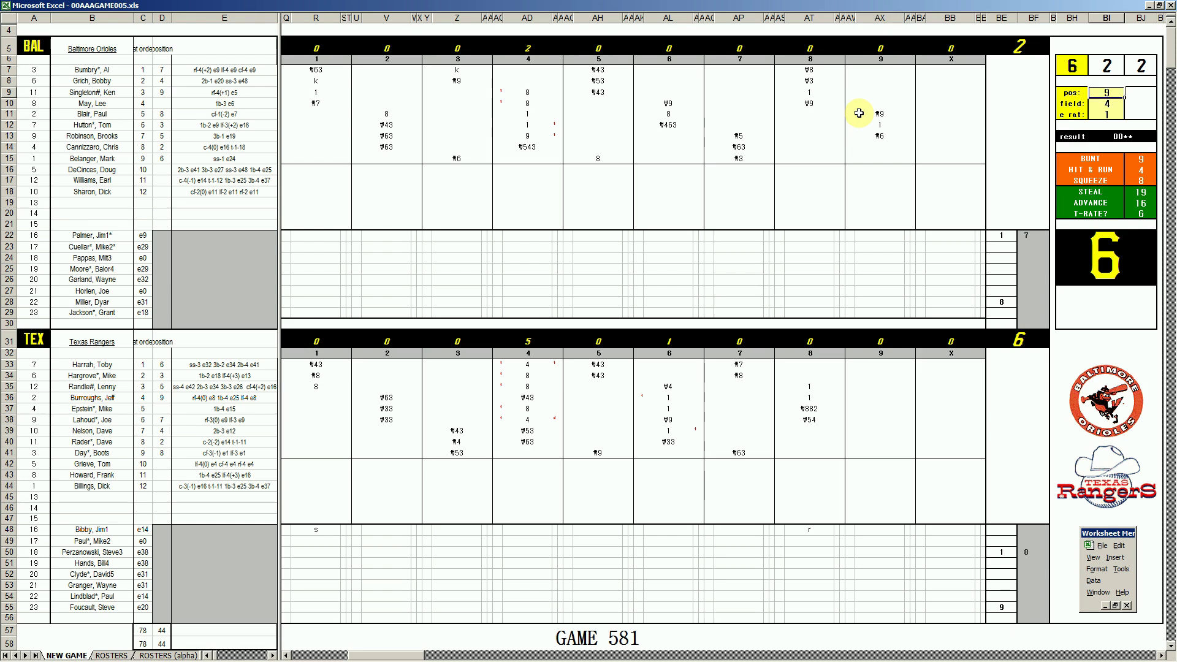
key("Return")
type("2")
key("Return")
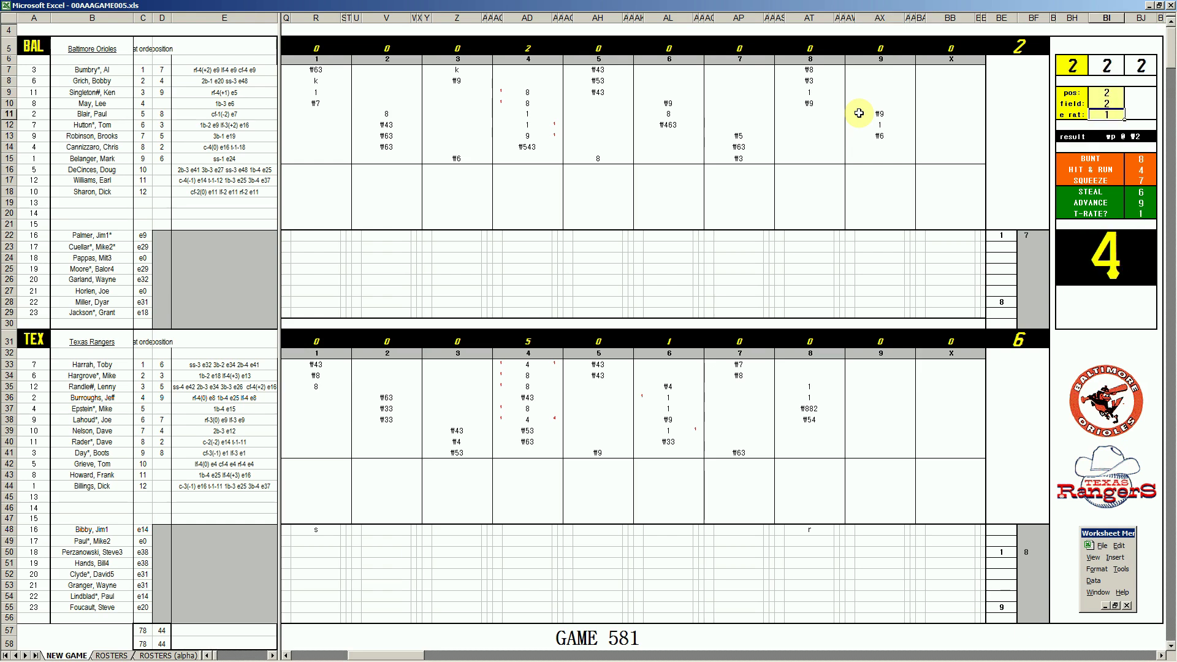
left_click(881, 148)
type("#wp2")
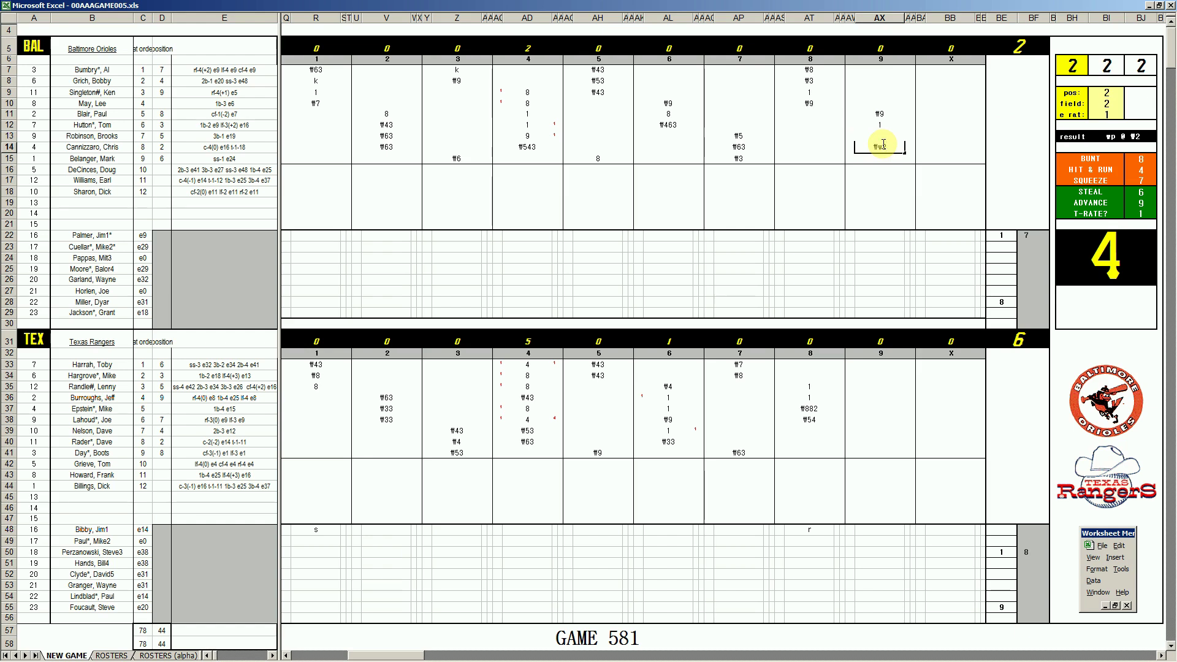
key("Return")
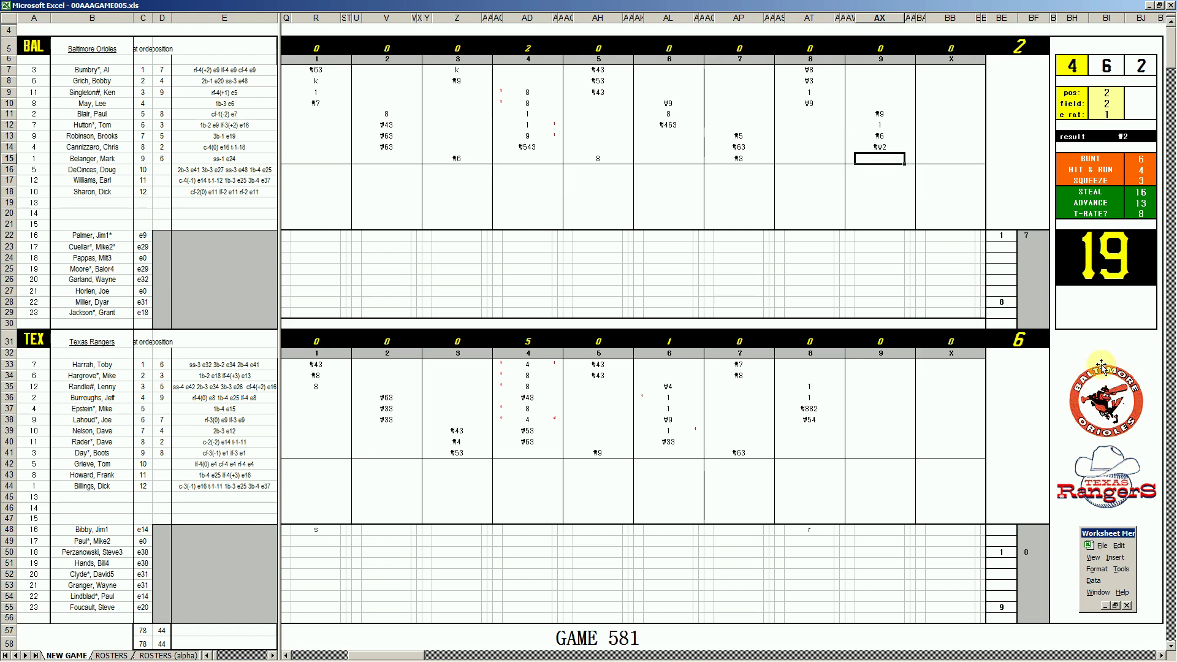
Enter 1 in column BF for the Baltimore pitcher in row 28 and the Texas pitcher in row 55
left_click(1028, 303)
type("1")
key("Return")
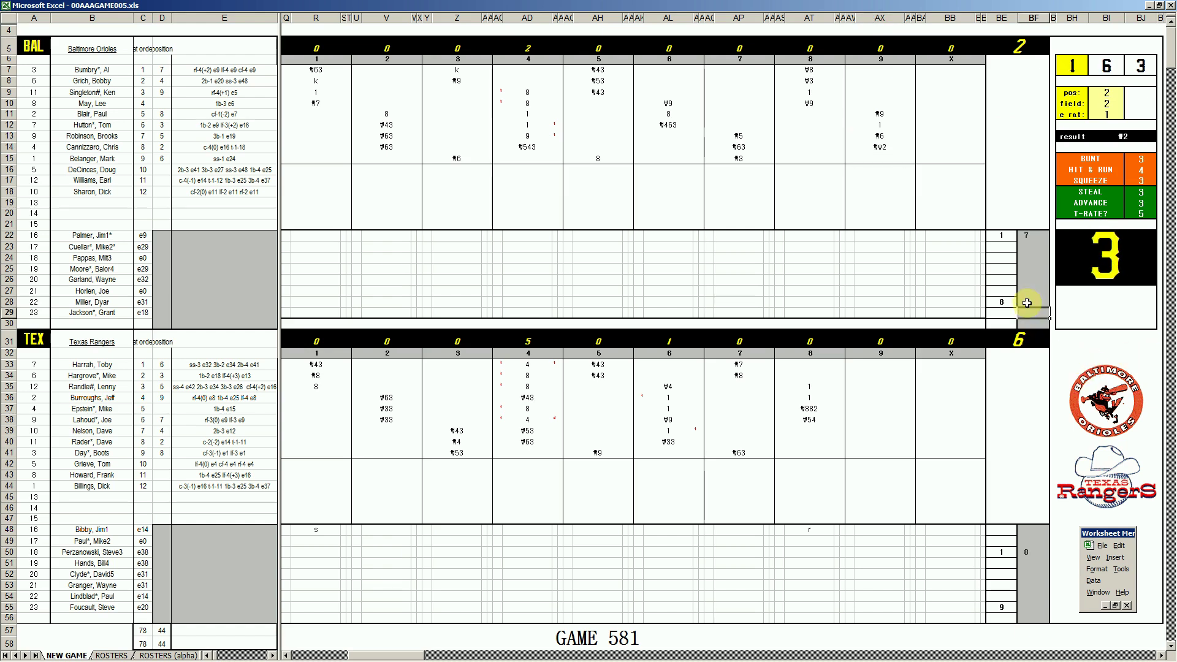
left_click(1026, 607)
type("1")
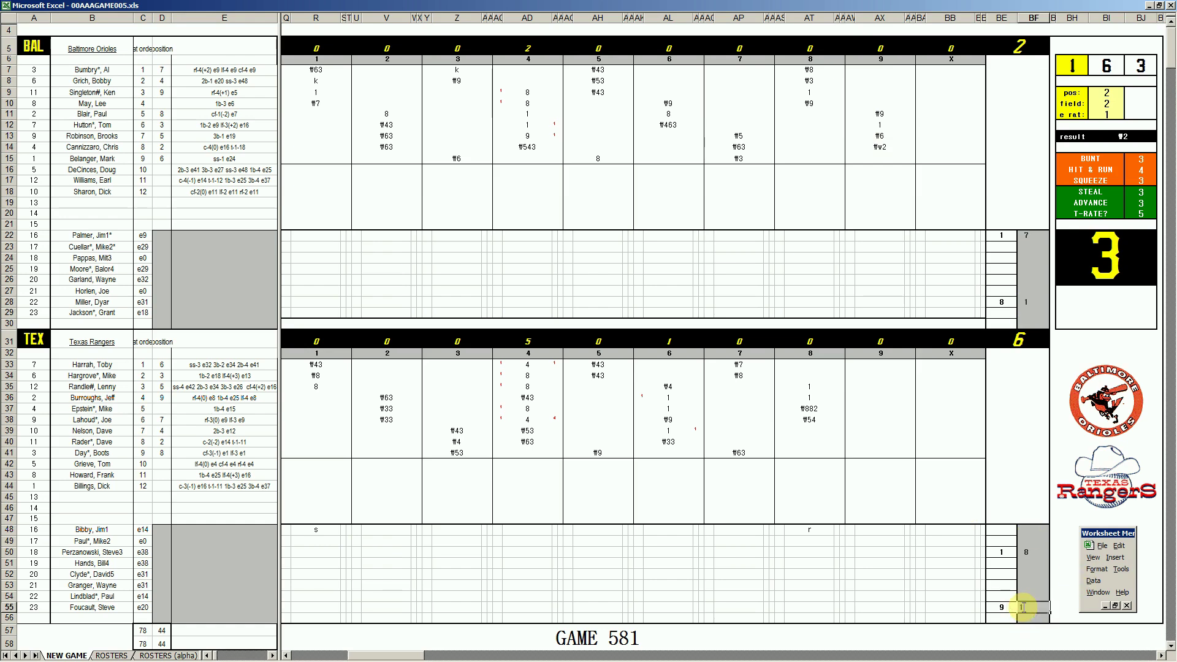
key("Up")
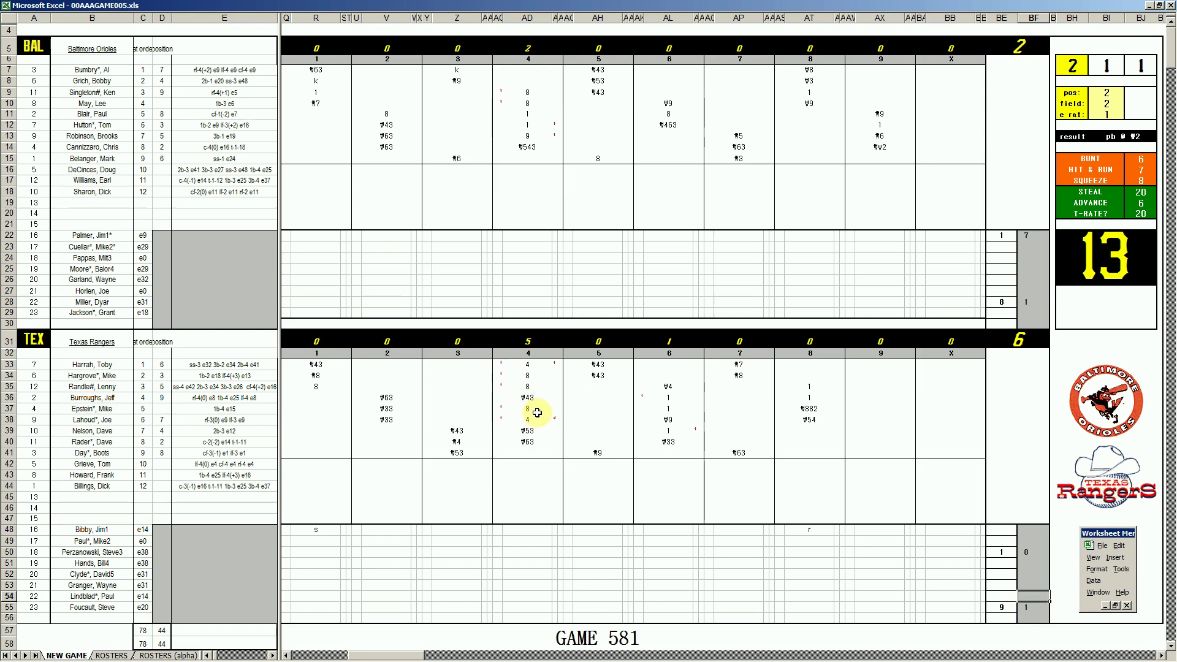
Close the 92texbal.xls workbook of game 581 without saving its changes
left_click(677, 541)
left_click(242, 552)
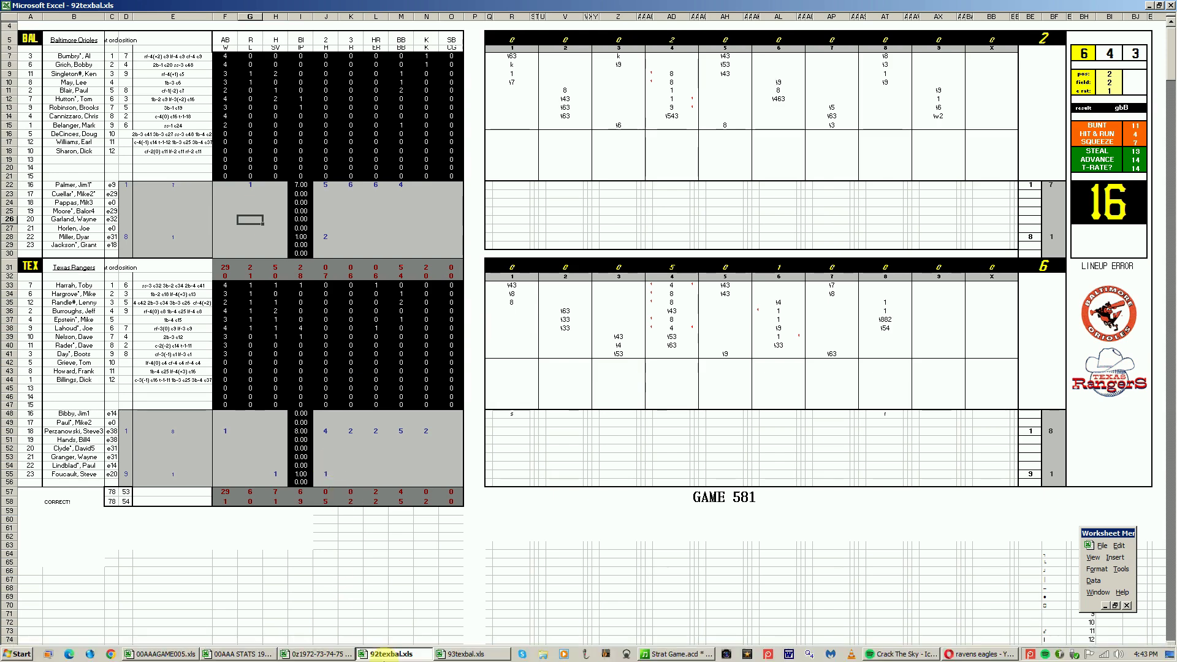
right_click(380, 645)
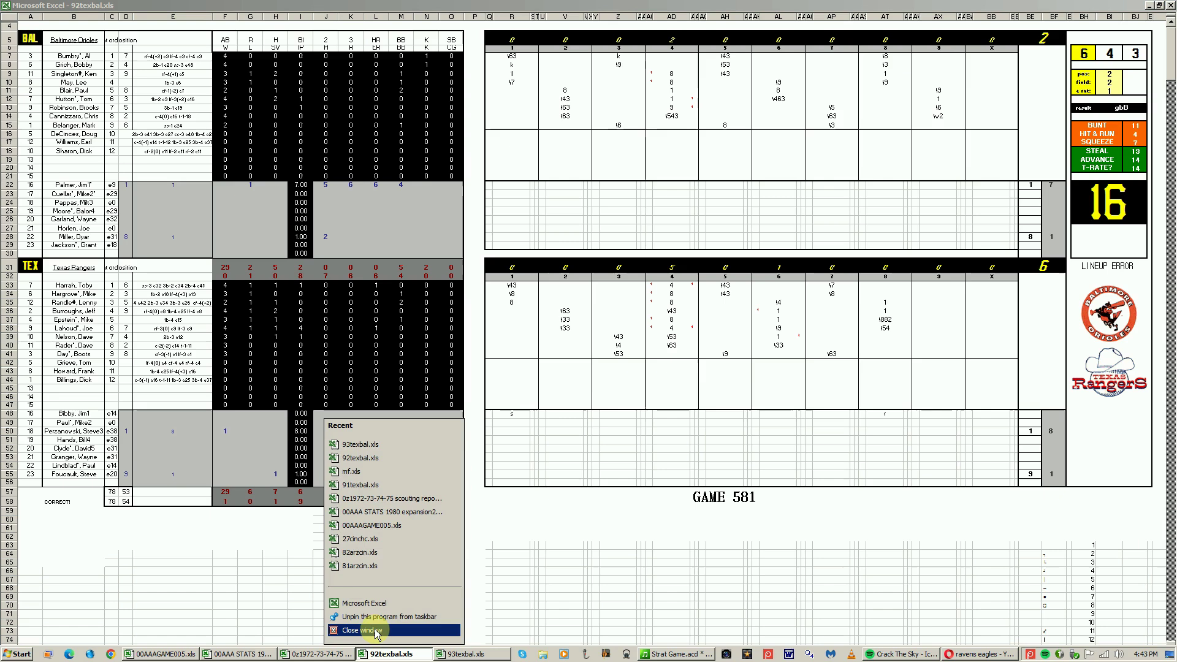
left_click(369, 630)
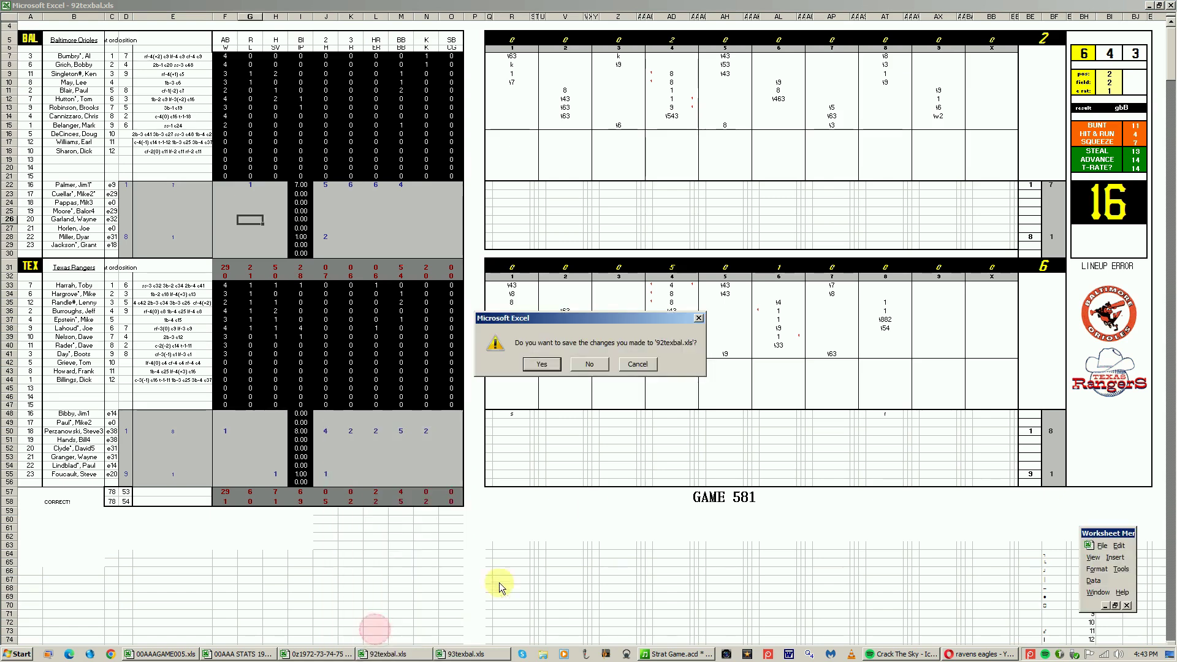
left_click(592, 365)
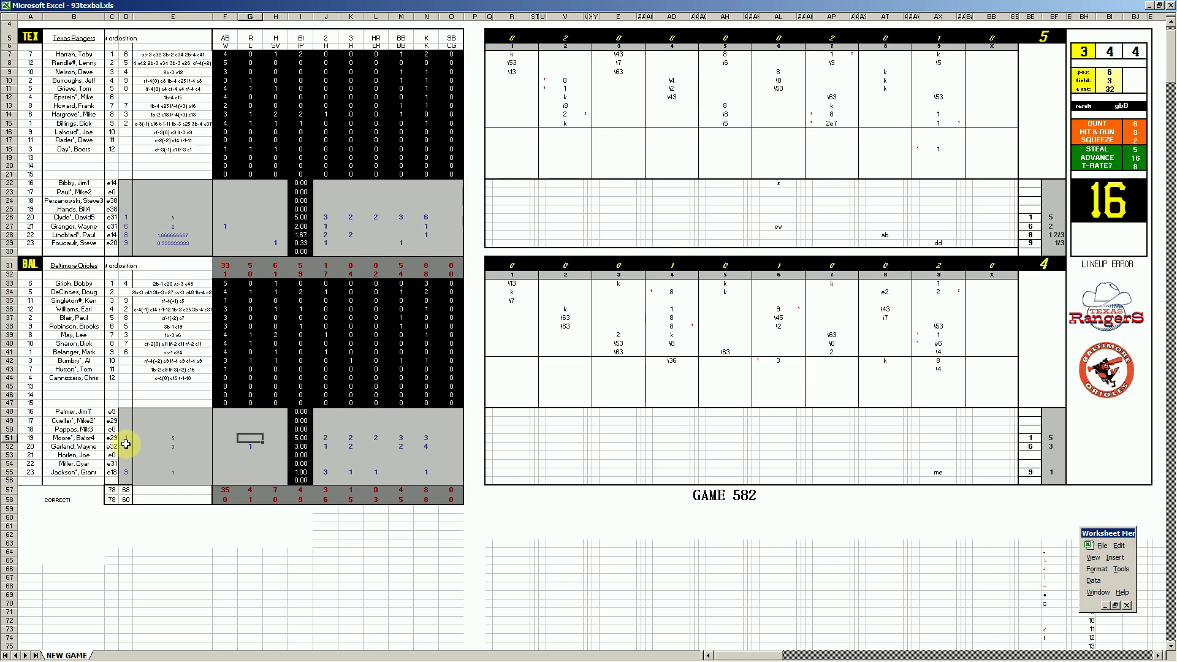
Review the Texas batting results in the second and seventh innings of game 582
left_click(565, 81)
left_click(568, 88)
type("1")
key("Return")
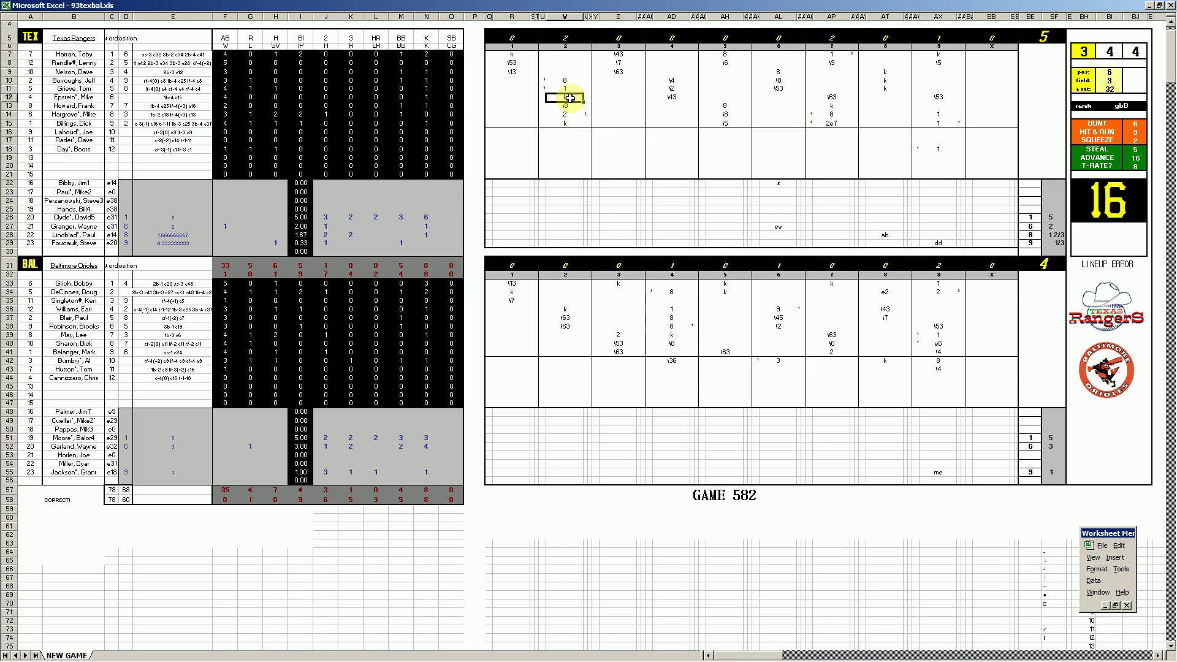
key("Return")
key("Return")
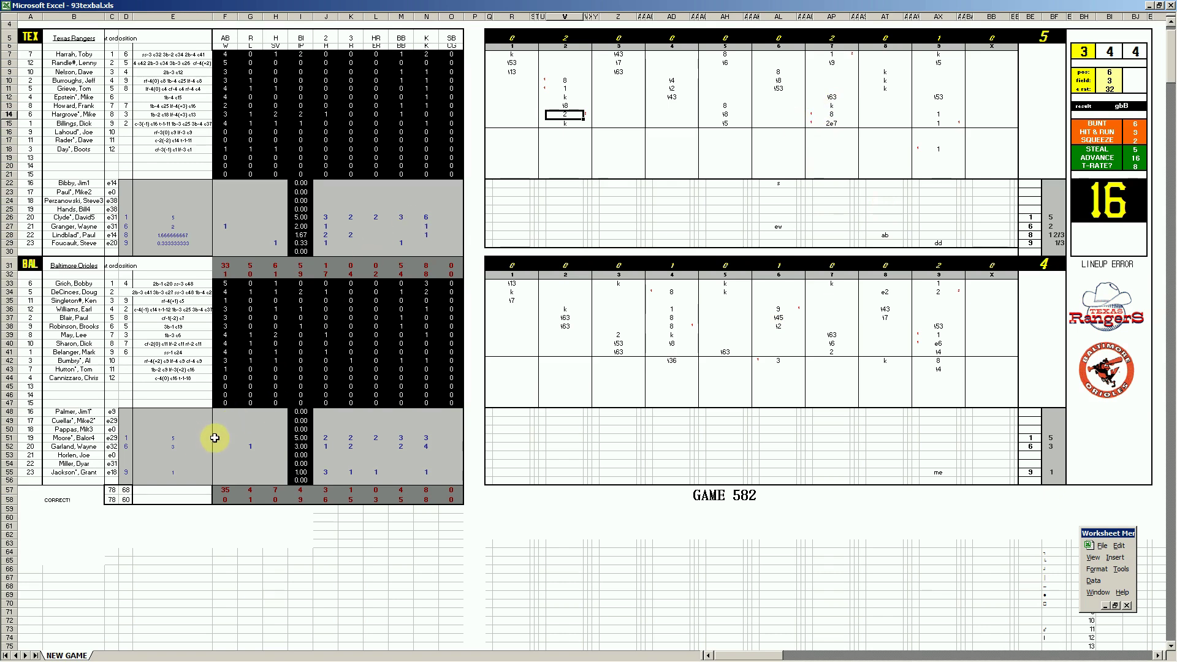
left_click(834, 112)
left_click(837, 125)
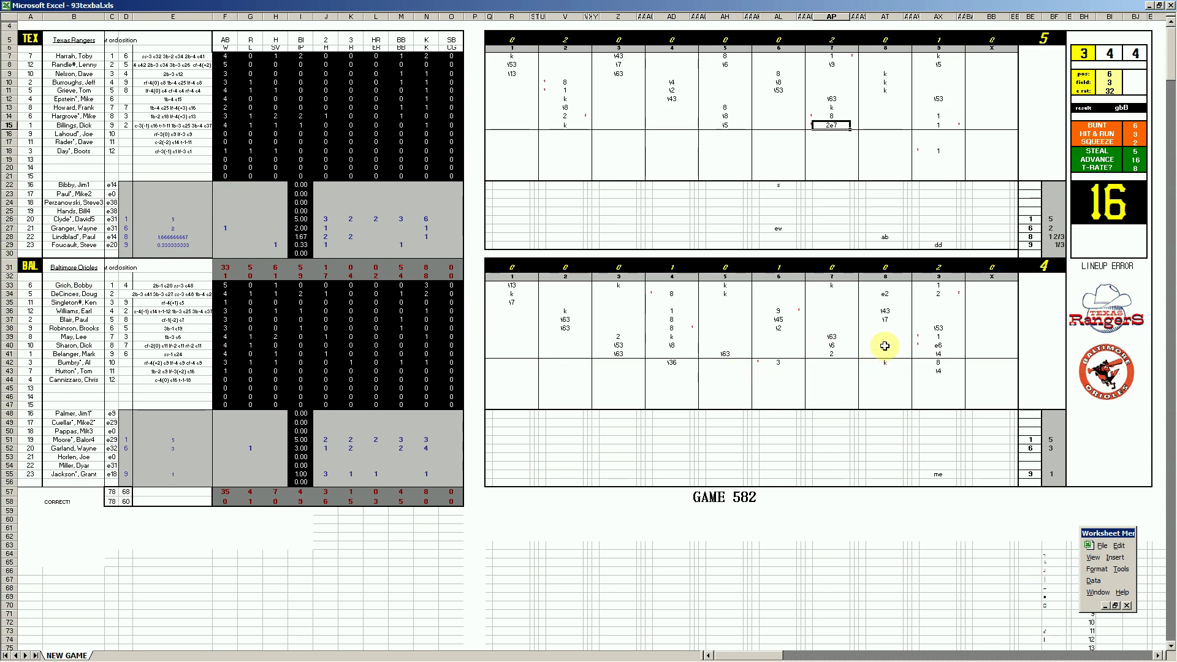
Review Baltimore's ninth-inning batting results in game 582 batter by batter
left_click(938, 329)
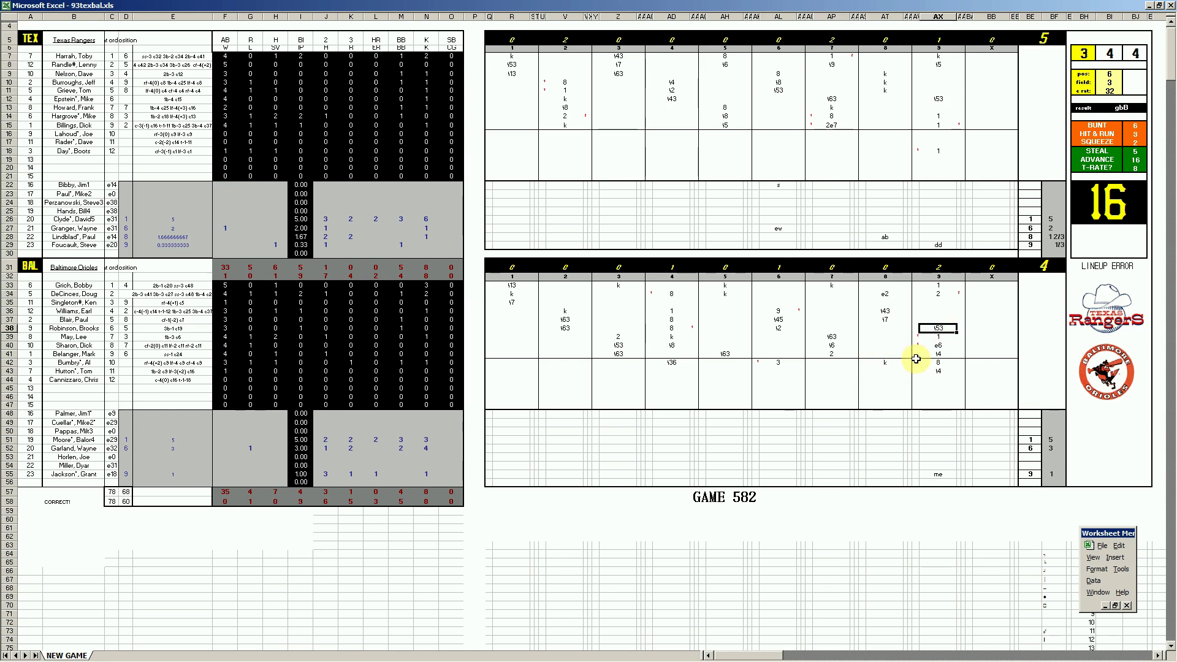
left_click(937, 338)
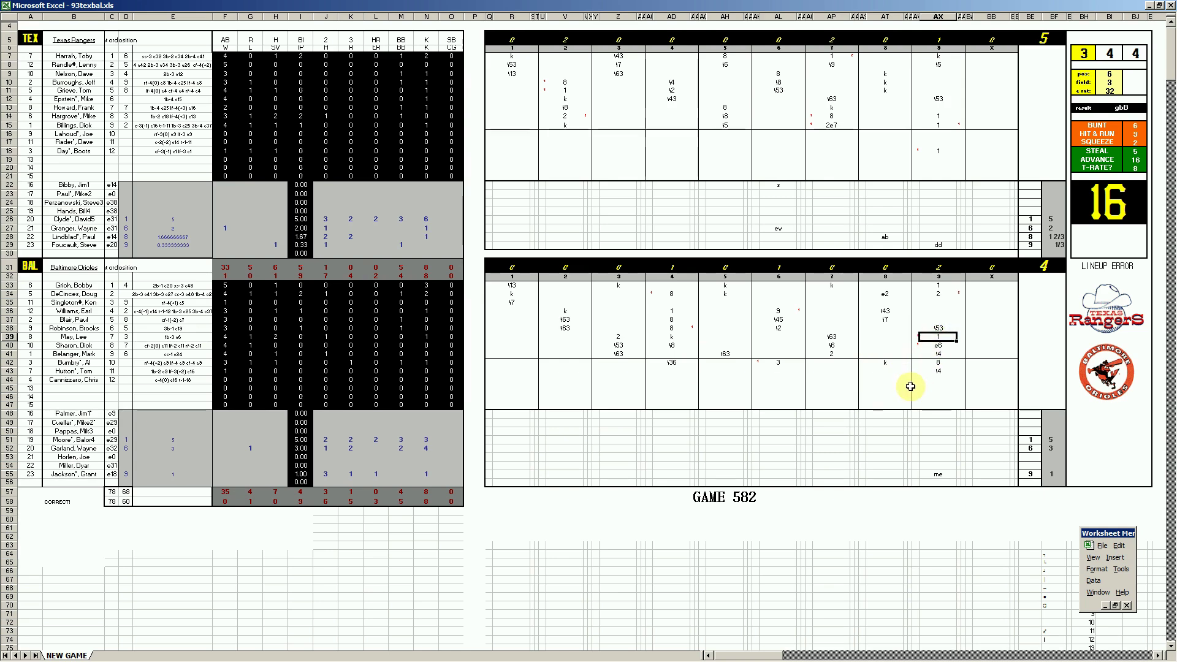
left_click(941, 347)
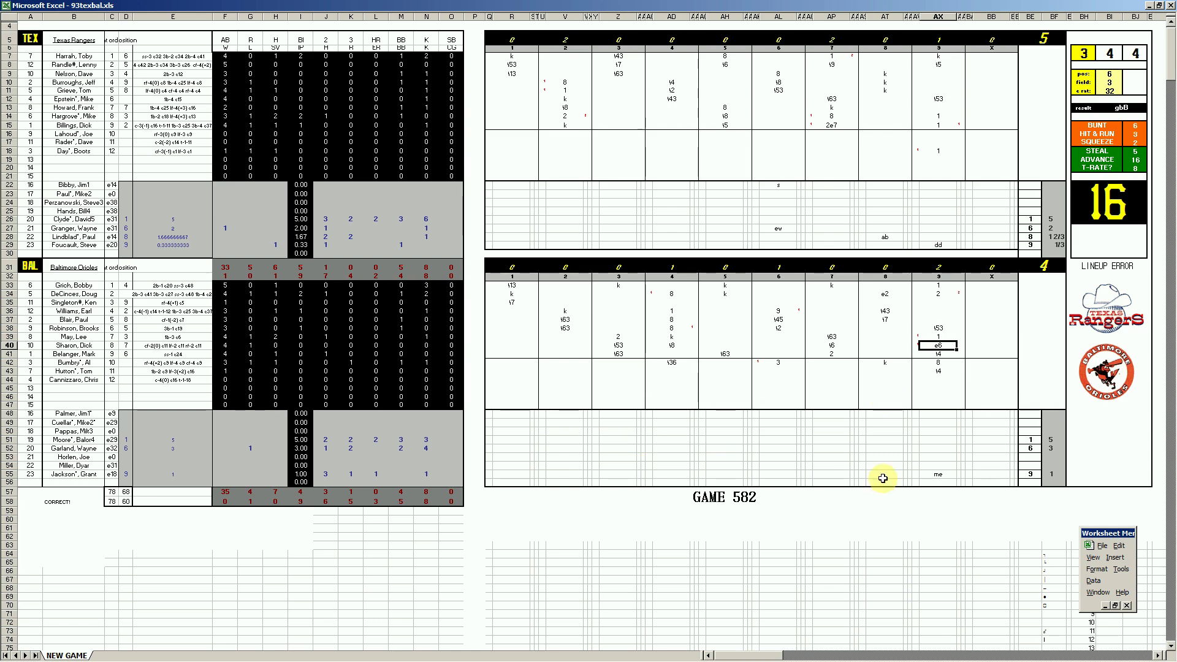
left_click(940, 355)
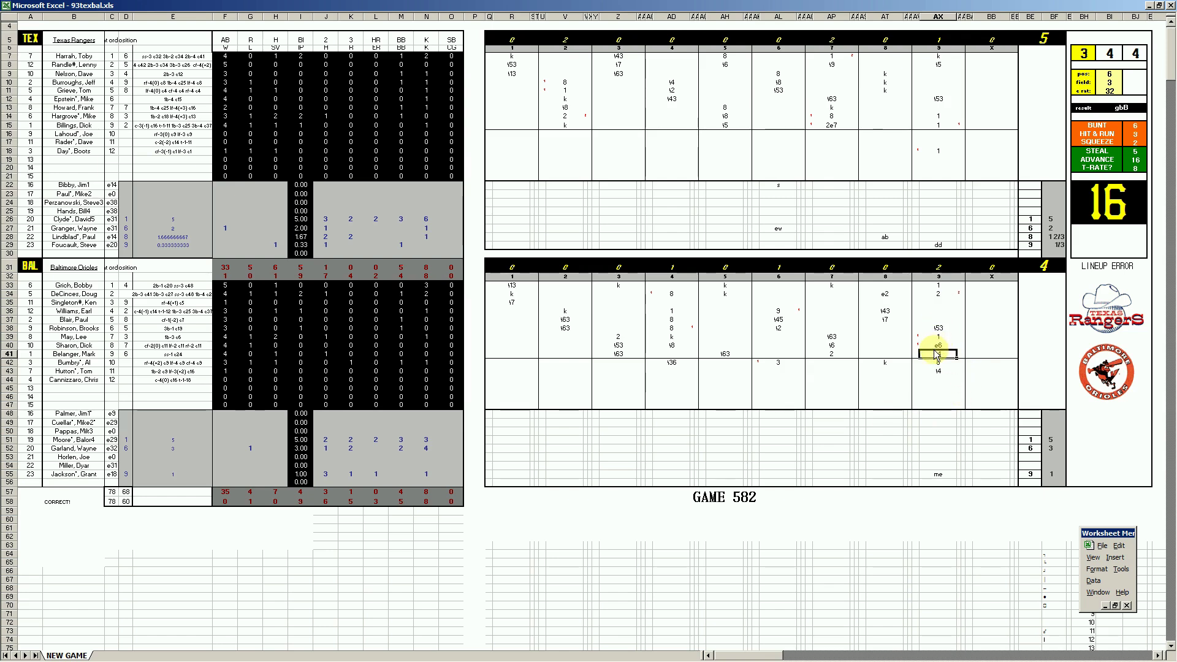
left_click(940, 287)
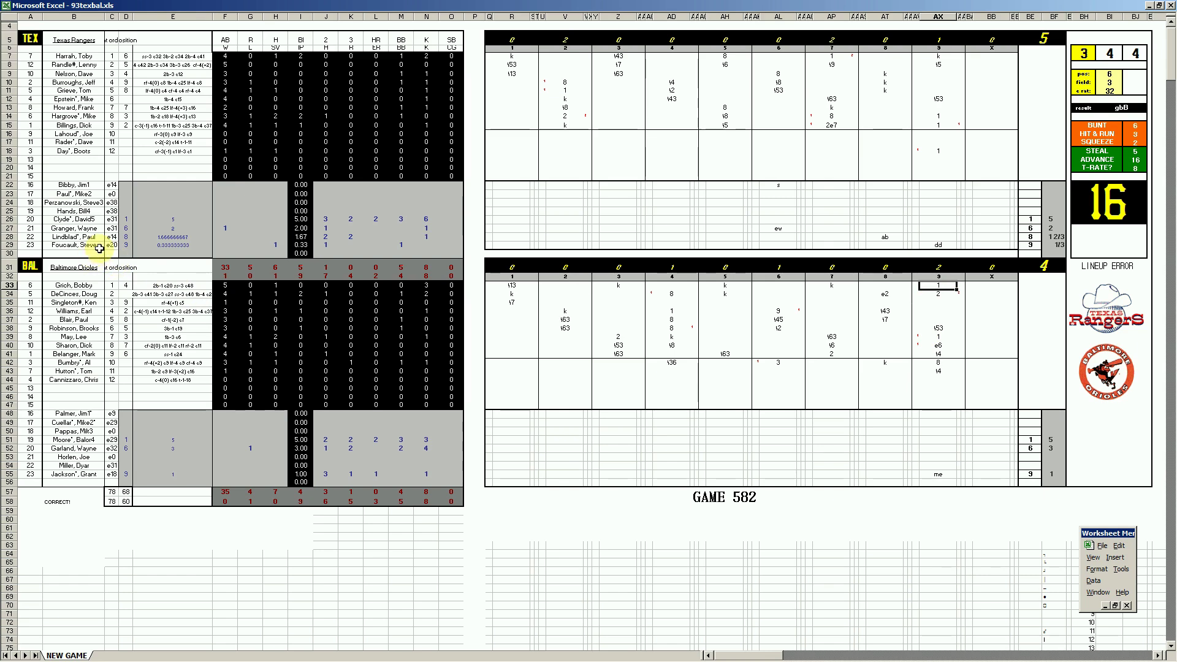
left_click(937, 294)
type("2")
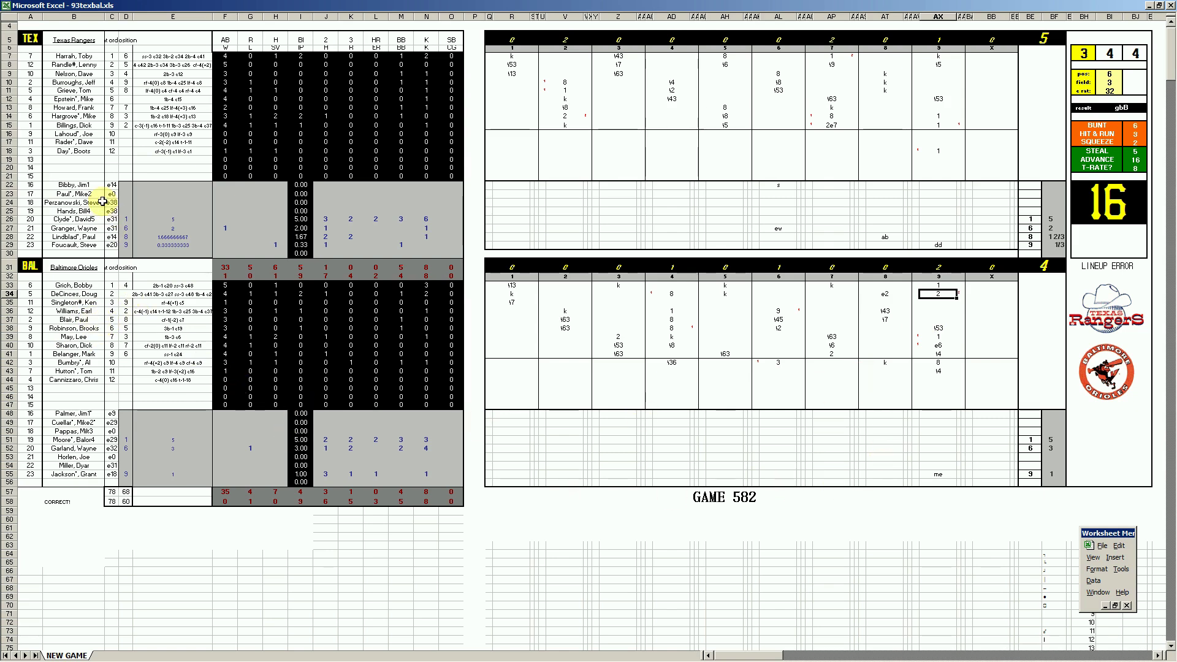
left_click(940, 370)
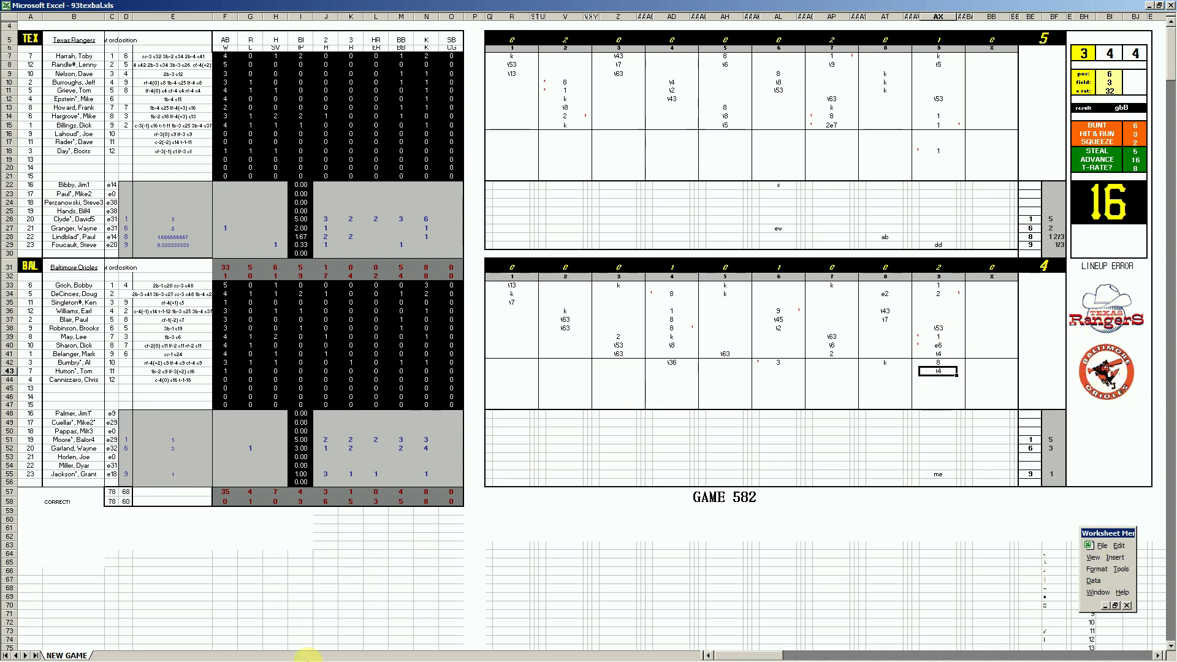
Close the 93texbal.xls workbook of game 582 without saving its changes
mouse_move(359, 659)
right_click(410, 656)
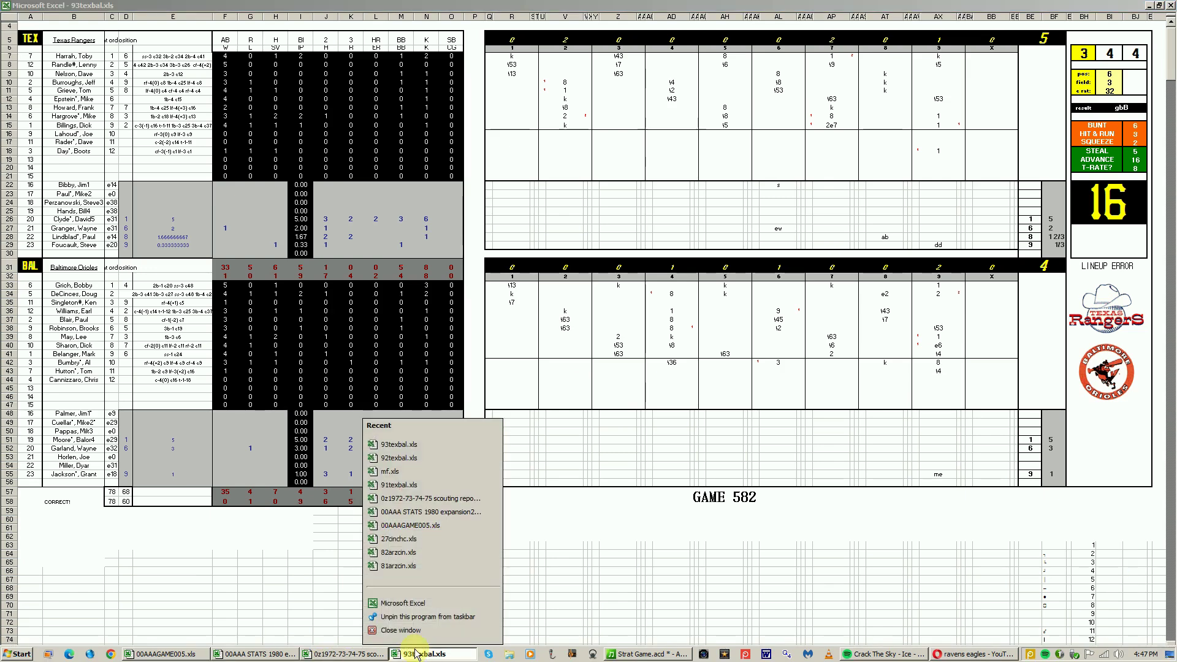
left_click(415, 630)
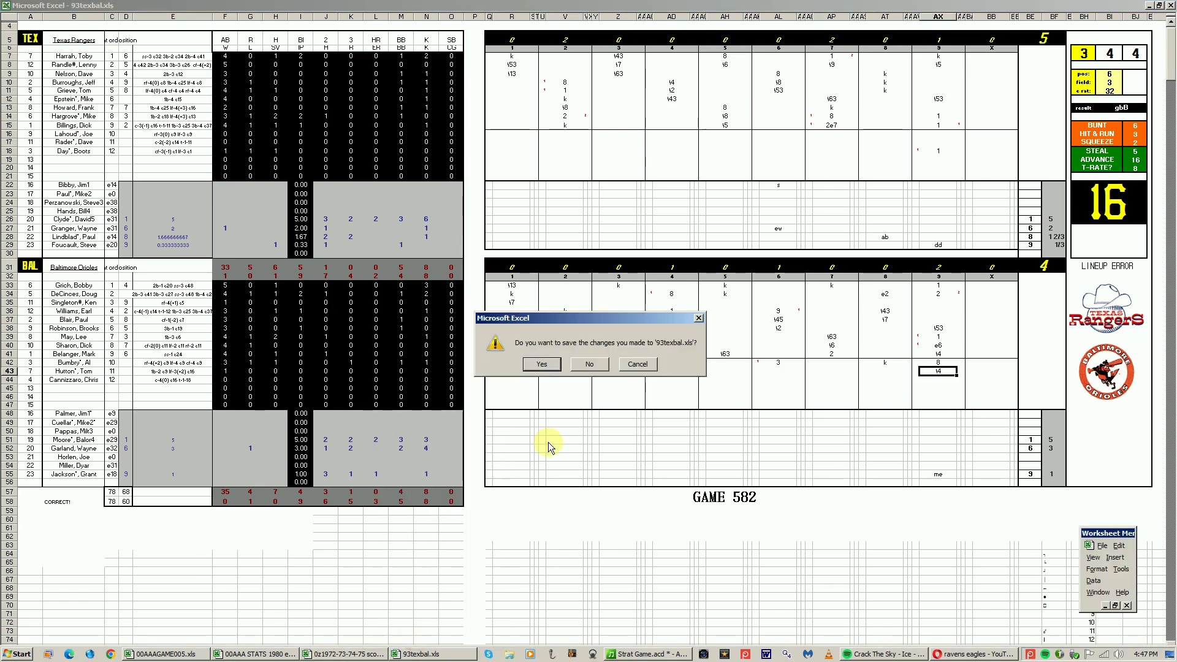
left_click(599, 373)
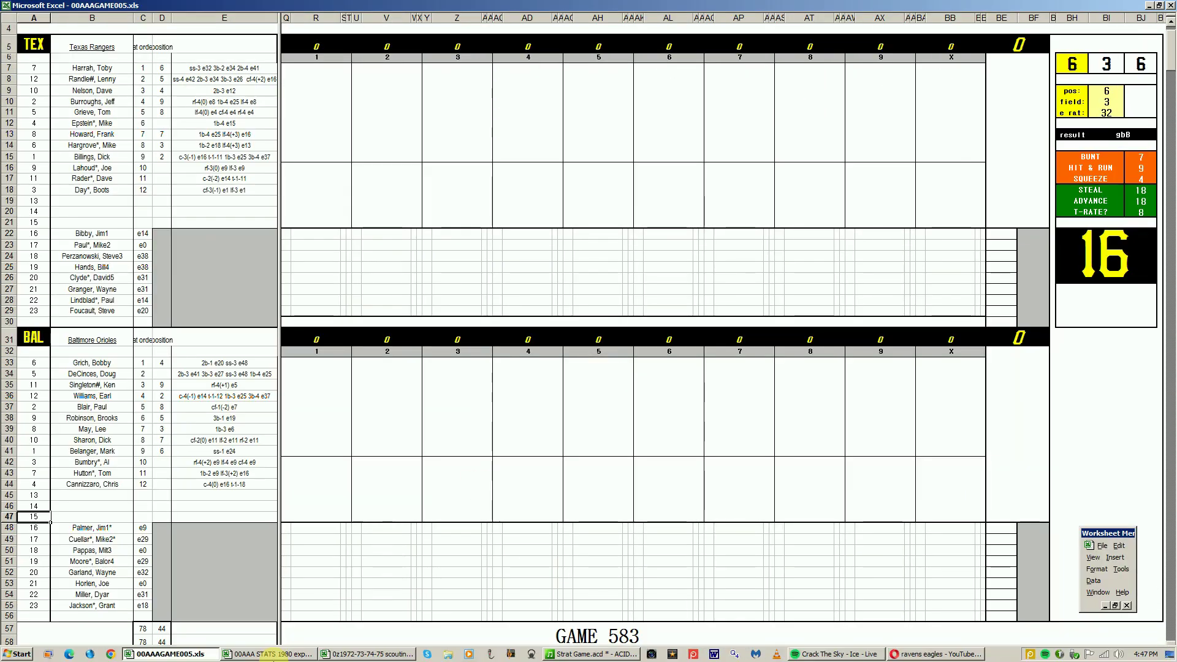
Switch to the STATS sheet of the 00AAA STATS 1980 workbook and examine the Baltimore Orioles' cumulative team totals
left_click(259, 654)
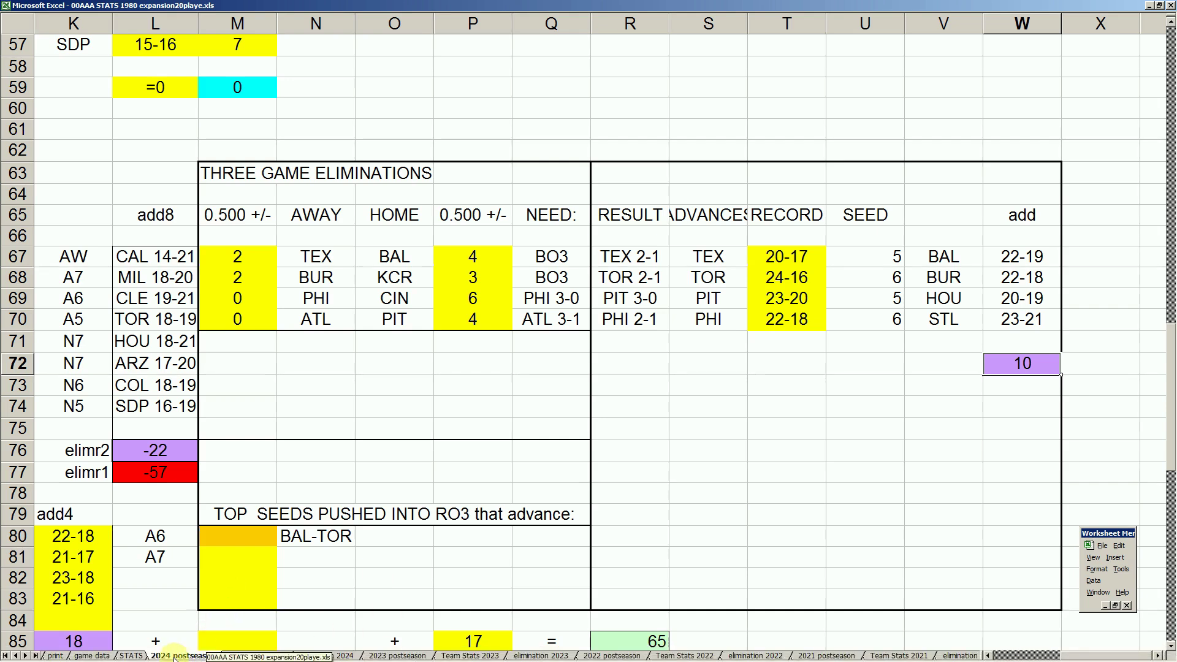
left_click(132, 655)
left_click(548, 417)
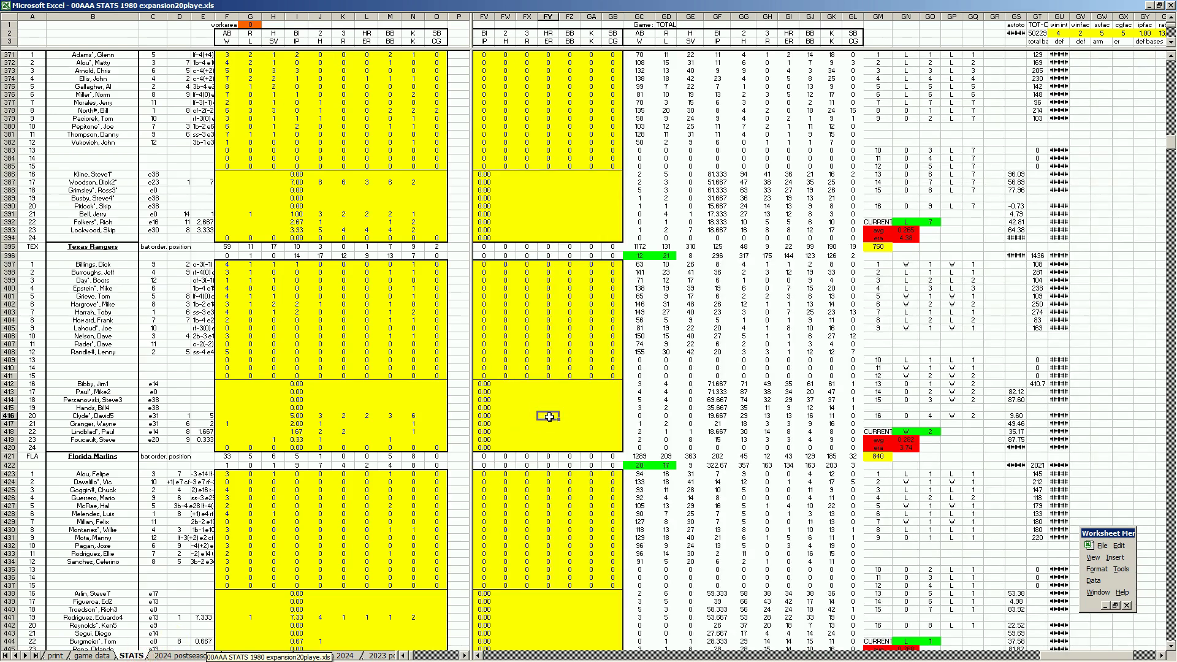
key("Page_Up")
key("Page_Up")
key("Page_Up")
key("Page_Up")
key("Page_Up")
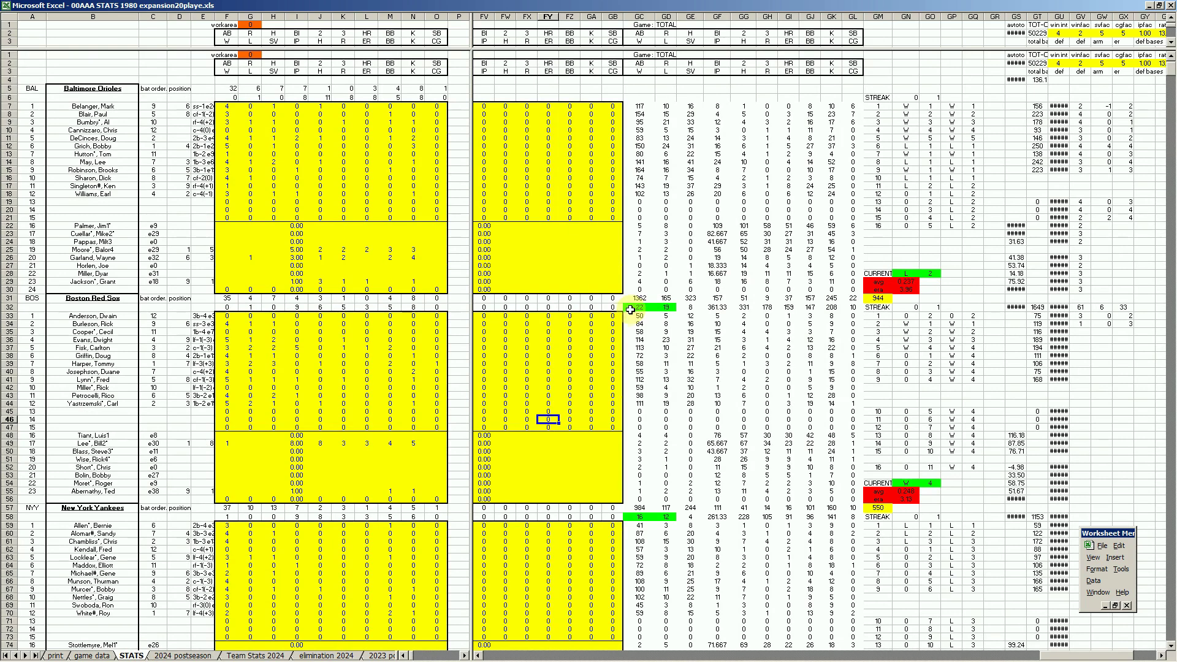
left_click(668, 299)
left_click(766, 307)
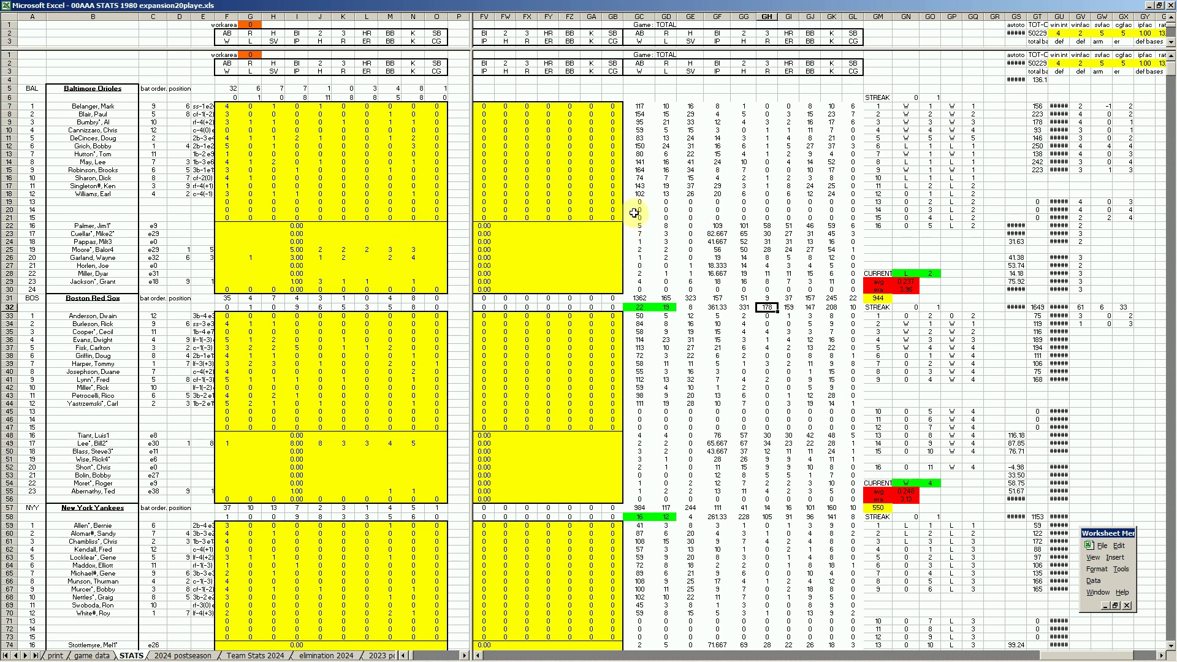
Calculate Singleton's batting average with =37/143 in scratch cell GA24 and clear the cell
left_click(692, 185)
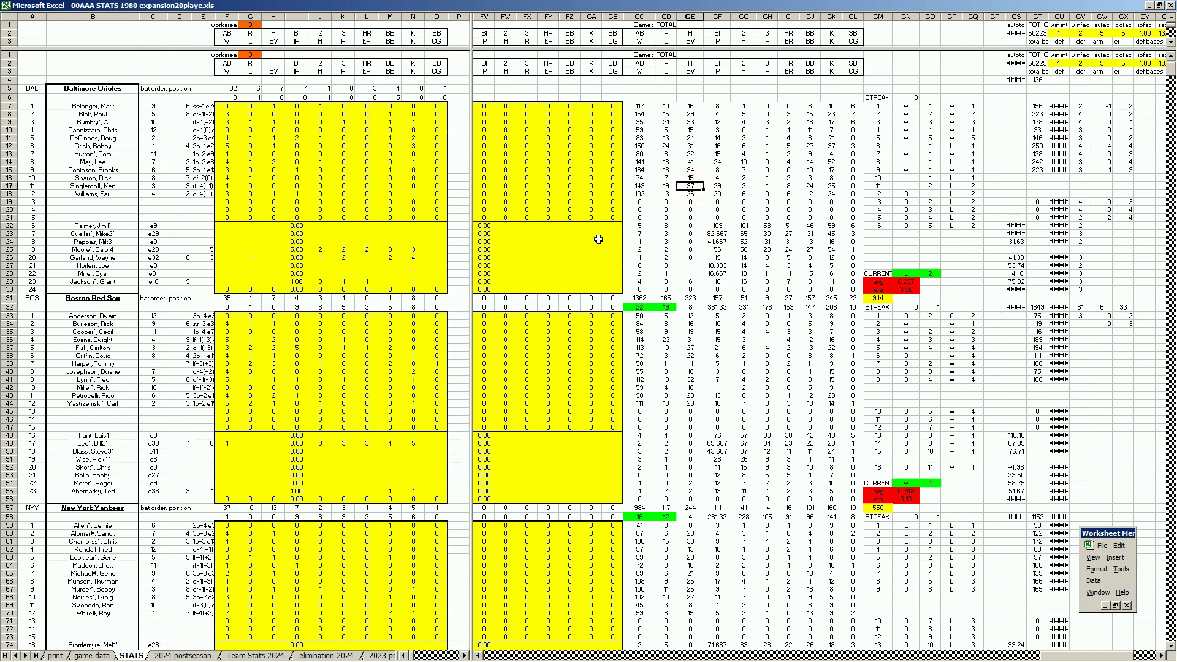
left_click(585, 239)
type("=37/143")
key("Return")
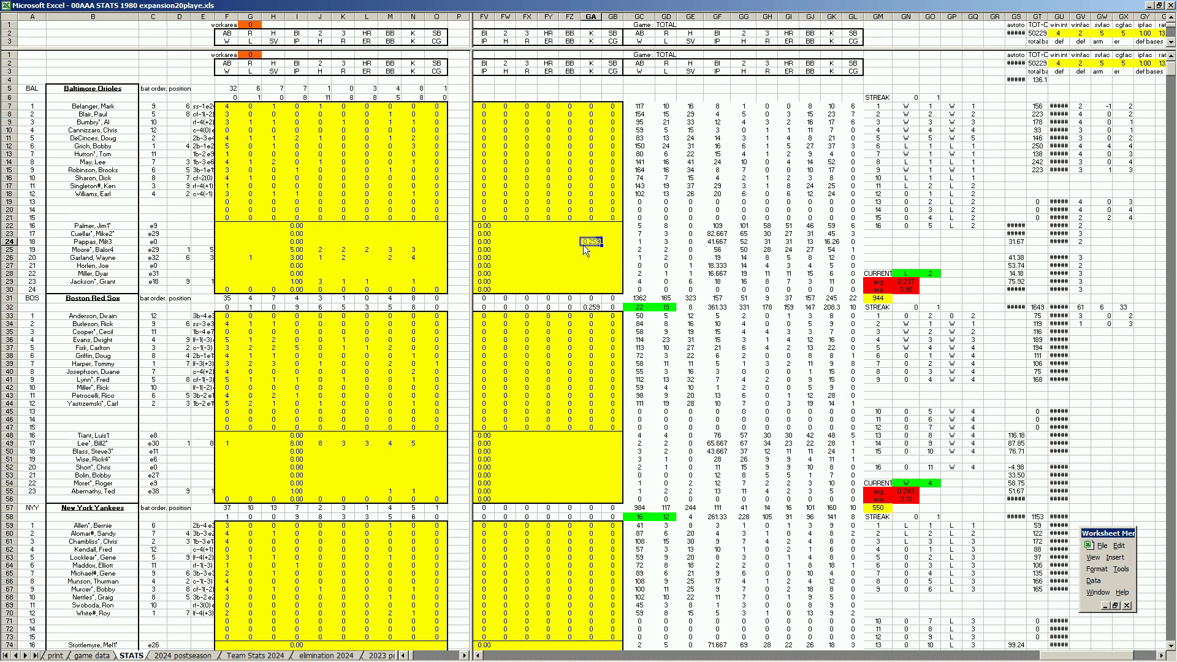
key("Delete")
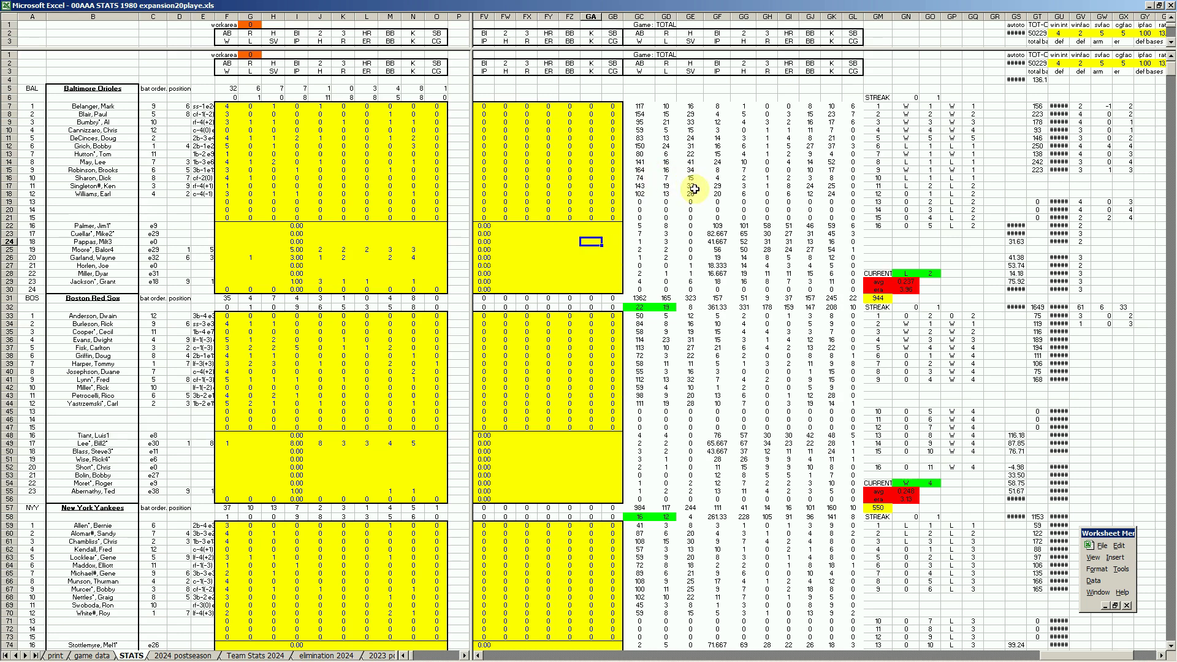
Calculate Brooks Robinson's batting average with =34/164 in scratch cell GA24
type("=34/164")
key("Return")
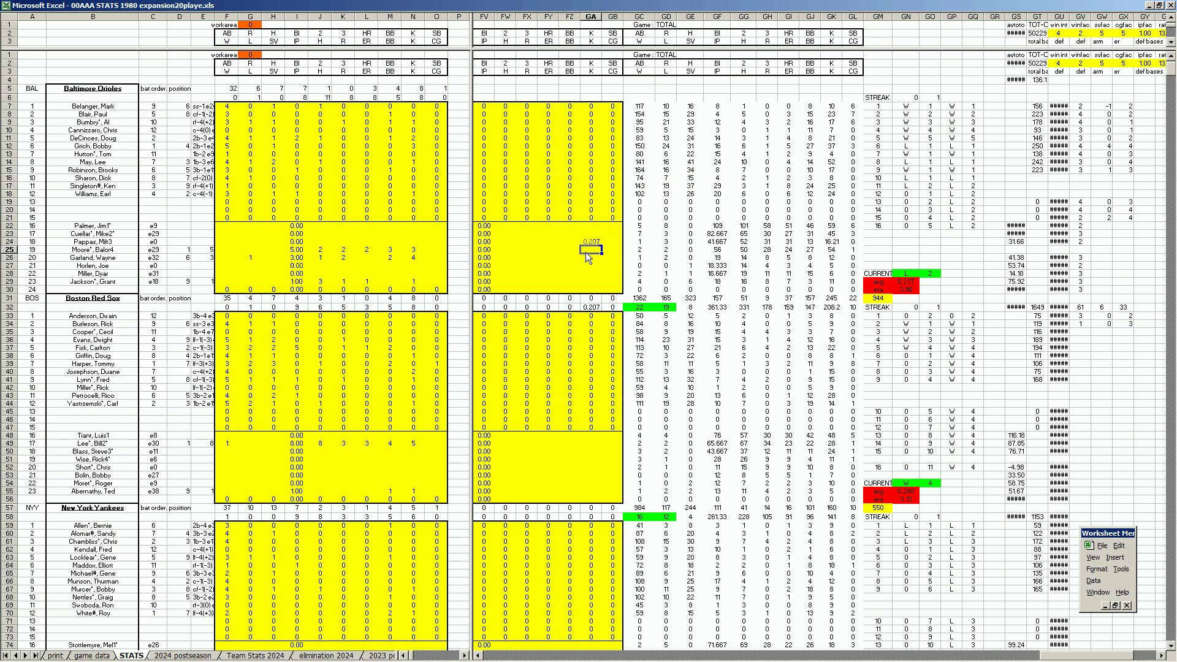
key("Up")
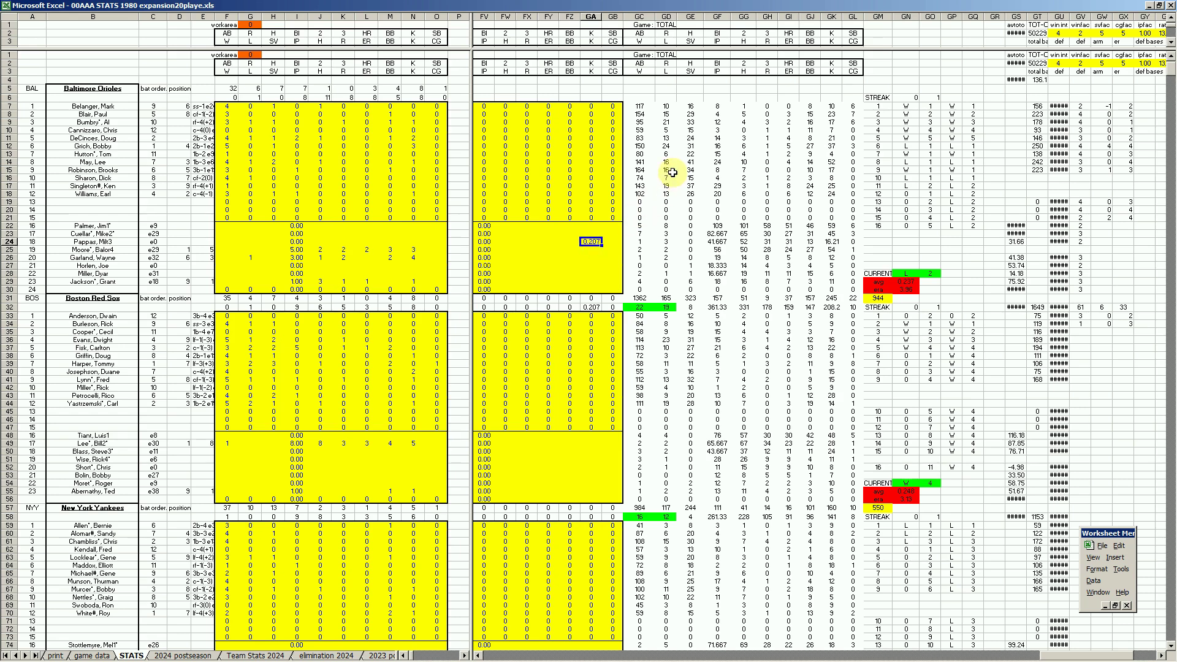
Replace the formula in GA24 with +31/150 for Grich's batting average and clear the cell
left_click(689, 146)
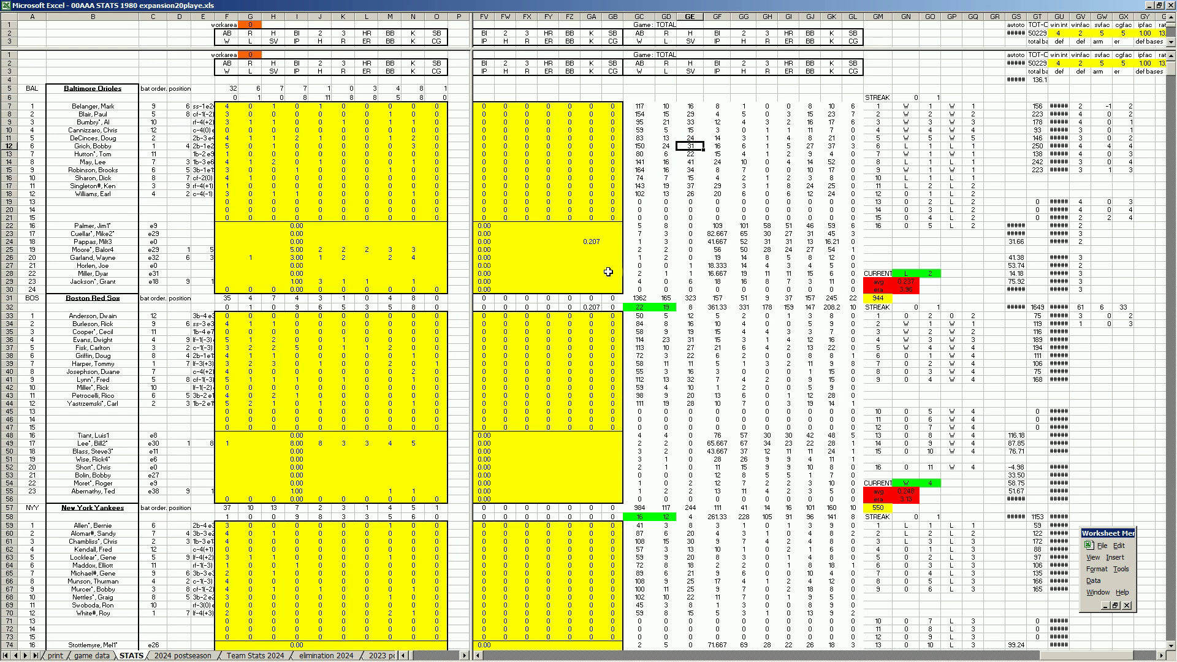
left_click(590, 242)
key("BackSpace")
type("+31/150")
key("Return")
key("Up")
key("Delete")
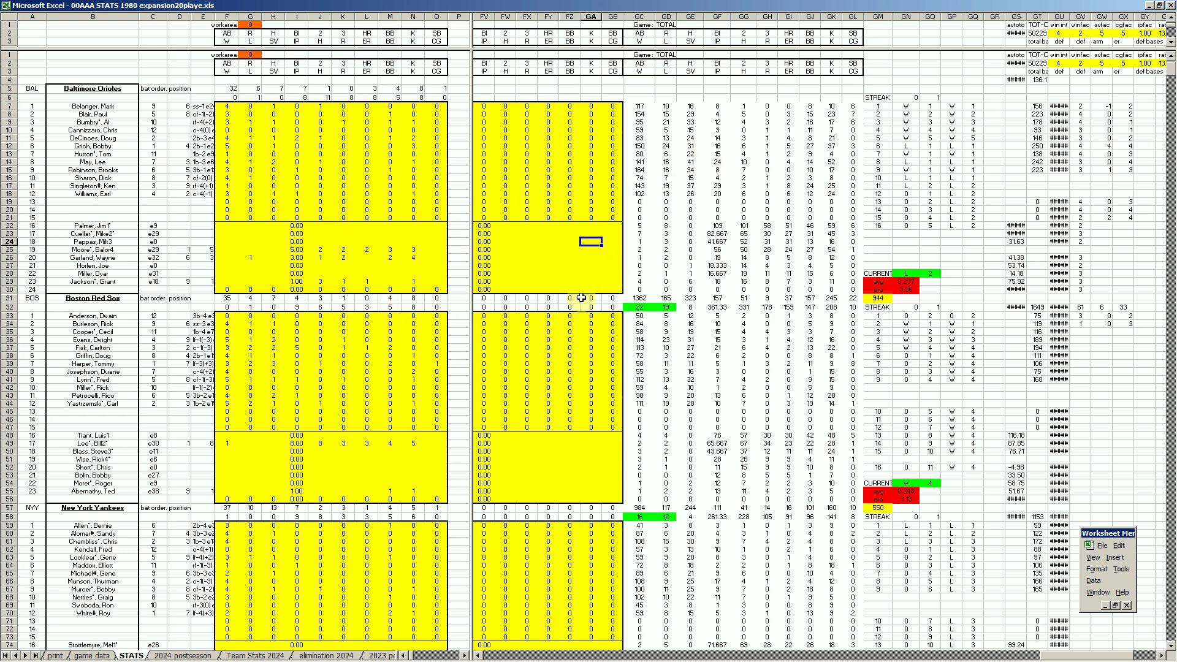
Calculate Blair's batting average with +29/154 in GA24, clear it, and compute Palmer's earned run average there
type("+29/154")
key("Return")
key("Up")
key("Delete")
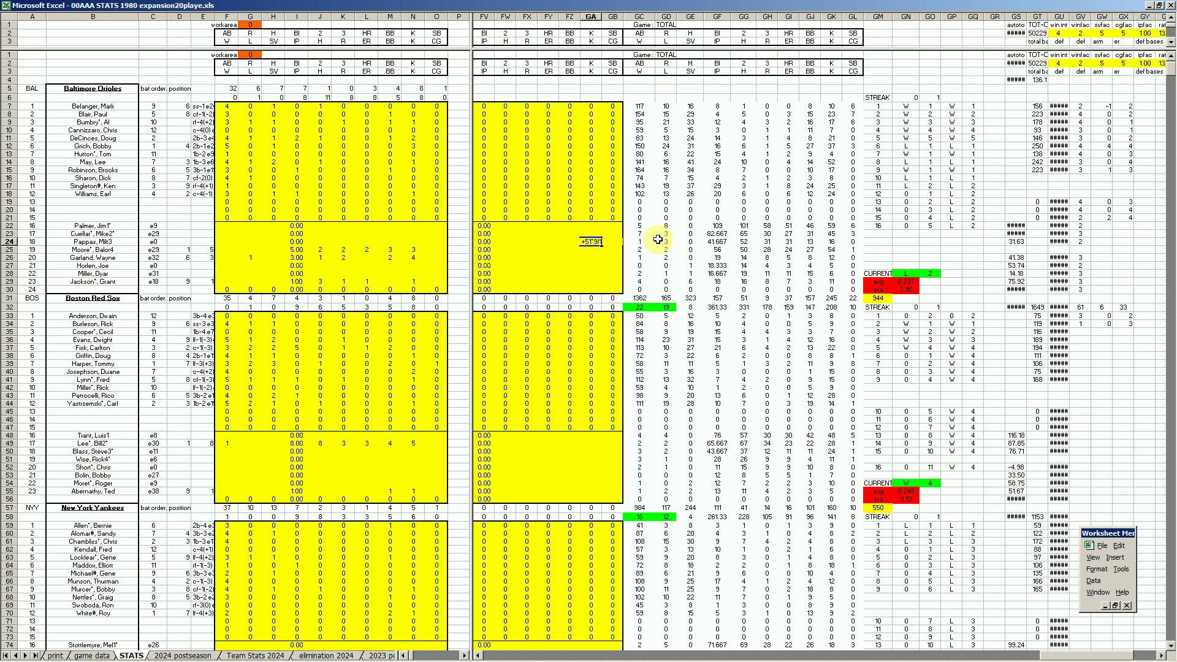
key("Return")
left_click(594, 241)
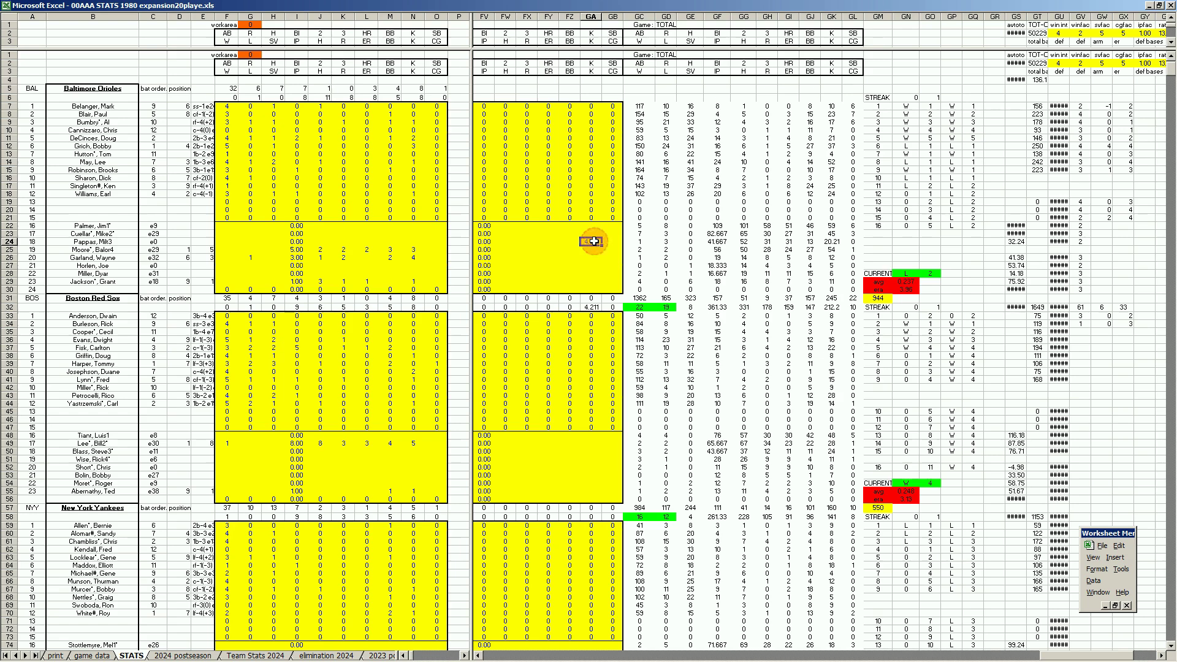
Find the Texas Rangers on the STATS sheet and examine their batting average, ERA and cumulative team totals
key("Page_Down")
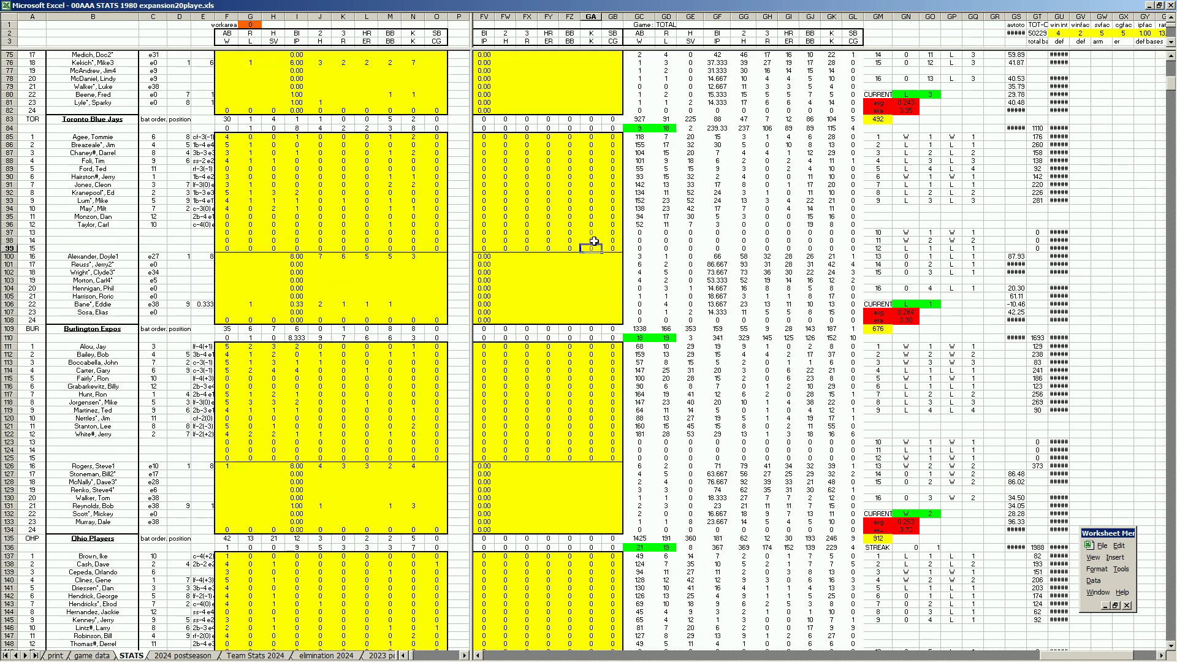
key("Page_Down")
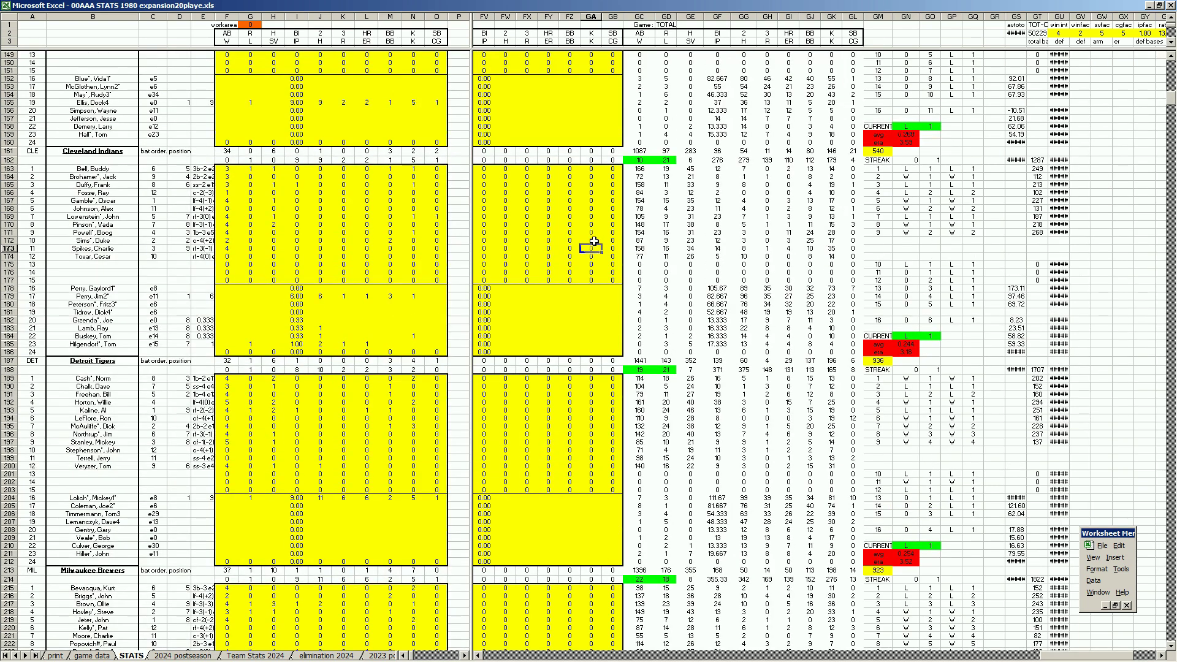
key("Page_Down")
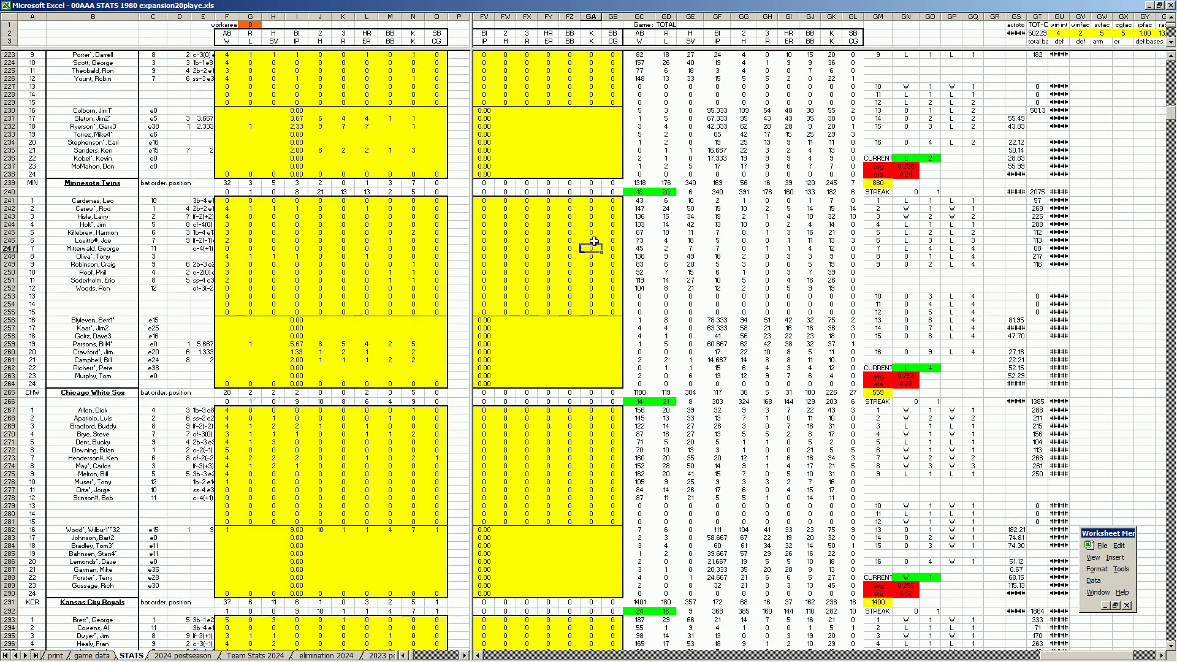
key("Page_Down")
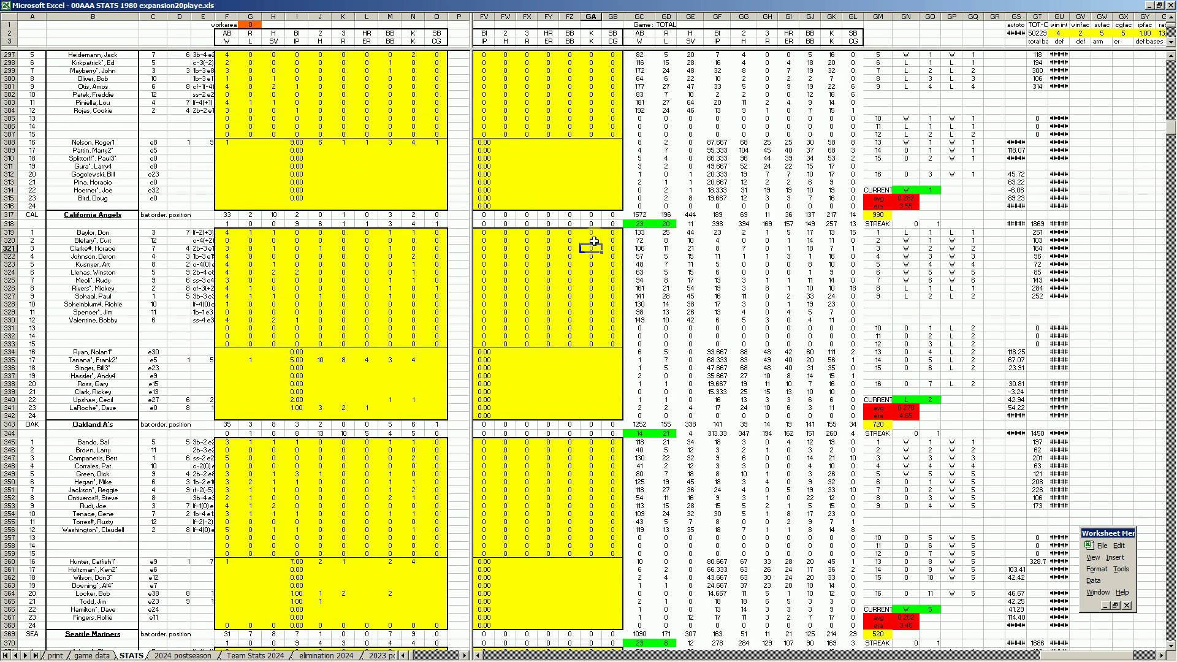
key("Page_Down")
key("Down")
key("Down")
key("Down")
key("Down")
key("Down")
key("Down")
key("Down")
key("Down")
key("Down")
key("Down")
key("Down")
key("Down")
key("Down")
key("Down")
key("Down")
key("Down")
key("Down")
key("Down")
key("Down")
key("Down")
key("Down")
key("Down")
key("Down")
key("Down")
key("Right")
key("Right")
key("Right")
key("Right")
key("Right")
key("Right")
key("Right")
key("Right")
key("Right")
key("Right")
key("Right")
key("Right")
key("Right")
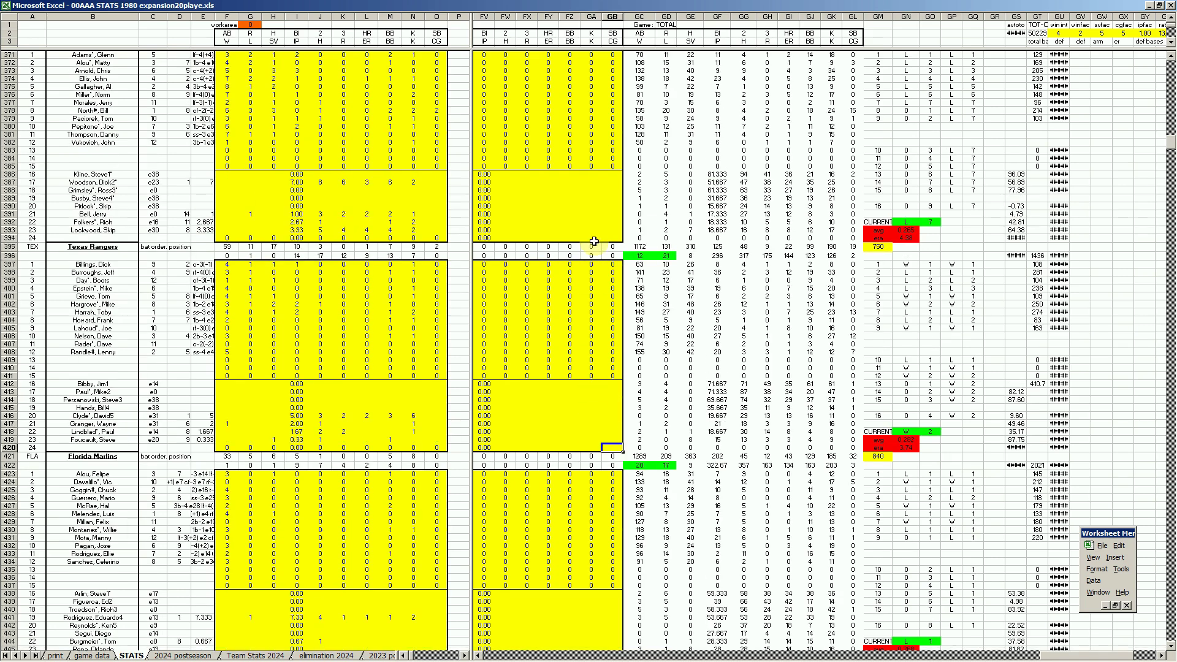
key("Down")
key("Up")
key("Down")
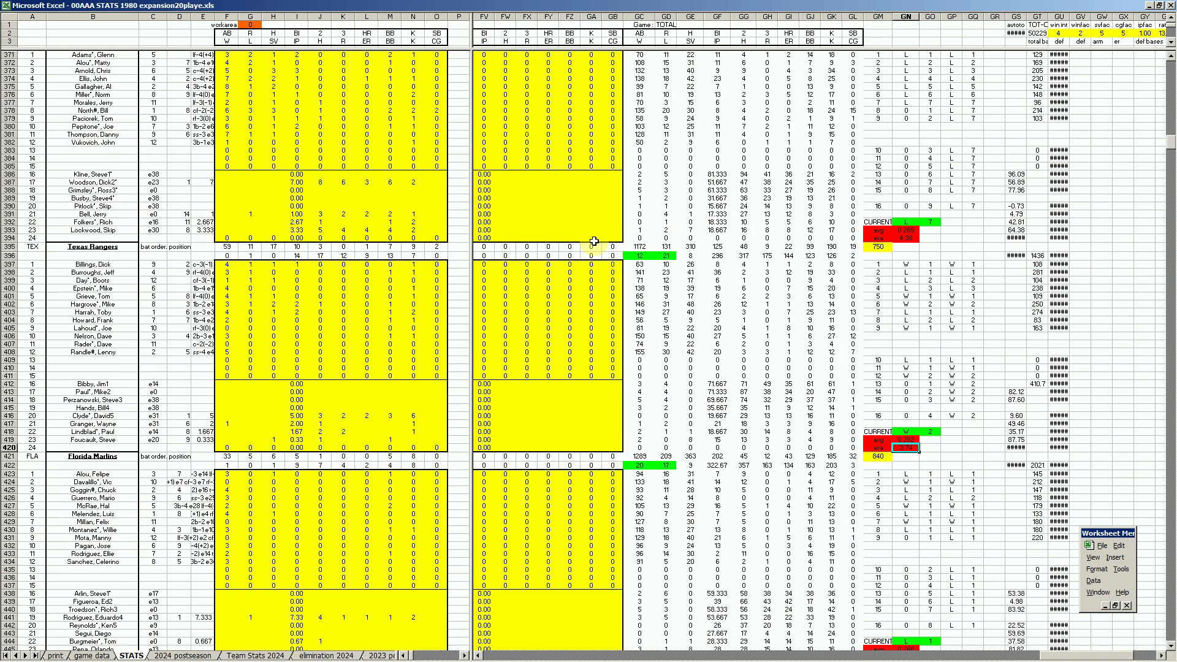
key("Up")
key("Down")
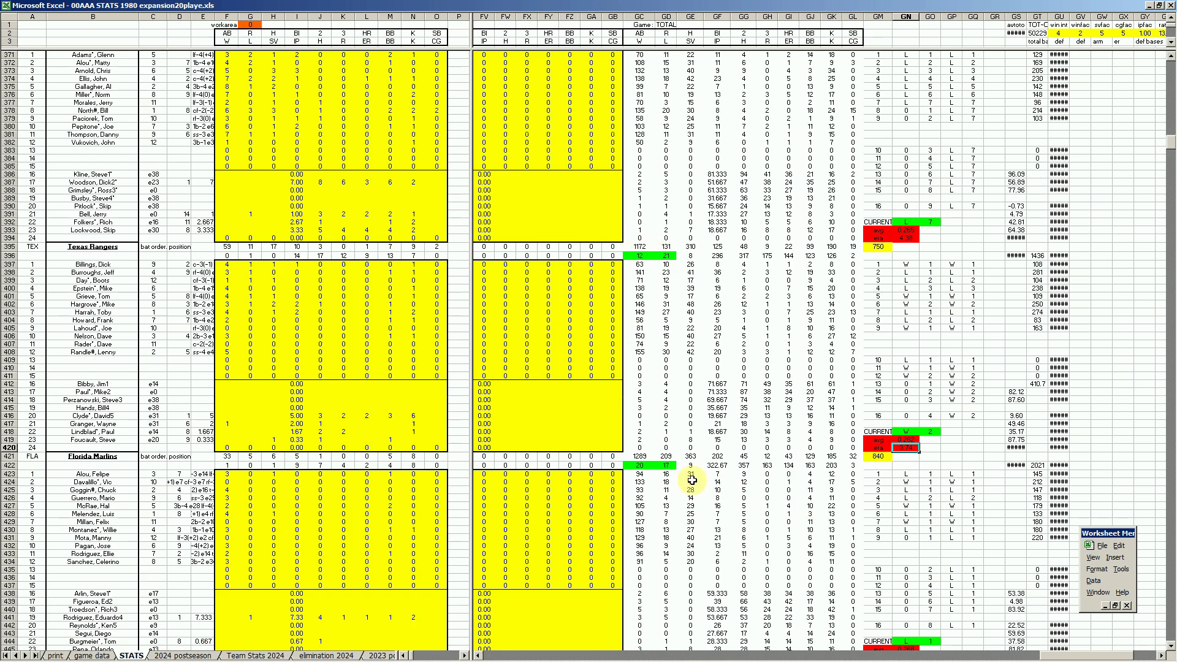
left_click(666, 456)
left_click(767, 466)
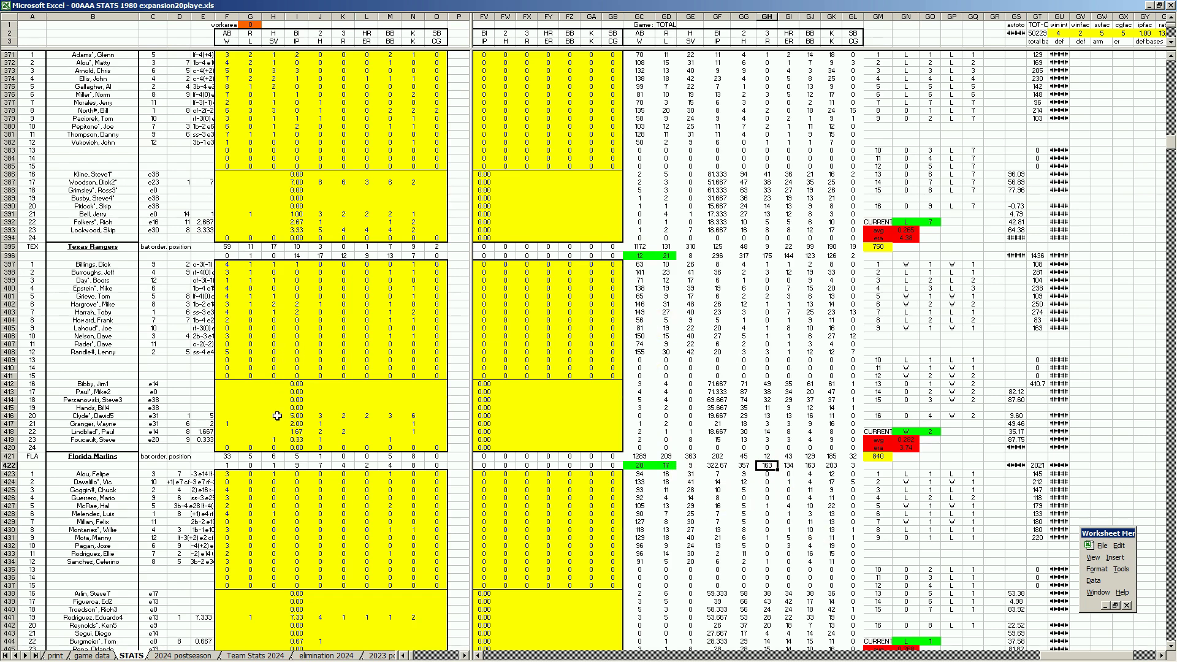
Switch to the 2024 postseason sheet and review the Texas–Baltimore three-game elimination result, advancing team and both records in row 67
left_click(205, 656)
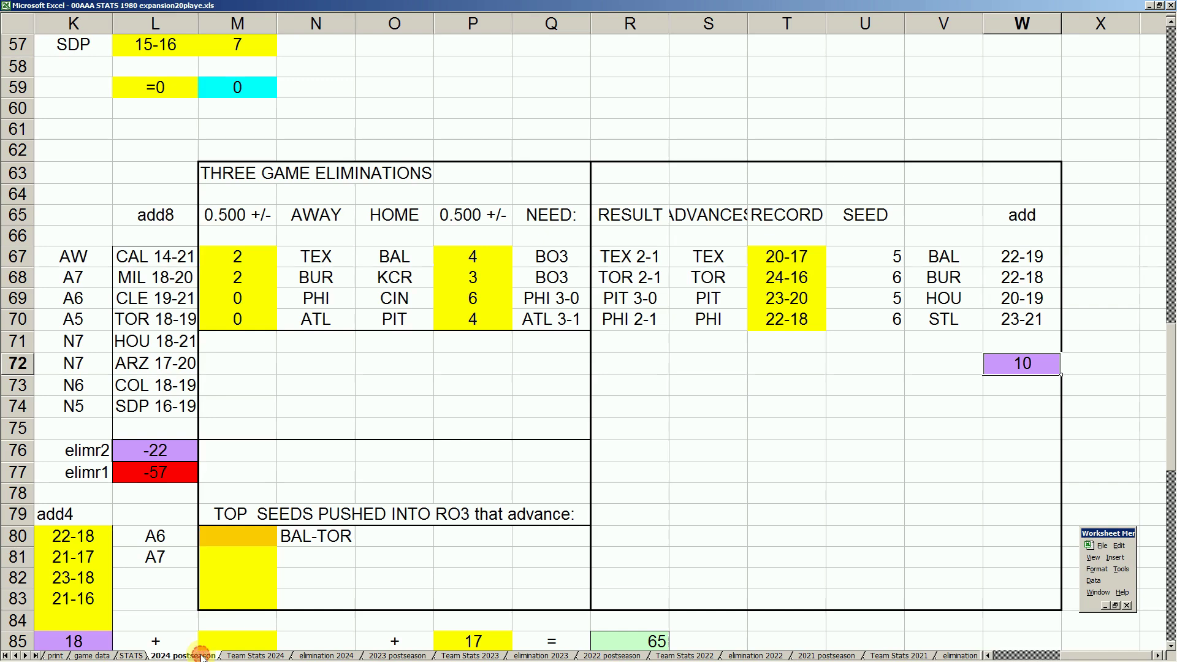
left_click(725, 260)
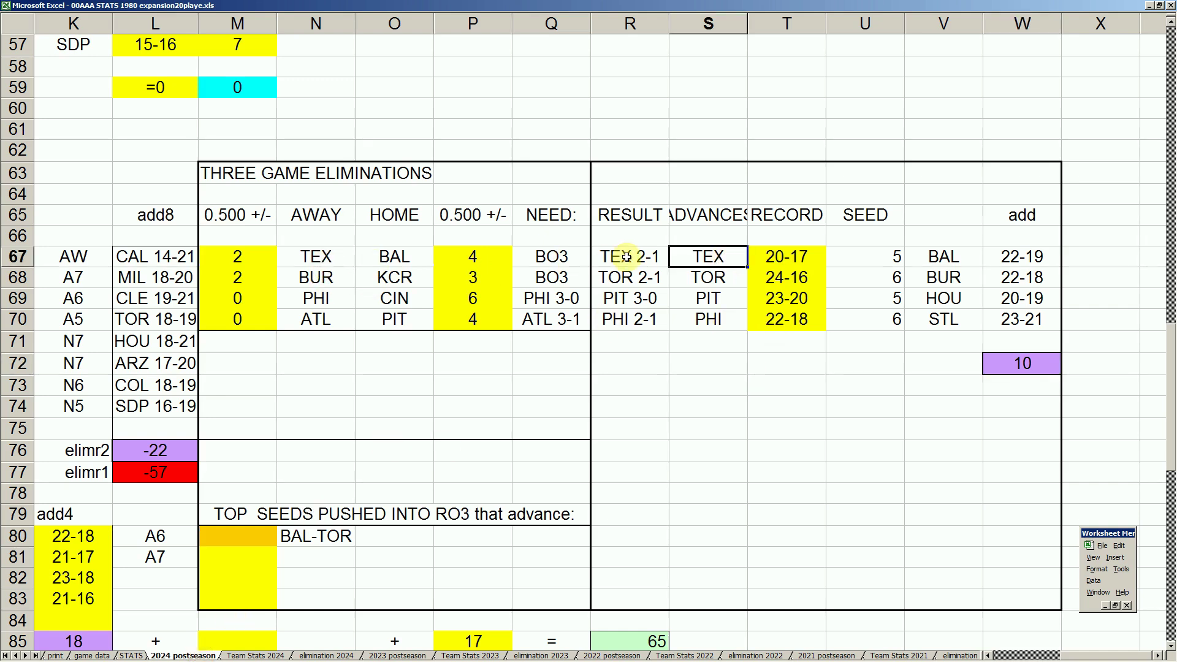
left_click(559, 257)
left_click(638, 256)
left_click_drag(705, 256, 780, 254)
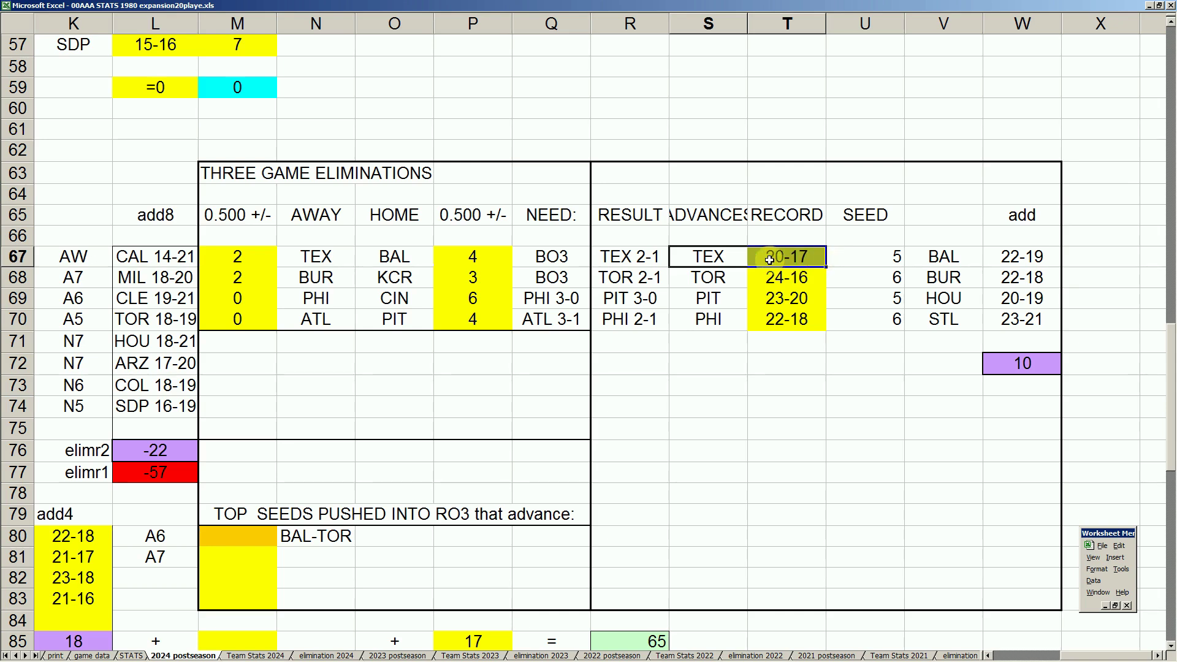
left_click(952, 259)
left_click_drag(952, 259, 997, 258)
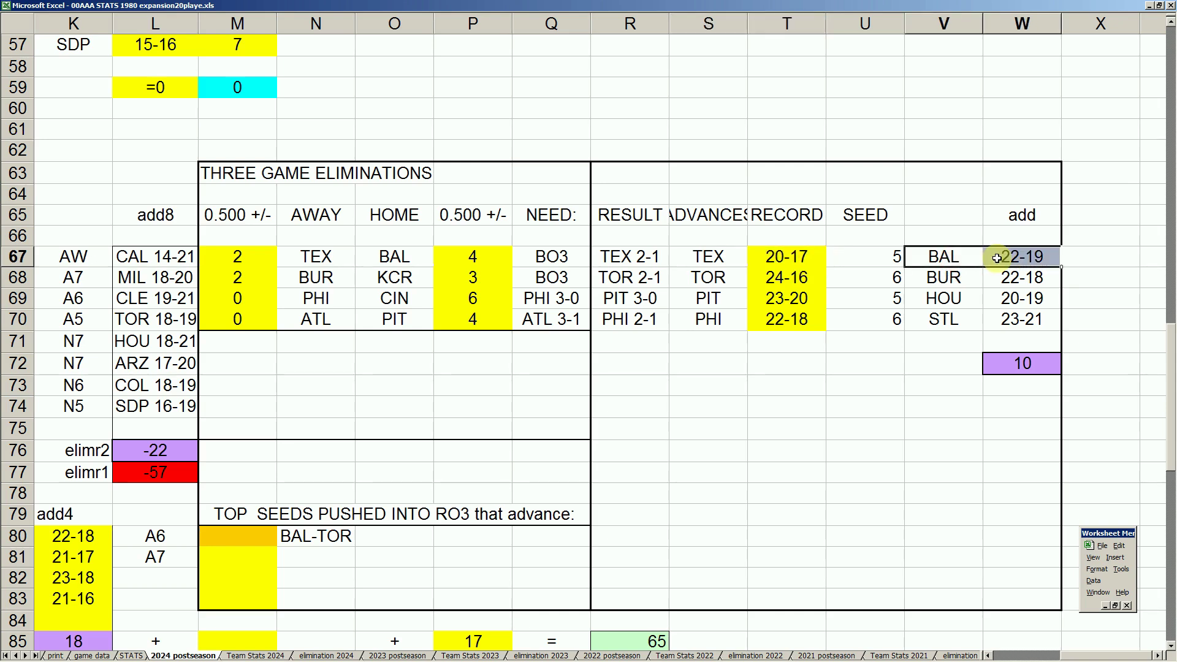
Switch to the print sheet and examine the division leaders' rows in the AL East and AL North standings
left_click(64, 656)
left_click(210, 397)
key("Up")
key("Up")
key("Up")
key("Up")
key("Up")
key("Up")
key("Up")
key("Up")
key("Up")
key("Up")
key("Up")
key("Up")
key("Up")
key("Up")
key("Up")
key("Up")
key("Up")
key("Up")
key("Up")
key("Up")
key("Up")
key("Up")
key("Up")
key("Up")
key("Up")
key("Up")
key("Down")
key("Down")
key("Down")
key("Down")
key("Down")
key("Down")
key("Down")
key("Down")
key("Down")
key("Down")
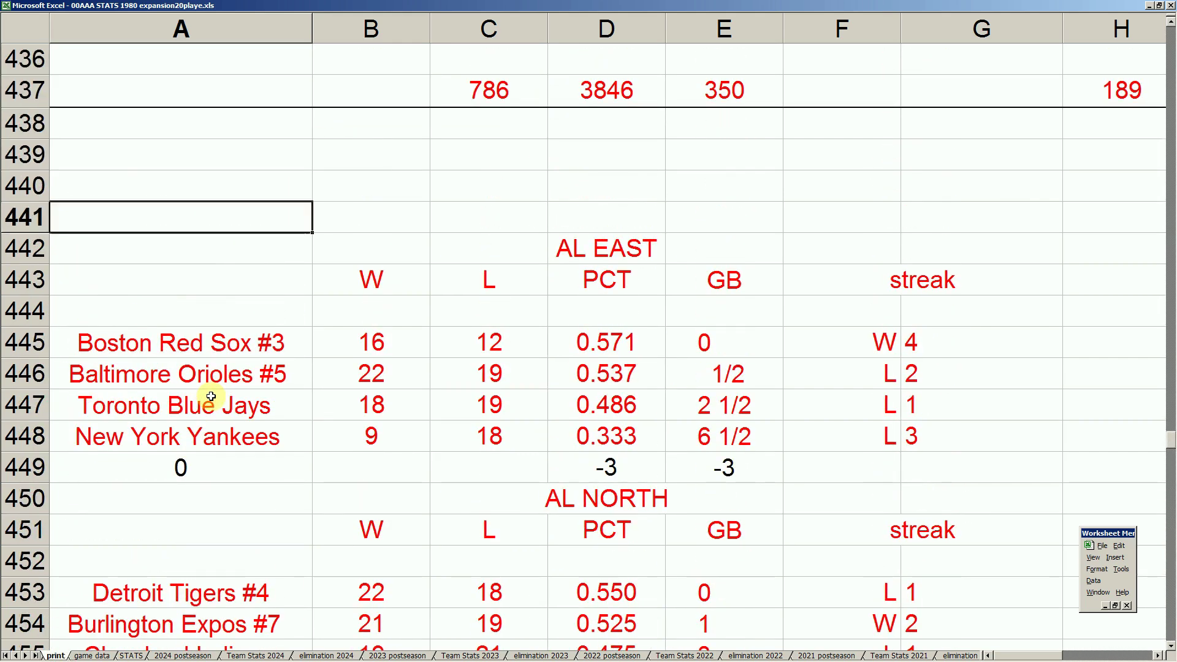
left_click_drag(270, 342, 700, 344)
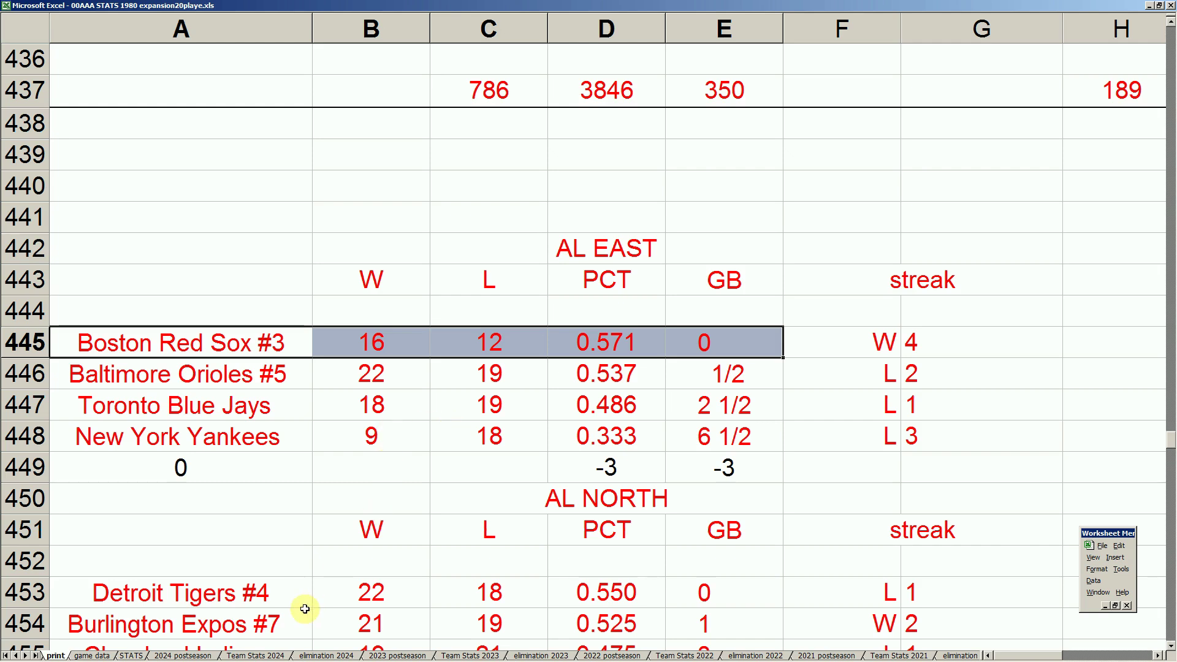
left_click_drag(294, 591, 659, 589)
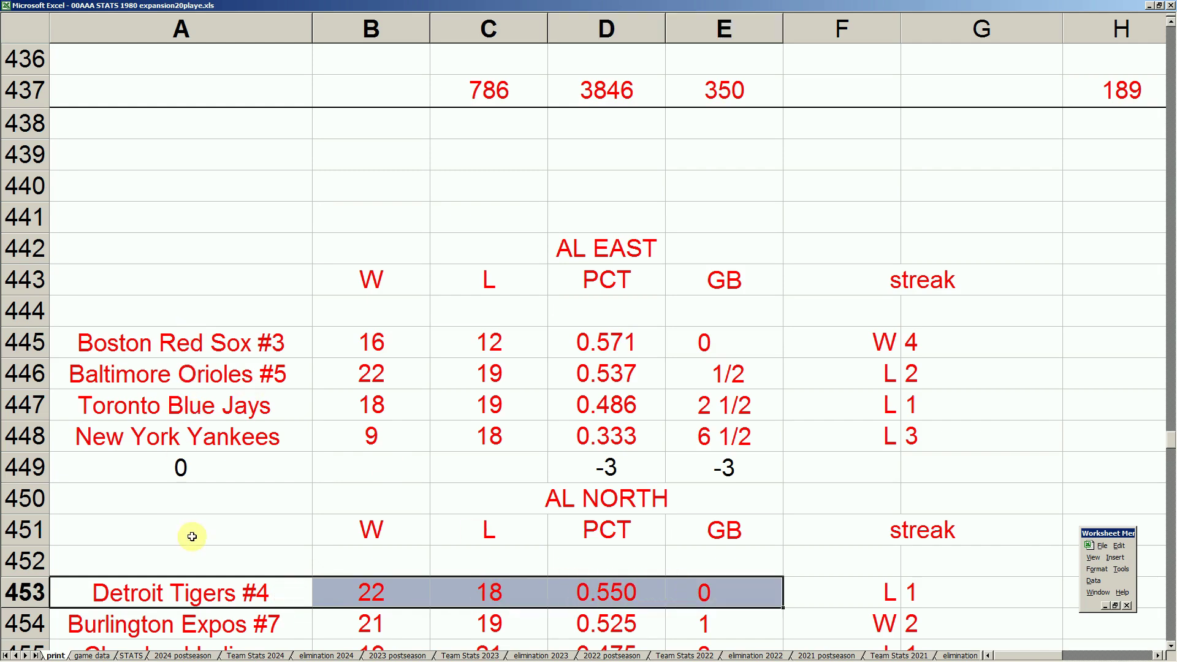
Review the Baltimore Orioles' row in the AL East and the seeded teams in the AL Midwest and AL West standings
left_click(275, 347)
key("Down")
key("Down")
key("Down")
key("Down")
key("Down")
key("Down")
key("Down")
key("Down")
key("Down")
key("Down")
key("Down")
key("Down")
key("Down")
key("Down")
key("Down")
key("Down")
key("Down")
key("Down")
key("Down")
key("Down")
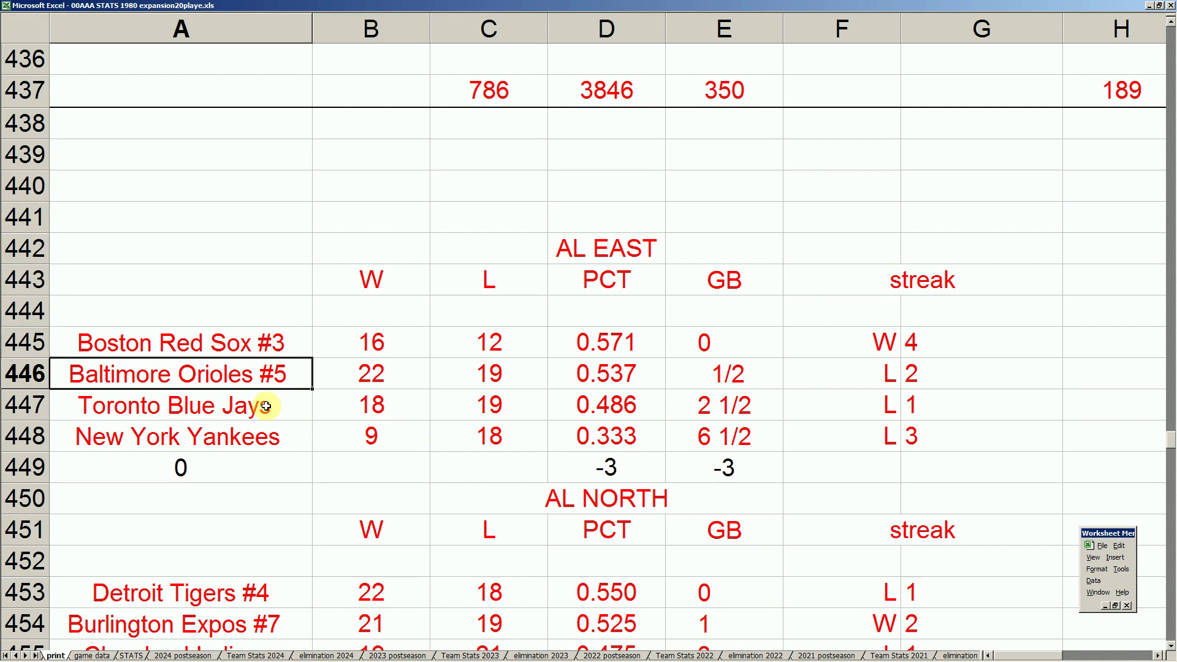
key("Down")
key("Down")
key("Down")
key("Up")
left_click_drag(302, 309, 512, 310)
left_click_drag(299, 61, 549, 92)
left_click(309, 179)
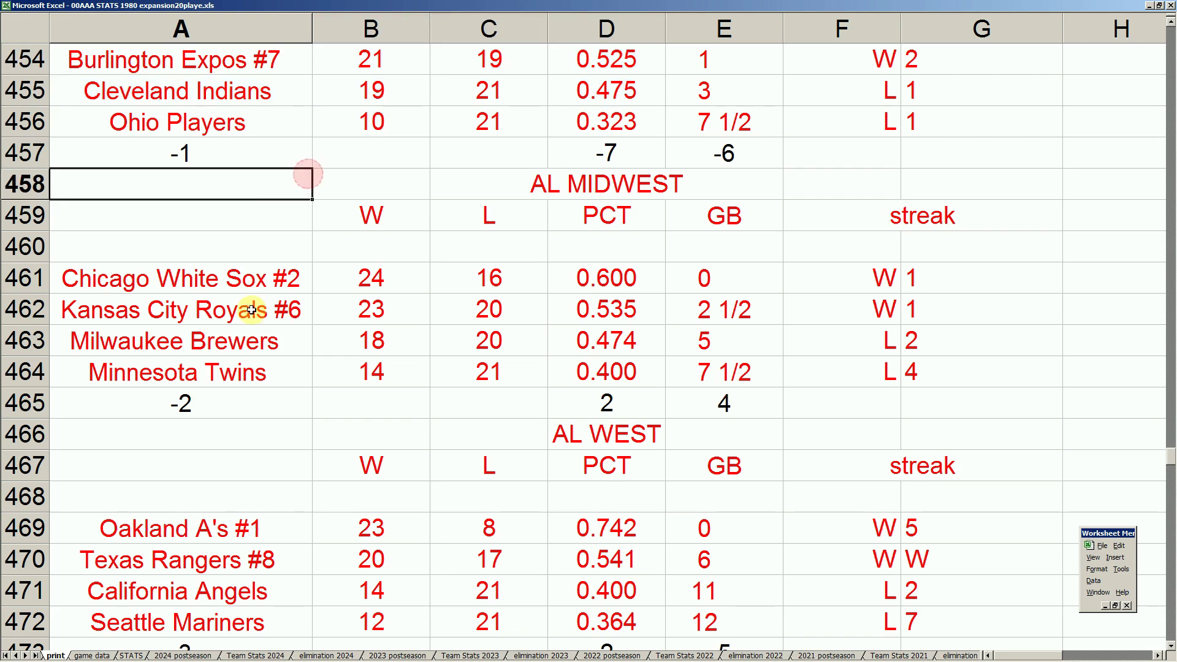
left_click(262, 563)
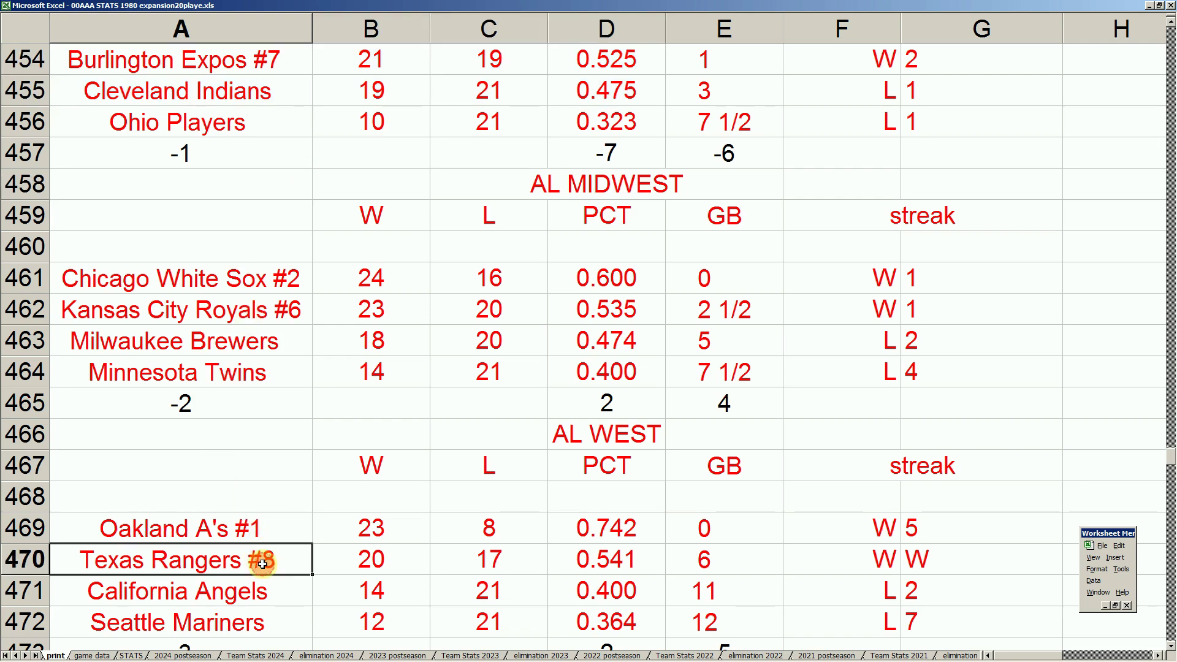
Return to the AL North standings and check the Detroit Tigers' row
left_click(268, 114)
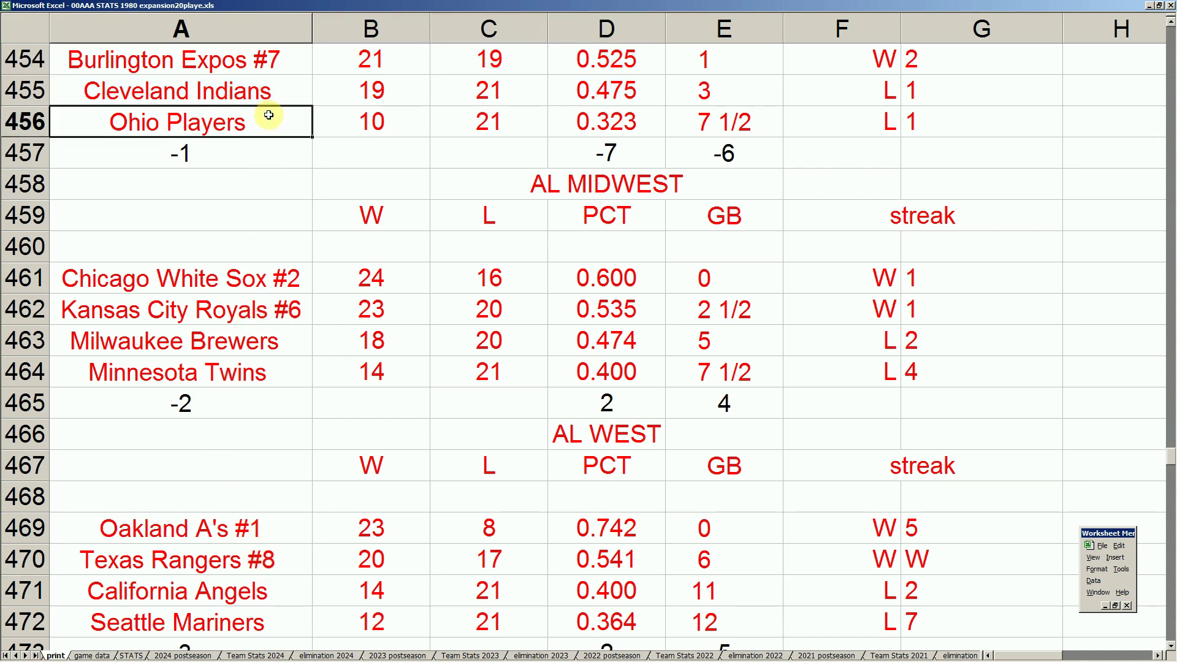
key("Up")
key("Up")
key("Up")
key("Up")
key("Down")
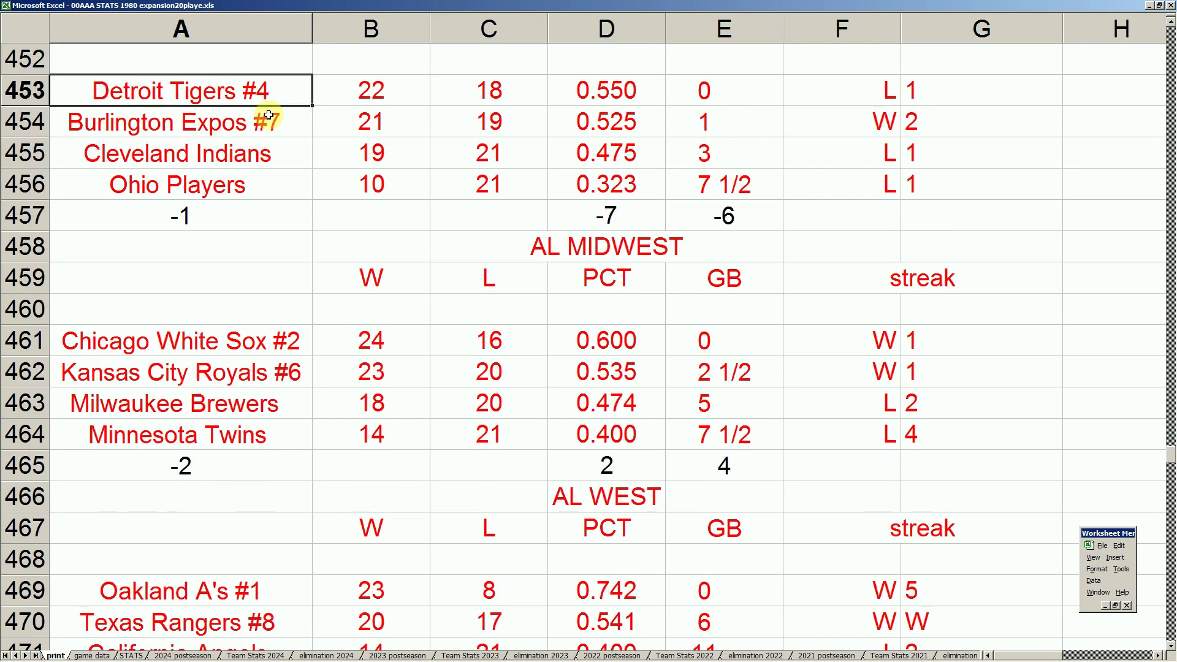